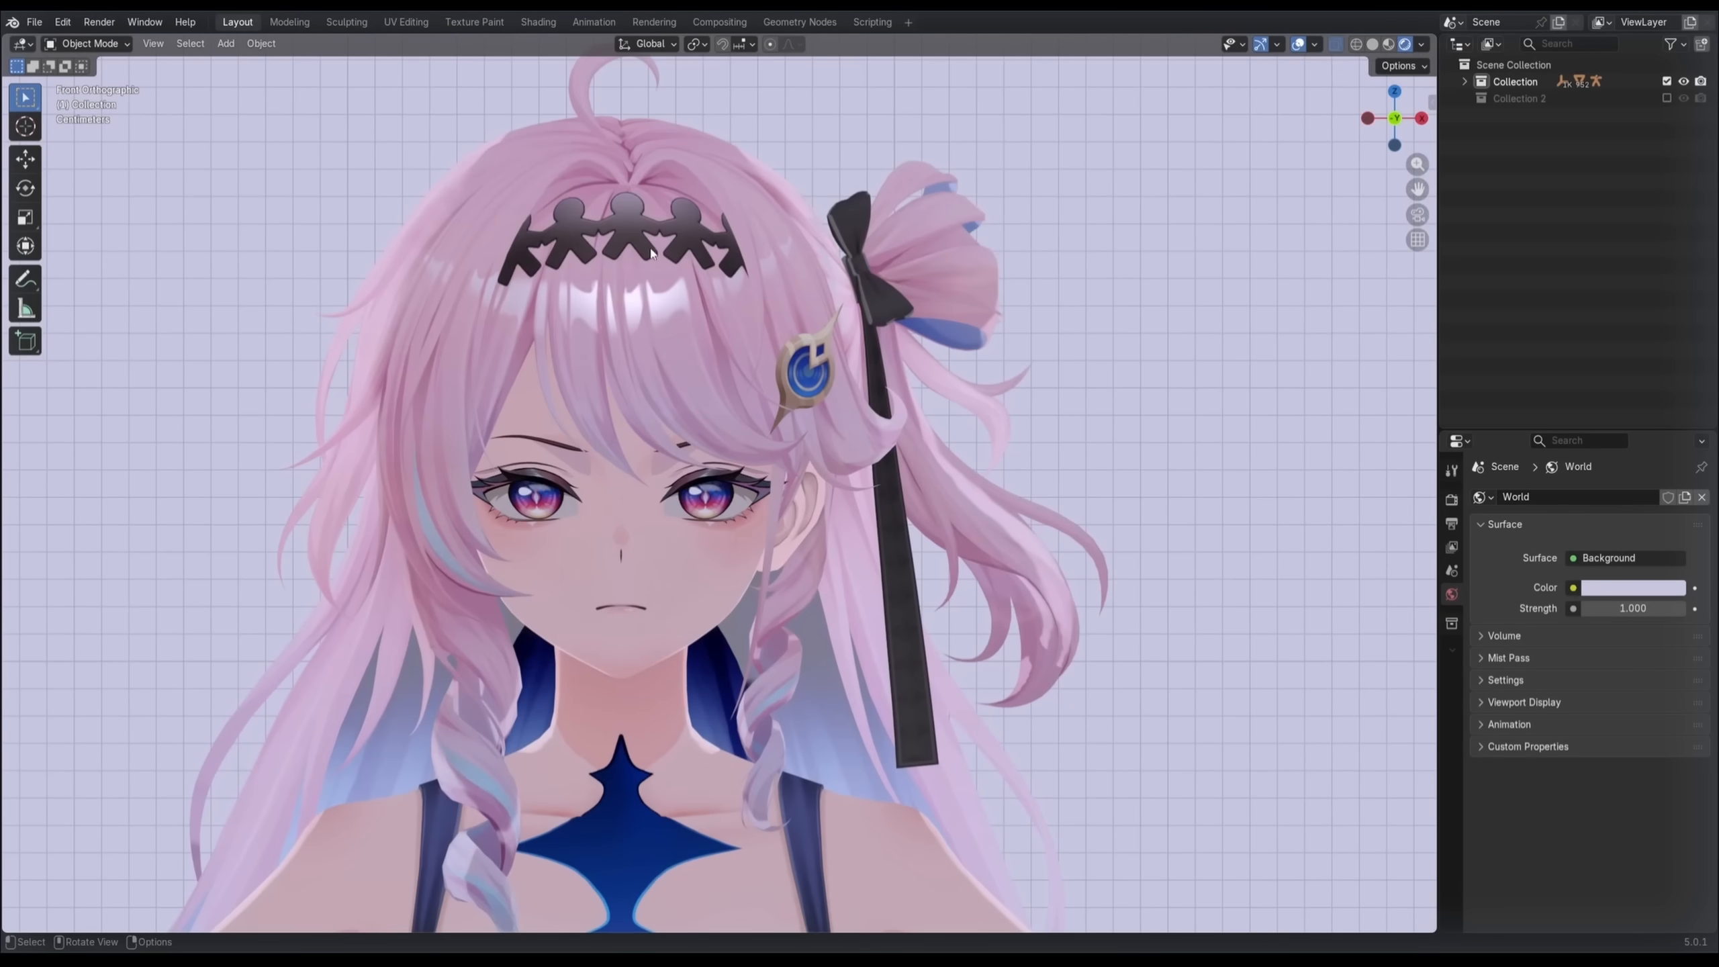
Step: Try moving the linked mesh of the black paper-doll headband on the blue version in Edit Mode
{"action": "left_click", "coordinate": [629, 244]}
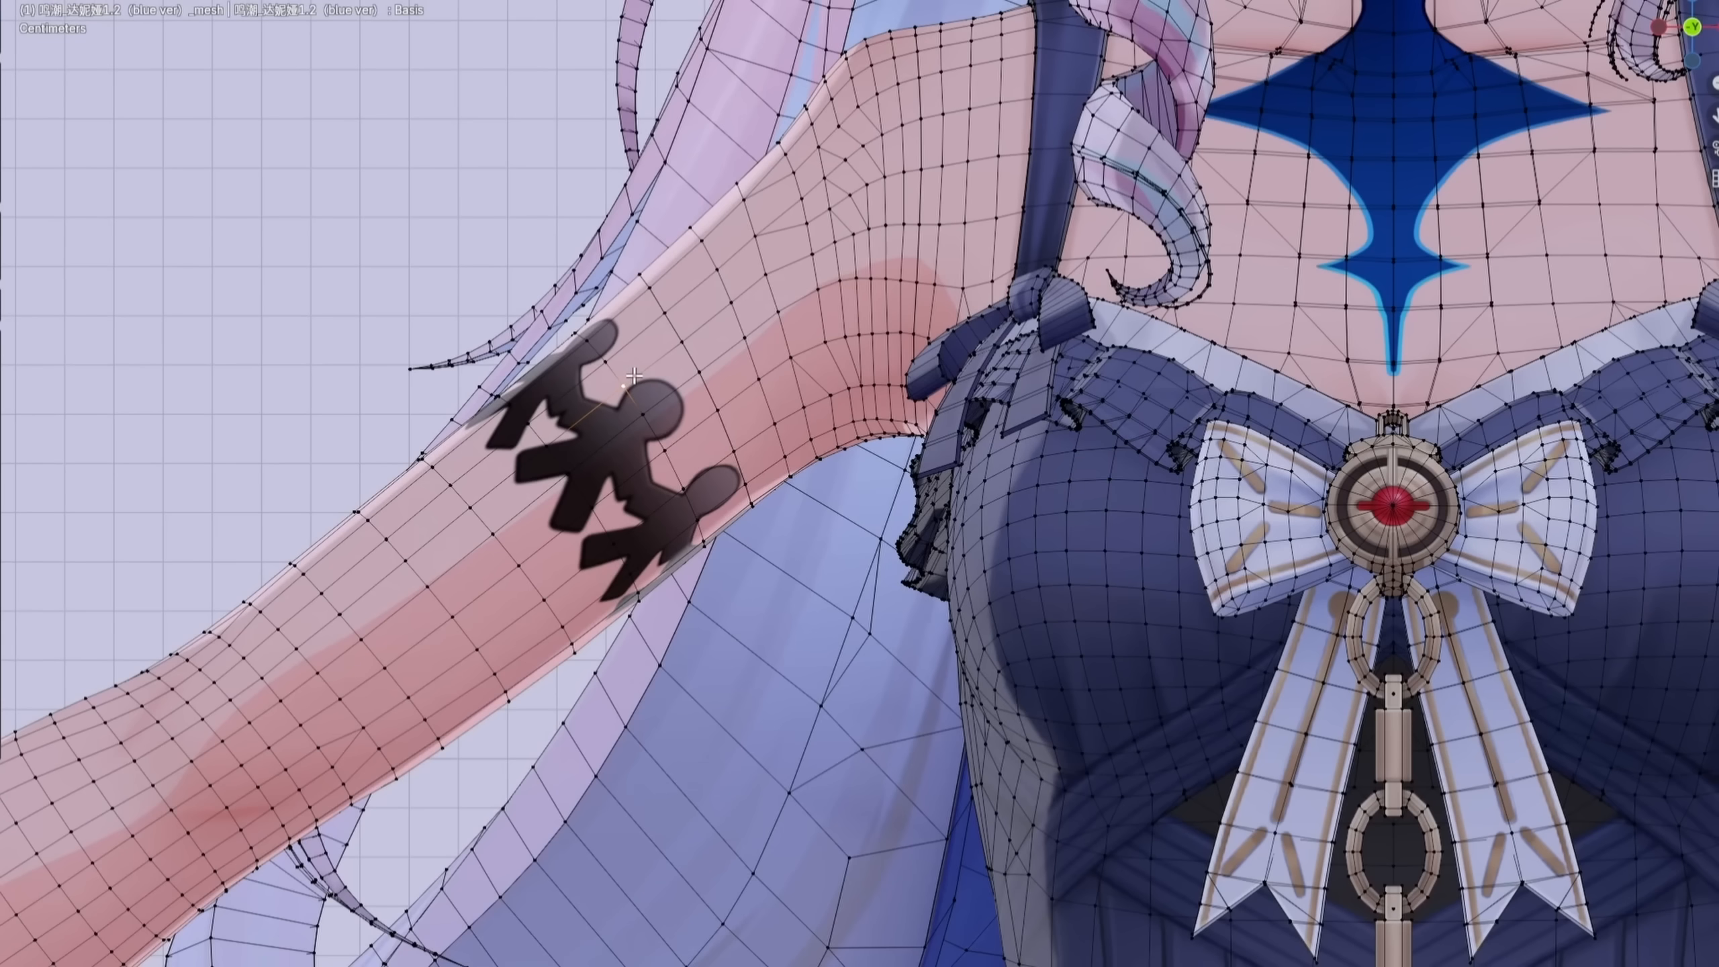
{"action": "key", "text": "ctrl+l"}
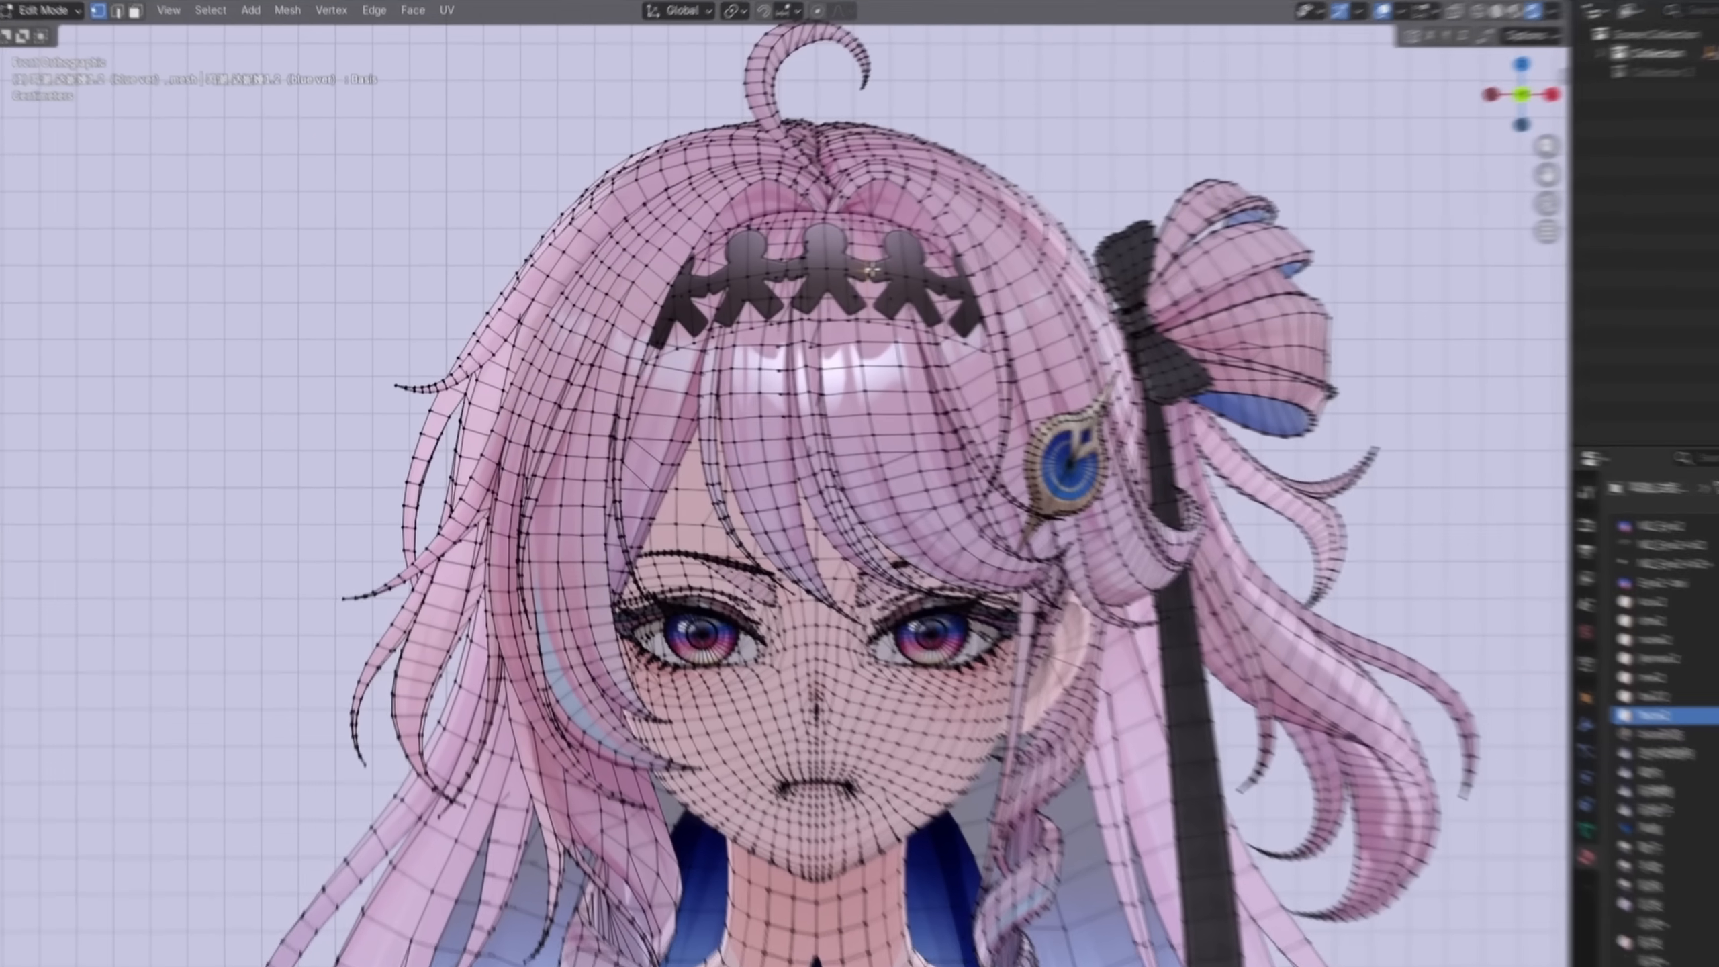
{"action": "key", "text": "l"}
{"action": "key", "text": "g"}
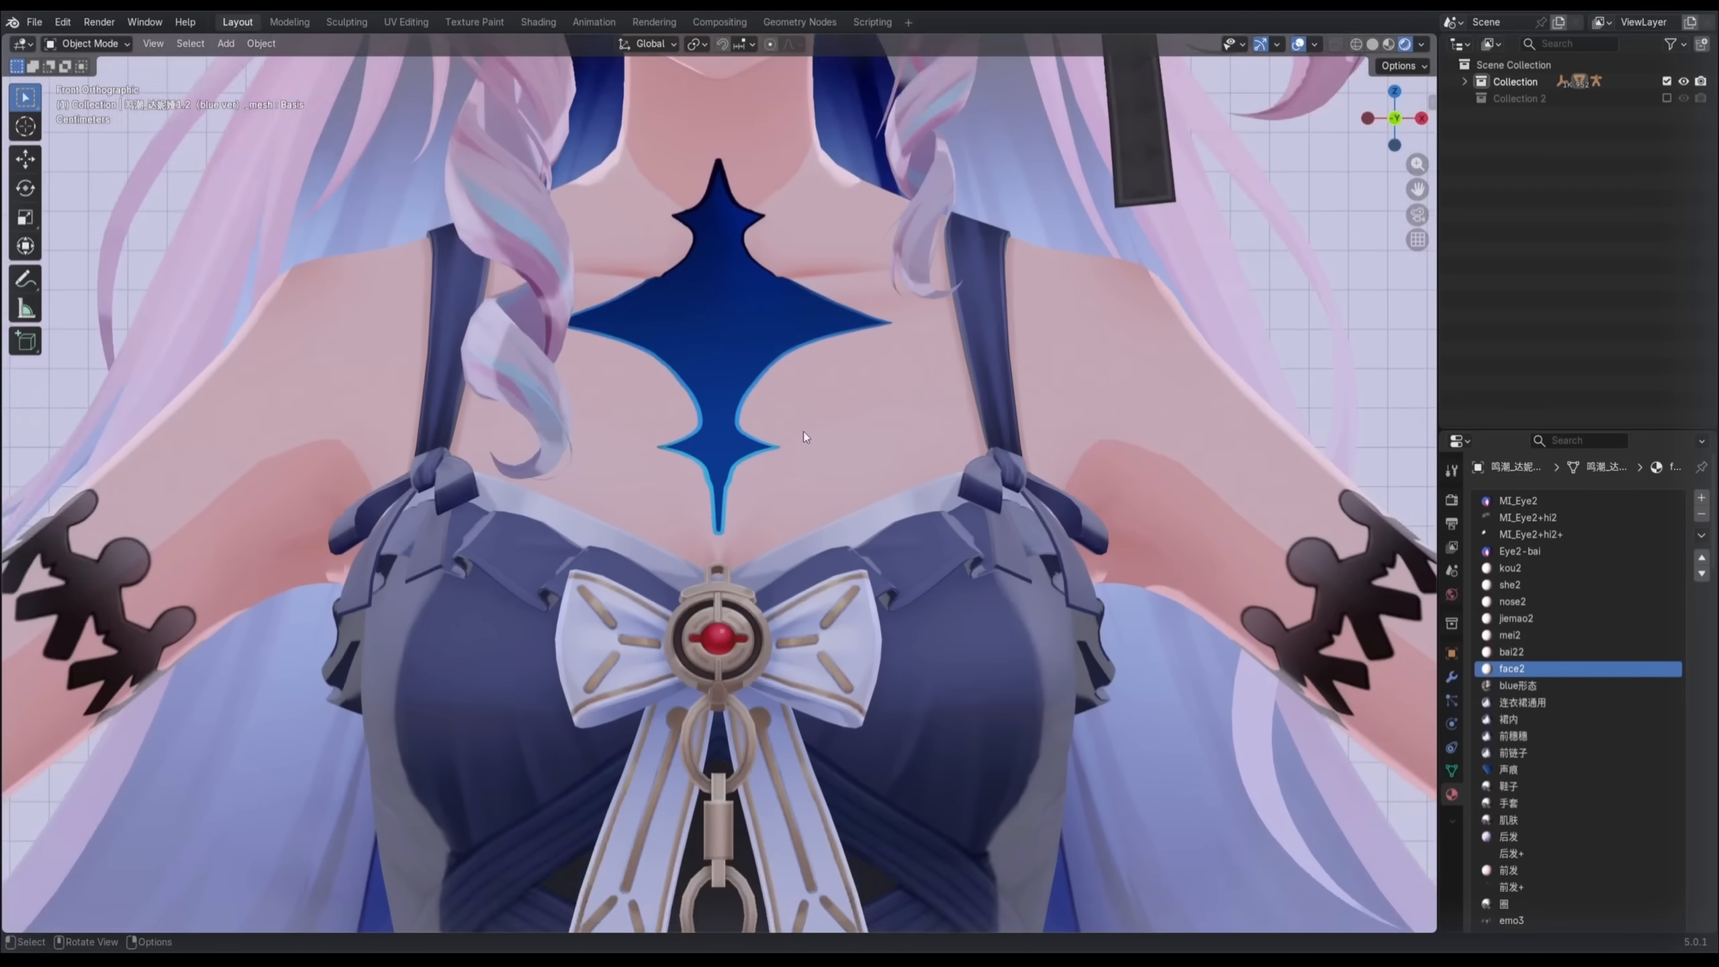
Step: Examine the chest details of both character versions and the patterned stockings of the blue version up close
{"action": "scroll", "coordinate": [804, 431], "scroll_direction": "down", "scroll_amount": 4}
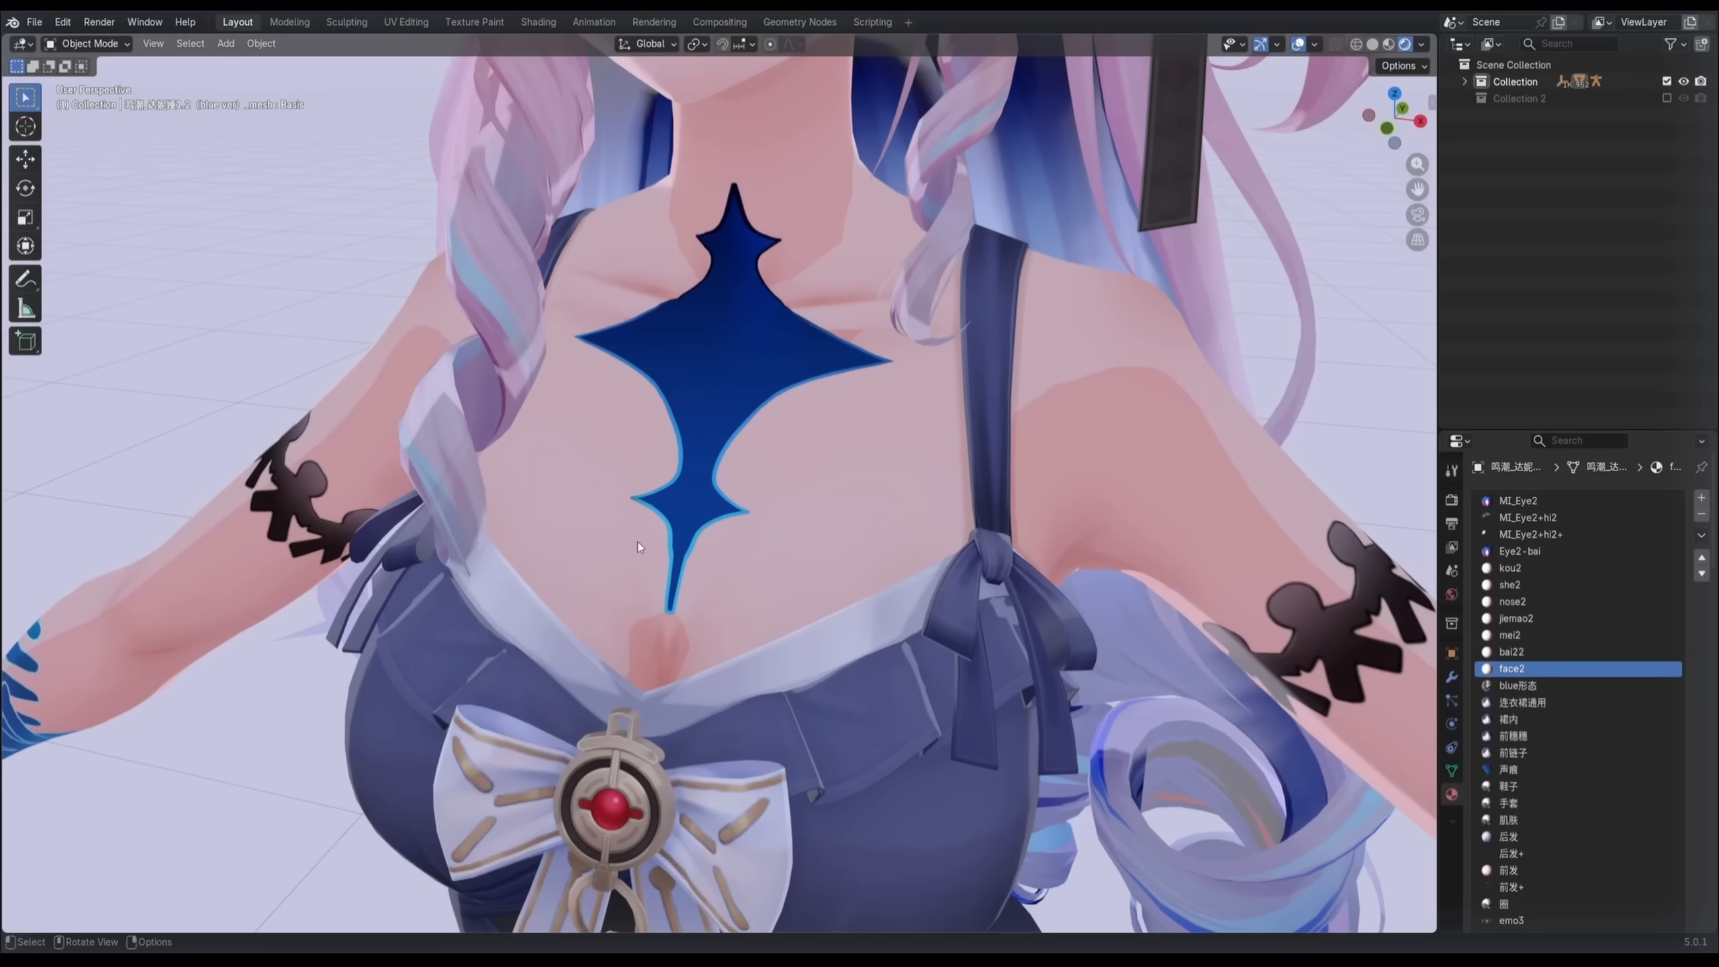
{"action": "middle_click_drag", "start_coordinate": [637, 542], "coordinate": [671, 543]}
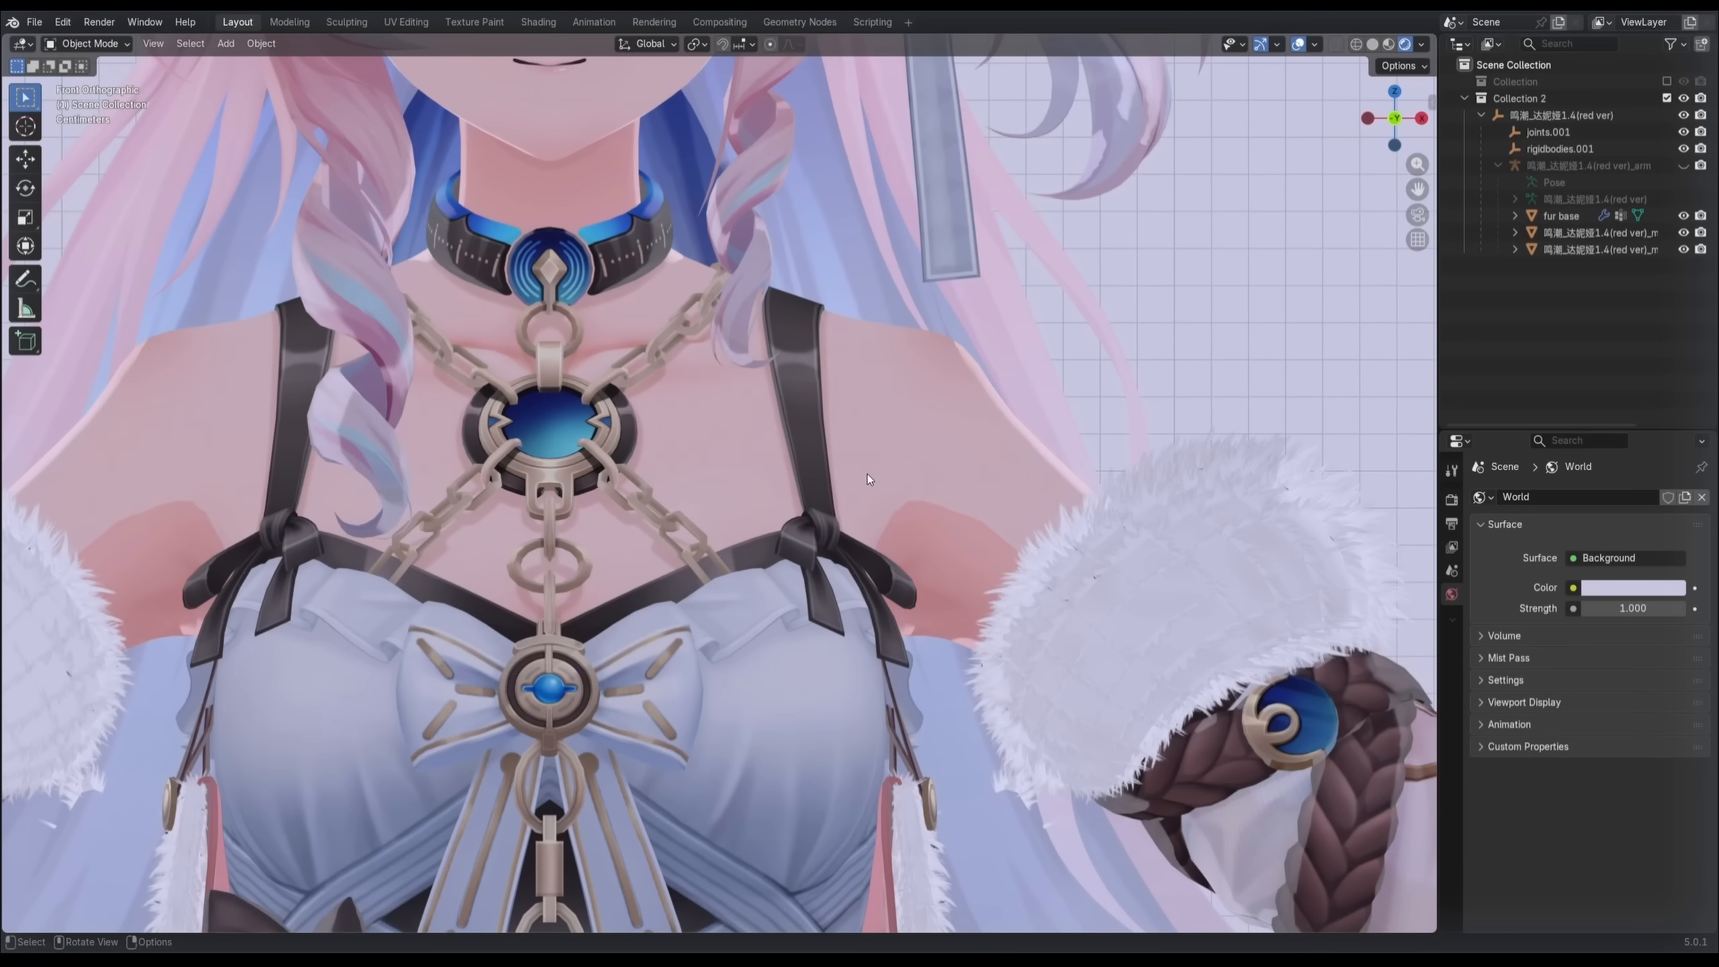
{"action": "scroll", "coordinate": [903, 486], "scroll_direction": "down", "scroll_amount": 5}
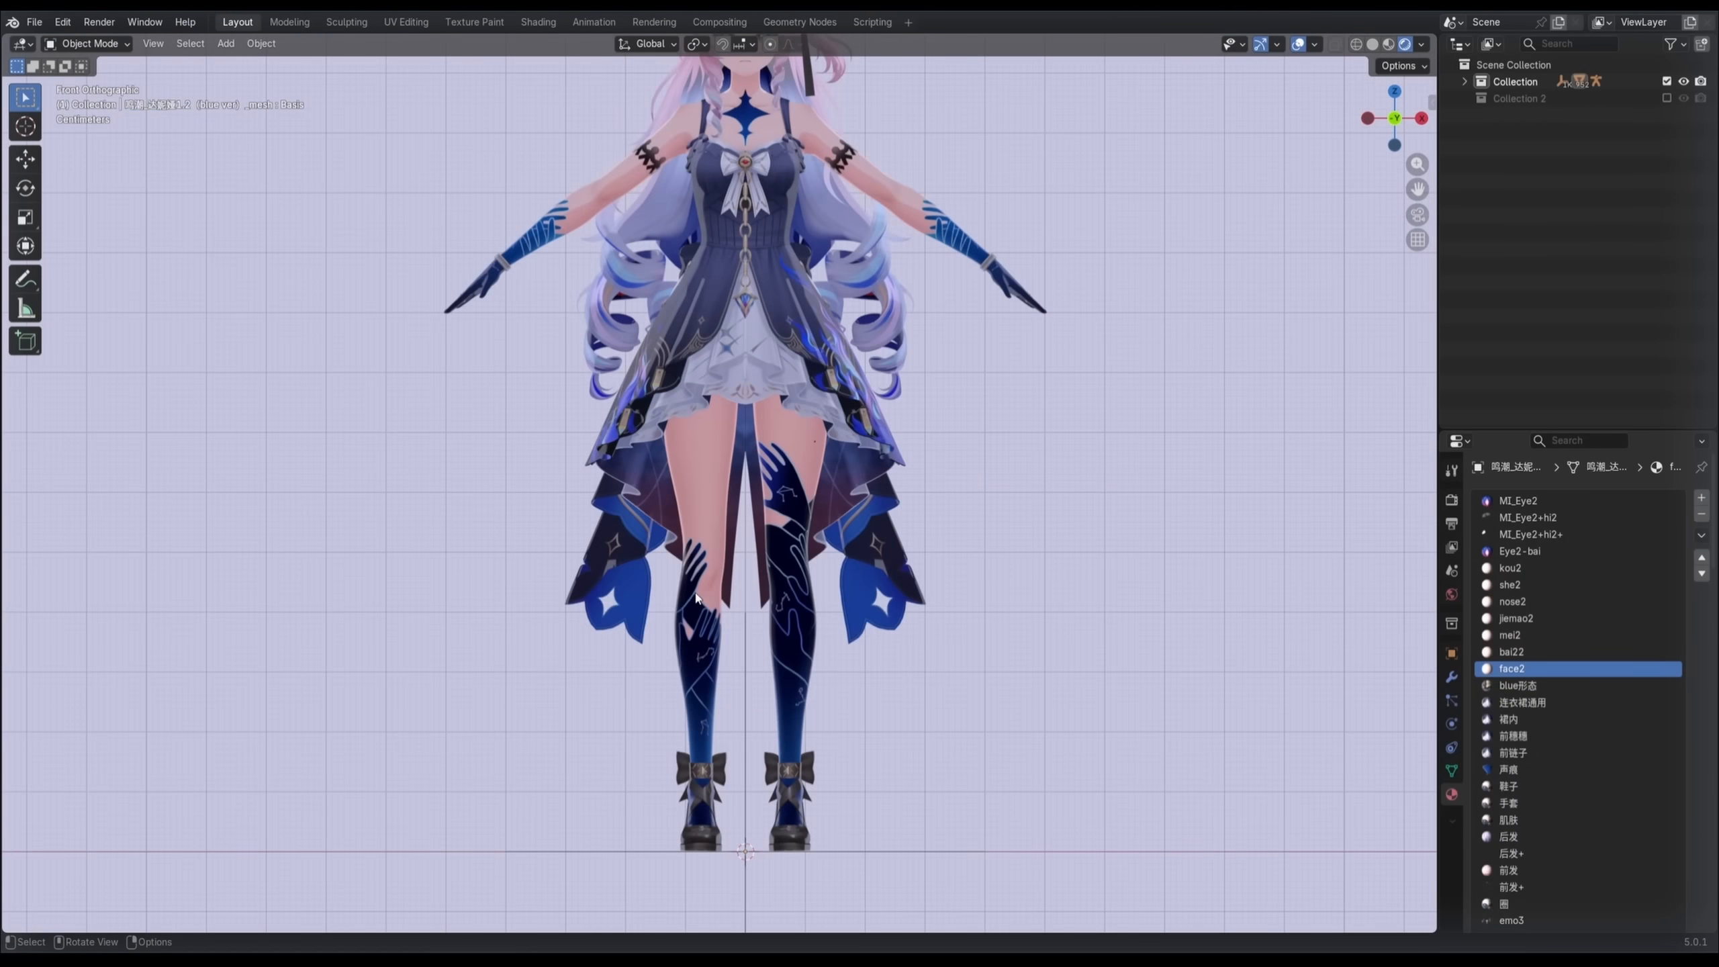
{"action": "scroll", "coordinate": [715, 628], "scroll_direction": "up", "scroll_amount": 5}
{"action": "middle_click_drag", "start_coordinate": [716, 628], "coordinate": [786, 530]}
{"action": "scroll", "coordinate": [857, 636], "scroll_direction": "down", "scroll_amount": 3}
{"action": "scroll", "coordinate": [786, 530], "scroll_direction": "up", "scroll_amount": 4}
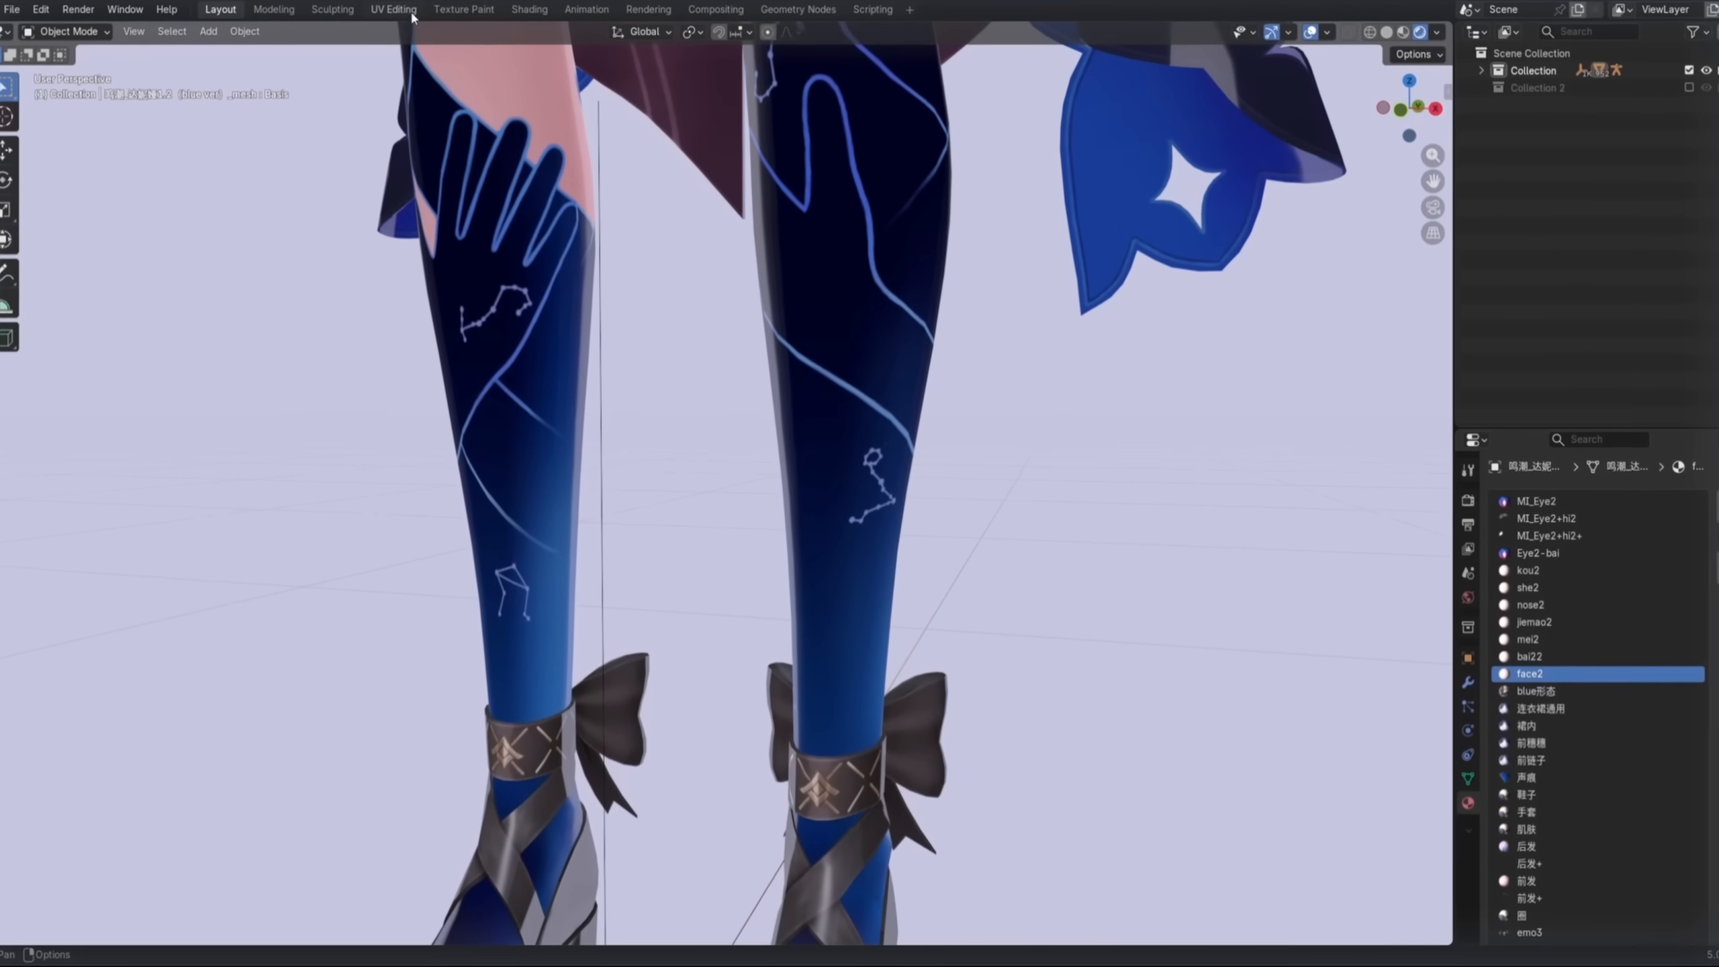
{"action": "left_click", "coordinate": [456, 9]}
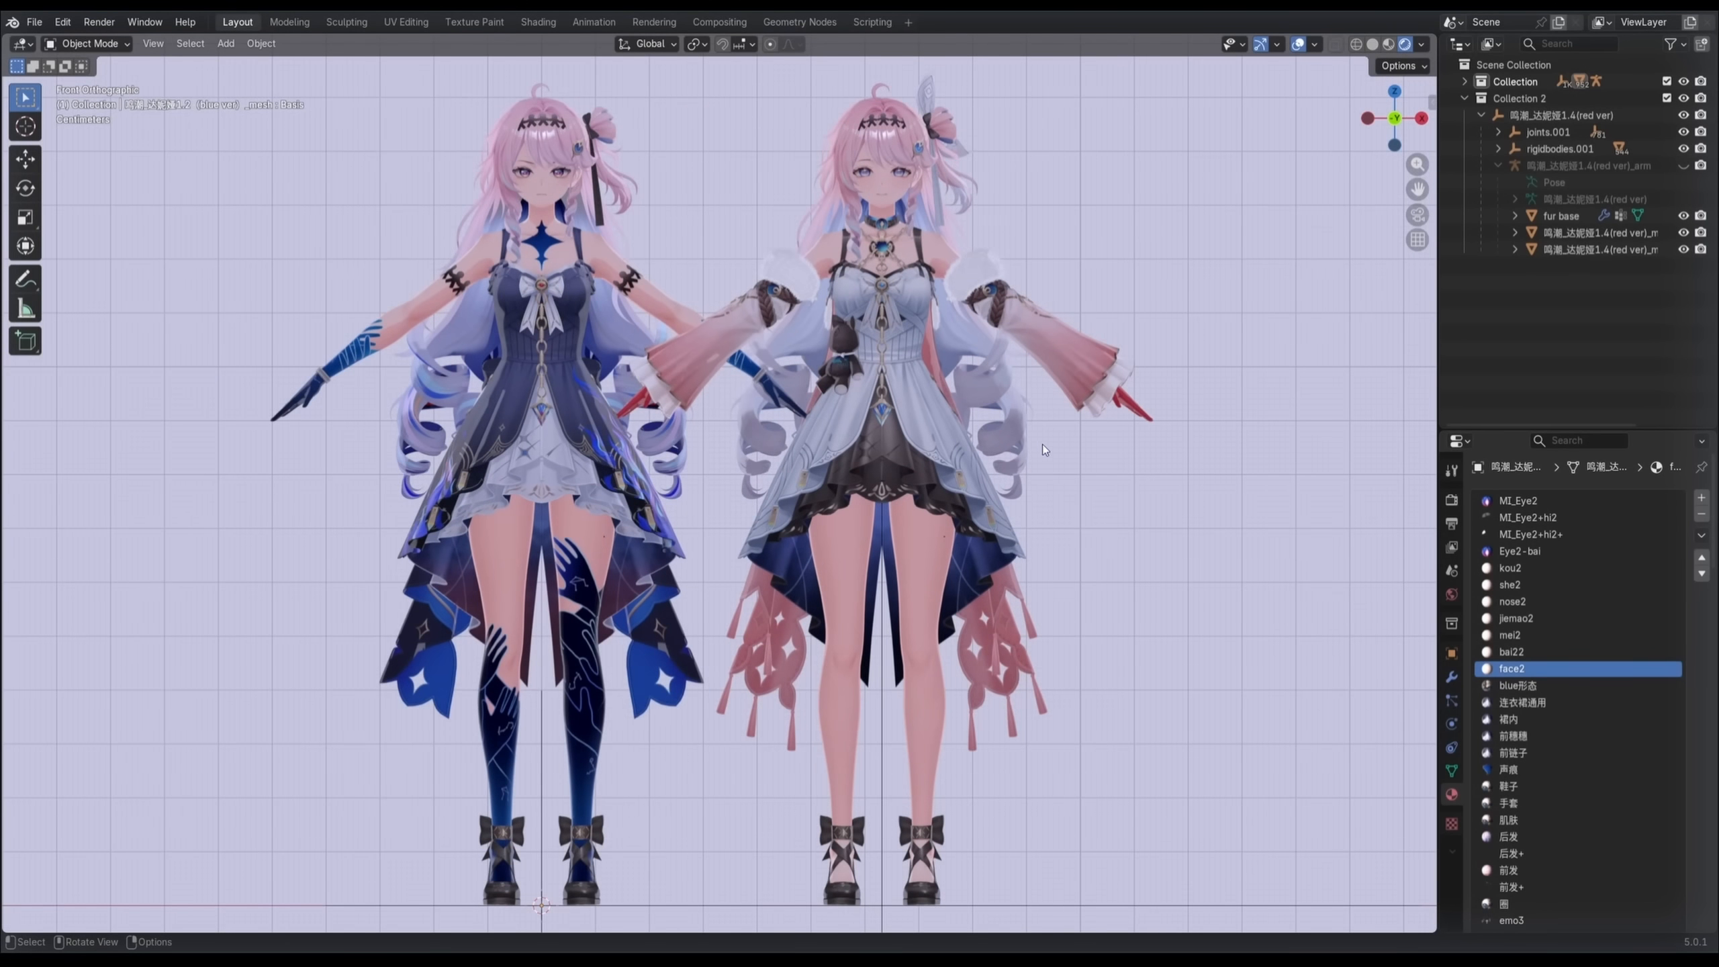
Step: Circle the hanging plush toy and the flared sleeve of the red version with annotation strokes and undo them
{"action": "scroll", "coordinate": [1056, 446], "scroll_direction": "up", "scroll_amount": 6}
{"action": "middle_click_drag", "start_coordinate": [1056, 446], "coordinate": [1179, 520]}
{"action": "key", "text": "KP_1"}
{"action": "scroll", "coordinate": [758, 481], "scroll_direction": "down", "scroll_amount": 1}
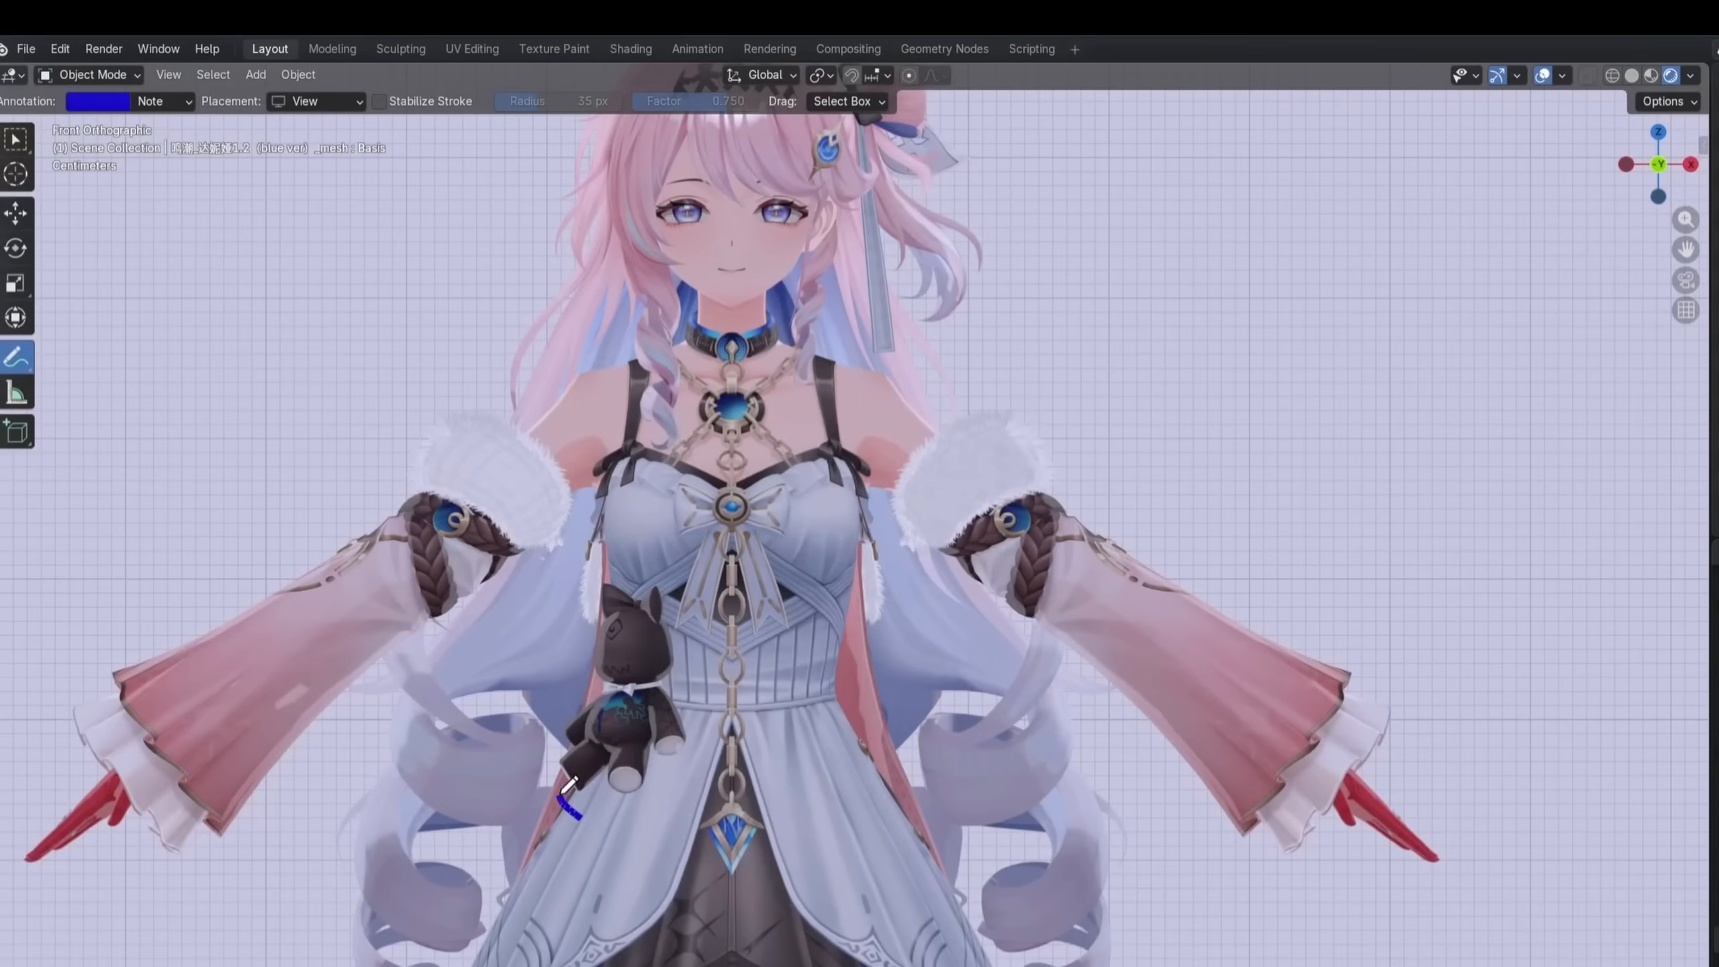
{"action": "left_click_drag", "start_coordinate": [569, 785], "coordinate": [546, 774]}
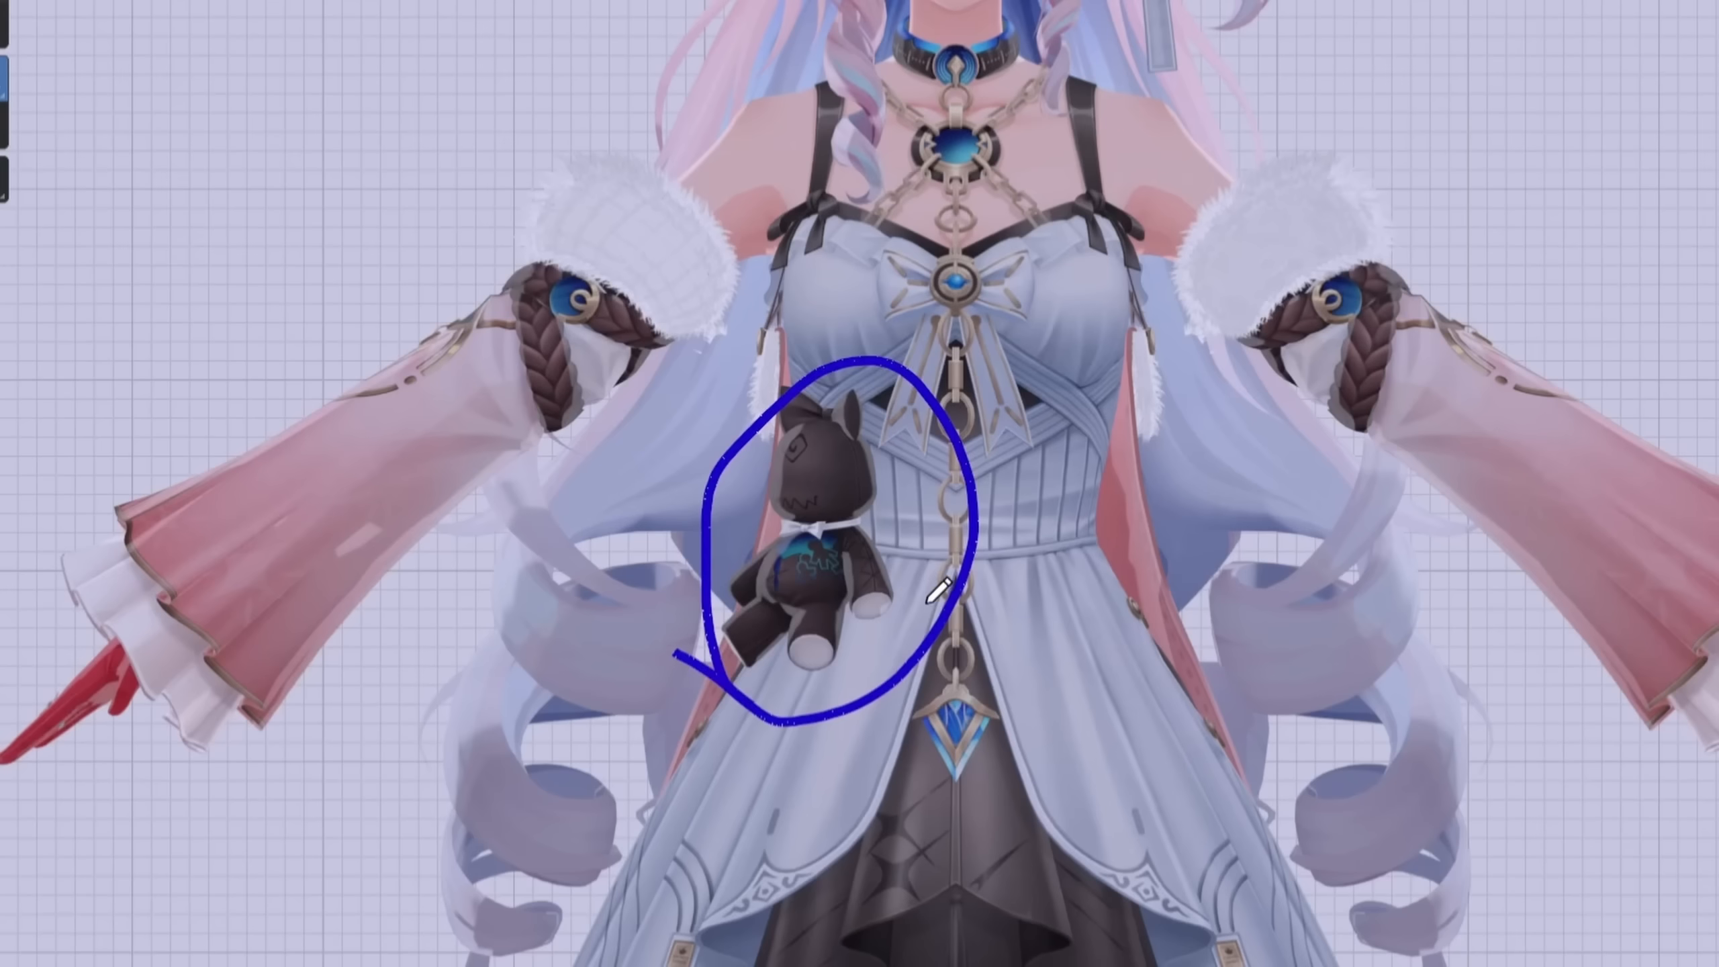
{"action": "mouse_move", "coordinate": [518, 581]}
{"action": "left_mouse_down"}
{"action": "mouse_move", "coordinate": [644, 161]}
{"action": "mouse_move", "coordinate": [819, 166]}
{"action": "mouse_move", "coordinate": [584, 603]}
{"action": "mouse_move", "coordinate": [468, 633]}
{"action": "left_mouse_up"}
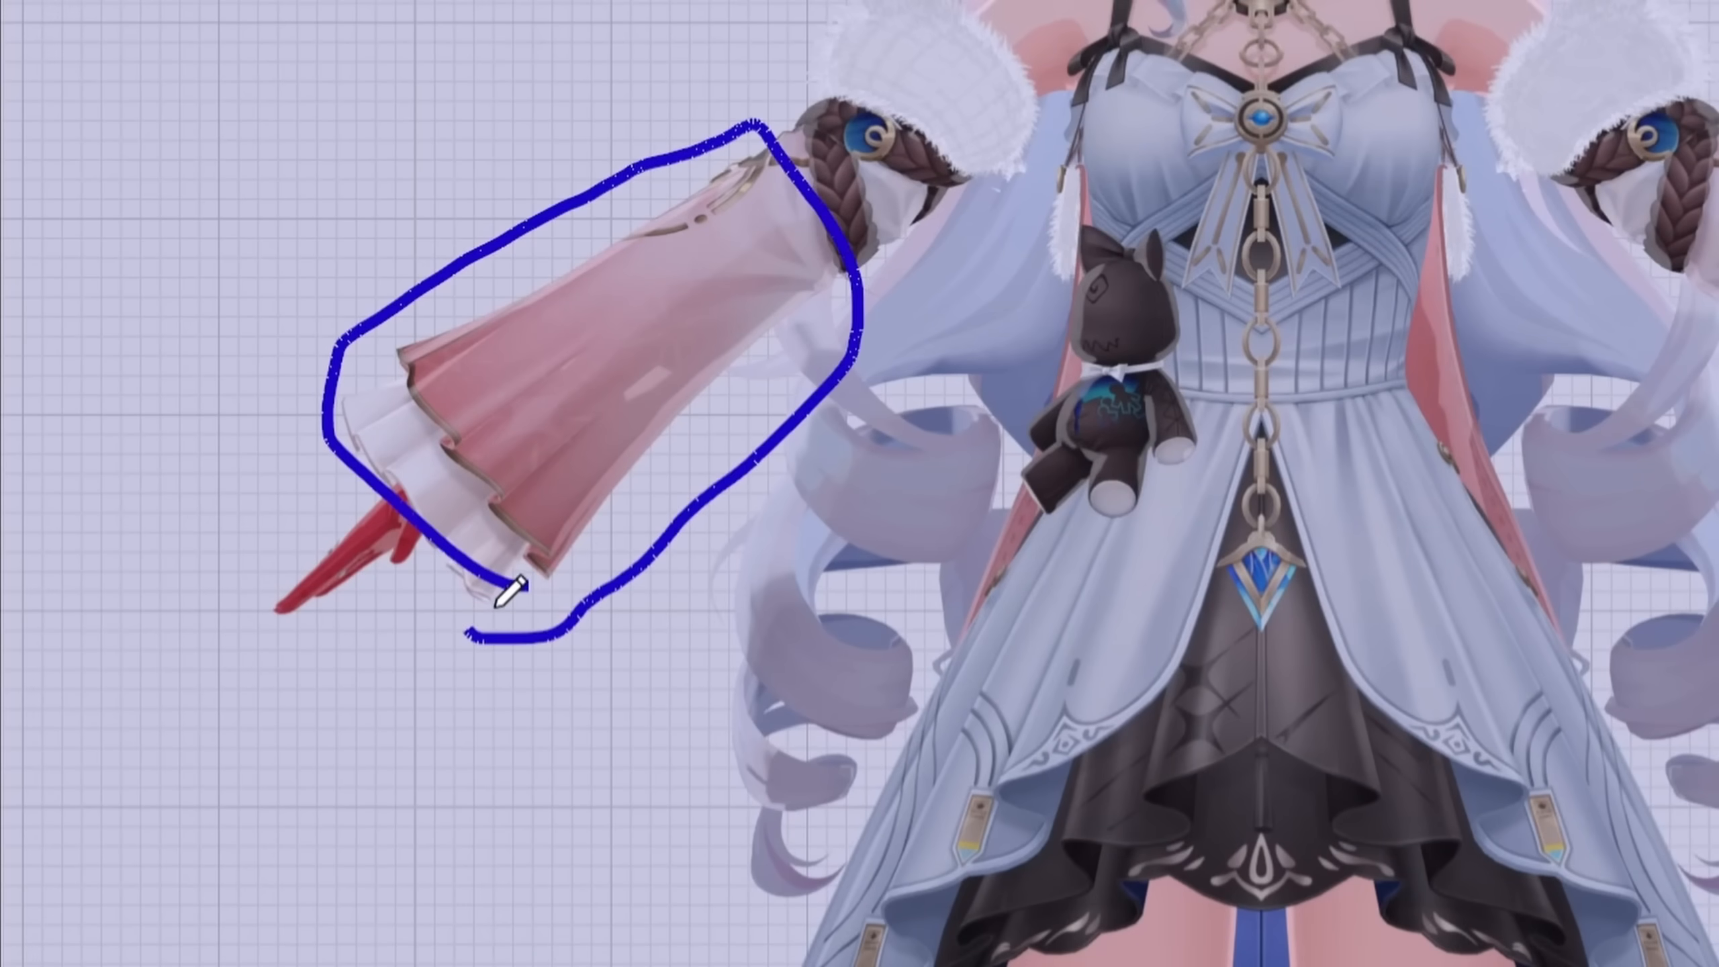
{"action": "key", "text": "ctrl+z"}
Step: Examine the braided band and fur cuff on the red version's upper sleeve, checking the band's mesh in Edit Mode
{"action": "scroll", "coordinate": [822, 274], "scroll_direction": "up", "scroll_amount": 5}
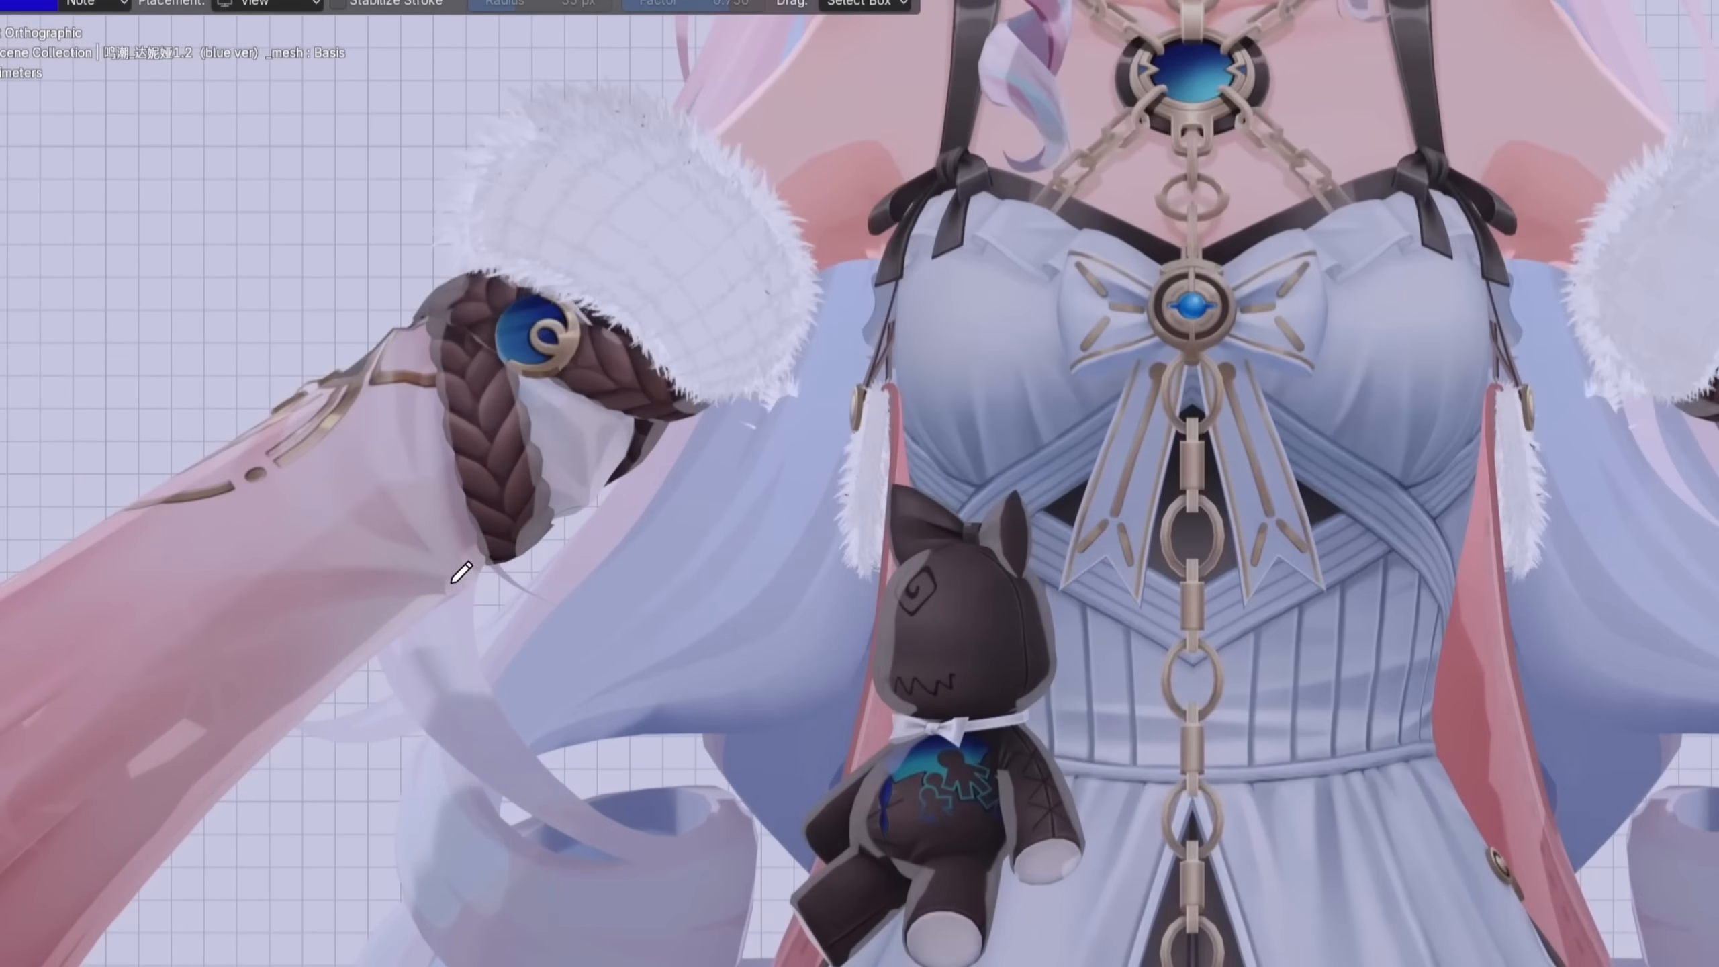
{"action": "key", "text": "Tab"}
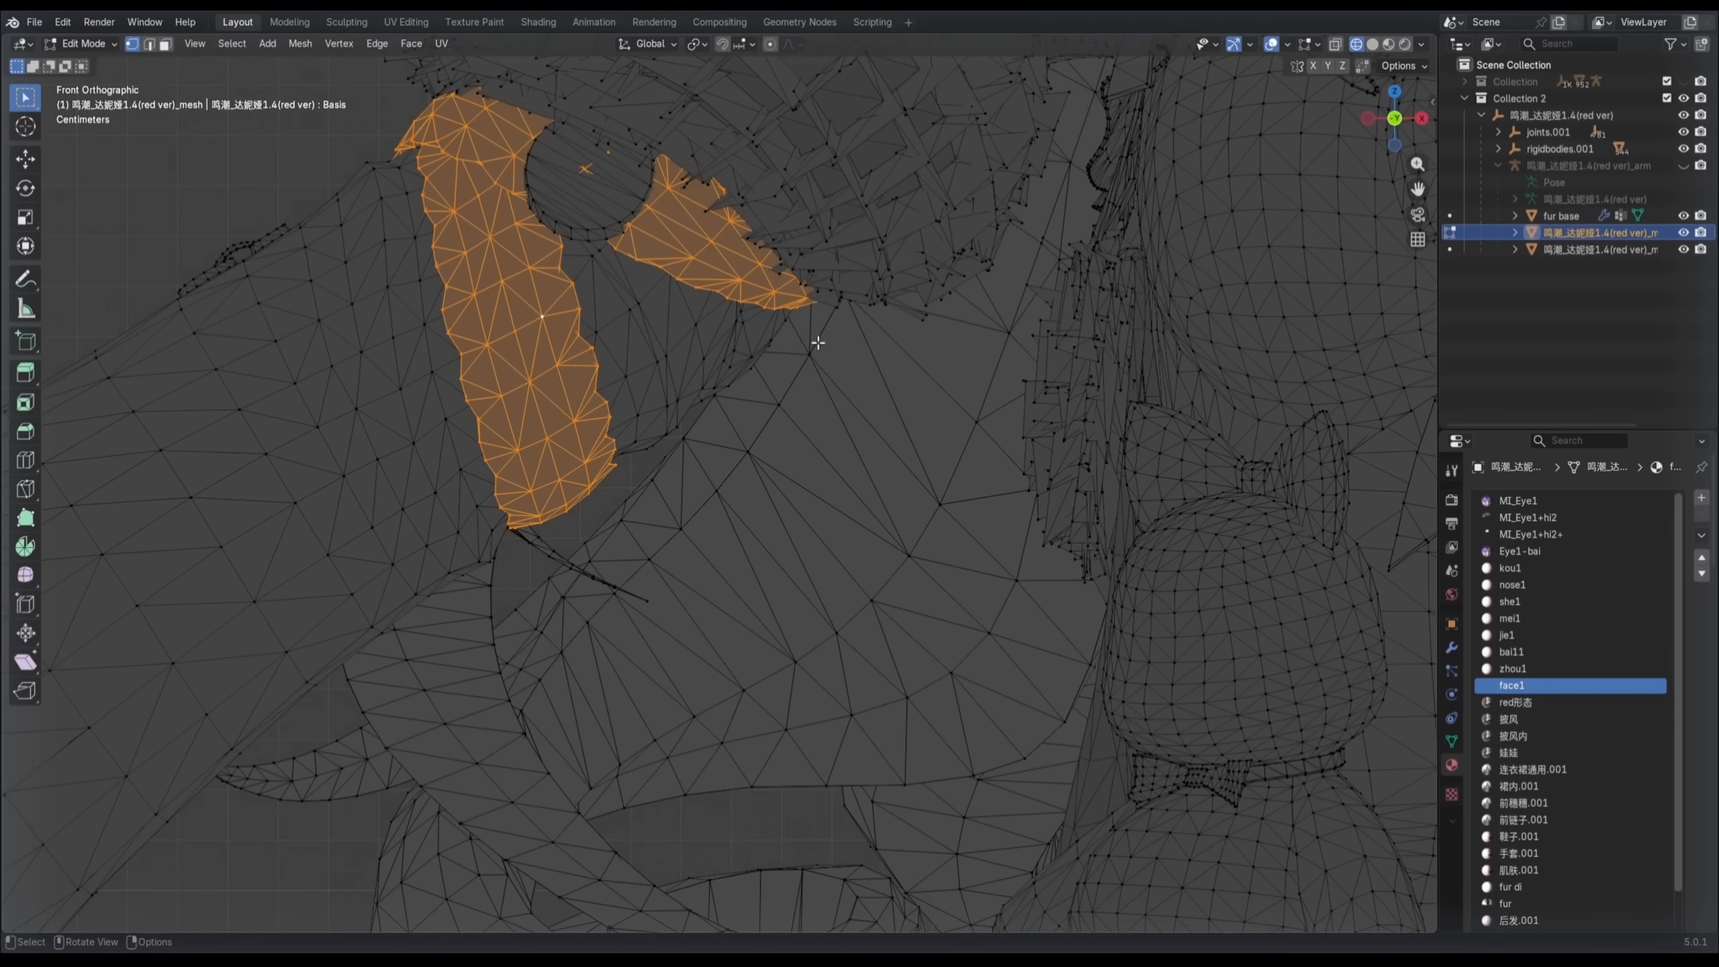
{"action": "scroll", "coordinate": [704, 346], "scroll_direction": "down", "scroll_amount": 2}
{"action": "middle_click_drag", "start_coordinate": [644, 352], "coordinate": [802, 426]}
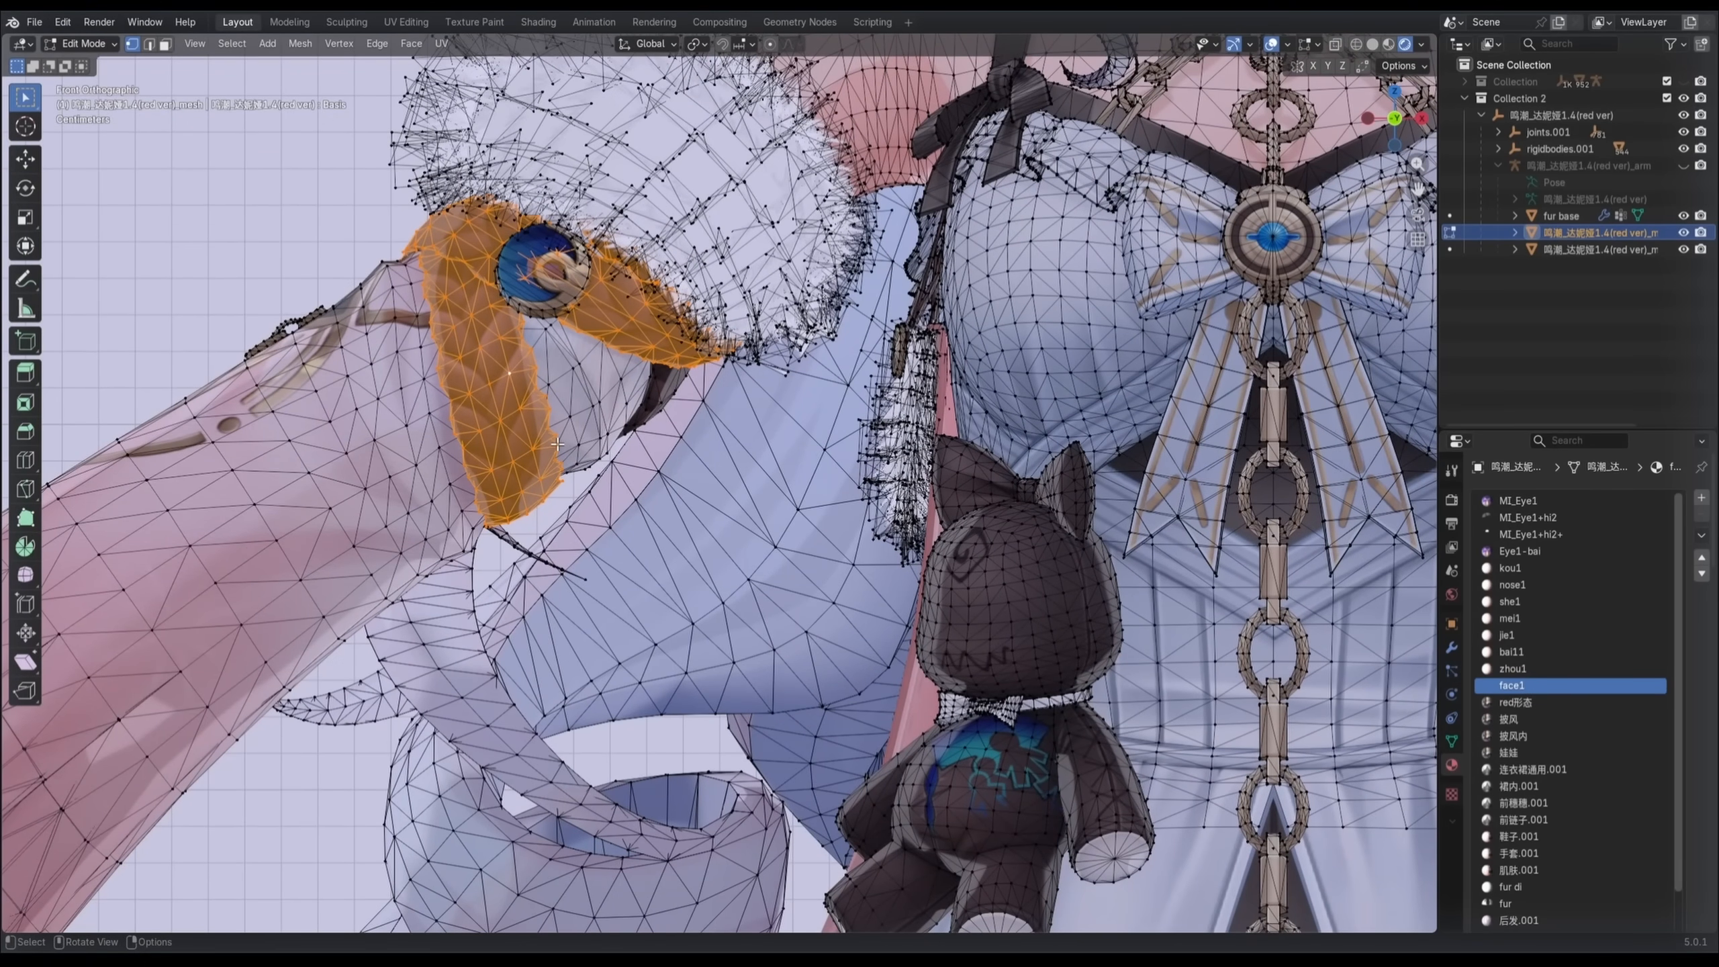
{"action": "key", "text": "Tab"}
{"action": "scroll", "coordinate": [574, 431], "scroll_direction": "down", "scroll_amount": 3}
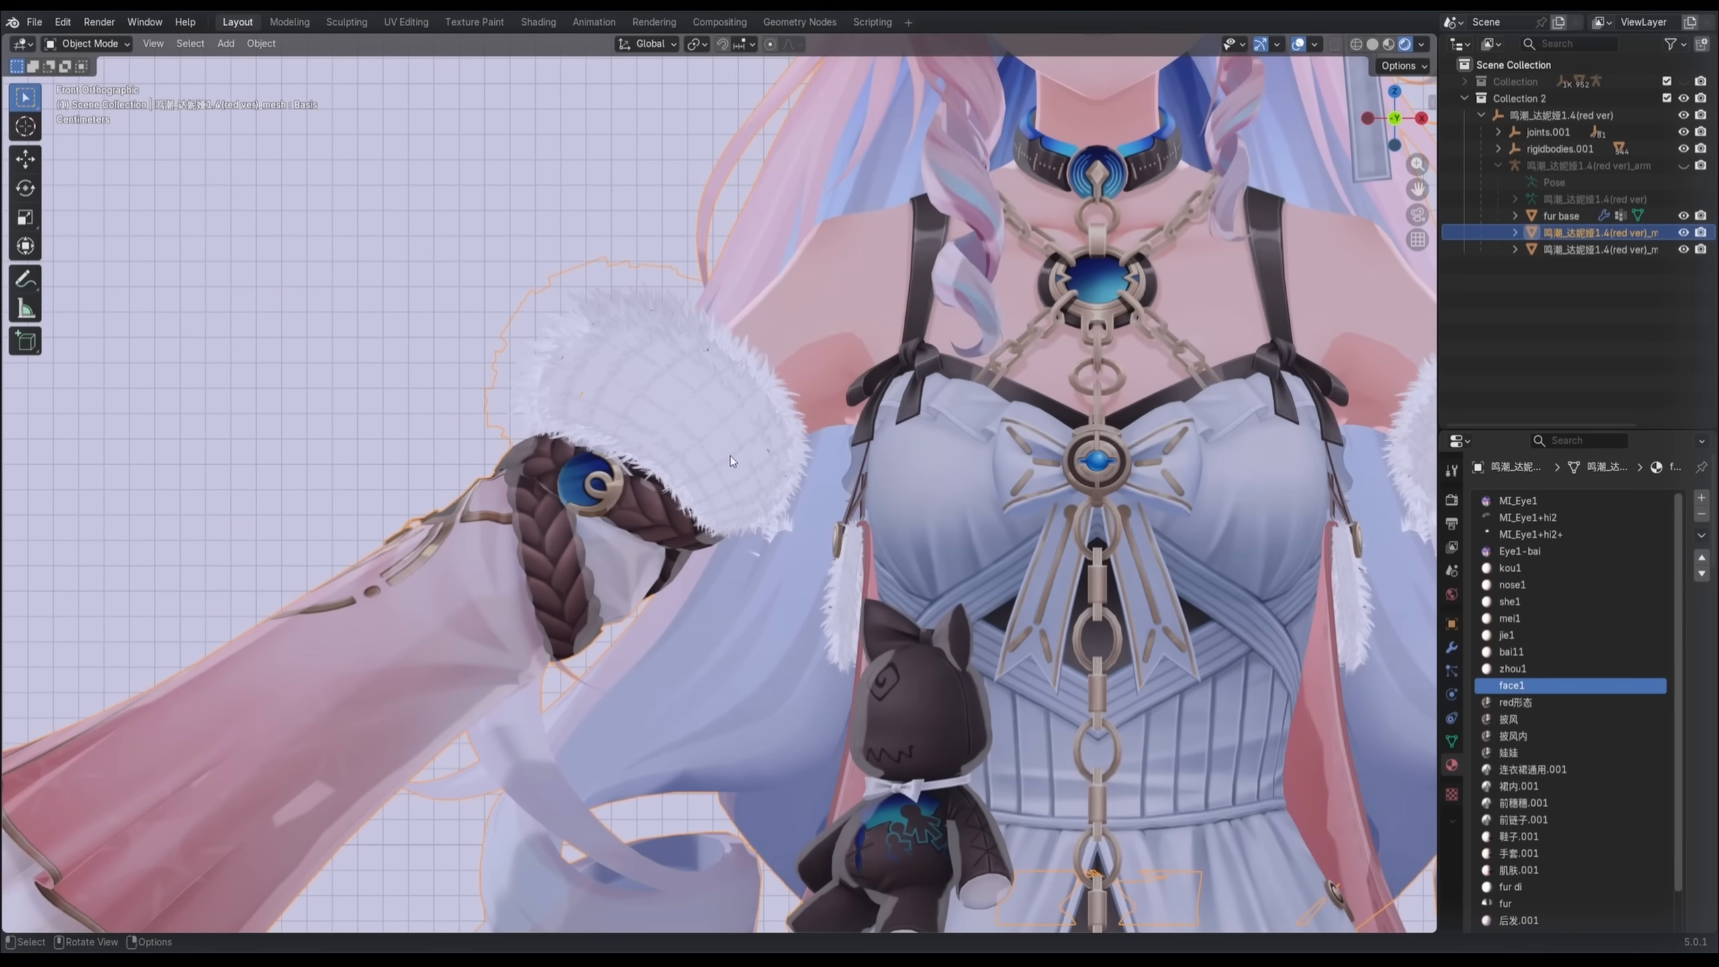
{"action": "scroll", "coordinate": [573, 533], "scroll_direction": "up", "scroll_amount": 3}
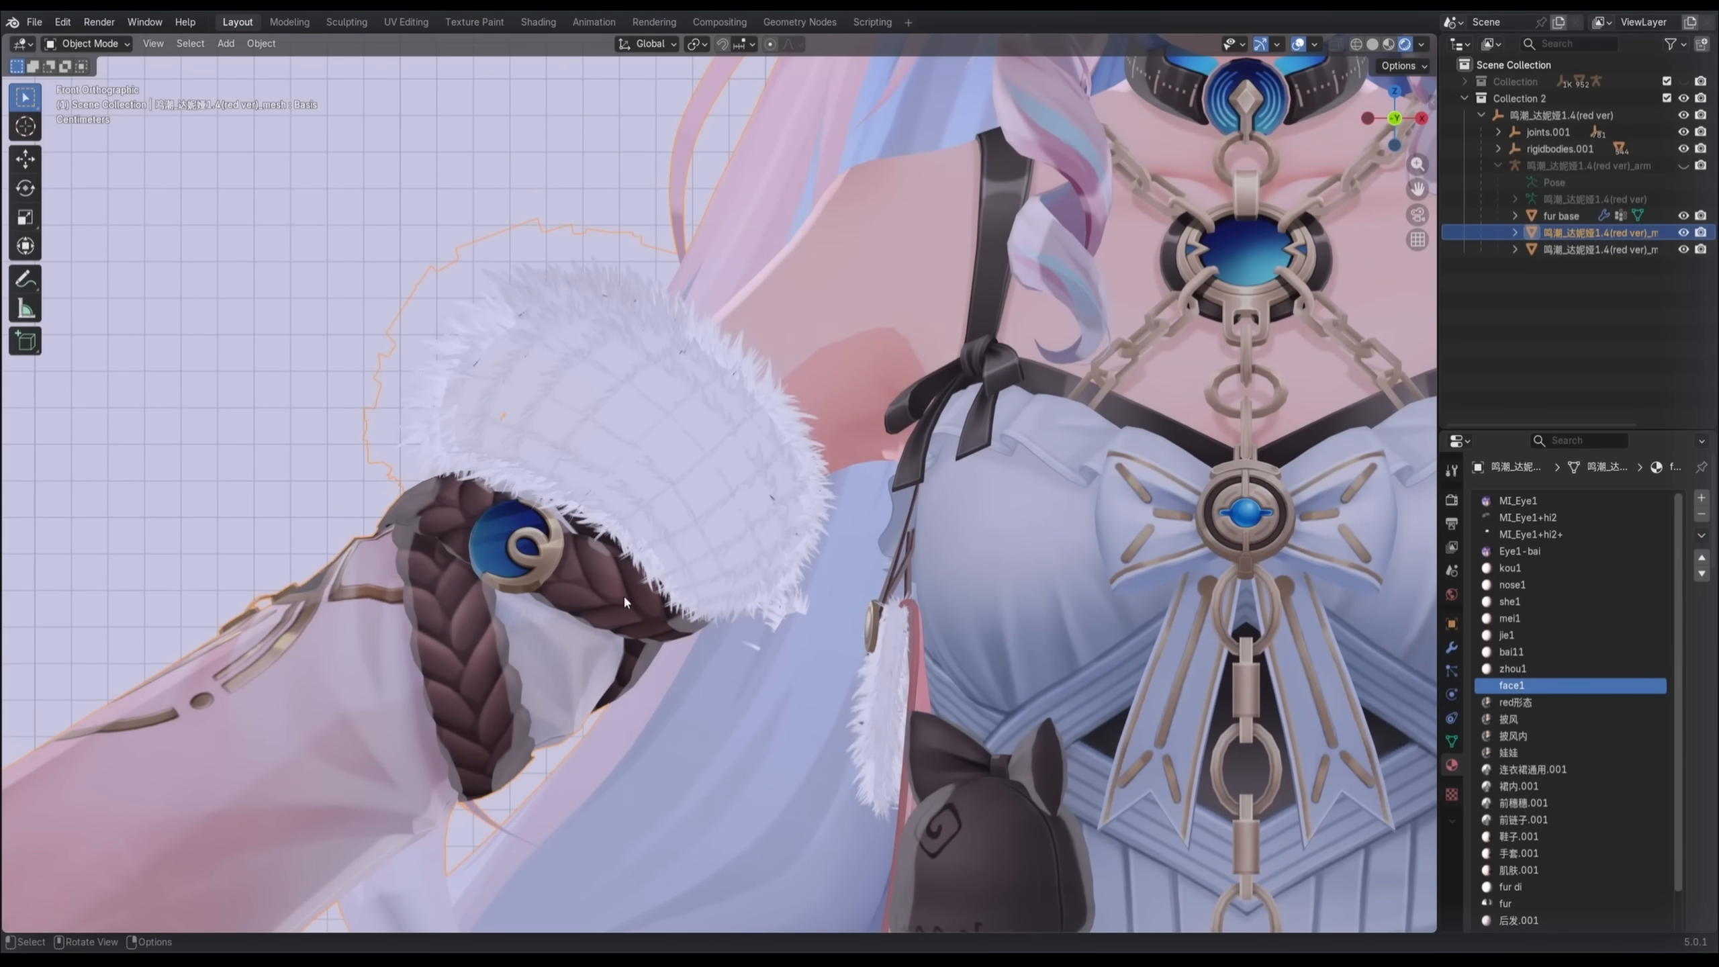
{"action": "scroll", "coordinate": [612, 542], "scroll_direction": "up", "scroll_amount": 1}
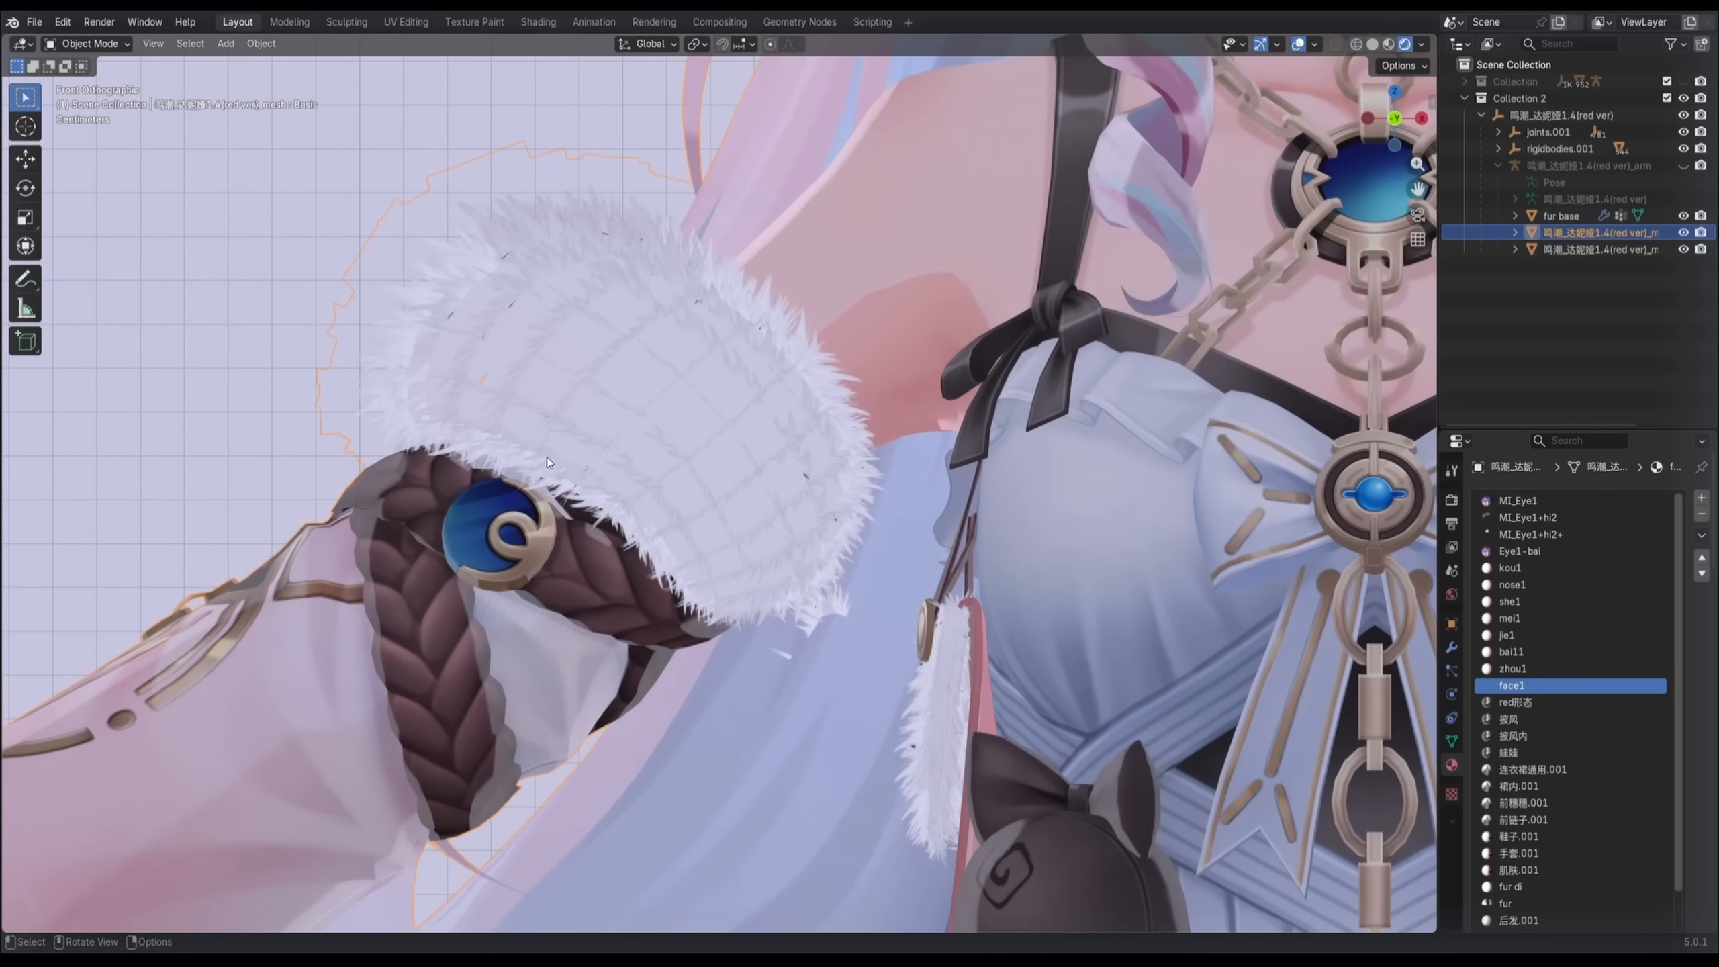
Step: Try moving the white fur base object away from the red version's sleeve cuff
{"action": "left_click", "coordinate": [858, 433]}
{"action": "key", "text": "g"}
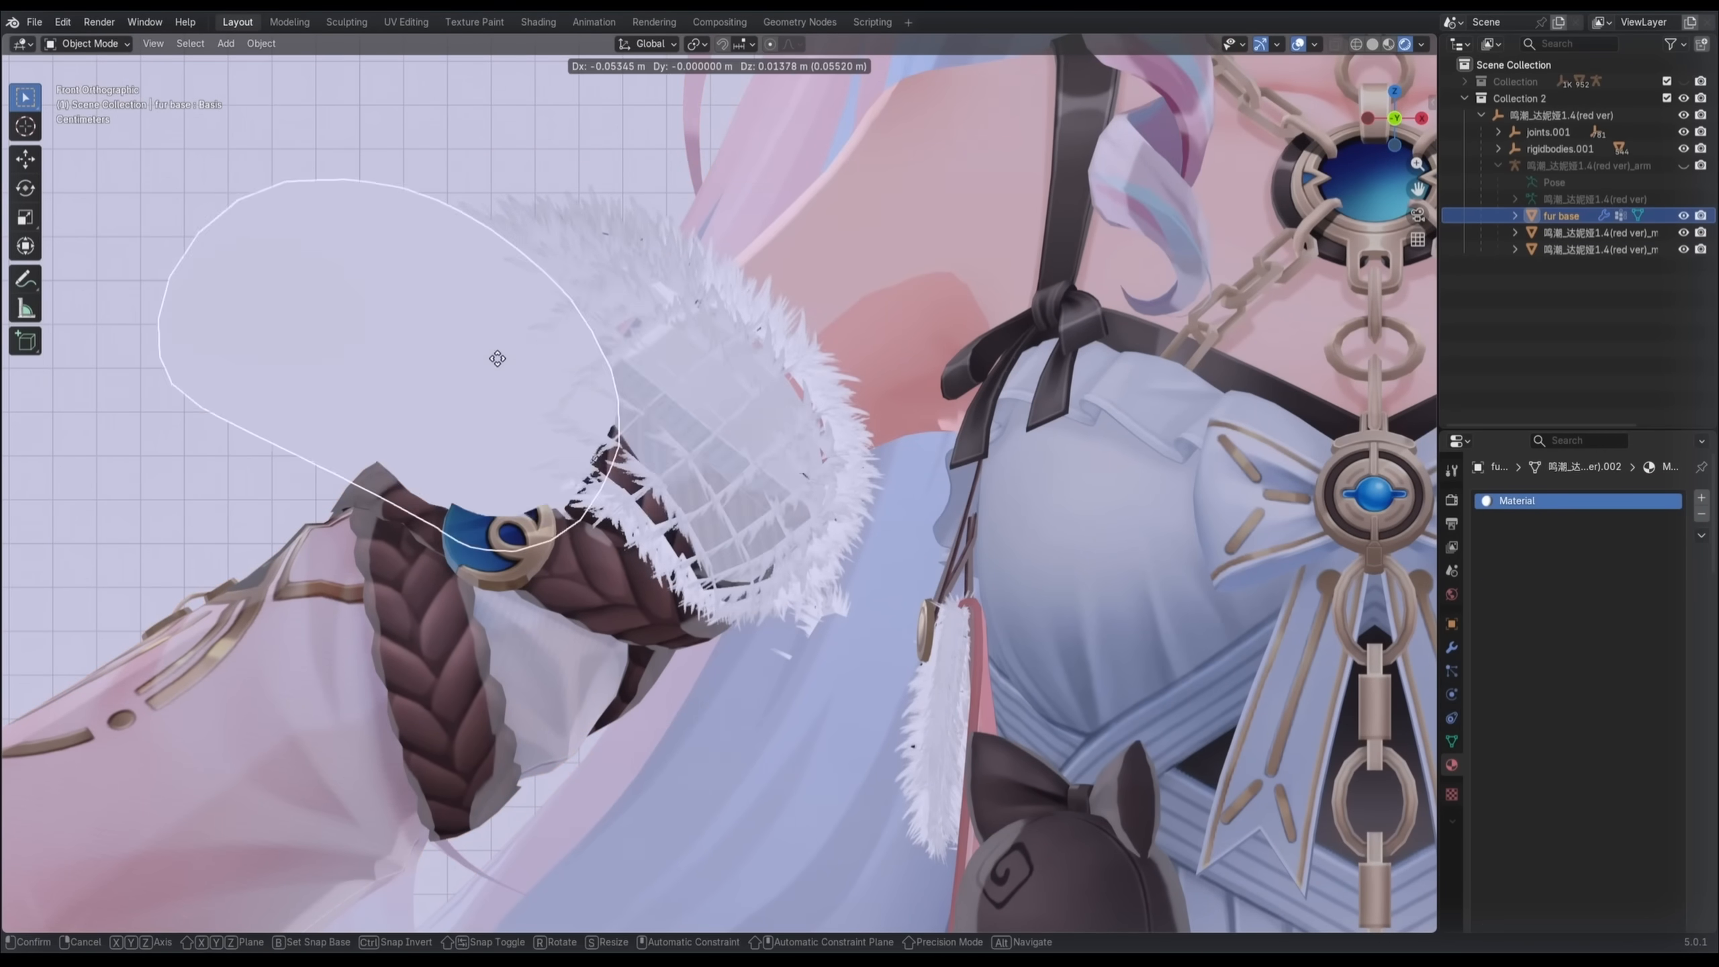
{"action": "right_click", "coordinate": [273, 357]}
Step: Move a single linked fur card out of the red version's fur cuff in Edit Mode
{"action": "middle_click_drag", "start_coordinate": [684, 393], "coordinate": [787, 482]}
{"action": "scroll", "coordinate": [758, 447], "scroll_direction": "up", "scroll_amount": 2}
{"action": "mouse_move", "coordinate": [710, 423]}
{"action": "middle_mouse_down"}
{"action": "mouse_move", "coordinate": [744, 423]}
{"action": "mouse_move", "coordinate": [707, 430]}
{"action": "middle_mouse_up"}
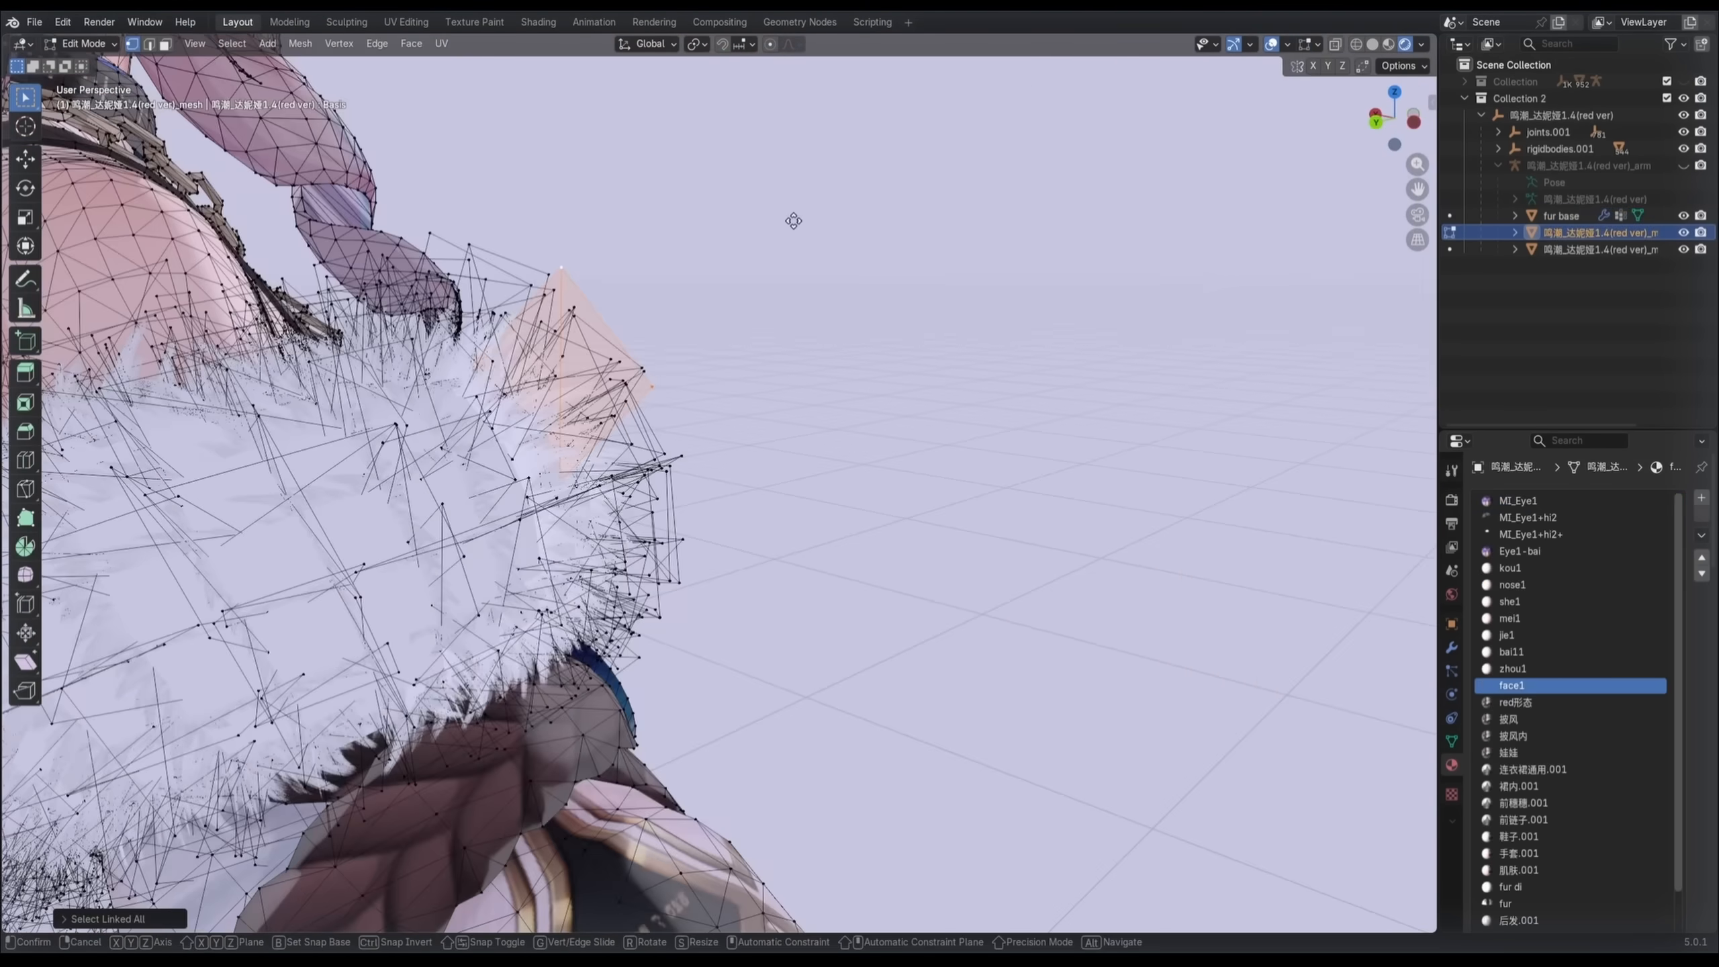
{"action": "key", "text": "g"}
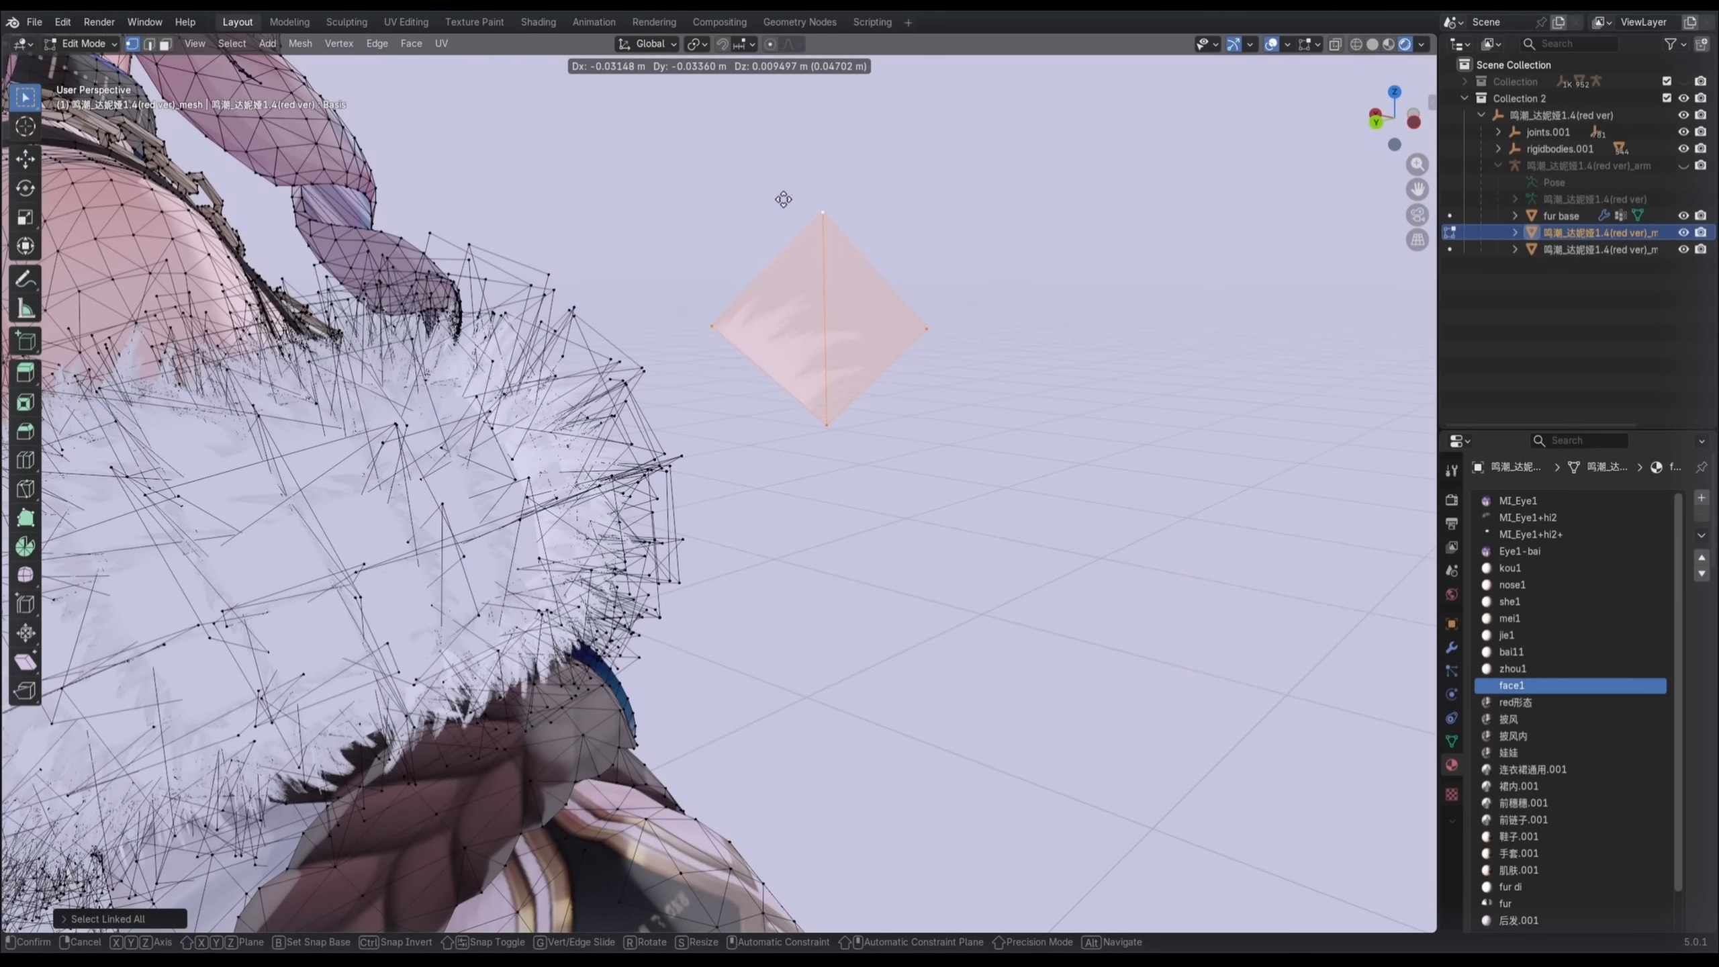
{"action": "left_click", "coordinate": [775, 212]}
{"action": "scroll", "coordinate": [800, 285], "scroll_direction": "up", "scroll_amount": 4}
{"action": "middle_click_drag", "start_coordinate": [770, 355], "coordinate": [711, 379]}
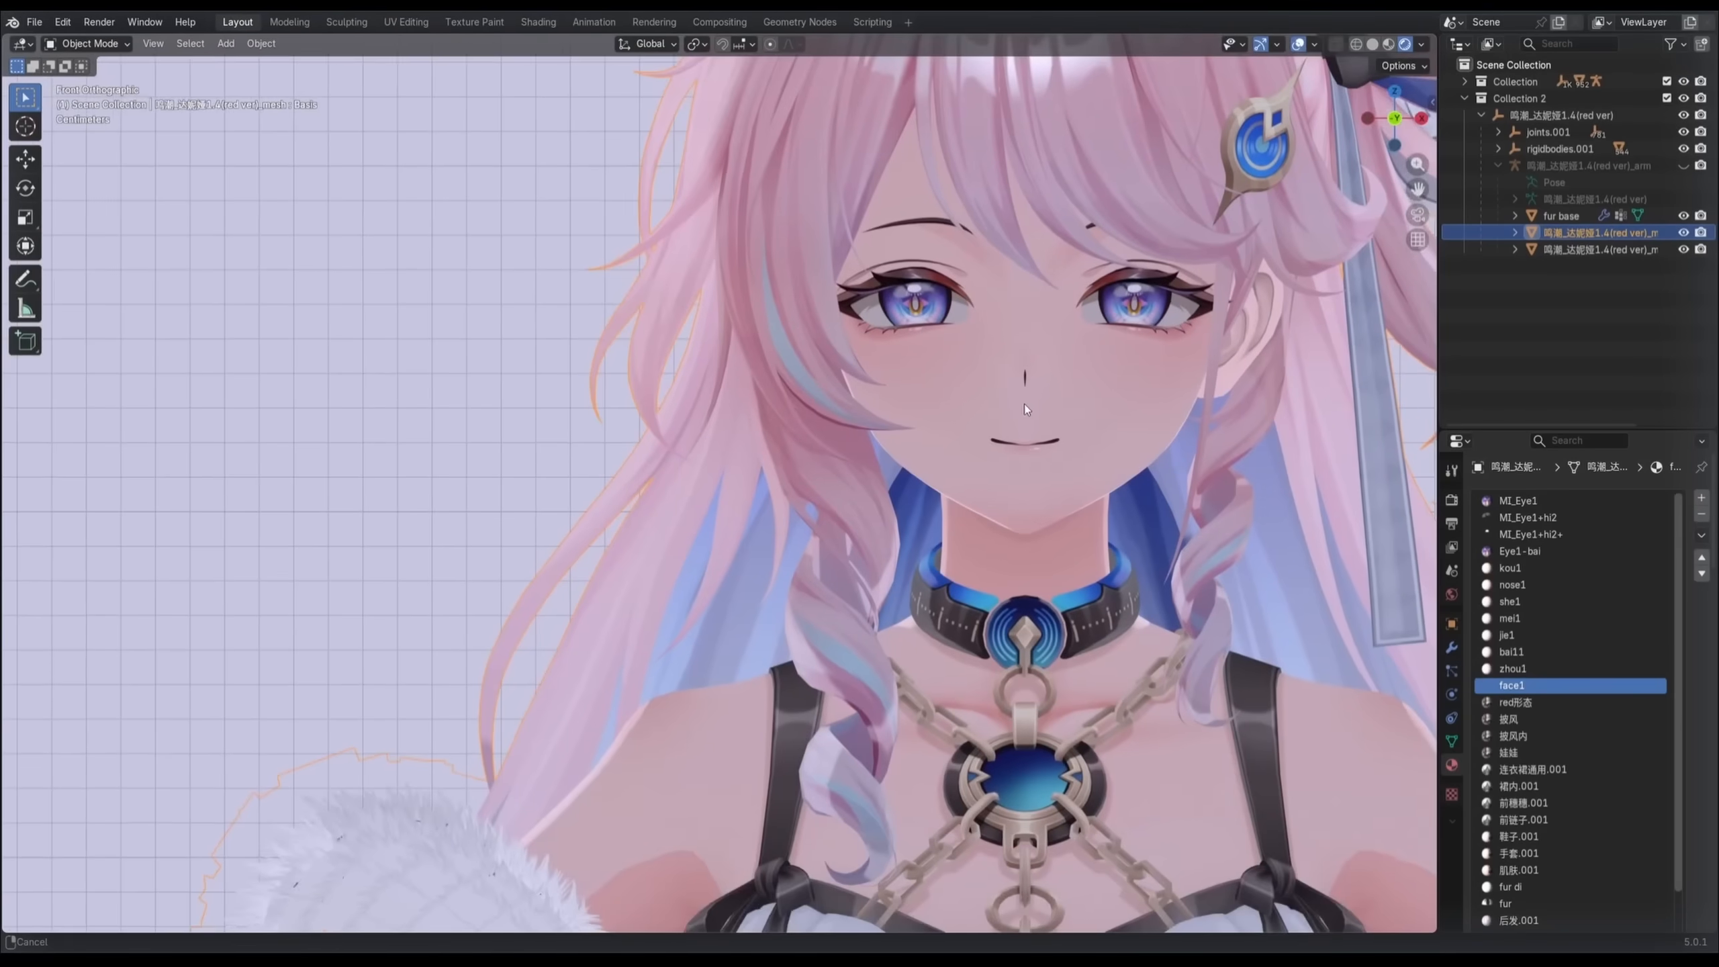
Step: Mark the eyebrow and eye of the red version with straight annotation lines and undo them
{"action": "scroll", "coordinate": [760, 571], "scroll_direction": "up", "scroll_amount": 2}
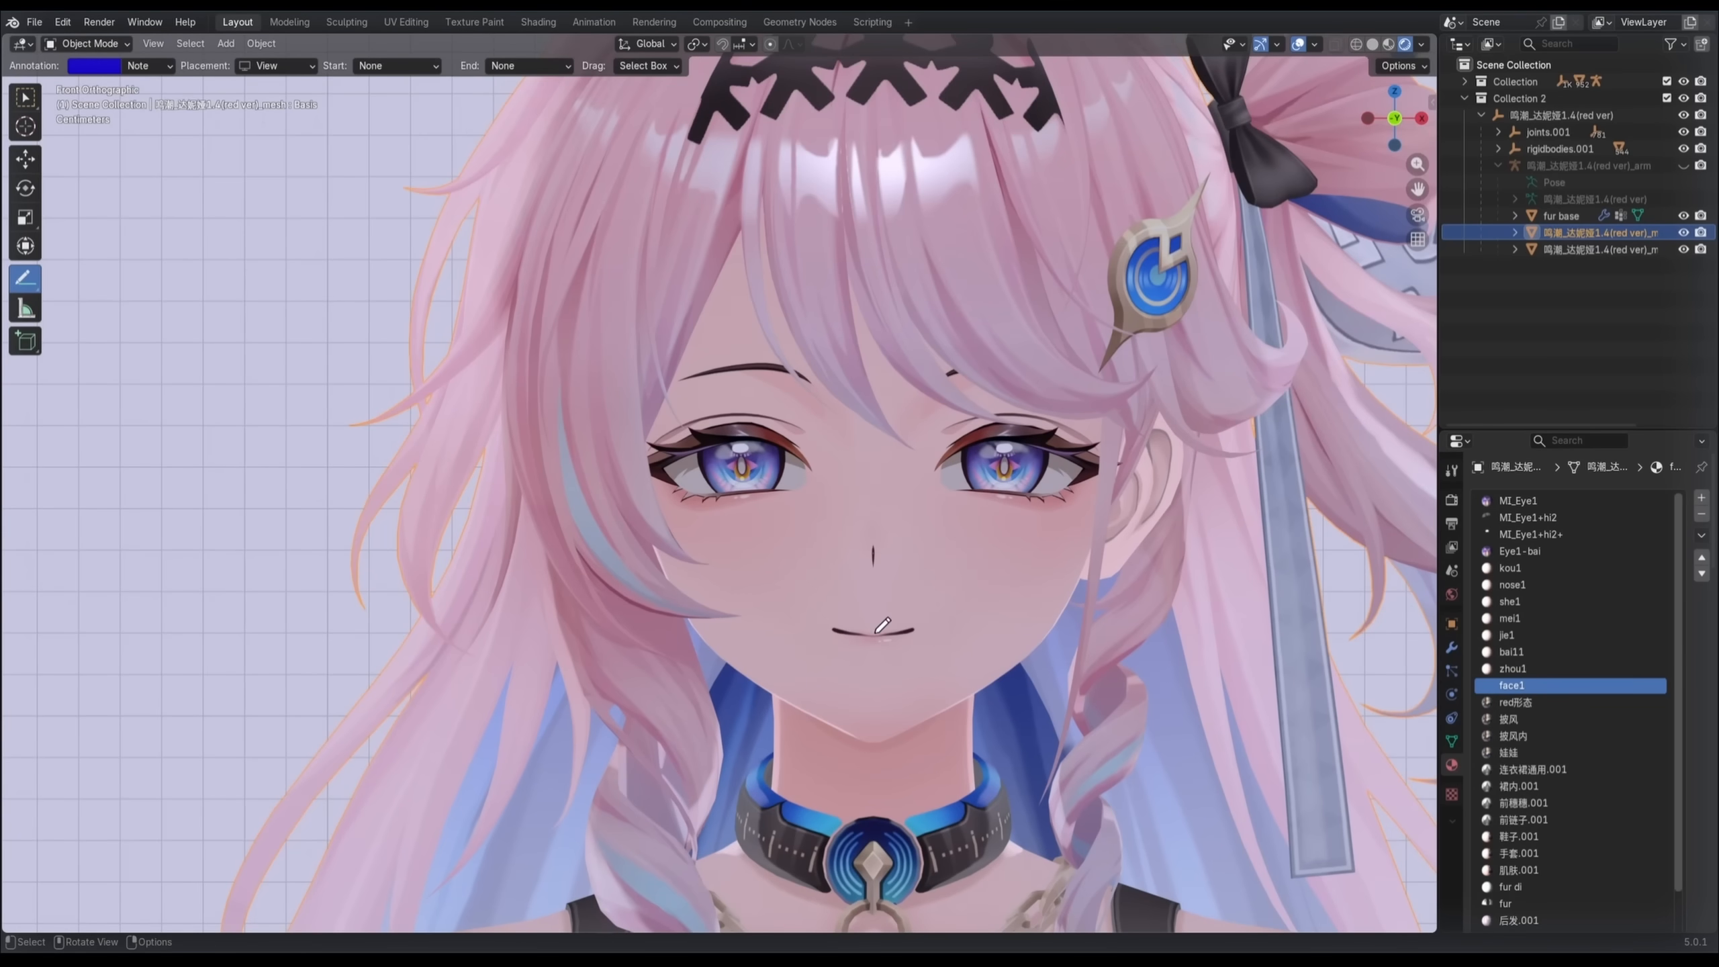
{"action": "middle_click_drag", "start_coordinate": [875, 632], "coordinate": [790, 564], "text": "shift"}
{"action": "scroll", "coordinate": [730, 547], "scroll_direction": "up", "scroll_amount": 1}
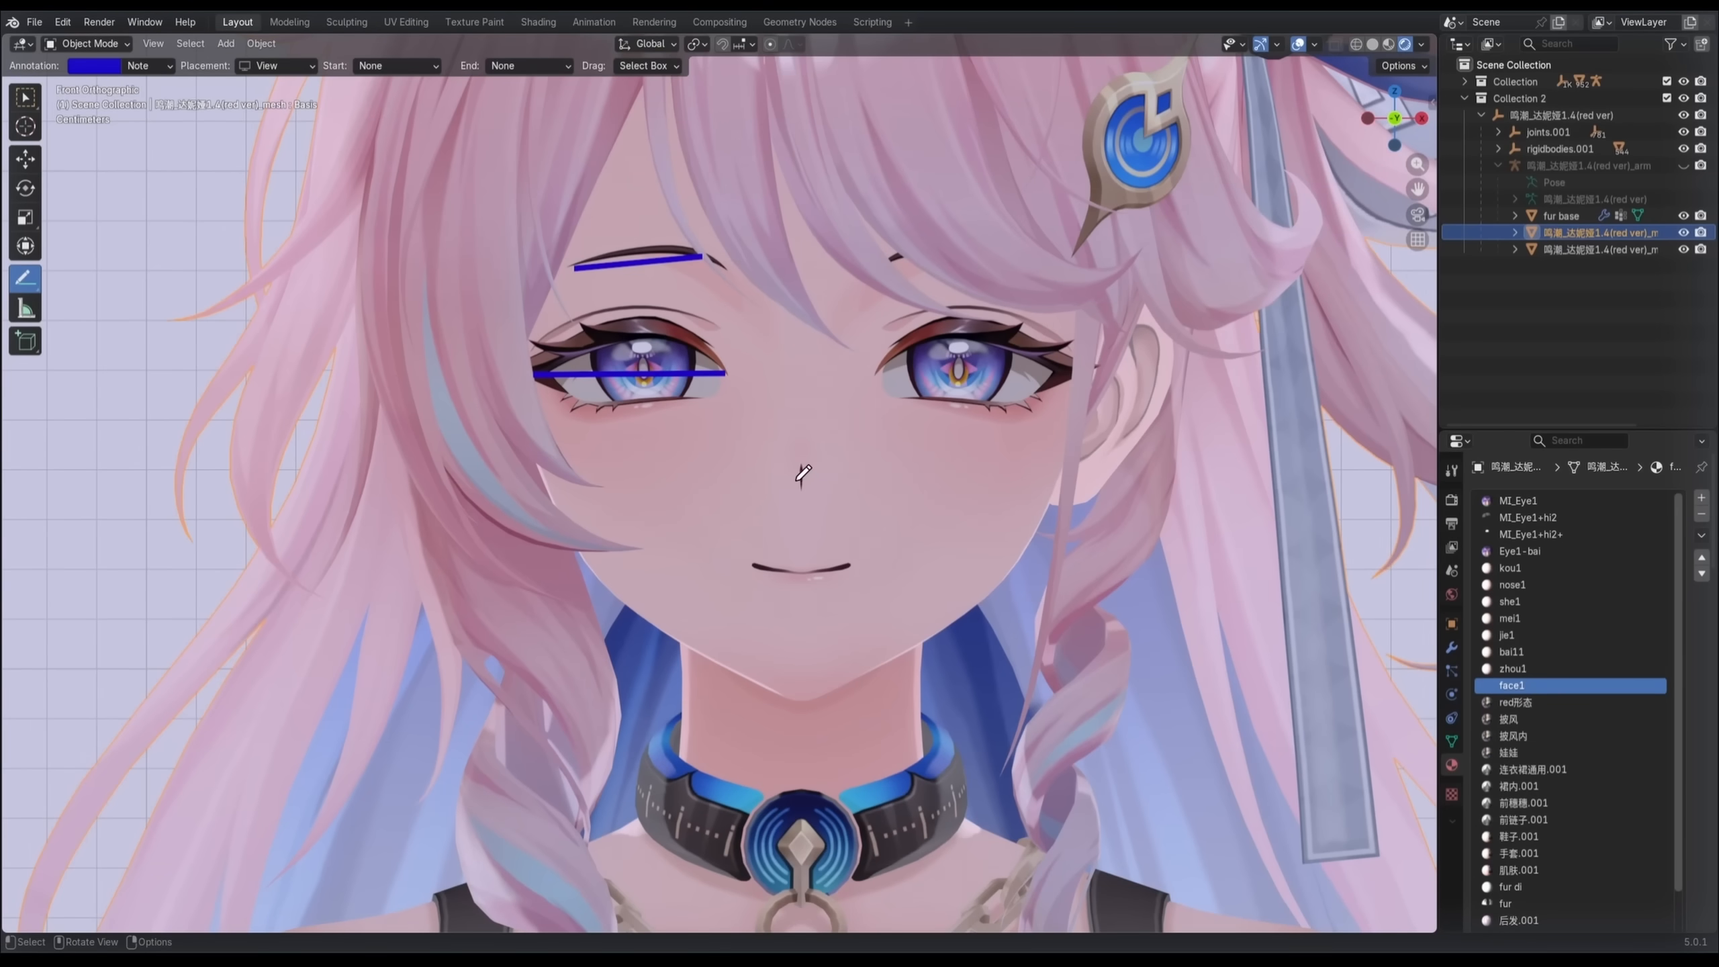
{"action": "key", "text": "ctrl+z"}
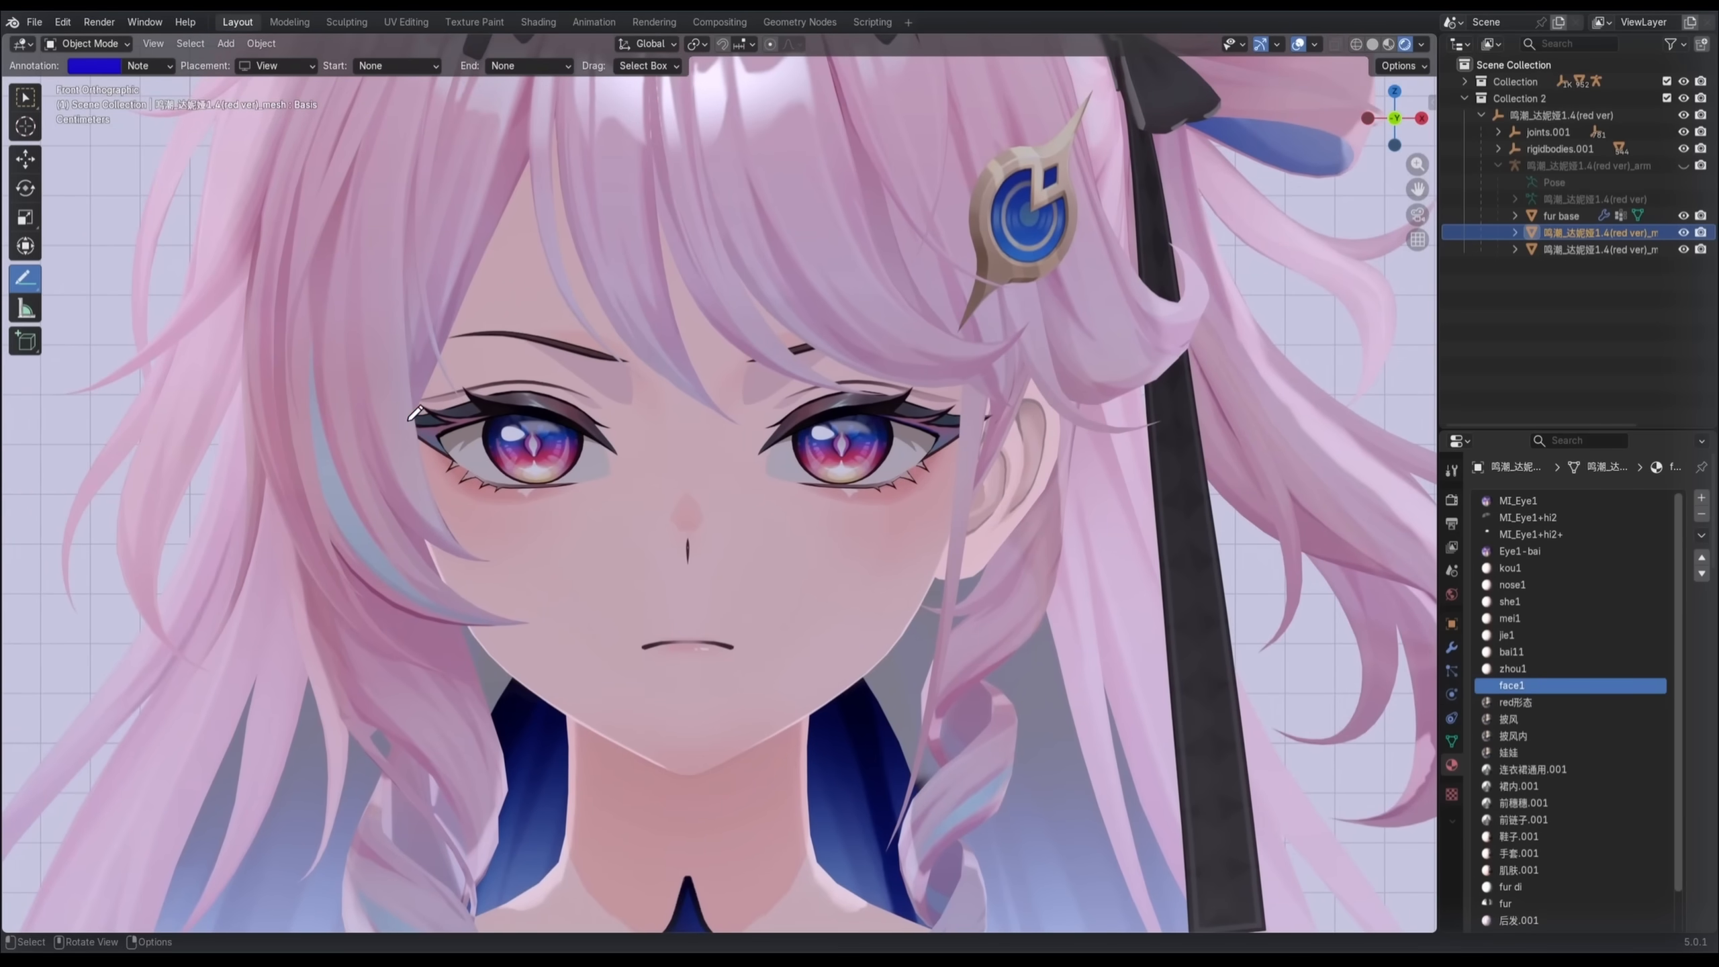
Step: Mark the slant of the blue version's eye and eyebrow with straight annotation lines
{"action": "left_click_drag", "start_coordinate": [408, 424], "coordinate": [613, 467]}
{"action": "left_click_drag", "start_coordinate": [474, 327], "coordinate": [636, 353]}
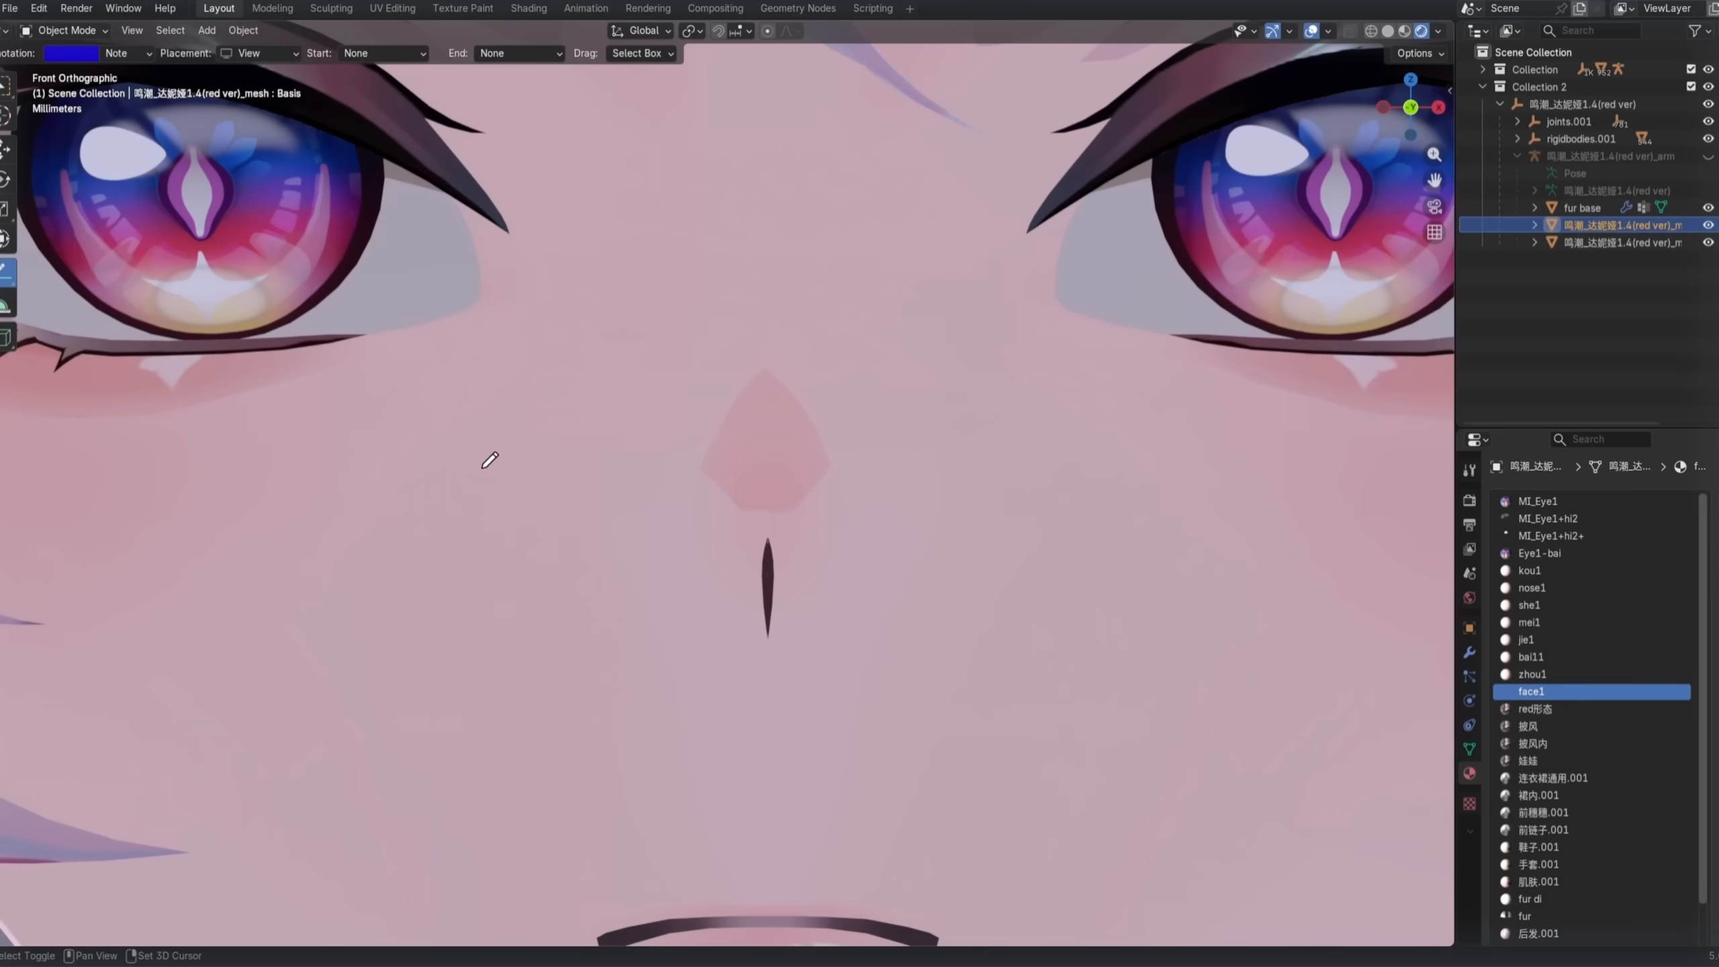
{"action": "scroll", "coordinate": [491, 456], "scroll_direction": "up", "scroll_amount": 5}
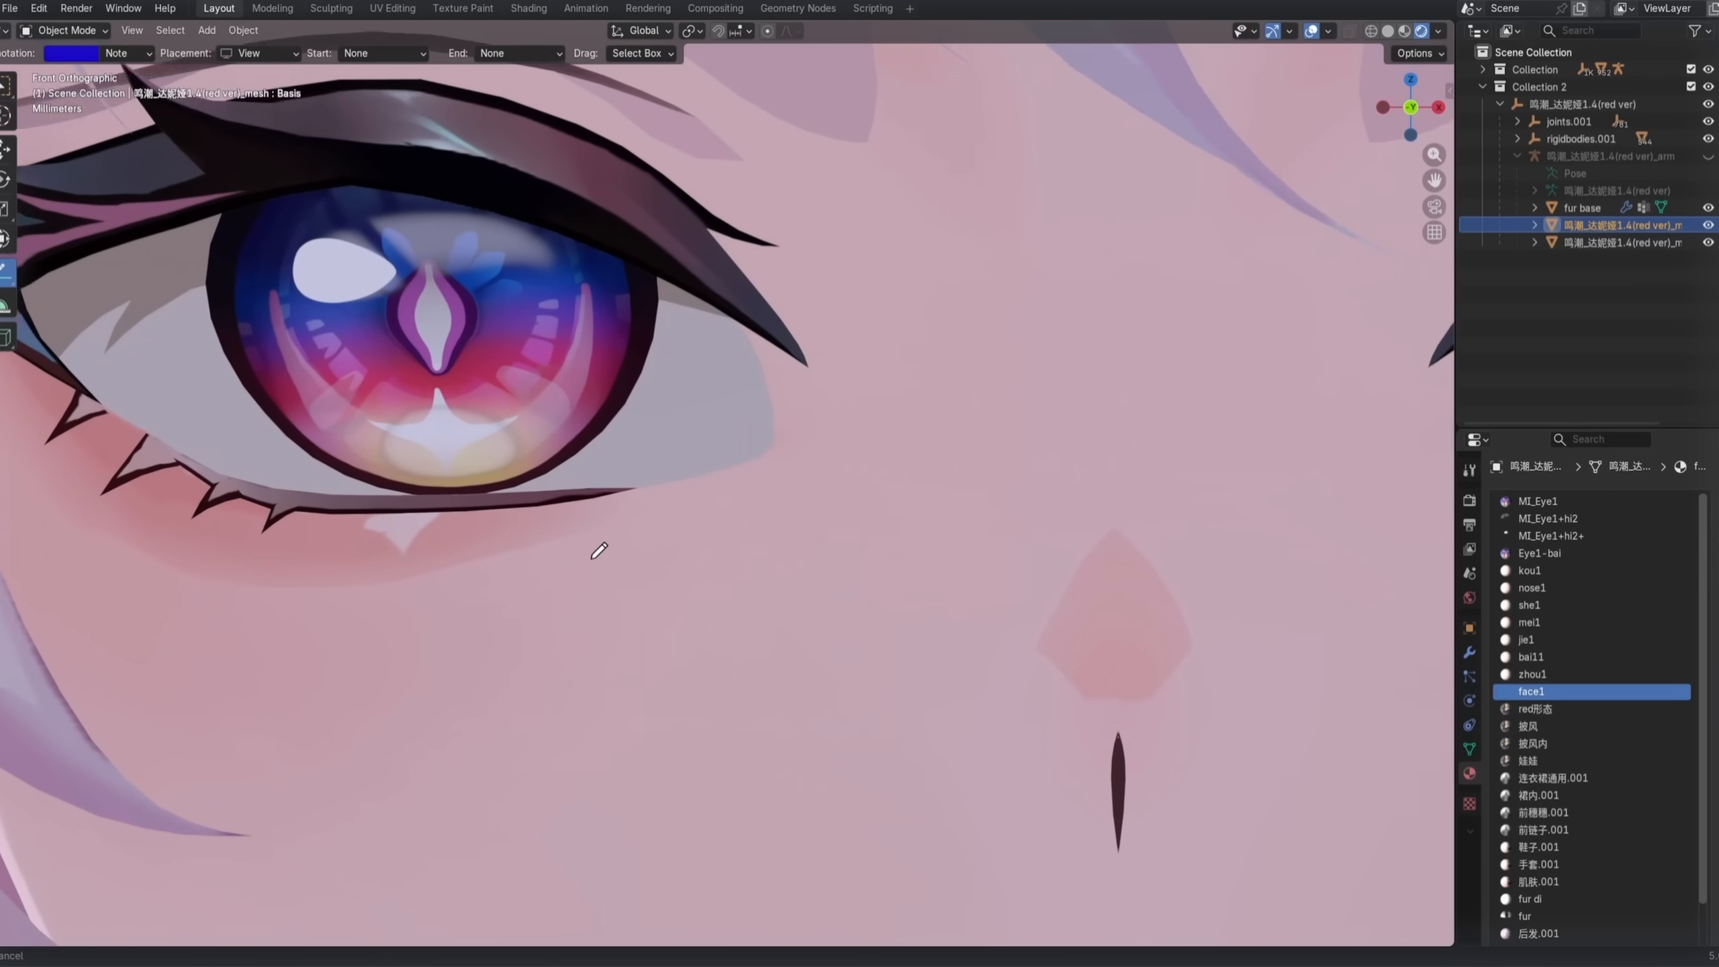
{"action": "middle_click_drag", "start_coordinate": [599, 550], "coordinate": [825, 671], "text": "shift"}
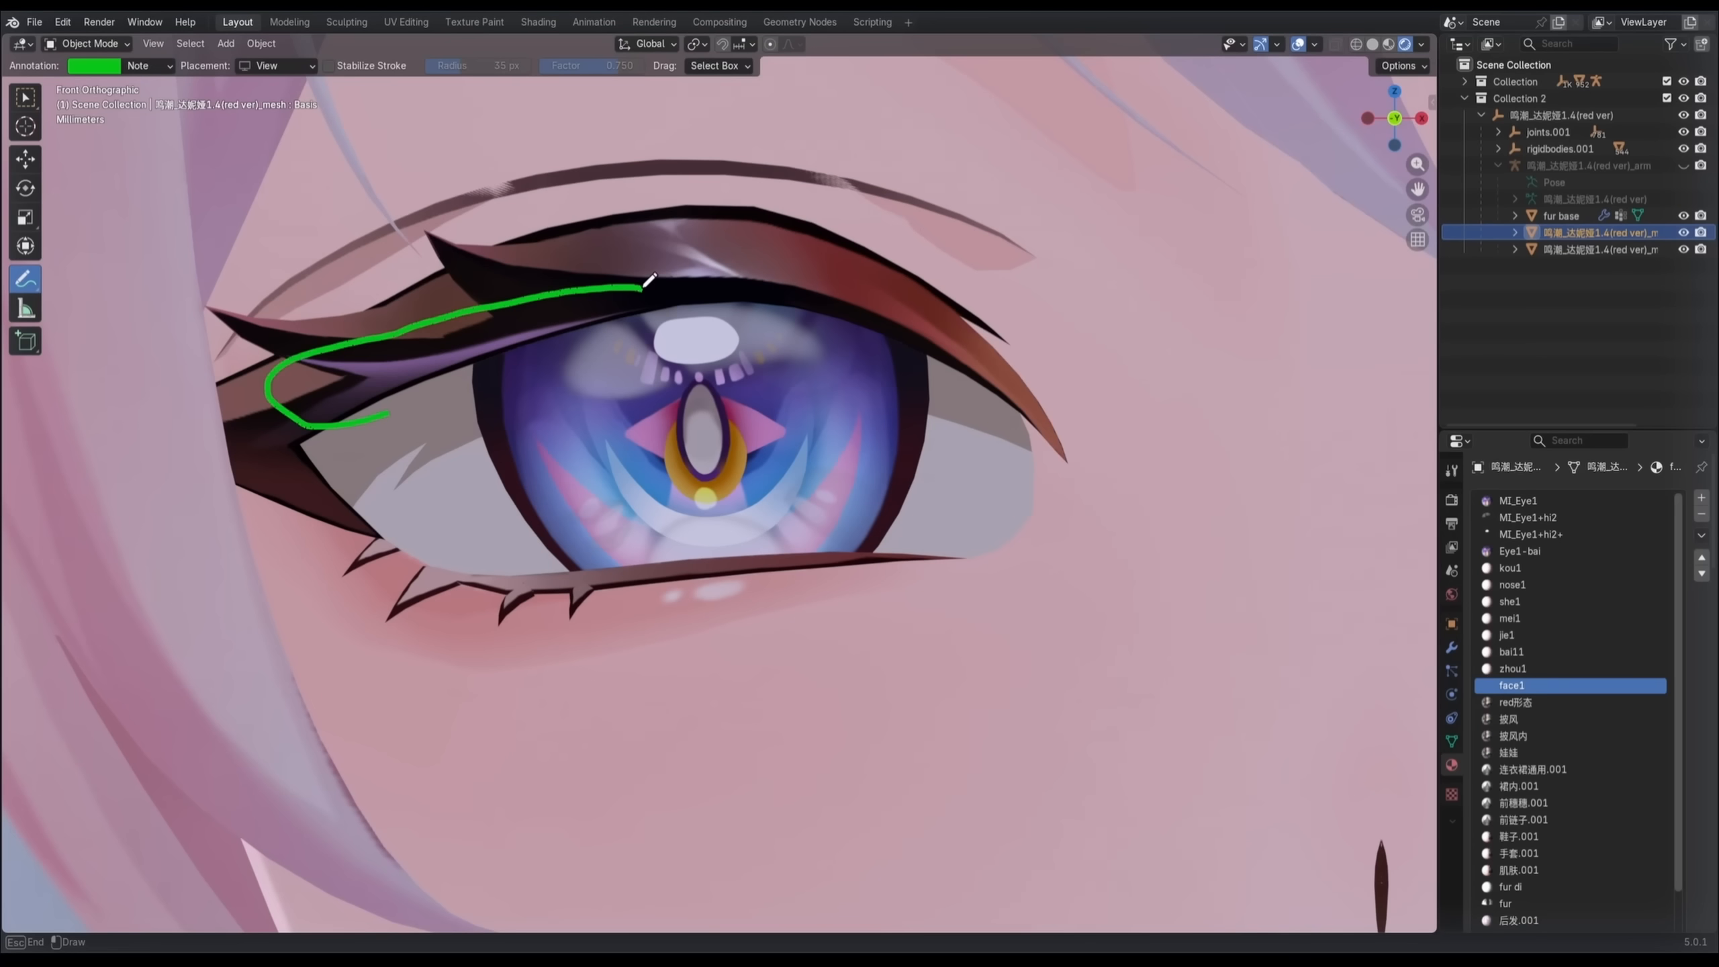
Step: Circle areas of the red version's upper eyelid and lower lashes with green freehand annotations, removing the eyelid markings
{"action": "left_click_drag", "start_coordinate": [747, 288], "coordinate": [539, 420]}
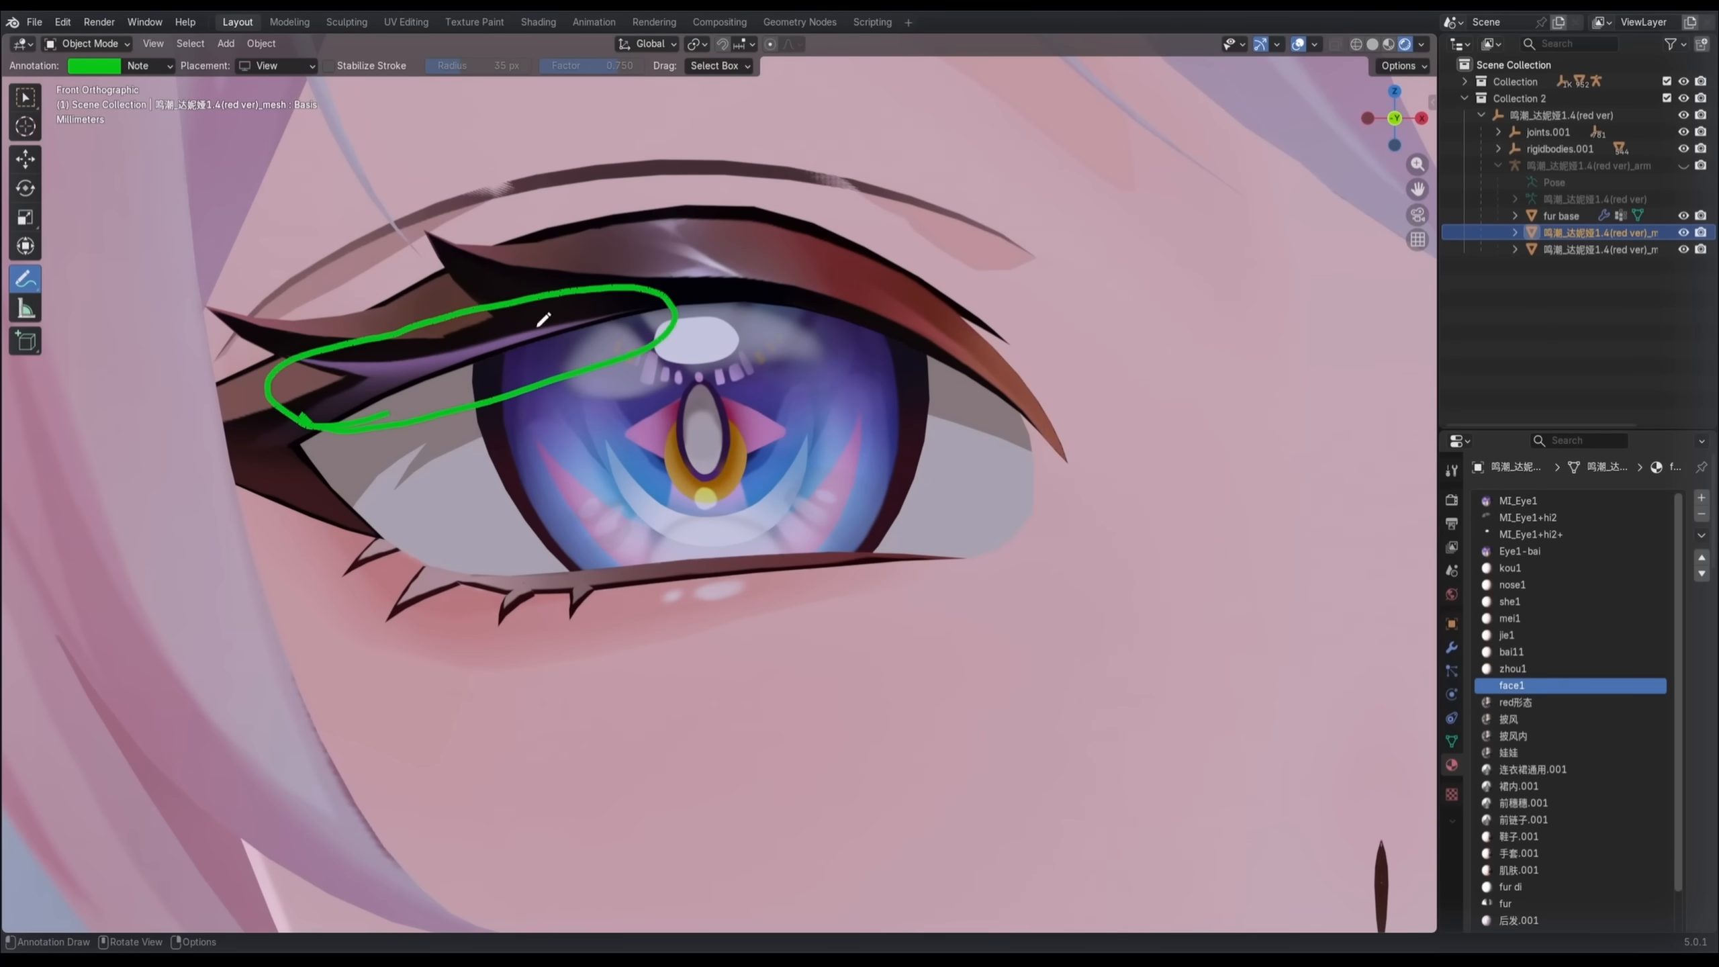
{"action": "mouse_move", "coordinate": [992, 433]}
{"action": "left_mouse_down"}
{"action": "mouse_move", "coordinate": [832, 206]}
{"action": "mouse_move", "coordinate": [1092, 480]}
{"action": "left_mouse_up"}
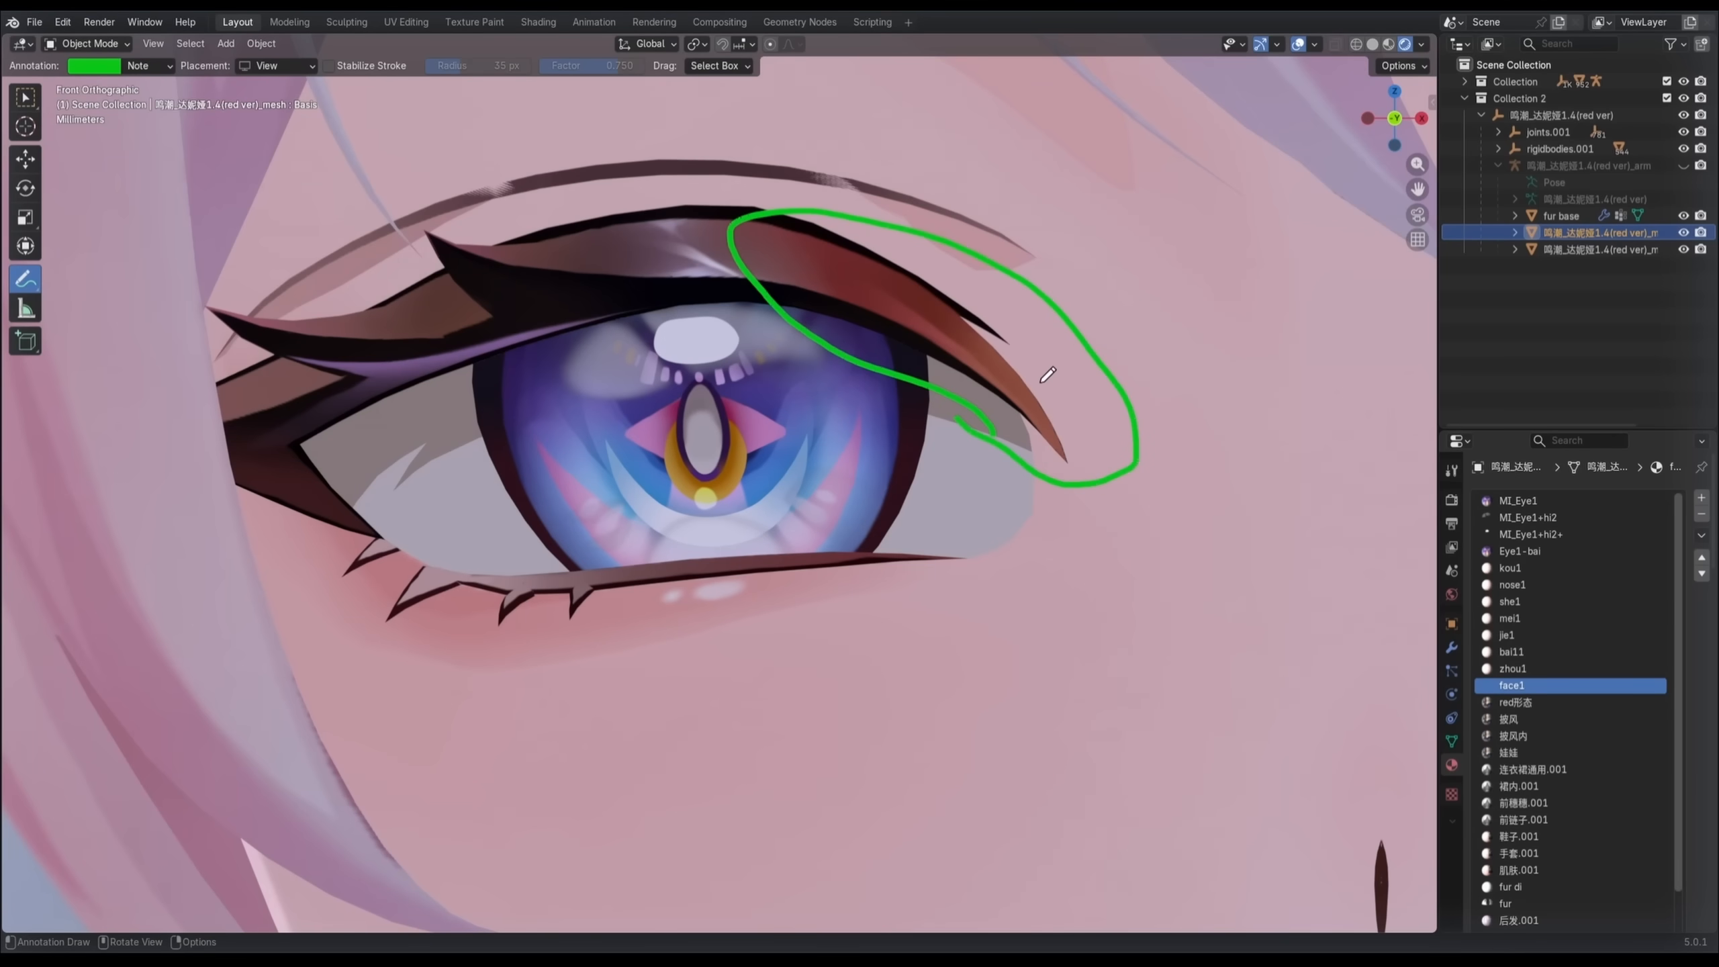
{"action": "left_click_drag", "start_coordinate": [707, 283], "coordinate": [726, 144]}
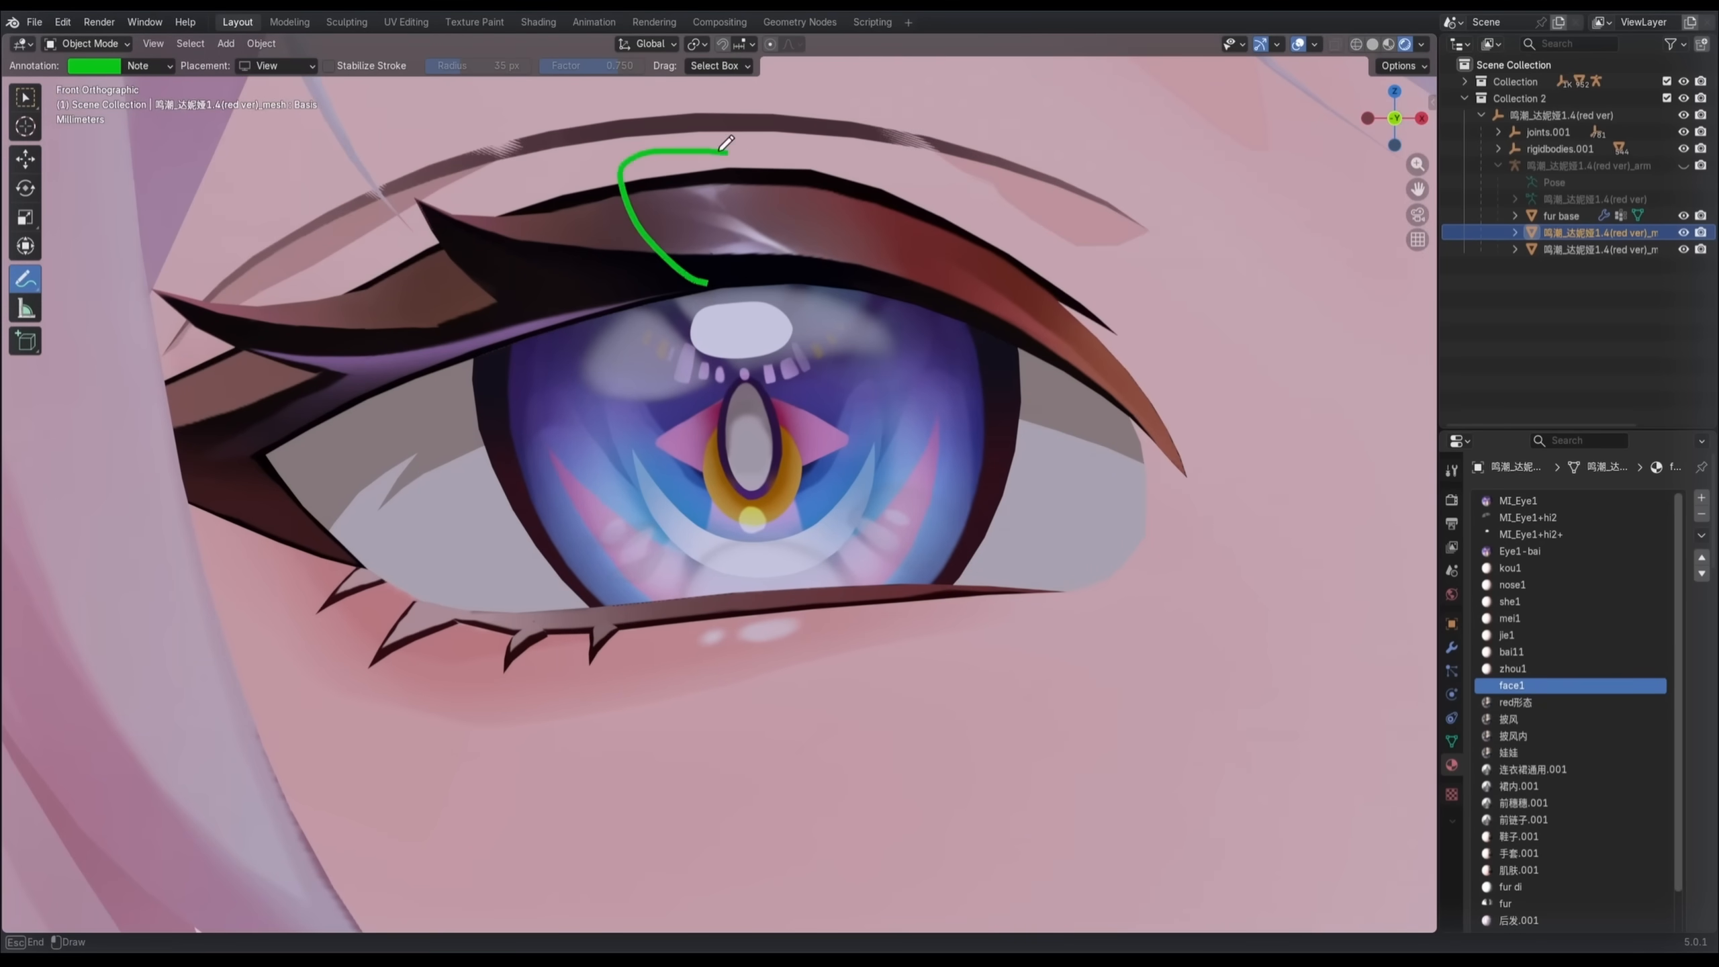
{"action": "key", "text": "ctrl+z"}
{"action": "middle_click_drag", "start_coordinate": [552, 667], "coordinate": [573, 678]}
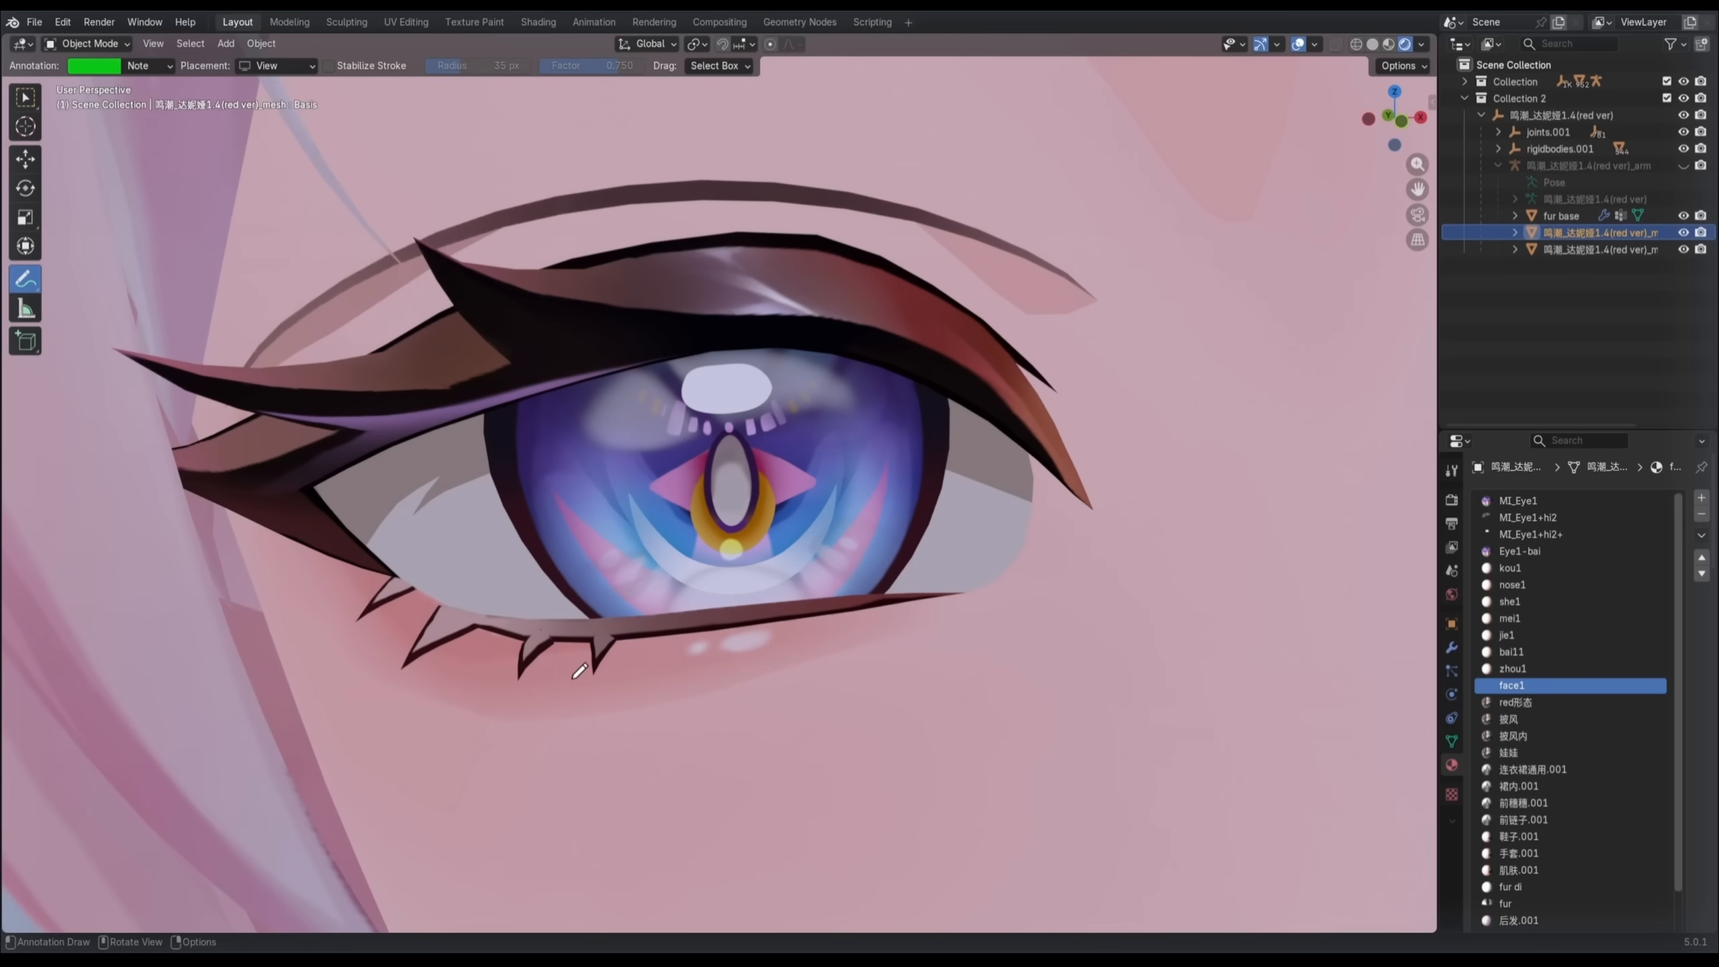
{"action": "left_click_drag", "start_coordinate": [651, 667], "coordinate": [501, 697]}
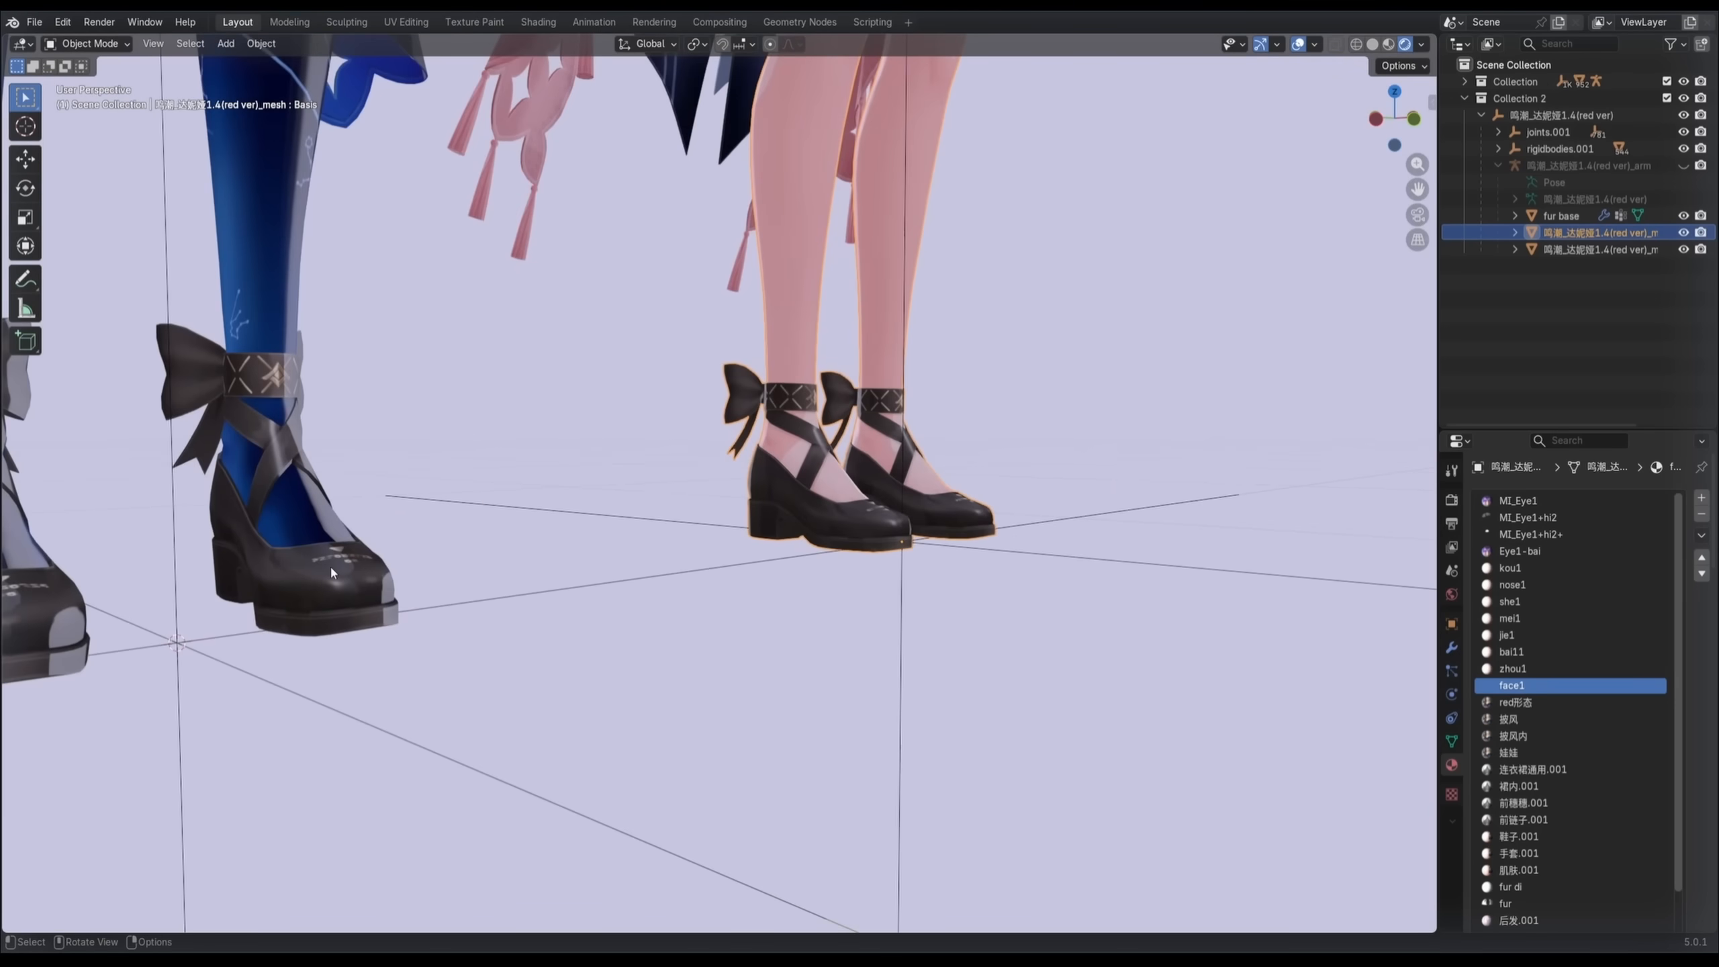
Step: Hide the linked shoe meshes of the blue version in Edit Mode to view the feet, and reveal them again
{"action": "left_click", "coordinate": [707, 580]}
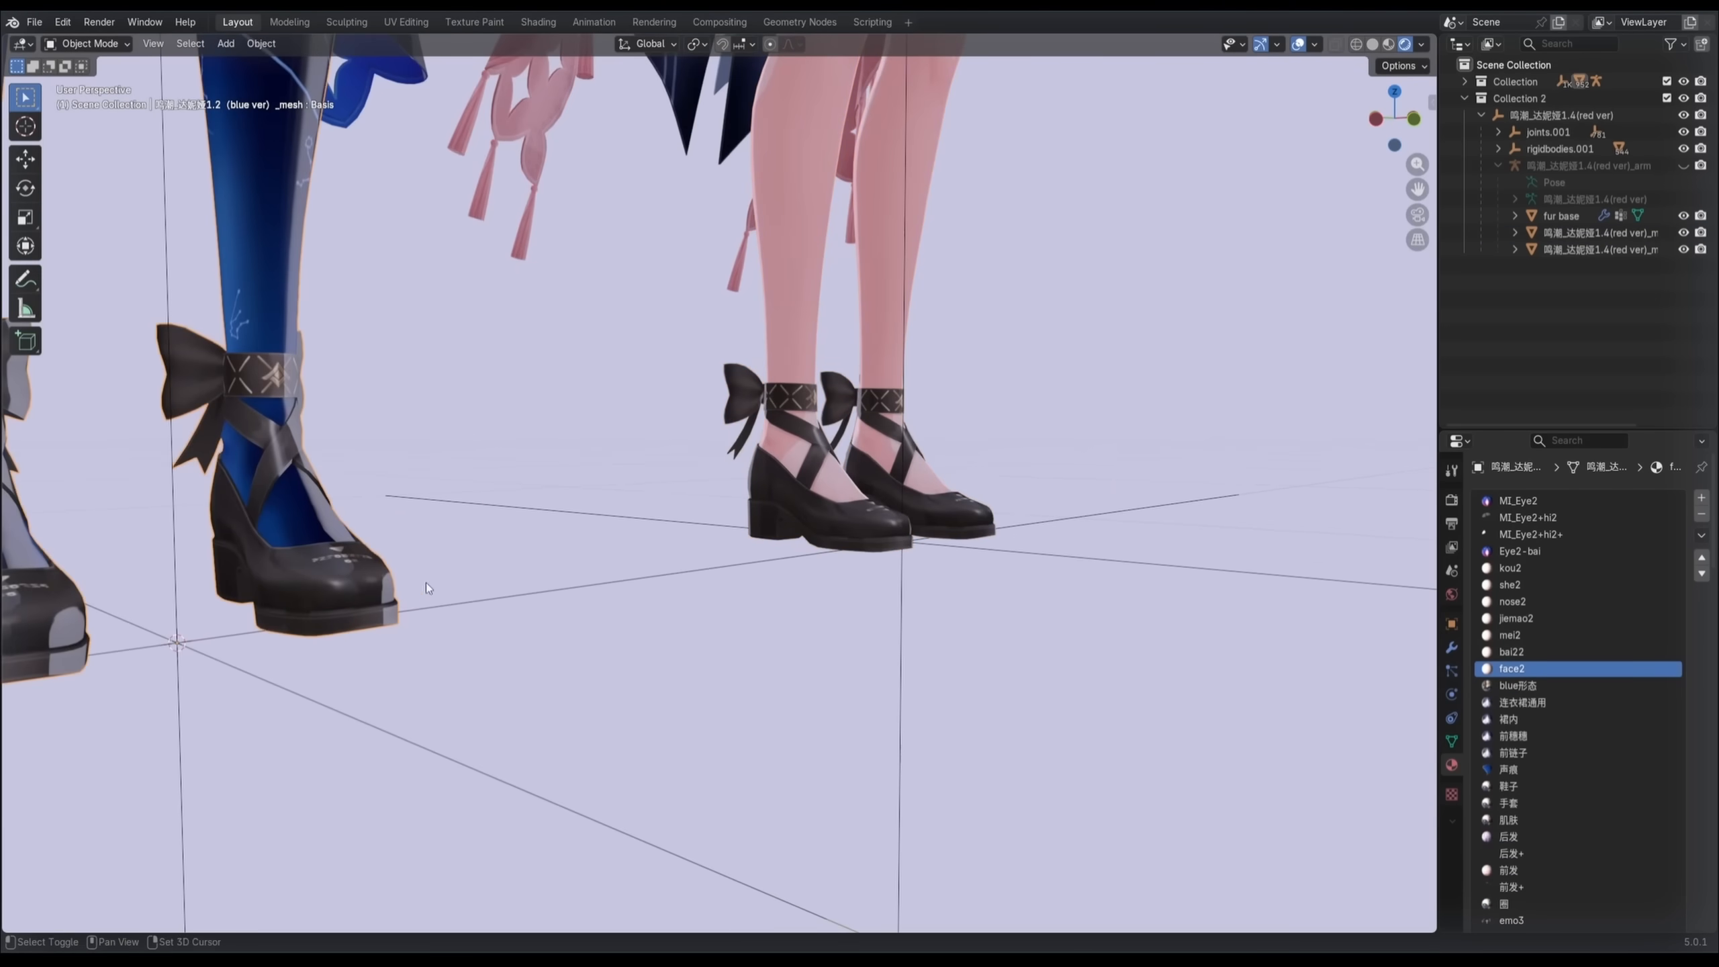
{"action": "key", "text": "Tab"}
{"action": "left_click_drag", "start_coordinate": [583, 568], "coordinate": [893, 637]}
{"action": "key", "text": "ctrl+l"}
{"action": "key", "text": "h"}
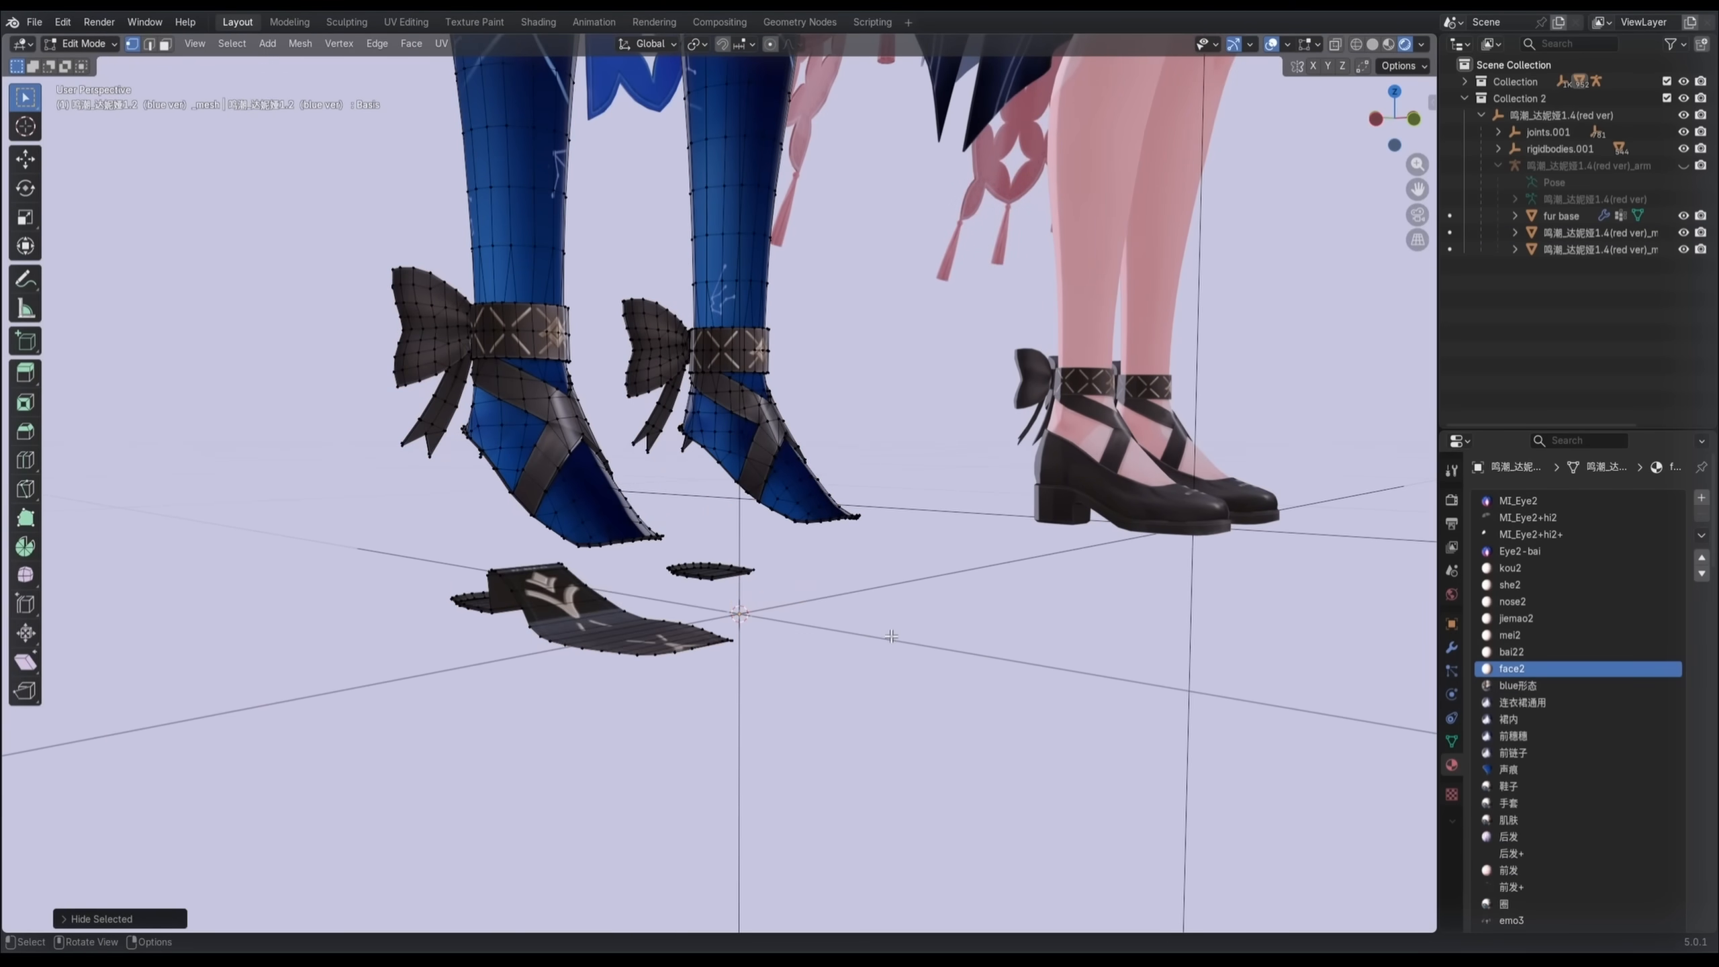
{"action": "middle_click_drag", "start_coordinate": [885, 566], "coordinate": [884, 552]}
{"action": "key", "text": "alt+h"}
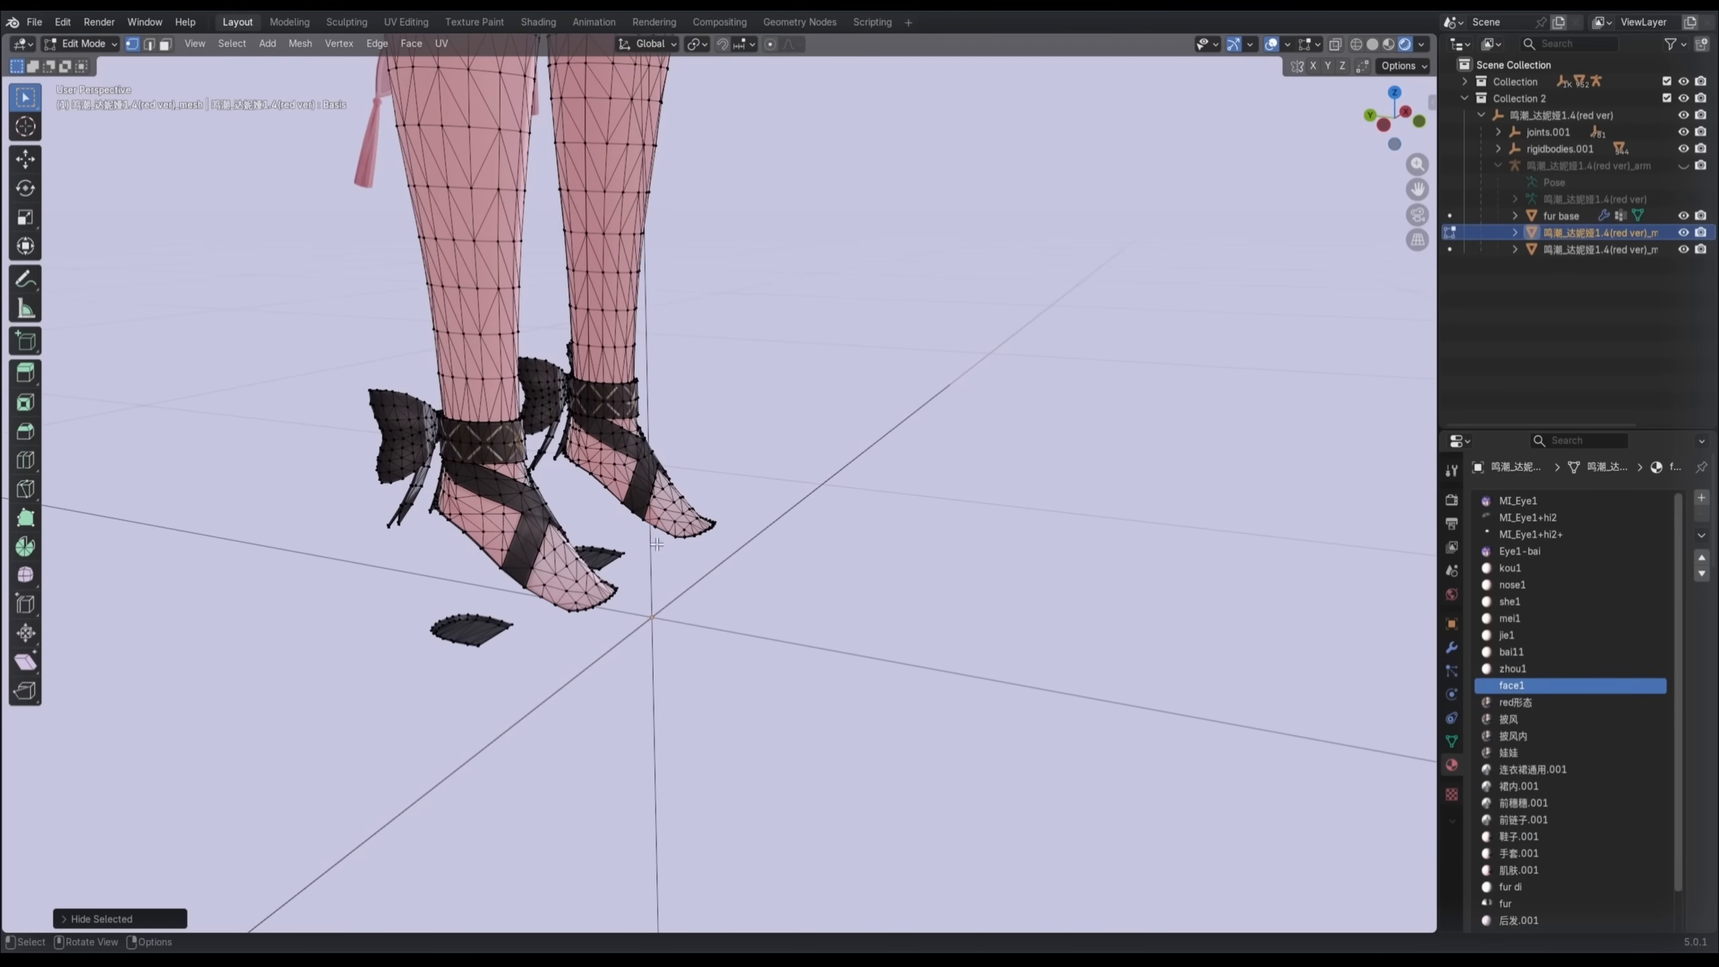
Step: Examine the shoes and the visible foot skin up close from several angles, and both versions' legs
{"action": "middle_click_drag", "start_coordinate": [646, 536], "coordinate": [658, 534]}
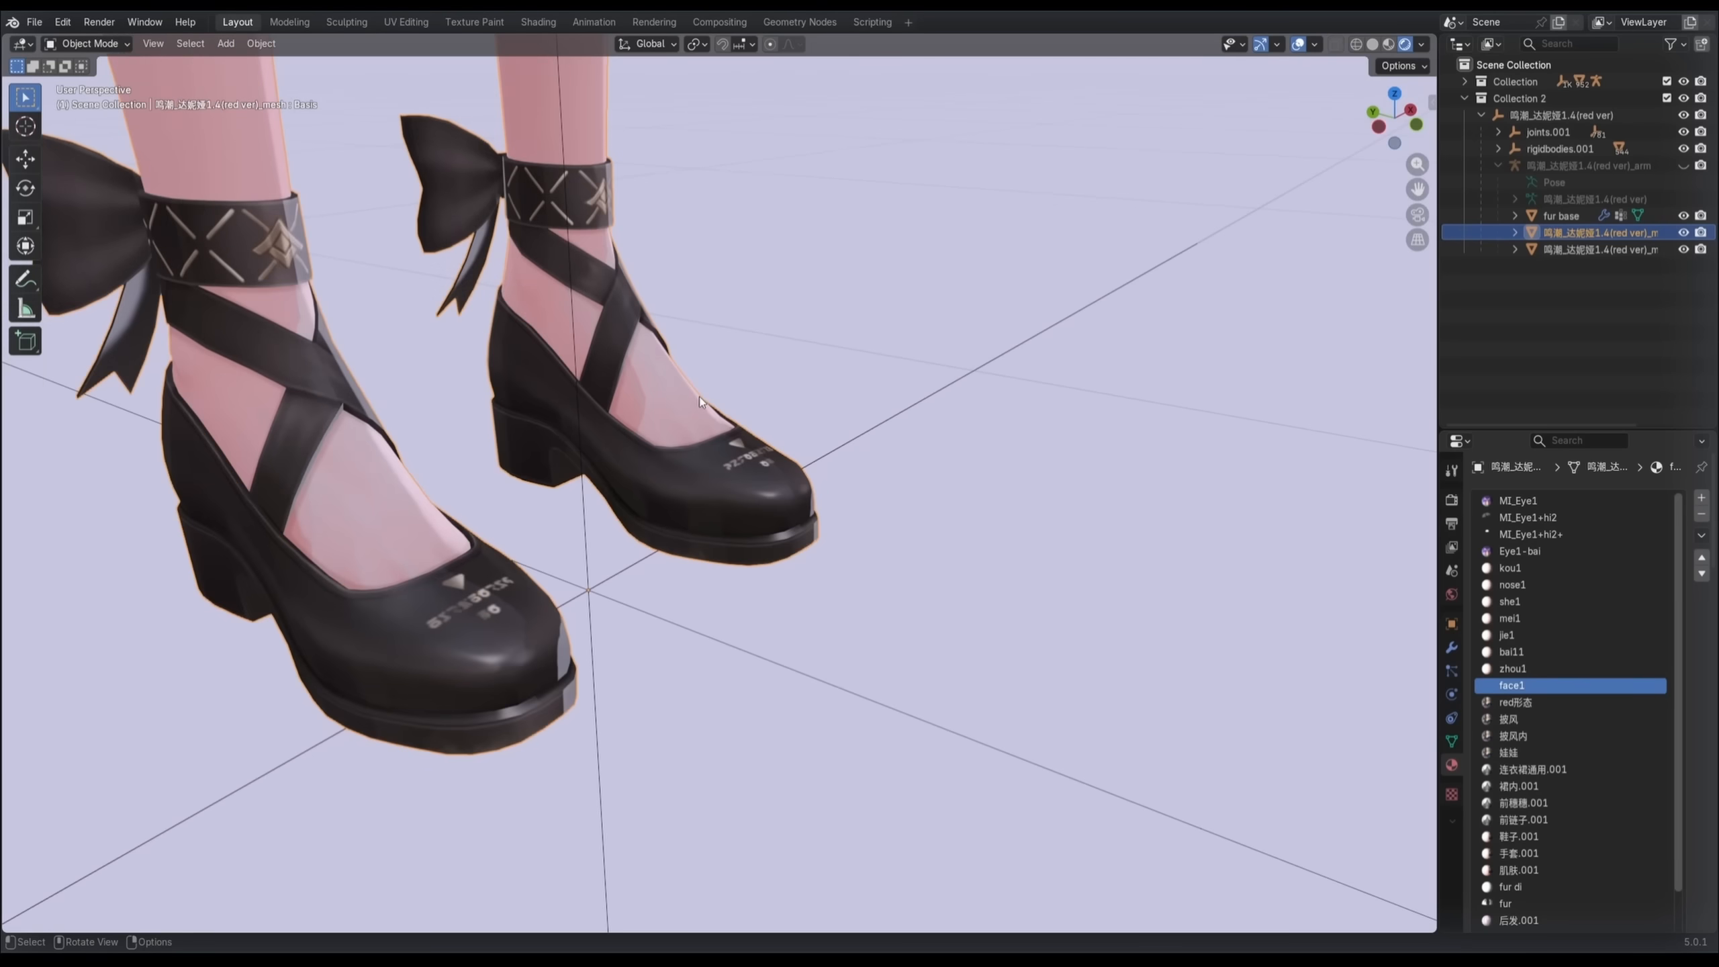
{"action": "scroll", "coordinate": [699, 396], "scroll_direction": "up", "scroll_amount": 6}
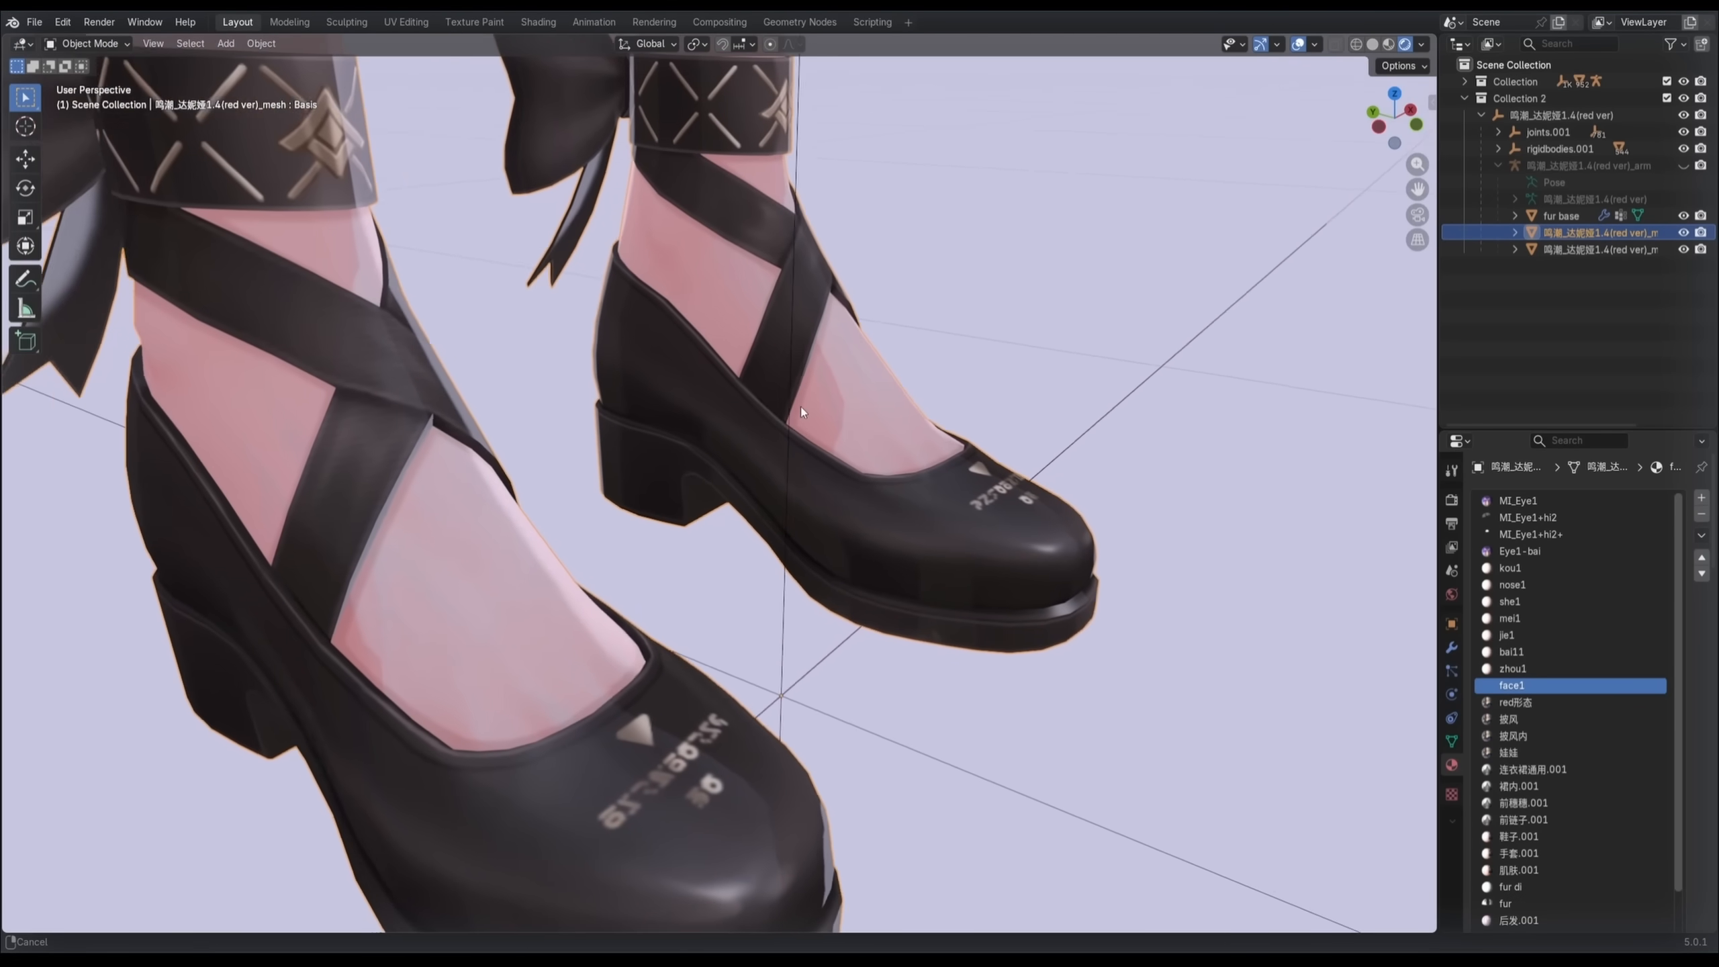
{"action": "middle_click_drag", "start_coordinate": [544, 448], "coordinate": [574, 447]}
{"action": "scroll", "coordinate": [515, 614], "scroll_direction": "up", "scroll_amount": 2}
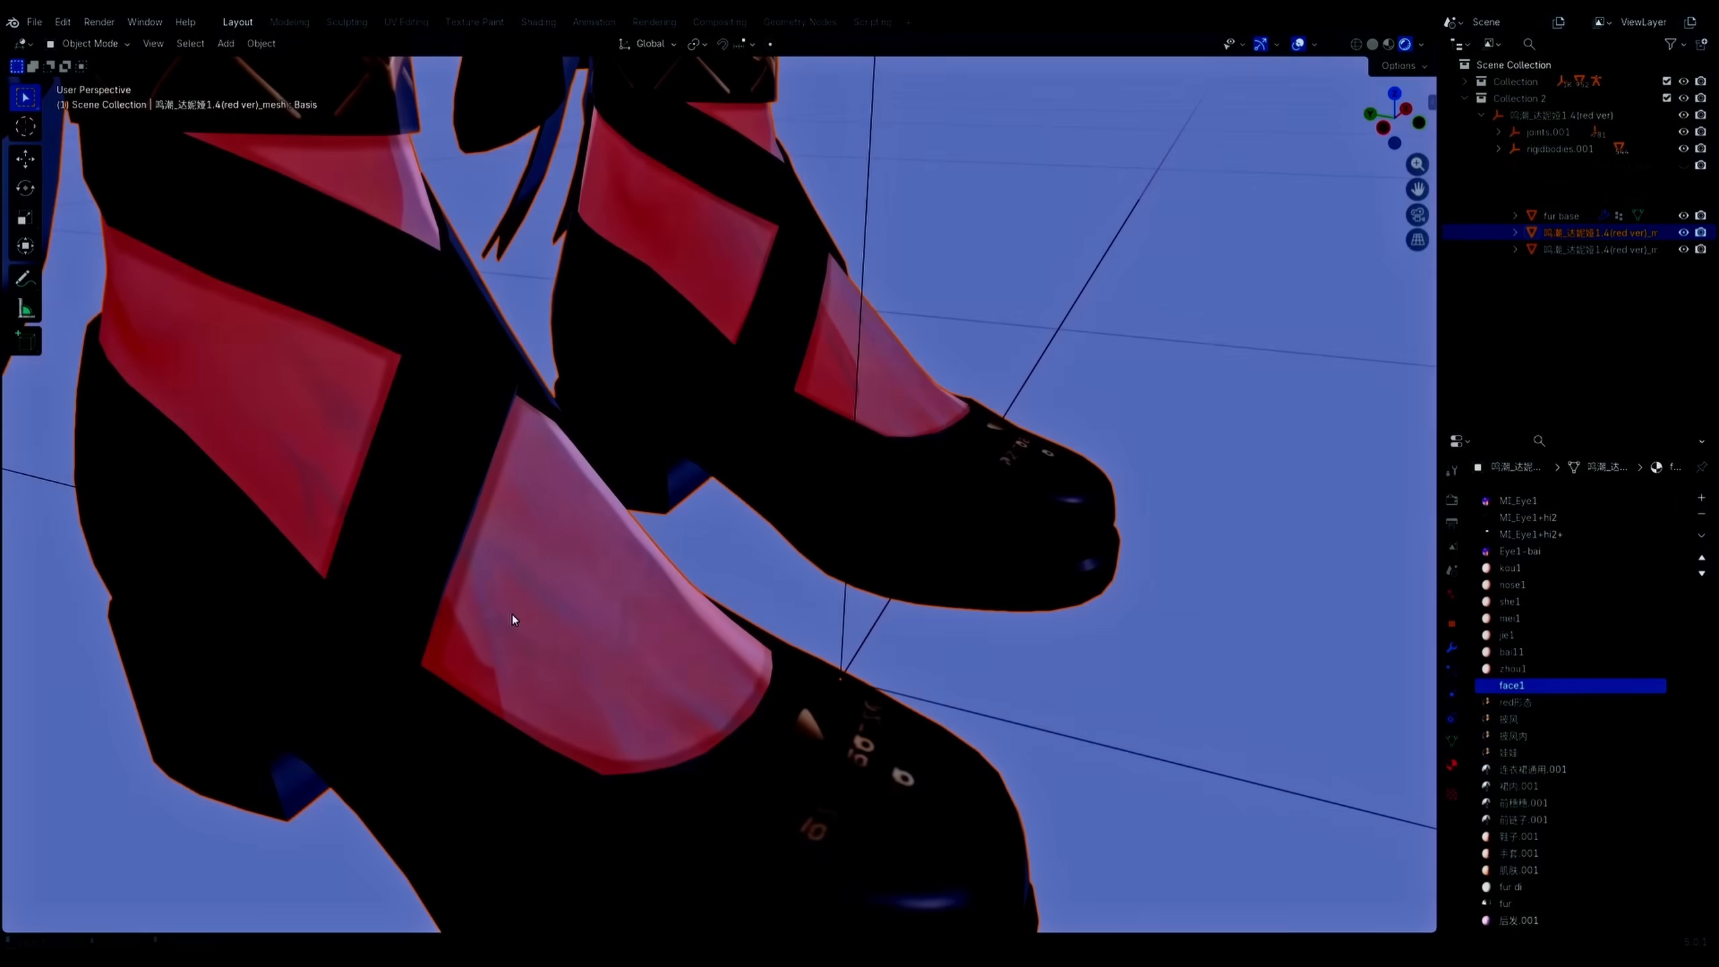
{"action": "middle_click_drag", "start_coordinate": [513, 615], "coordinate": [584, 554]}
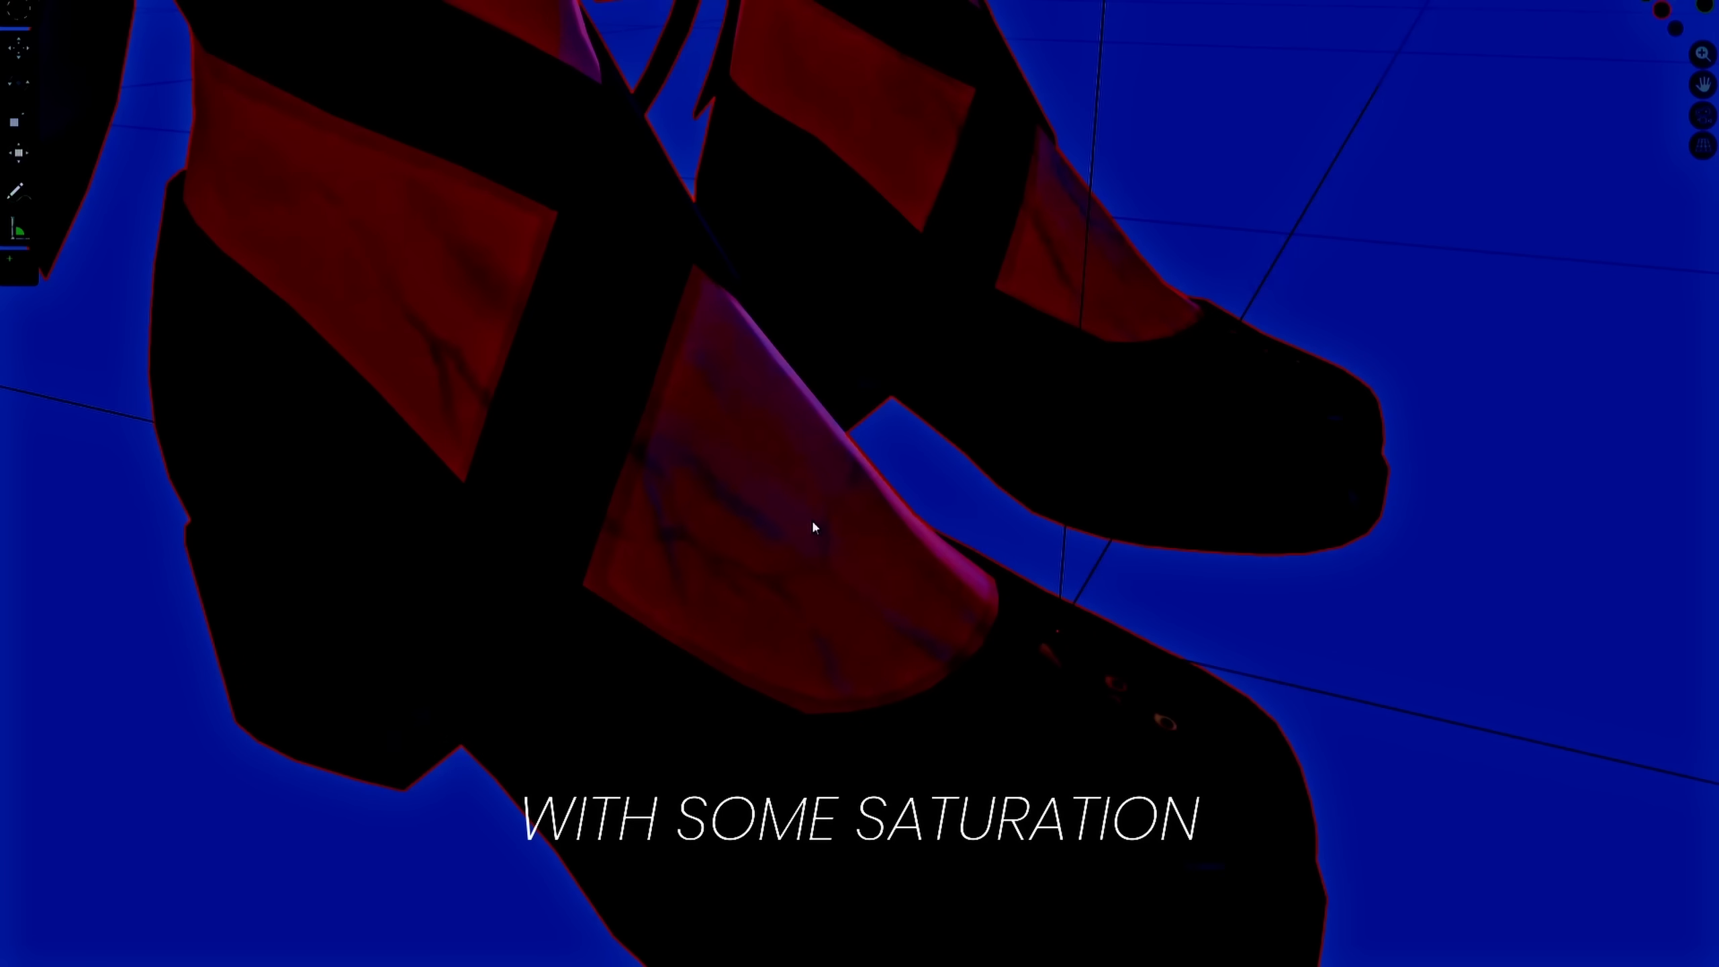
{"action": "mouse_move", "coordinate": [936, 491]}
{"action": "middle_mouse_down"}
{"action": "mouse_move", "coordinate": [994, 446]}
{"action": "mouse_move", "coordinate": [773, 574]}
{"action": "mouse_move", "coordinate": [921, 460]}
{"action": "mouse_move", "coordinate": [863, 530]}
{"action": "mouse_move", "coordinate": [919, 506]}
{"action": "middle_mouse_up"}
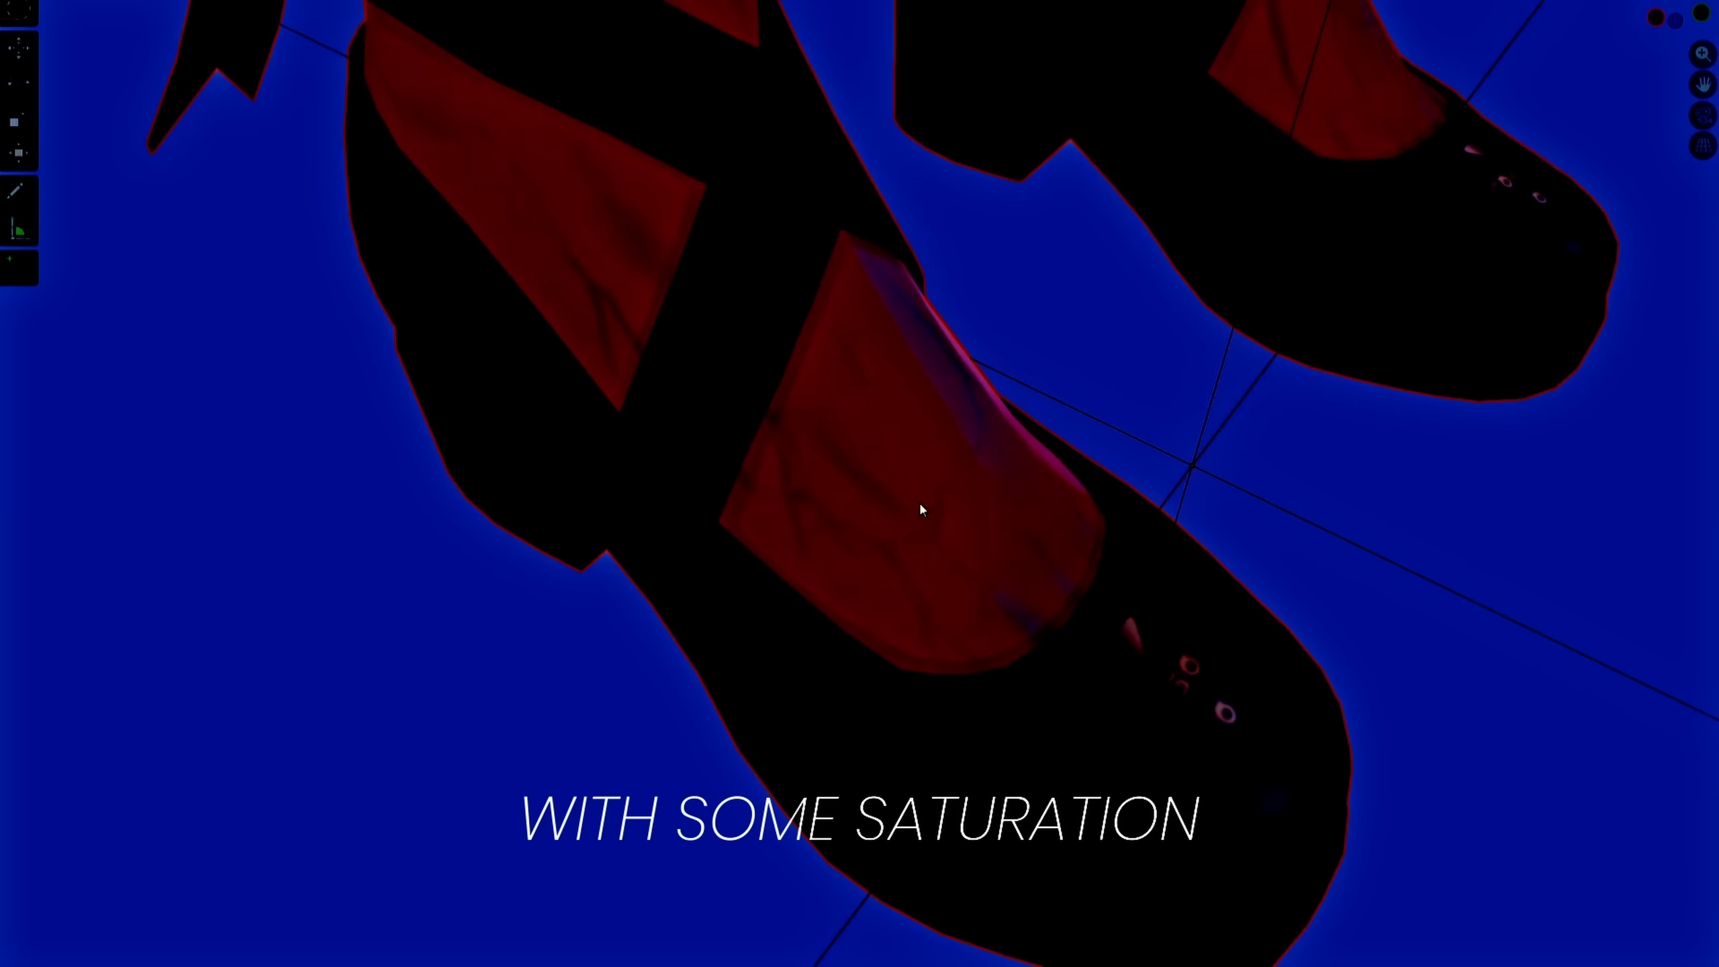
{"action": "middle_click_drag", "start_coordinate": [1026, 549], "coordinate": [905, 526]}
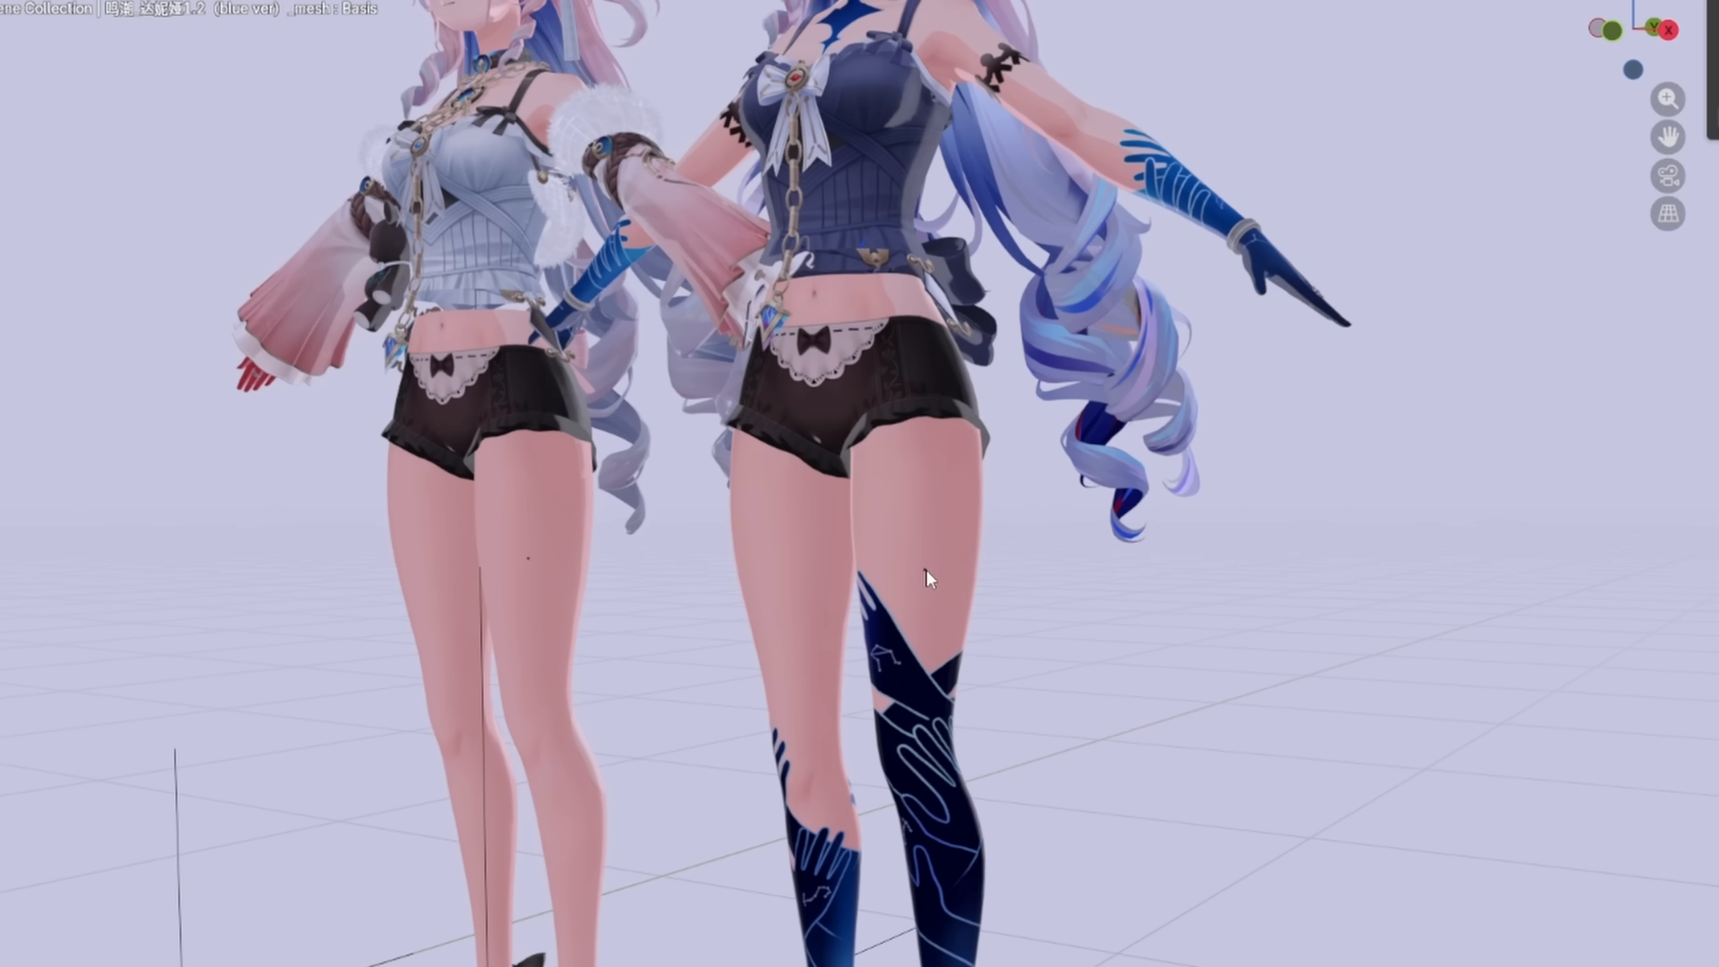
{"action": "scroll", "coordinate": [927, 570], "scroll_direction": "up", "scroll_amount": 2}
{"action": "scroll", "coordinate": [927, 570], "scroll_direction": "up", "scroll_amount": 10}
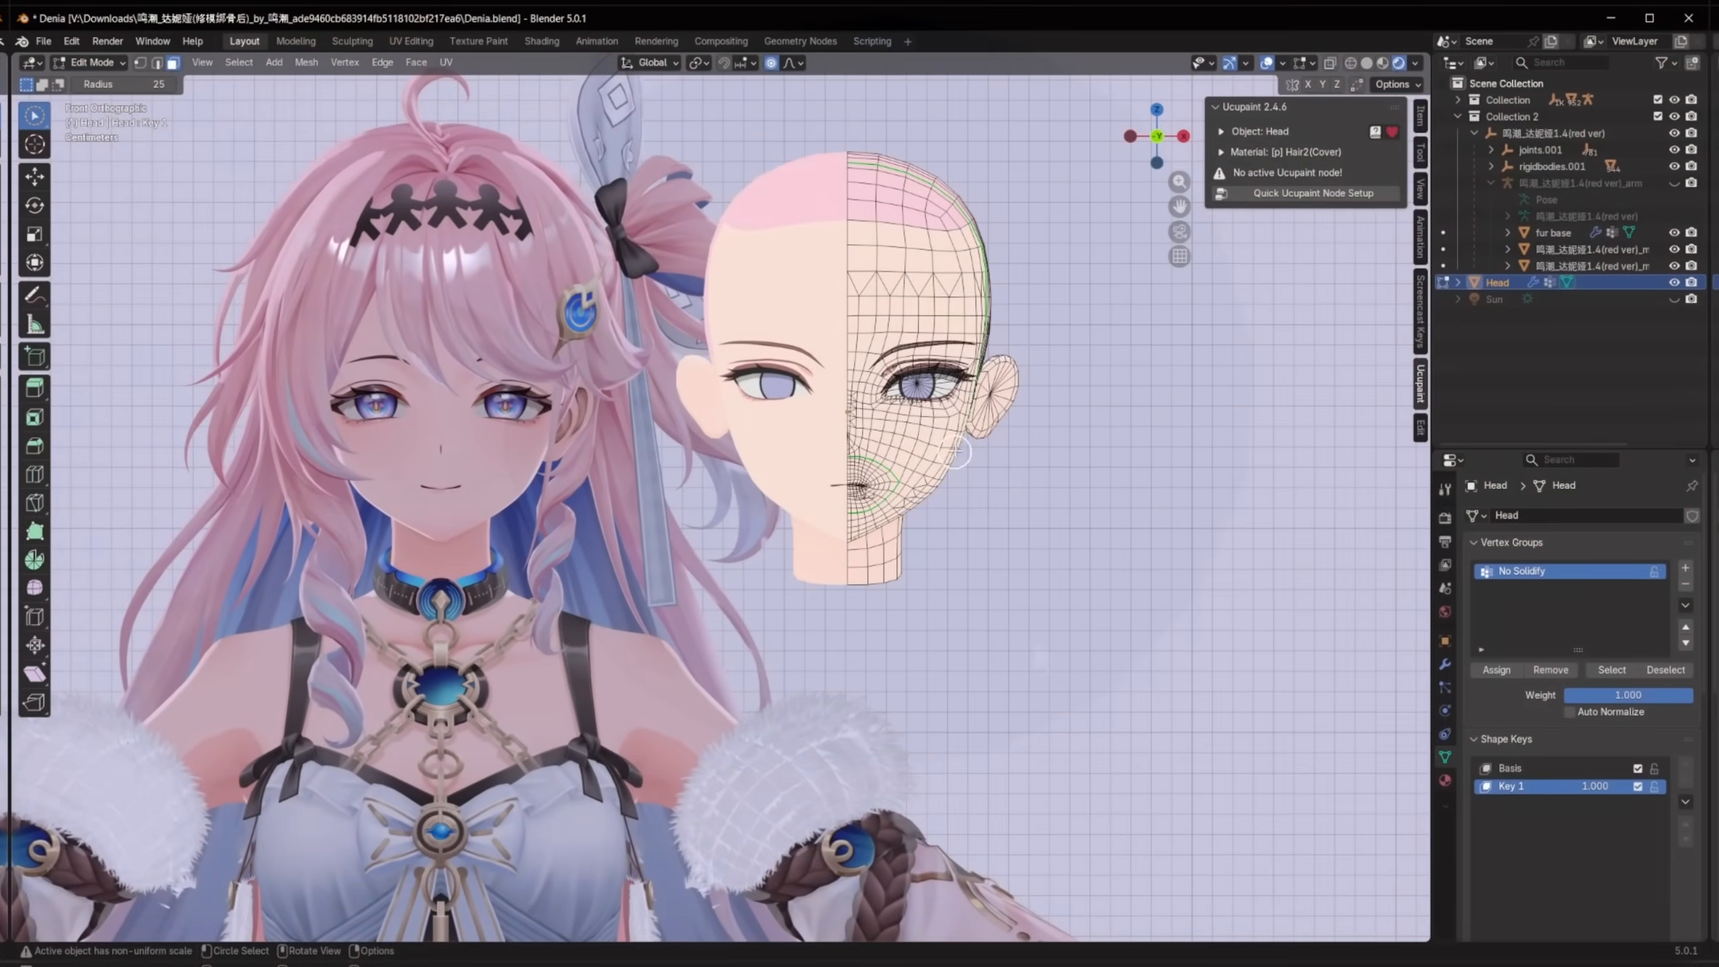
Step: Circle-select the faces around the base head's eye and rotate them with smooth proportional editing
{"action": "left_click_drag", "start_coordinate": [955, 452], "coordinate": [991, 442]}
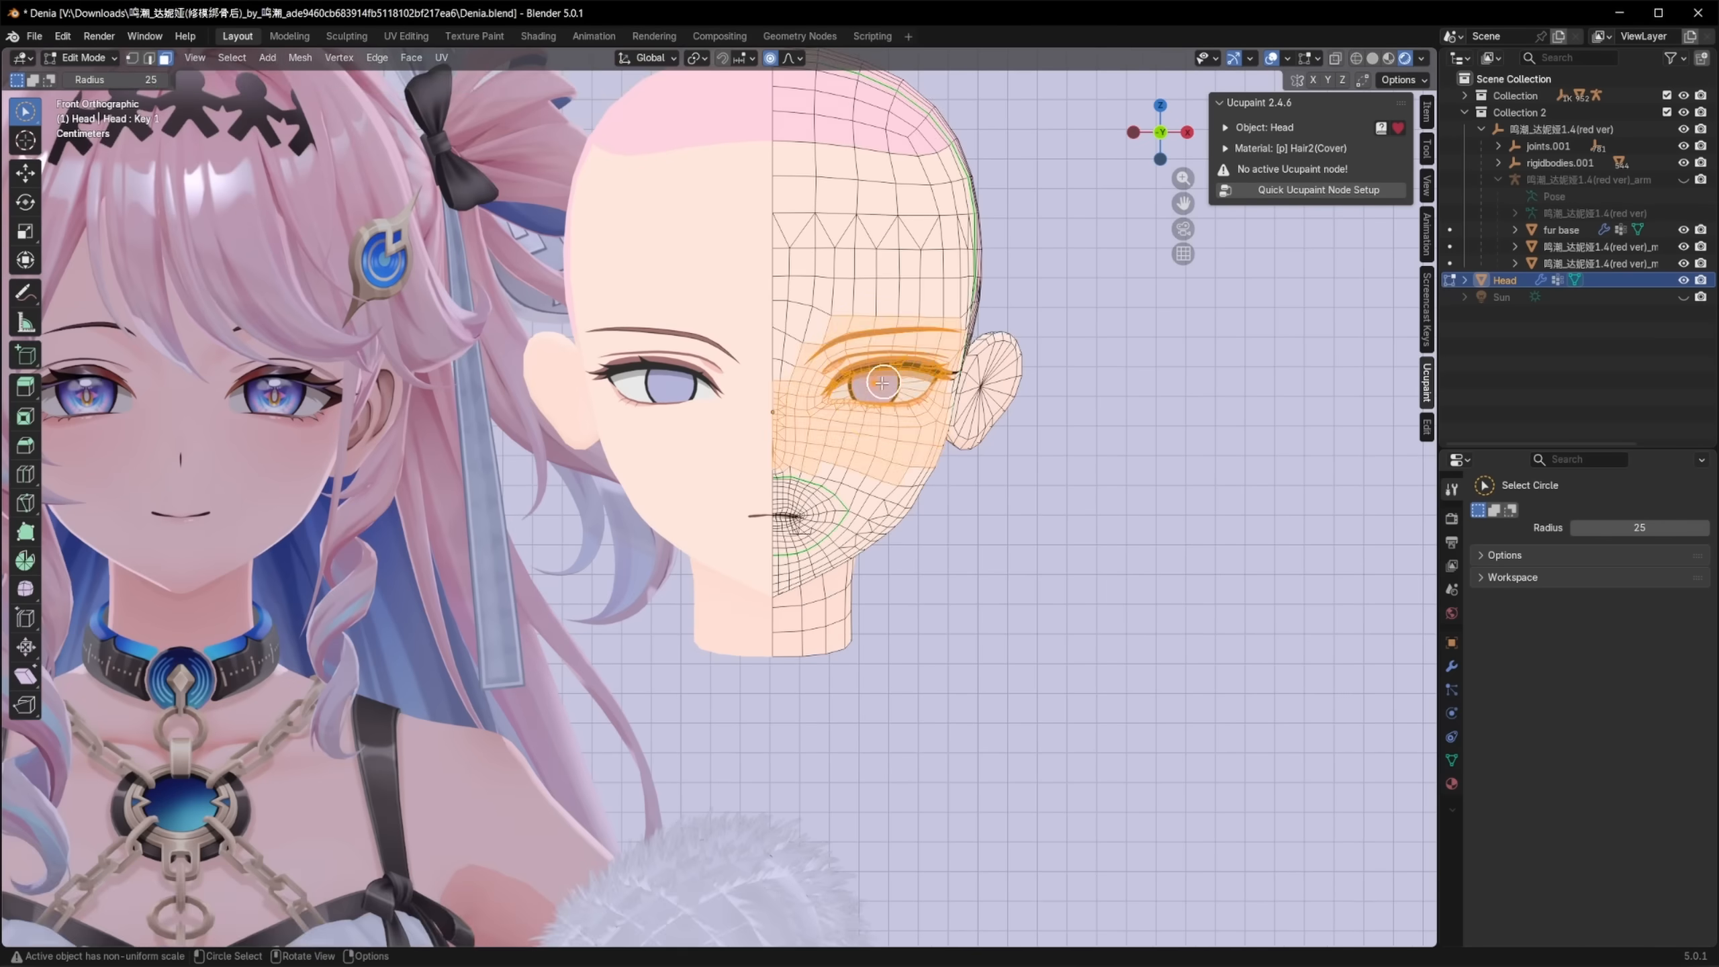
{"action": "scroll", "coordinate": [882, 383], "scroll_direction": "up", "scroll_amount": 2}
{"action": "left_click_drag", "start_coordinate": [882, 384], "coordinate": [962, 366]}
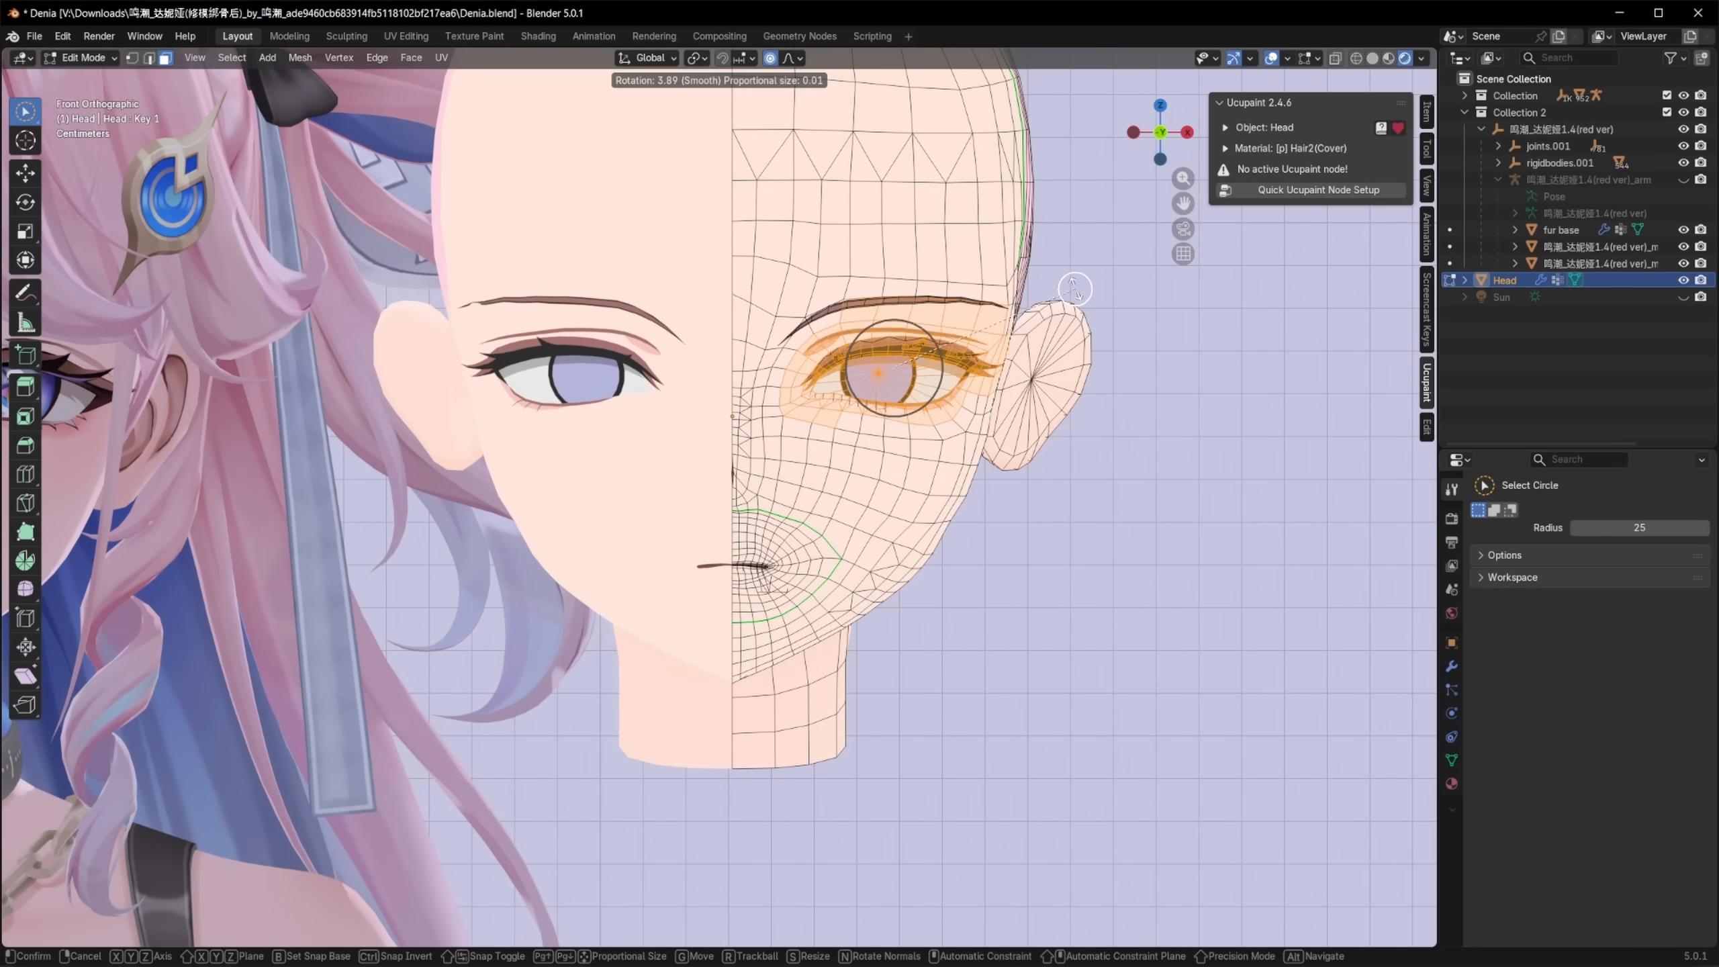
{"action": "scroll", "coordinate": [853, 366], "scroll_direction": "up", "scroll_amount": 4}
Step: Extend the selection to the linked eyebrow, eyelid and eyelash geometry of the head using circle select
{"action": "key", "text": "ctrl+l"}
{"action": "scroll", "coordinate": [884, 403], "scroll_direction": "down", "scroll_amount": 3}
{"action": "mouse_move", "coordinate": [755, 444]}
{"action": "left_mouse_down"}
{"action": "mouse_move", "coordinate": [718, 425]}
{"action": "mouse_move", "coordinate": [925, 450]}
{"action": "left_mouse_up"}
{"action": "key", "text": "alt+z"}
{"action": "key", "text": "Escape"}
{"action": "scroll", "coordinate": [756, 501], "scroll_direction": "down", "scroll_amount": 4}
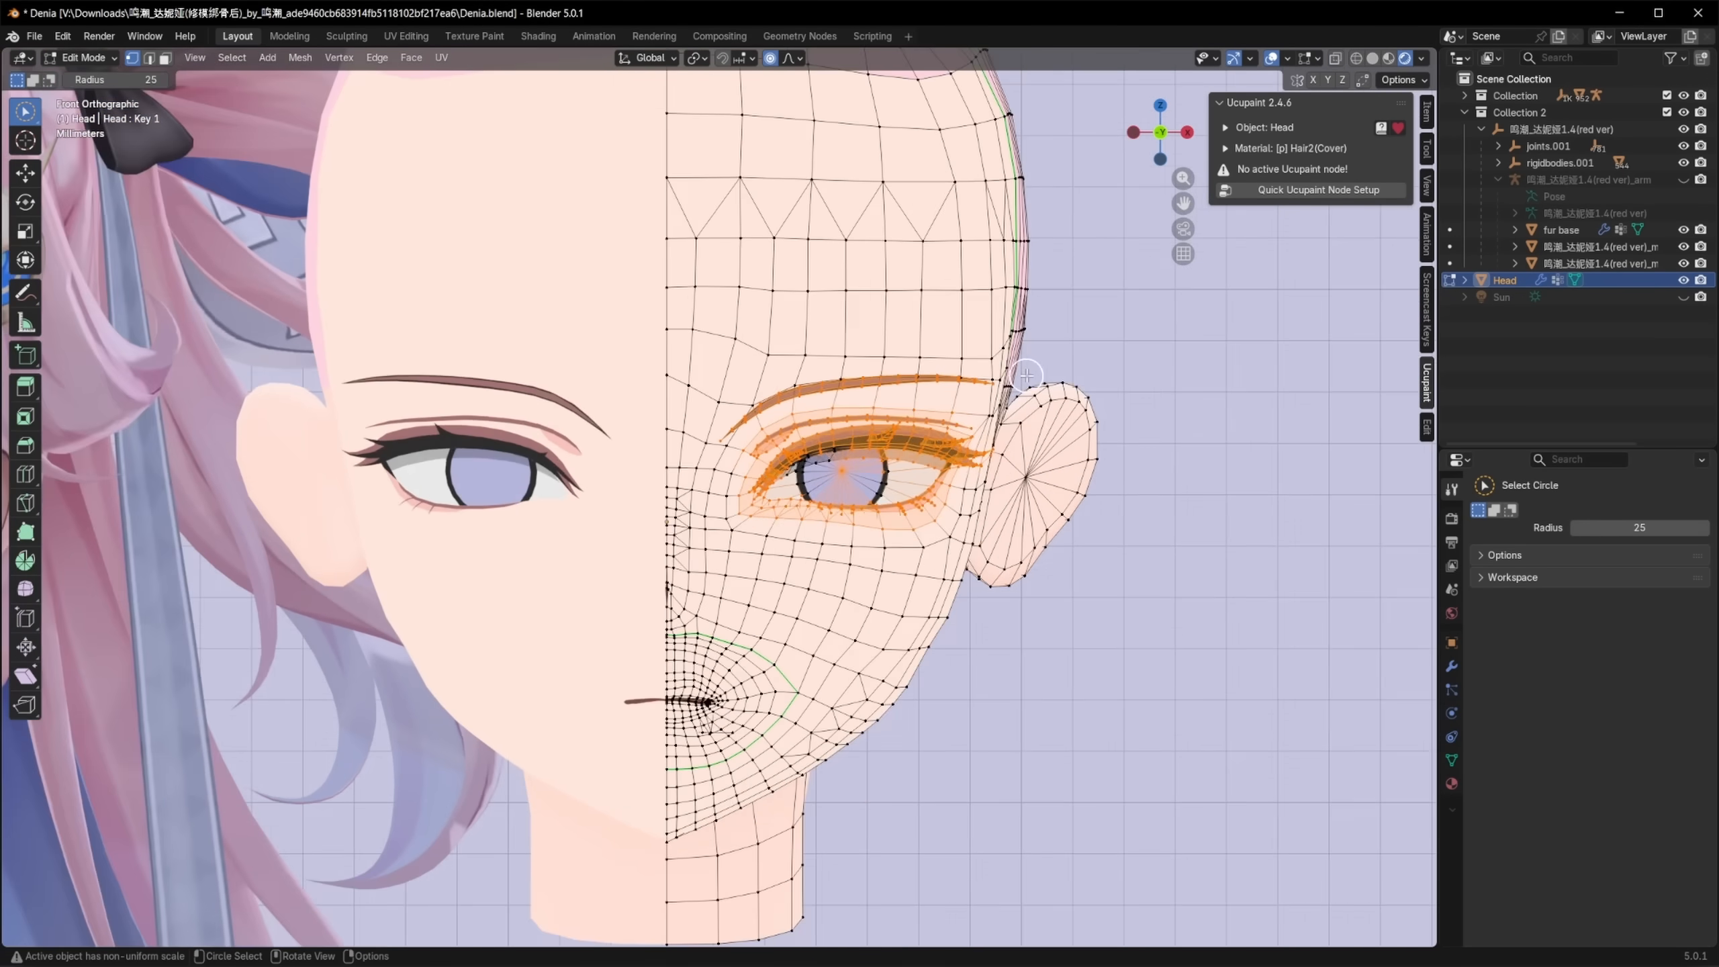
Step: Preview the head's Key 1 shape key by sliding its value, leave it at 1.000, and add another shape key
{"action": "key", "text": "ctrl+Tab"}
{"action": "key", "text": "ctrl+Tab"}
{"action": "left_click", "coordinate": [1452, 760]}
{"action": "key", "text": "ctrl+Tab"}
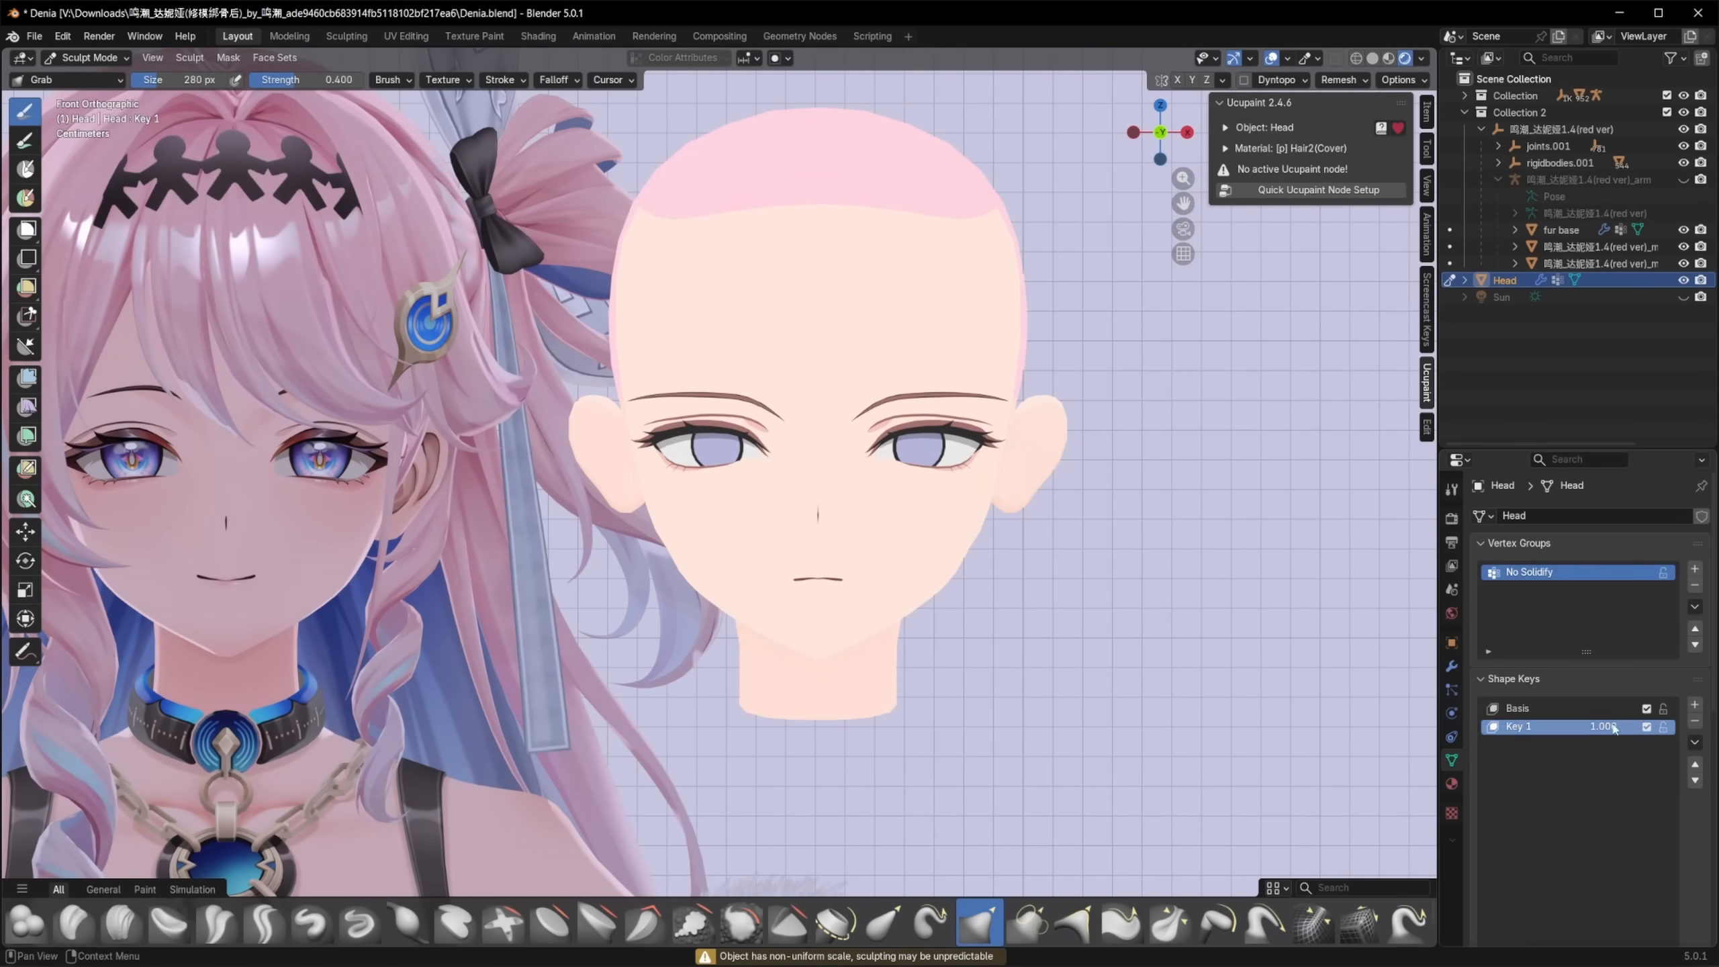
{"action": "left_click_drag", "start_coordinate": [1608, 726], "coordinate": [1644, 726]}
{"action": "scroll", "coordinate": [967, 539], "scroll_direction": "up", "scroll_amount": 4}
{"action": "scroll", "coordinate": [1024, 489], "scroll_direction": "down", "scroll_amount": 4}
{"action": "left_click", "coordinate": [1695, 705]}
{"action": "key", "text": "ctrl+Tab"}
{"action": "key", "text": "Tab"}
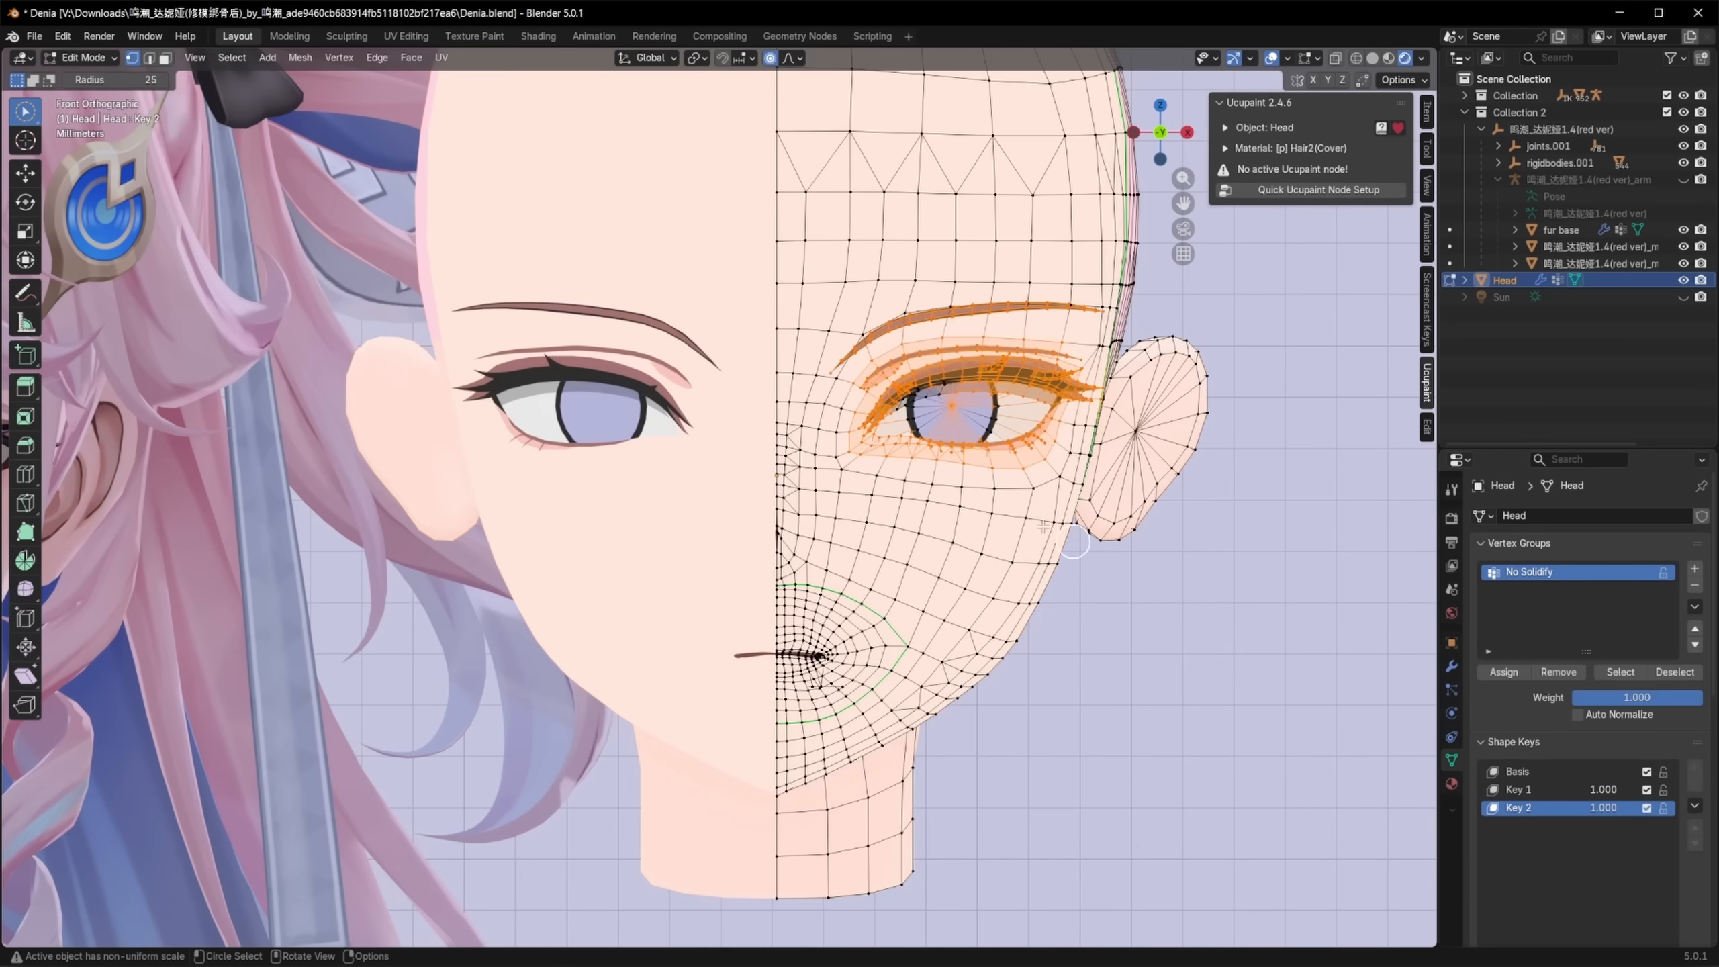
Step: Turn off proportional editing and move the head's eyebrow
{"action": "scroll", "coordinate": [940, 433], "scroll_direction": "up", "scroll_amount": 6}
{"action": "left_click", "coordinate": [795, 58]}
{"action": "left_click", "coordinate": [769, 58]}
{"action": "key", "text": "g"}
{"action": "scroll", "coordinate": [1208, 325], "scroll_direction": "down", "scroll_amount": 4}
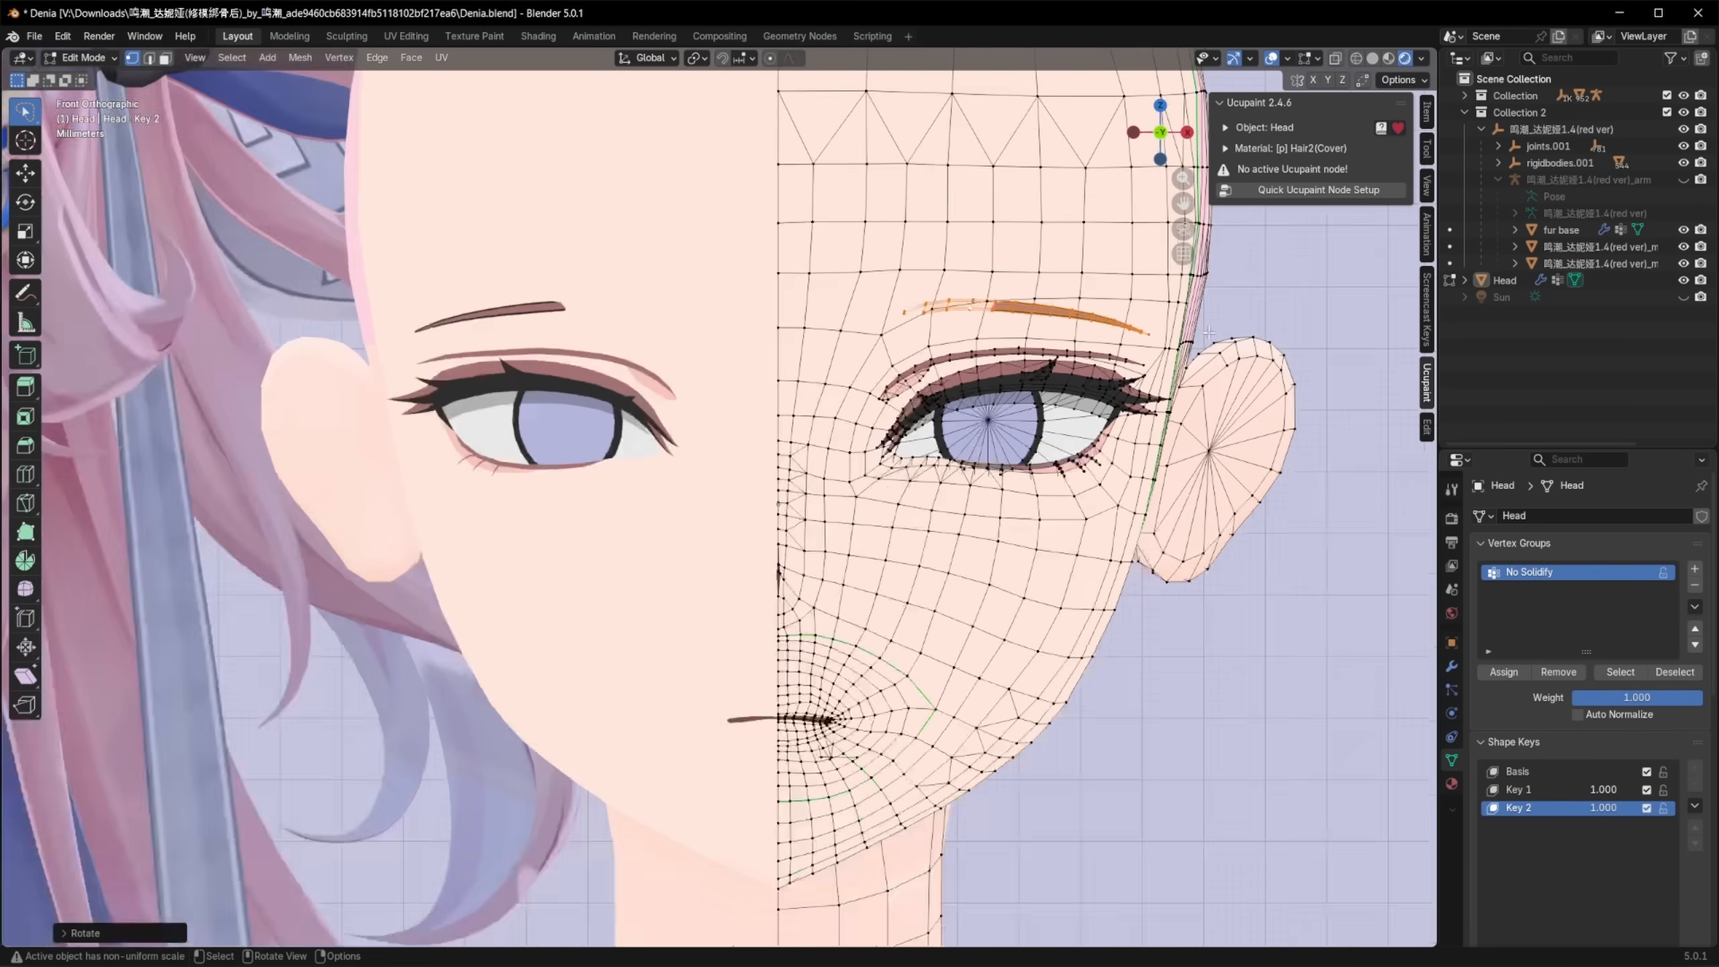
Step: Rotate the eyebrow in front view and shift it along Z
{"action": "middle_click_drag", "start_coordinate": [1150, 304], "coordinate": [981, 318]}
{"action": "key", "text": "KP_1"}
{"action": "key", "text": "r"}
{"action": "left_click", "coordinate": [1092, 294]}
{"action": "key", "text": "g"}
{"action": "key", "text": "z"}
{"action": "left_click", "coordinate": [1098, 288]}
Step: Grow a selection from the eyebrow's outer tip and scale it along X with proportional editing enabled
{"action": "scroll", "coordinate": [1188, 303], "scroll_direction": "up", "scroll_amount": 3}
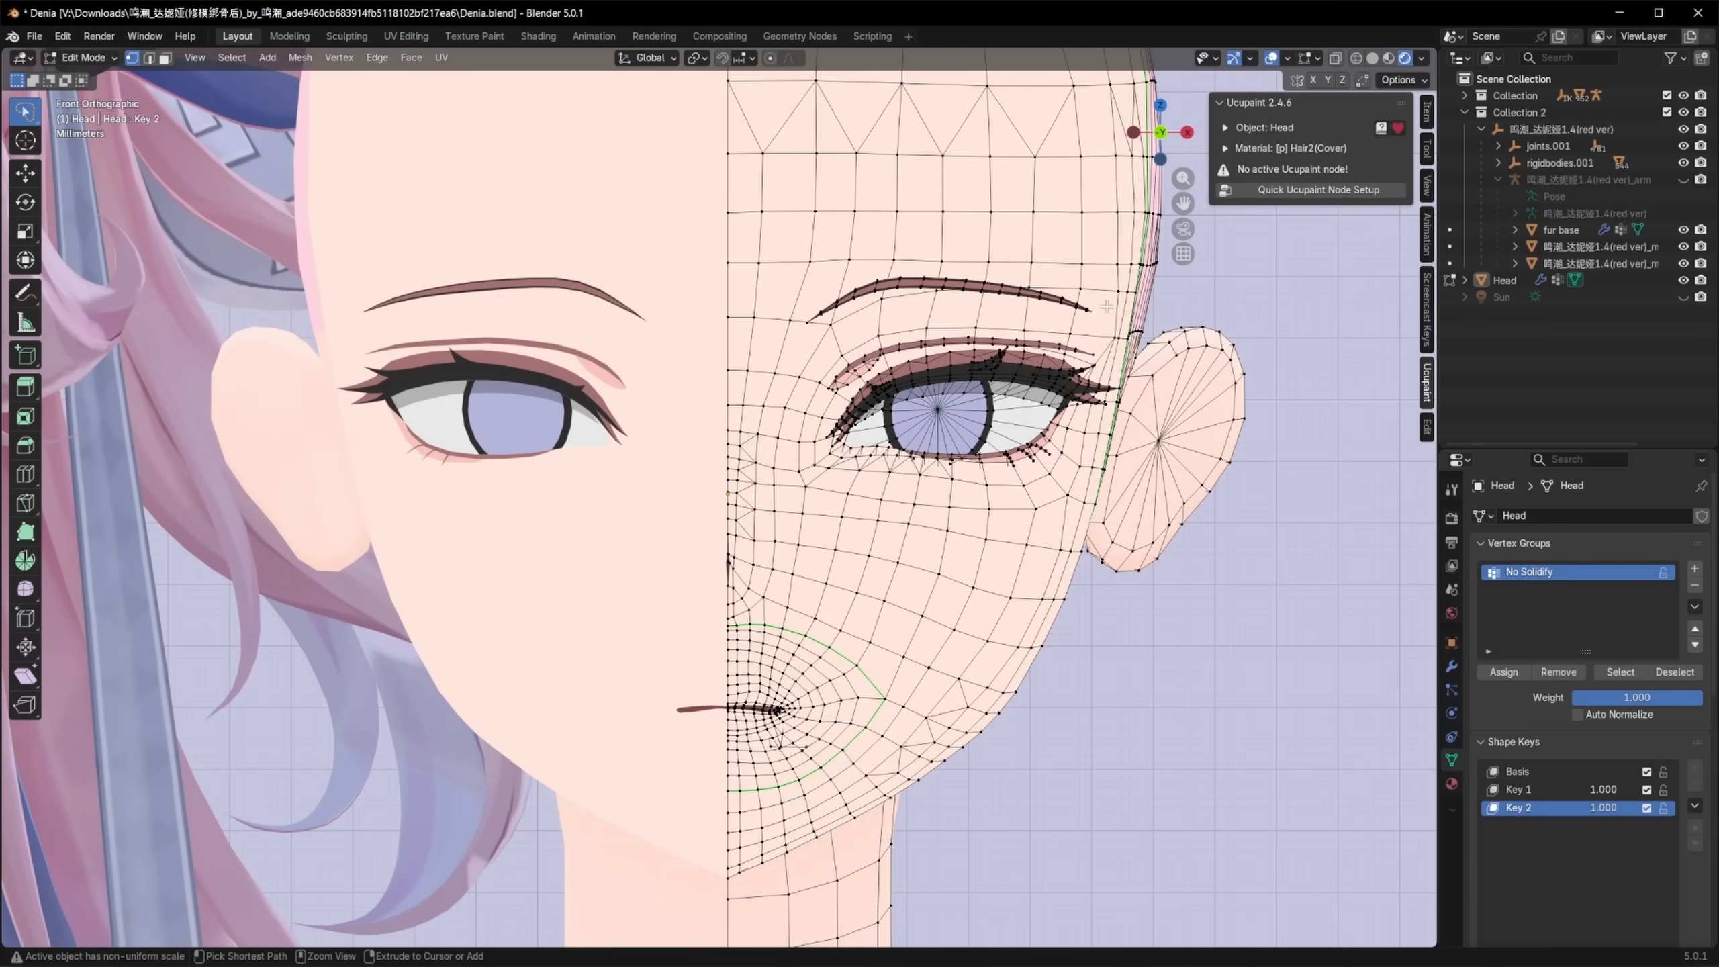
{"action": "left_click", "coordinate": [1092, 311]}
{"action": "key", "text": "ctrl+KP_Add"}
{"action": "key", "text": "ctrl+KP_Add"}
{"action": "key", "text": "ctrl+KP_Add"}
{"action": "key", "text": "ctrl+KP_Add"}
{"action": "key", "text": "ctrl+KP_Add"}
{"action": "key", "text": "ctrl+KP_Add"}
{"action": "key", "text": "o"}
{"action": "key", "text": "s"}
{"action": "key", "text": "x"}
{"action": "left_click", "coordinate": [1070, 213]}
{"action": "middle_click_drag", "start_coordinate": [1070, 213], "coordinate": [1015, 271]}
{"action": "key", "text": "KP_1"}
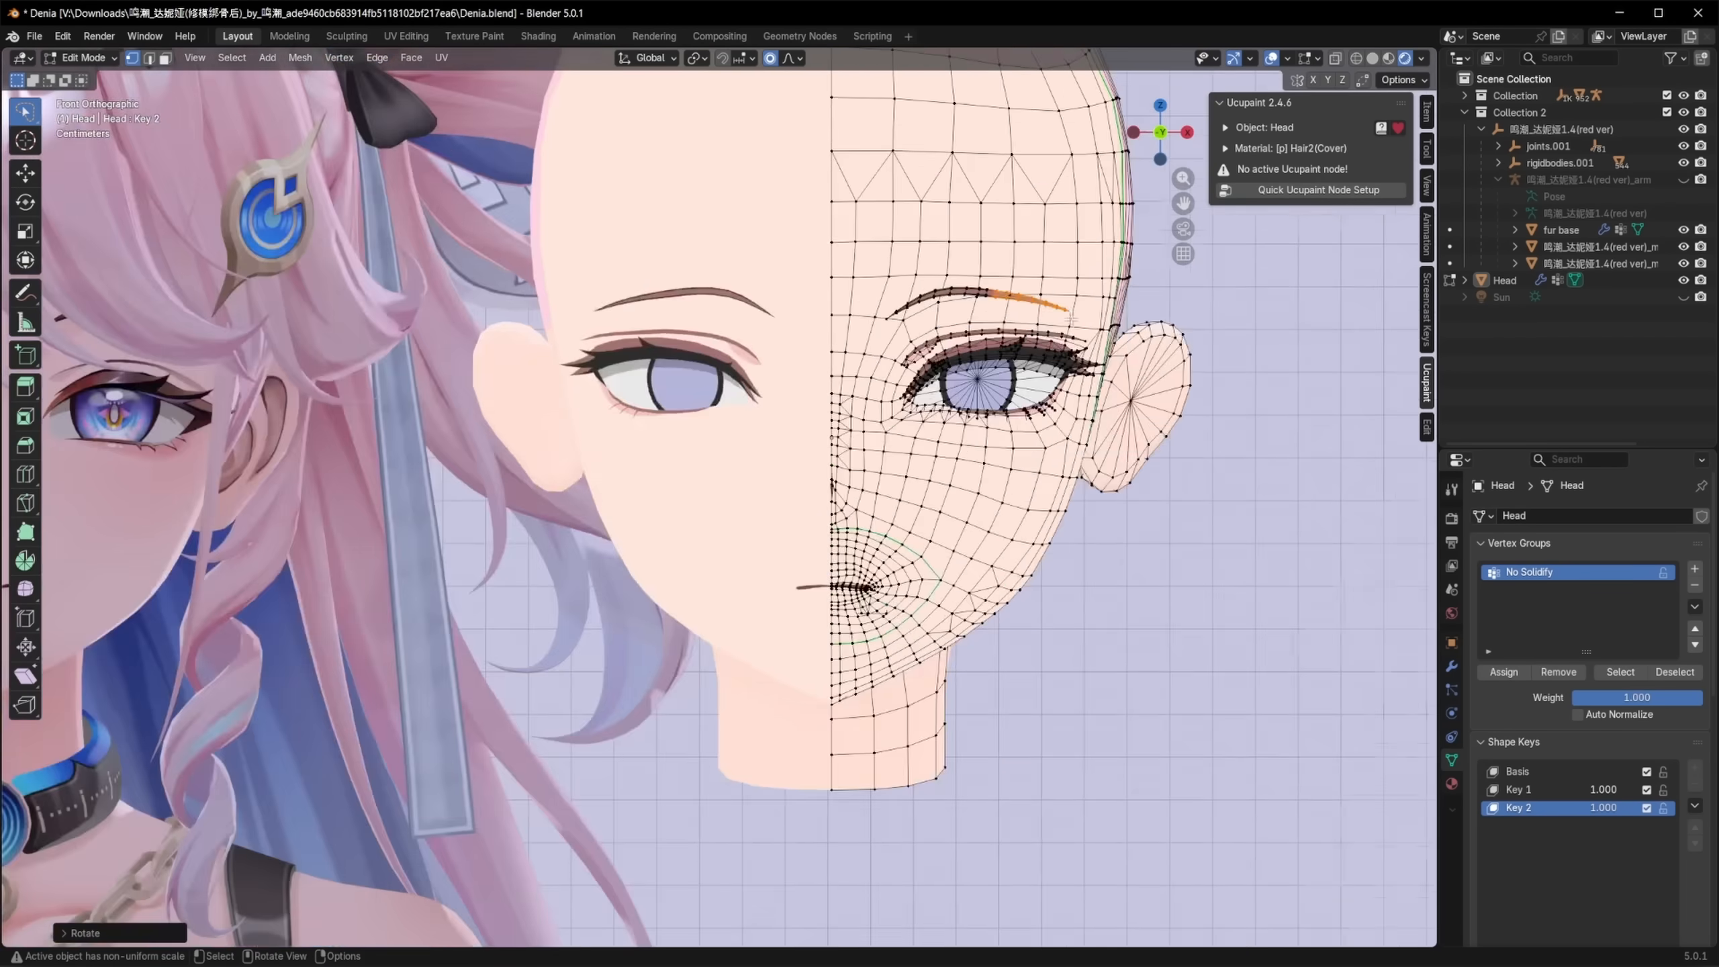
Step: Apply all shape keys to the head and add a fresh shape key for sculpting
{"action": "key", "text": "Tab"}
{"action": "scroll", "coordinate": [959, 287], "scroll_direction": "up", "scroll_amount": 2}
{"action": "scroll", "coordinate": [958, 288], "scroll_direction": "up", "scroll_amount": 2}
{"action": "left_click", "coordinate": [1519, 726]}
{"action": "left_click", "coordinate": [1695, 742]}
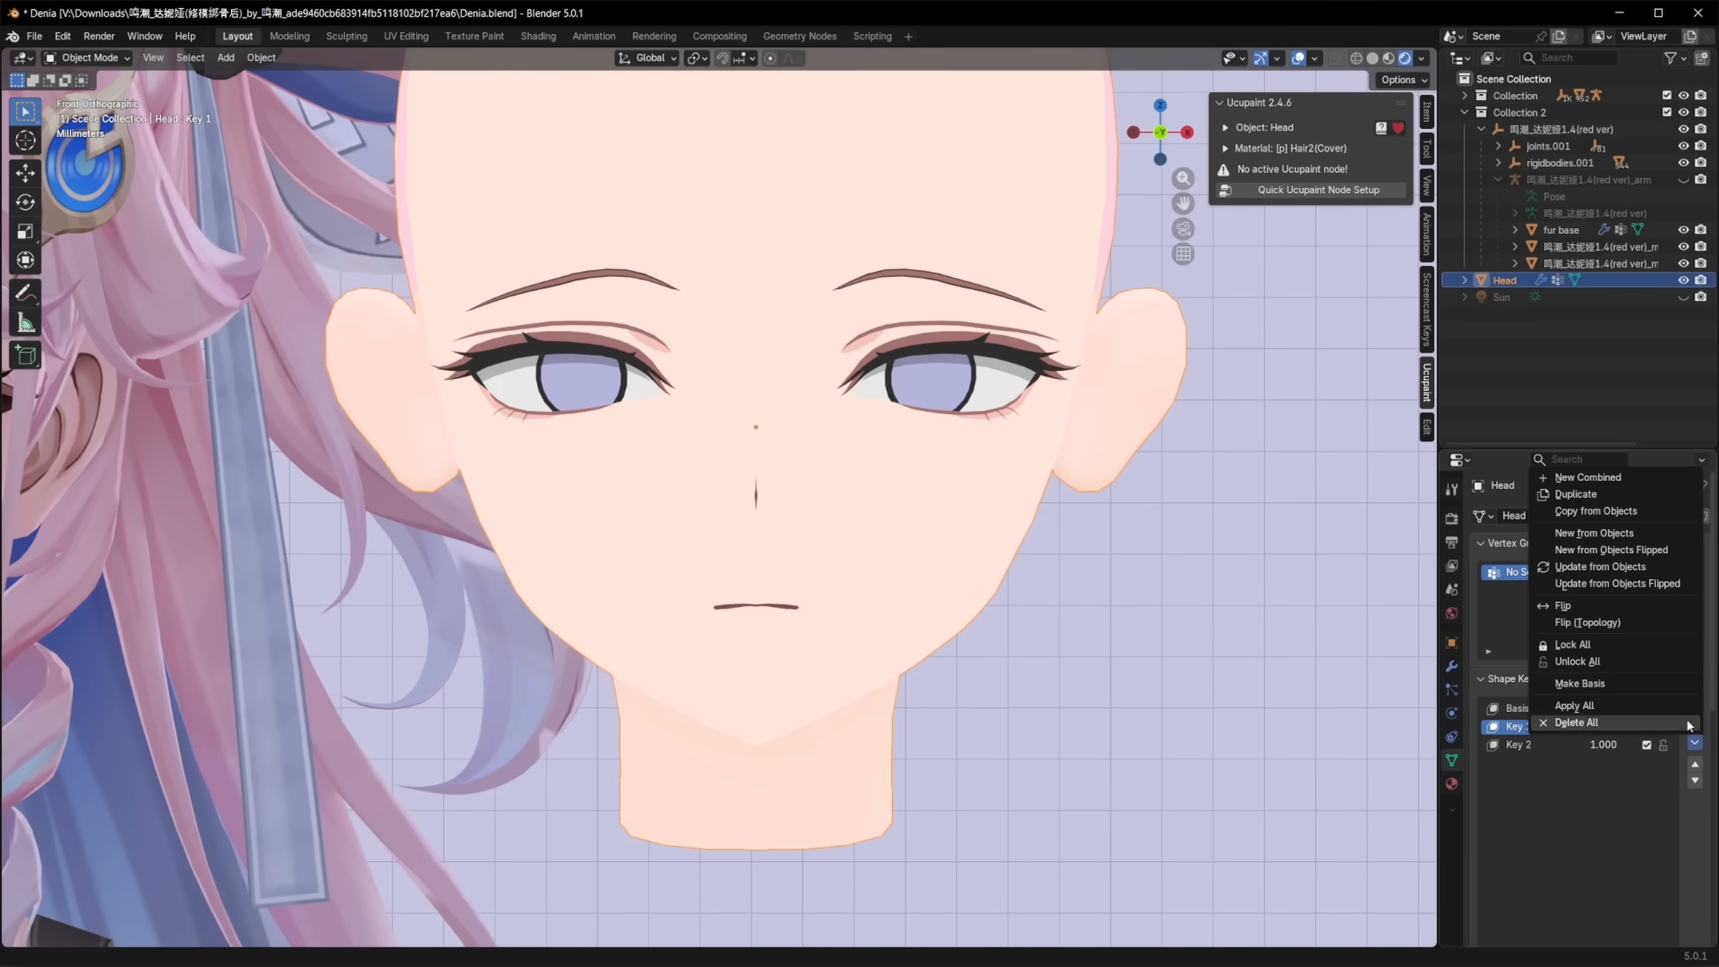
{"action": "left_click", "coordinate": [1574, 705]}
{"action": "scroll", "coordinate": [958, 407], "scroll_direction": "down", "scroll_amount": 3}
{"action": "key", "text": "Tab"}
{"action": "key", "text": "ctrl+Tab"}
{"action": "scroll", "coordinate": [961, 346], "scroll_direction": "up", "scroll_amount": 3}
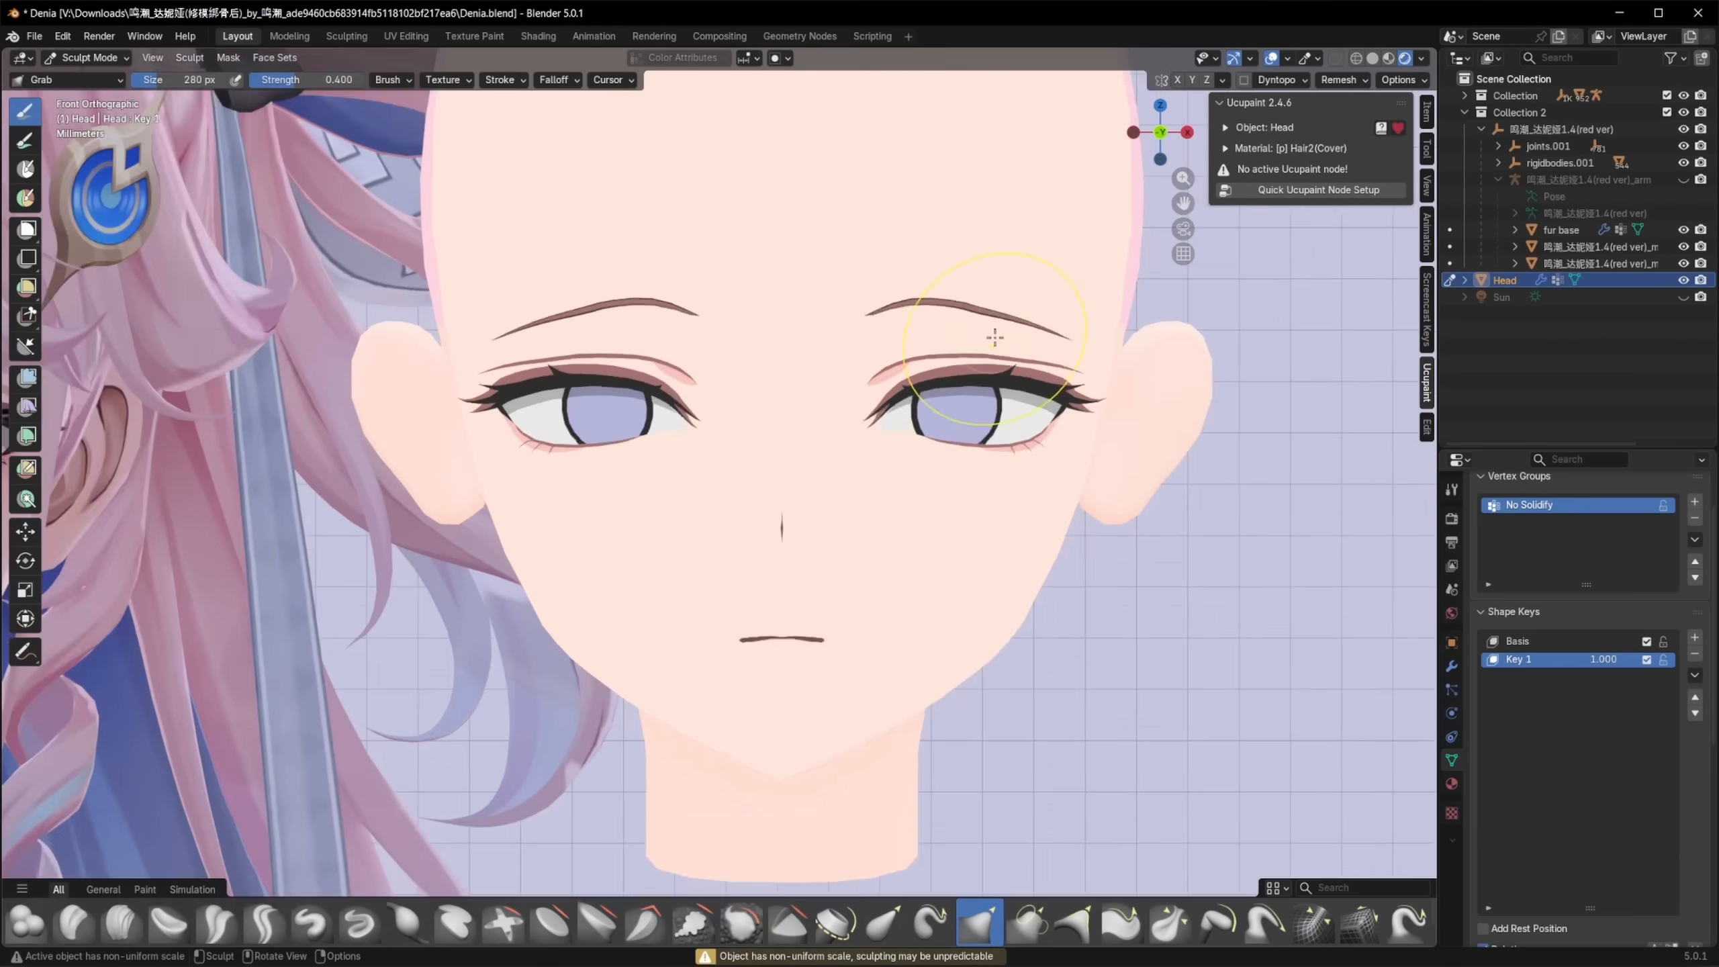
Step: Select the mouth line's linked geometry in Edit Mode, delimited by material
{"action": "key", "text": "Tab"}
{"action": "scroll", "coordinate": [961, 346], "scroll_direction": "up", "scroll_amount": 3}
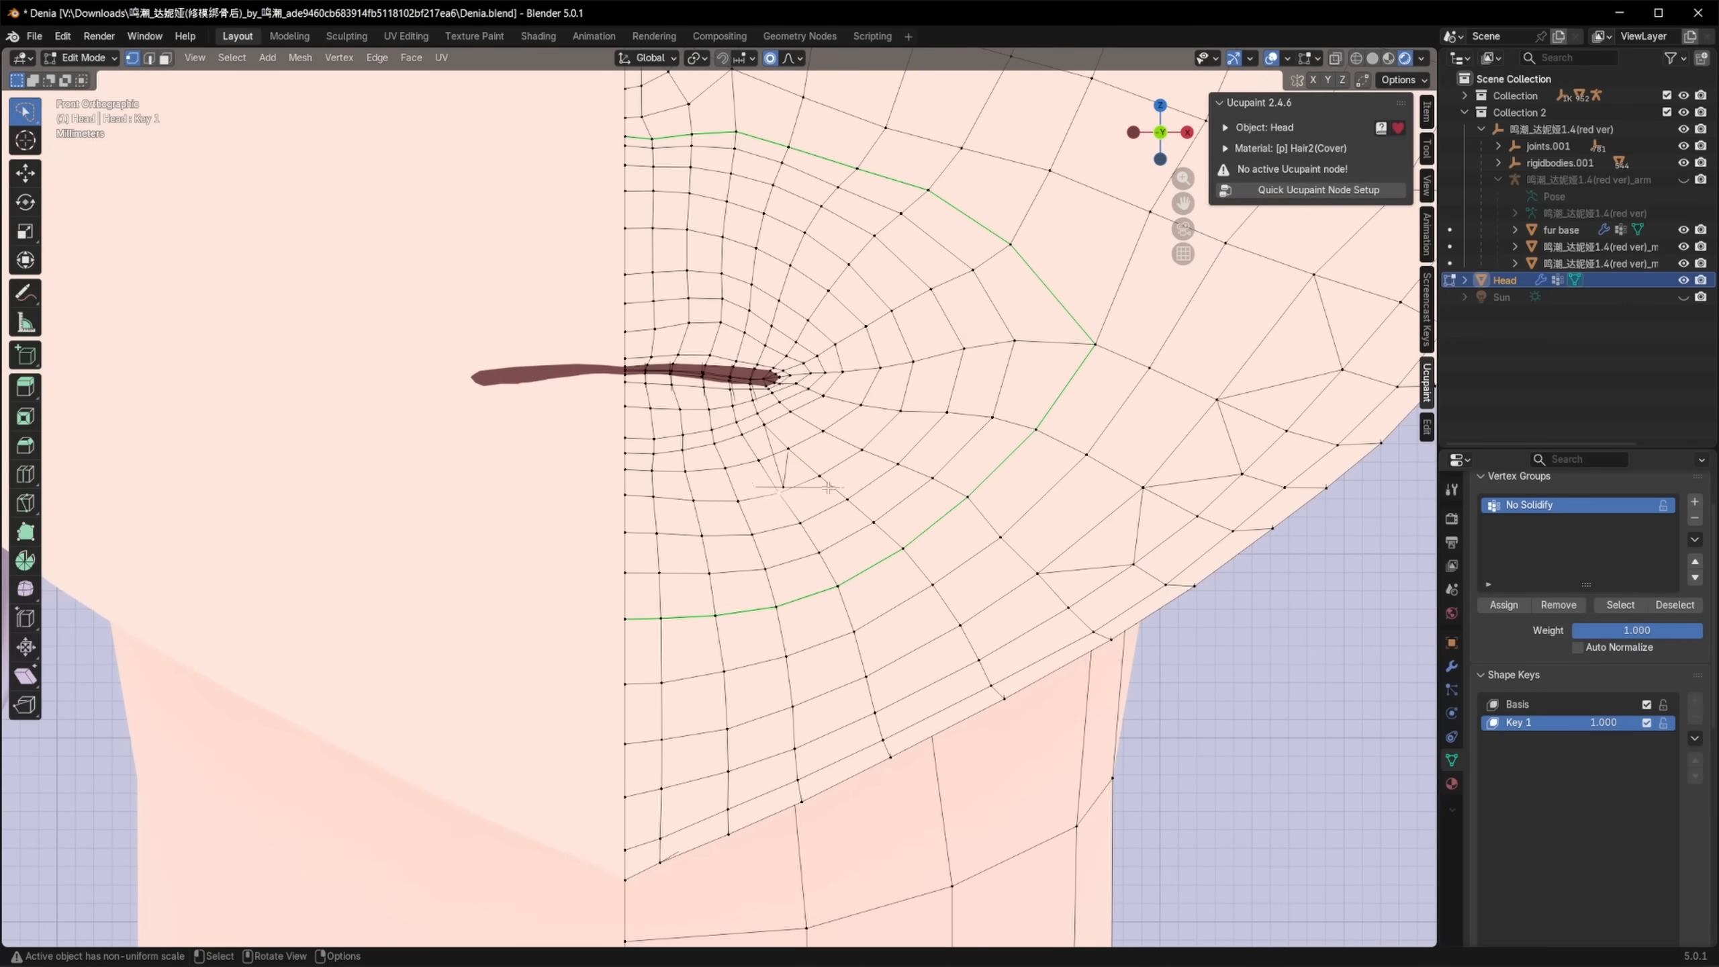
{"action": "mouse_move", "coordinate": [961, 347]}
{"action": "middle_mouse_down"}
{"action": "mouse_move", "coordinate": [728, 637]}
{"action": "mouse_move", "coordinate": [1083, 338]}
{"action": "middle_mouse_up"}
{"action": "right_click", "coordinate": [1151, 335]}
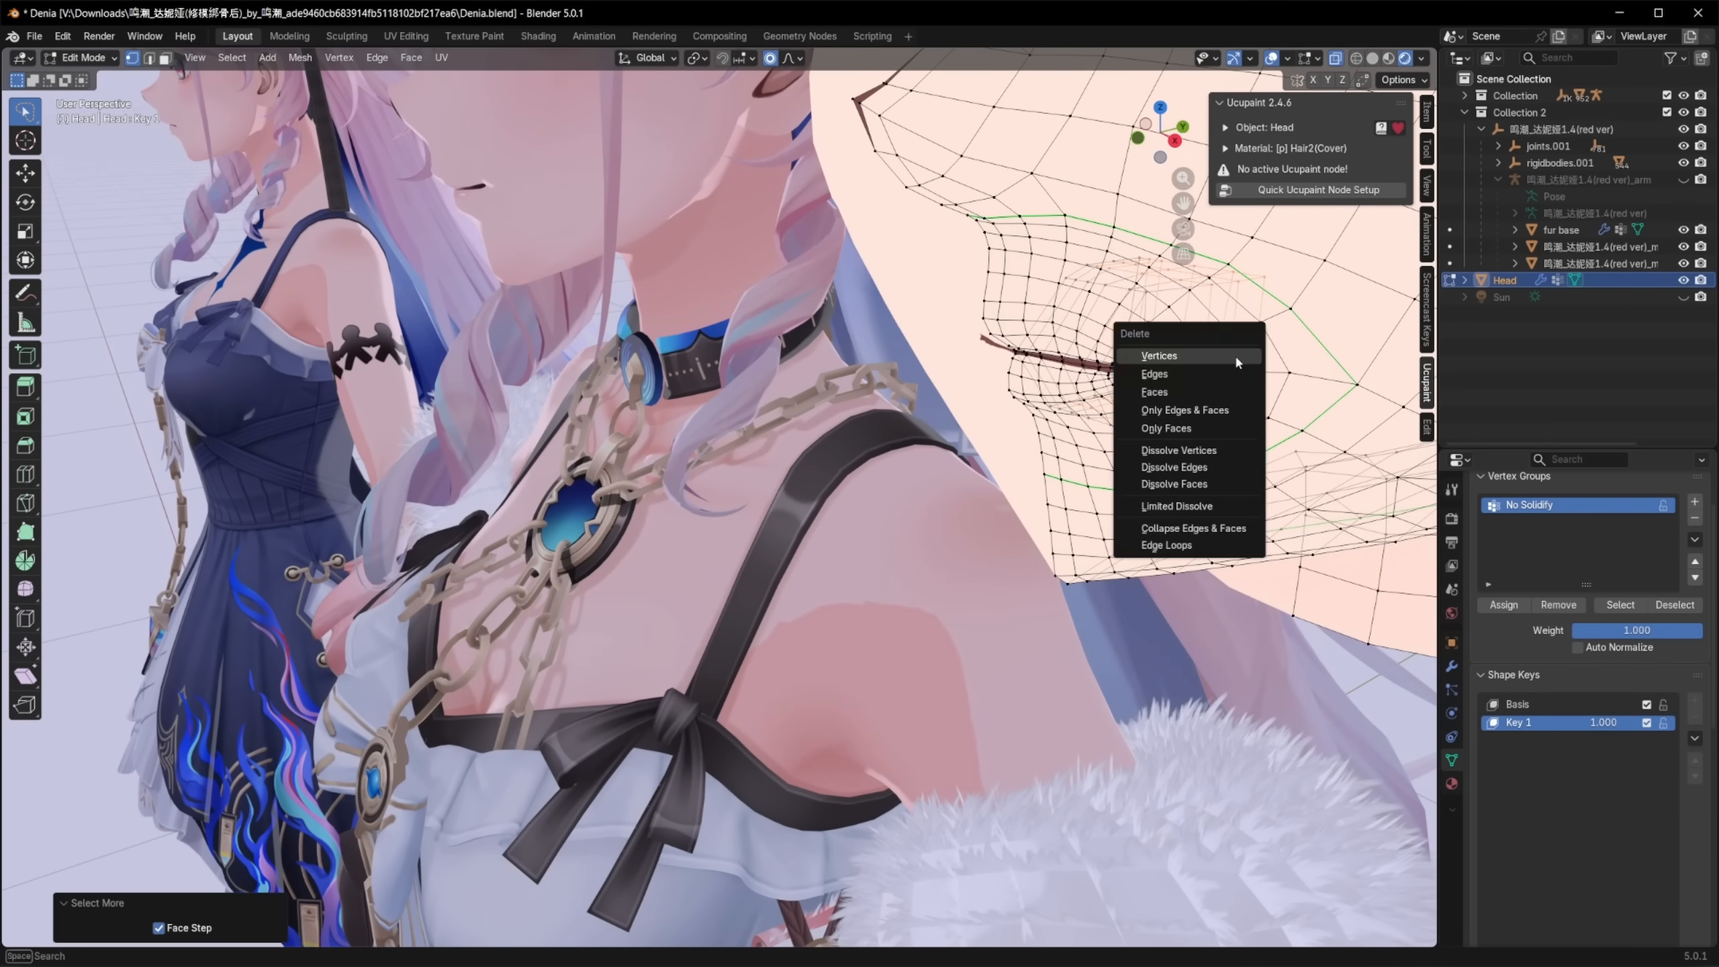
{"action": "key", "text": "ctrl+Tab"}
{"action": "key", "text": "KP_1"}
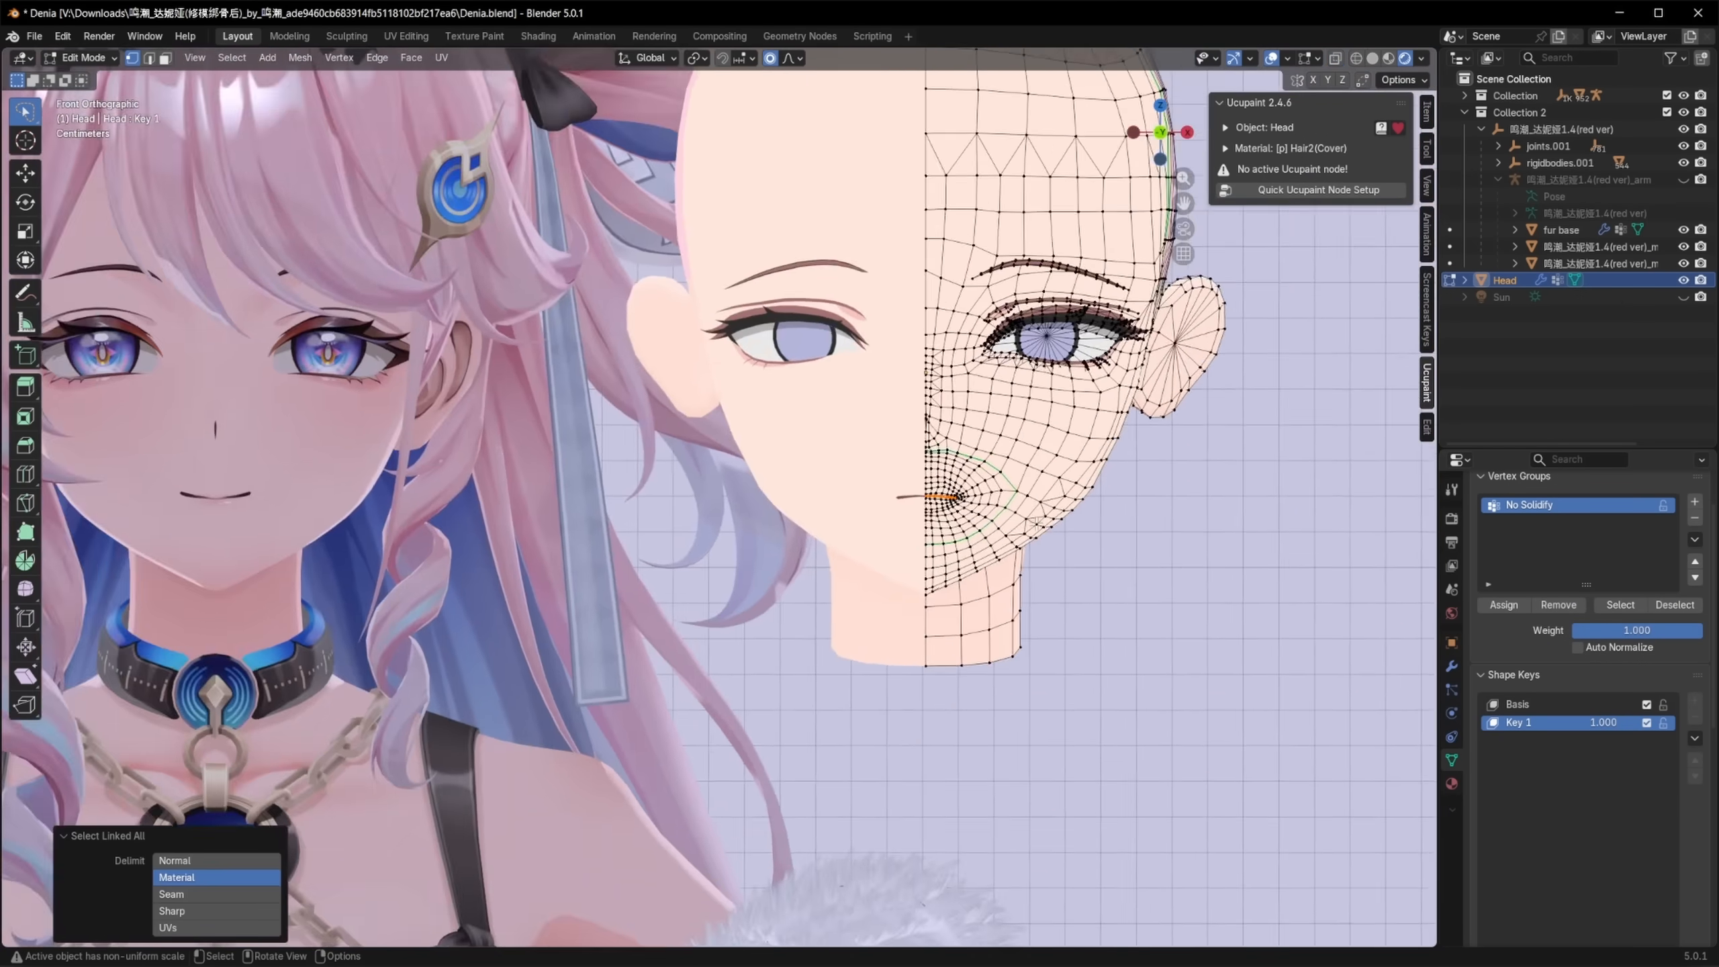
Step: Show the head's Mirror modifier and reshape the mouth line with raised corners using the Grab brush
{"action": "scroll", "coordinate": [860, 400], "scroll_direction": "up", "scroll_amount": 3}
{"action": "left_click", "coordinate": [1452, 665]}
{"action": "scroll", "coordinate": [846, 440], "scroll_direction": "up", "scroll_amount": 1}
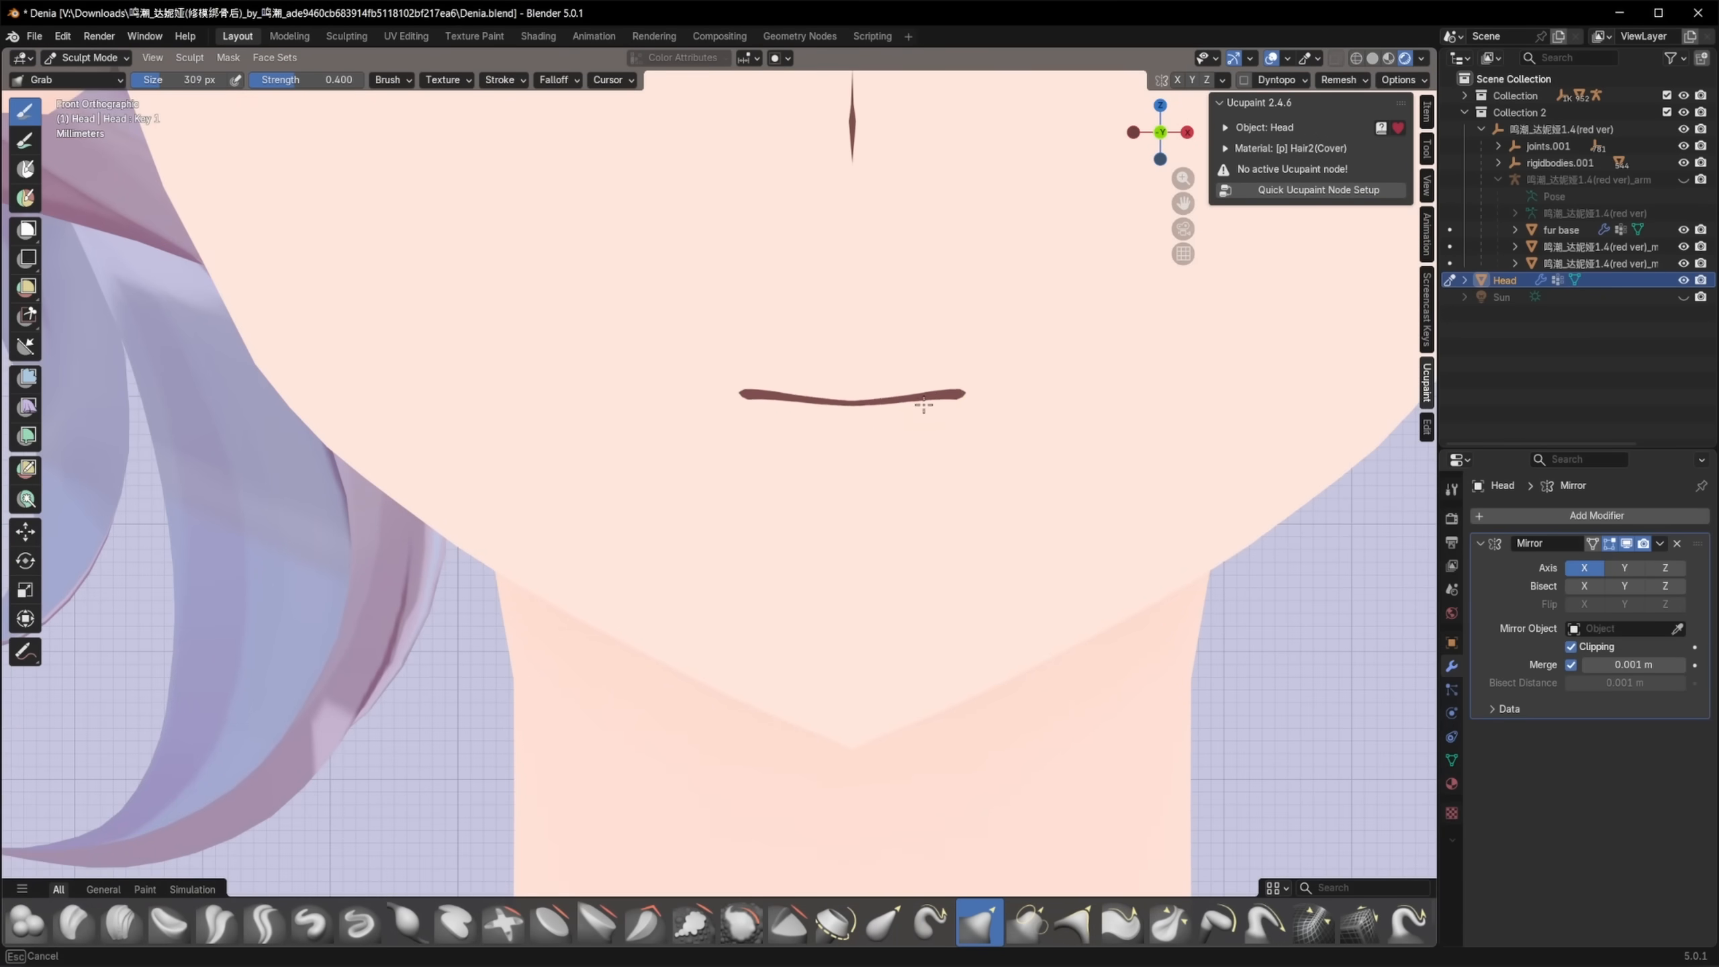
{"action": "scroll", "coordinate": [924, 404], "scroll_direction": "down", "scroll_amount": 6}
{"action": "scroll", "coordinate": [932, 270], "scroll_direction": "up", "scroll_amount": 5}
Step: Select the eyelid crease as linked geometry delimited by material and separate it into its own object
{"action": "key", "text": "Tab"}
{"action": "key", "text": "ctrl+l"}
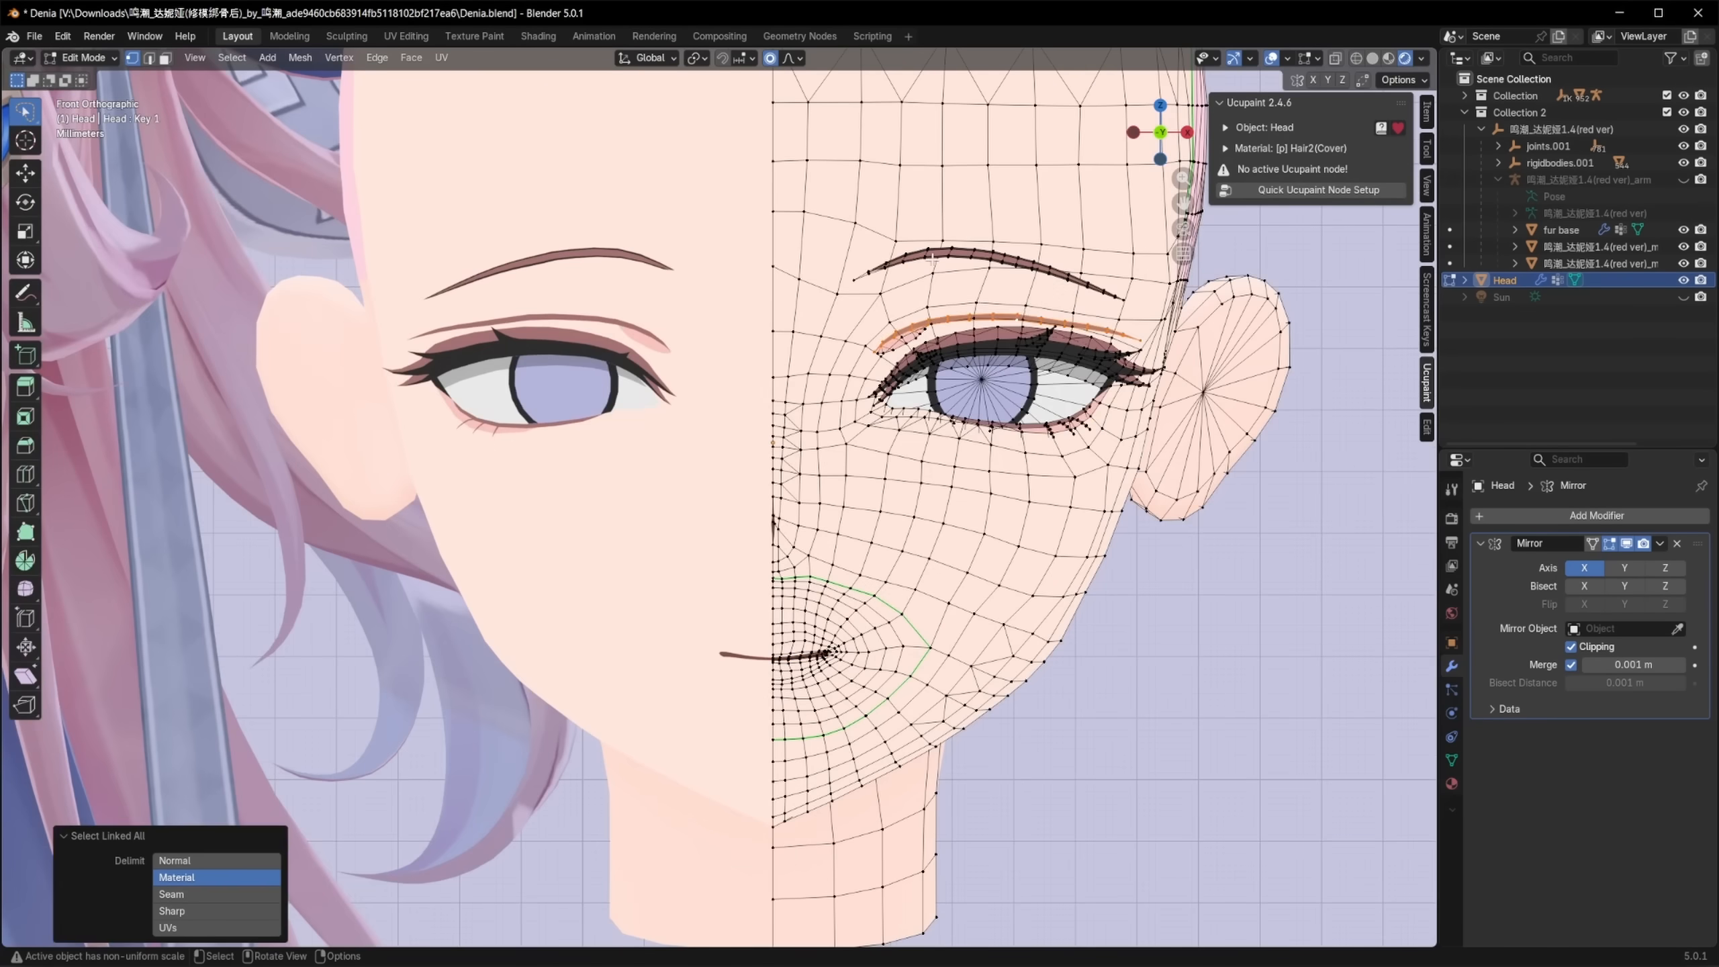
{"action": "scroll", "coordinate": [978, 285], "scroll_direction": "up", "scroll_amount": 4}
{"action": "key", "text": "KP_Divide"}
{"action": "key", "text": "Tab"}
{"action": "key", "text": "Tab"}
{"action": "key", "text": "p"}
{"action": "left_click", "coordinate": [830, 533]}
{"action": "key", "text": "h"}
{"action": "key", "text": "ctrl+z"}
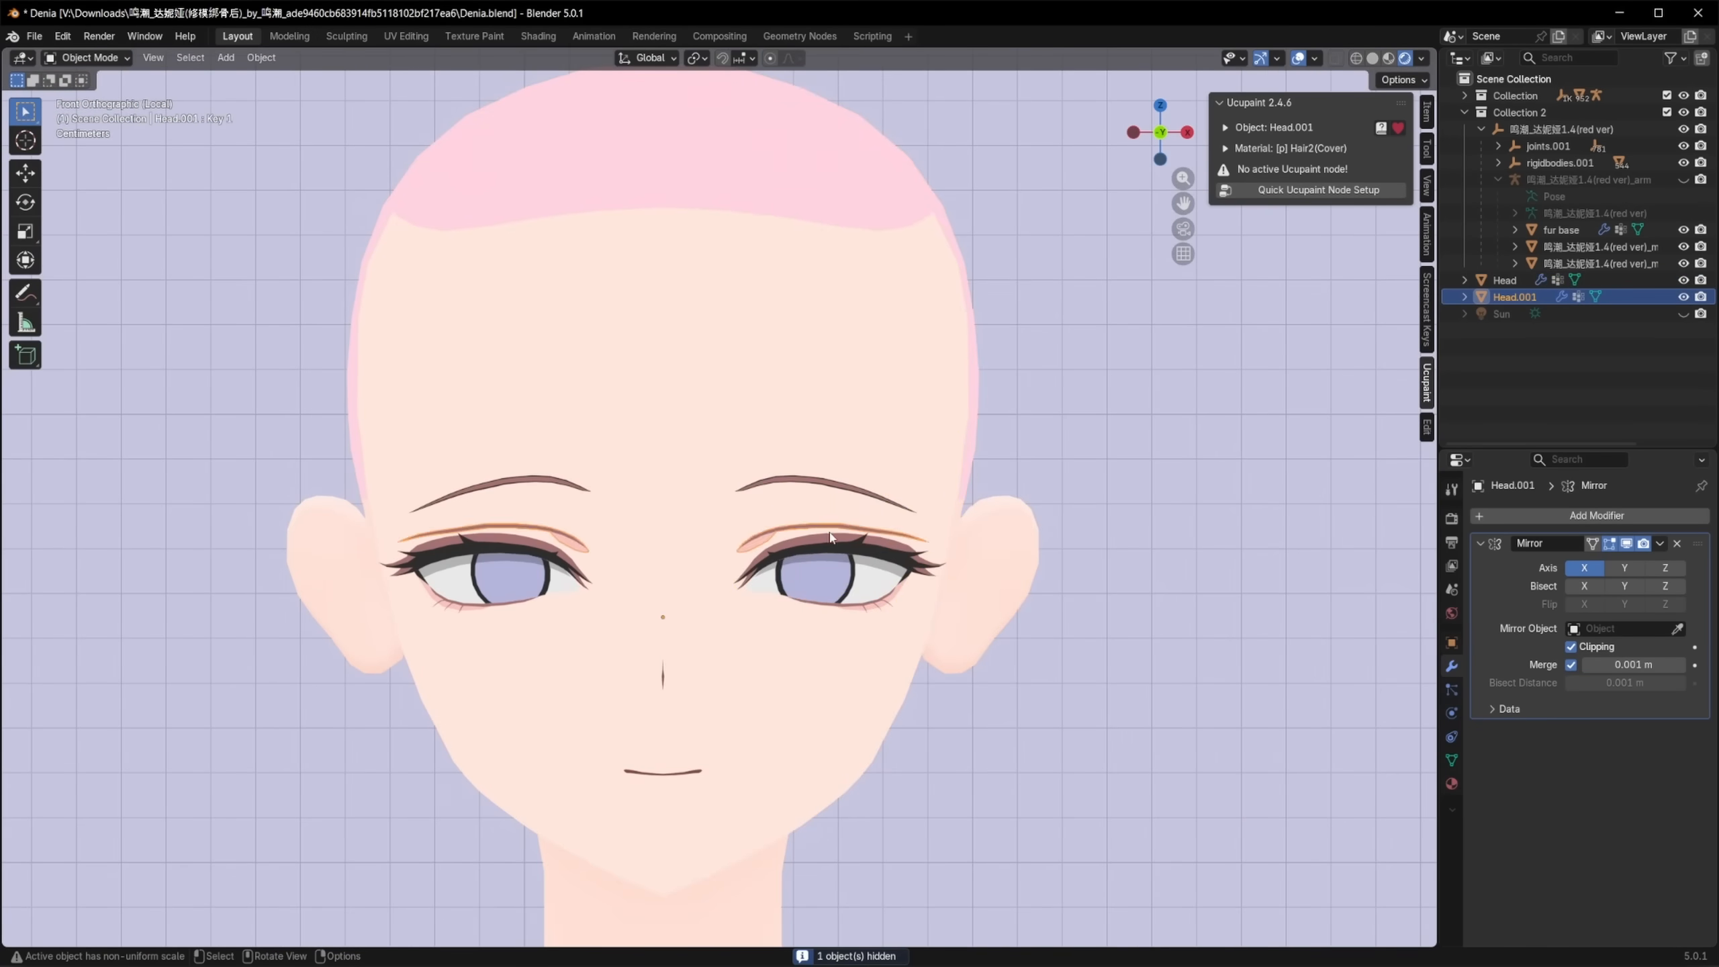
Step: Check the separated eyelid creases in isolation, return to the full scene, and move them along Z in front view
{"action": "scroll", "coordinate": [830, 537], "scroll_direction": "up", "scroll_amount": 3}
{"action": "key", "text": "ctrl+Tab"}
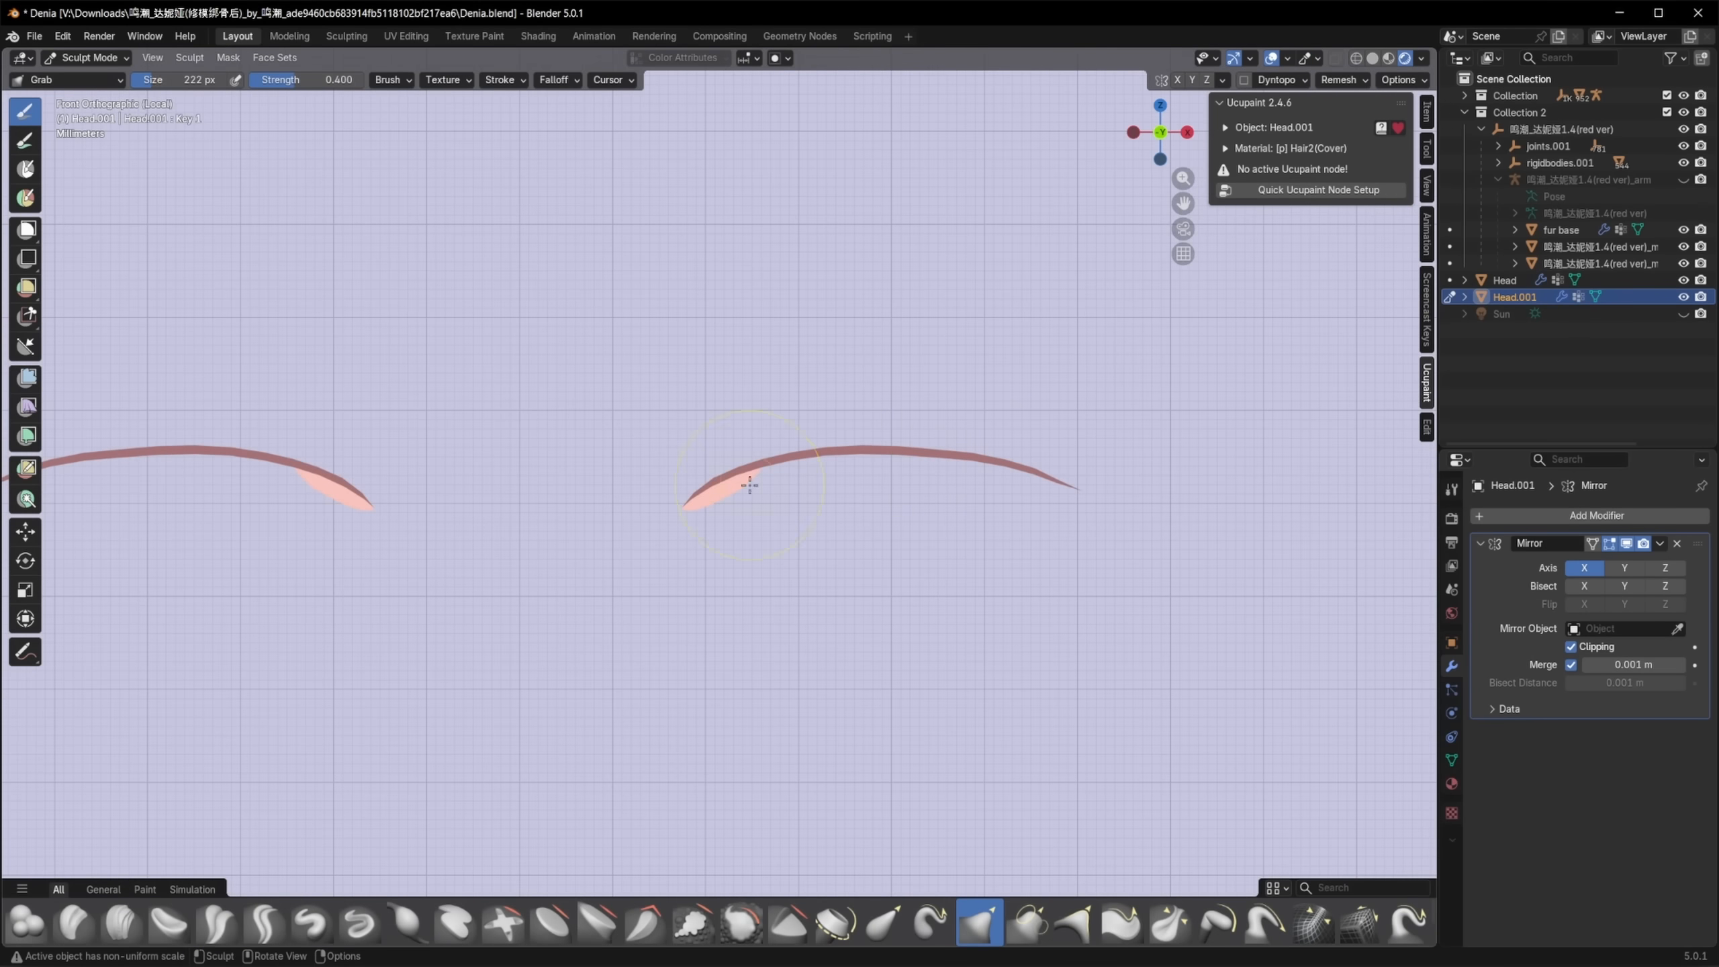
{"action": "key", "text": "ctrl+Tab"}
{"action": "key", "text": "KP_Divide"}
{"action": "scroll", "coordinate": [1078, 564], "scroll_direction": "up", "scroll_amount": 2}
{"action": "middle_click_drag", "start_coordinate": [1077, 564], "coordinate": [1078, 514]}
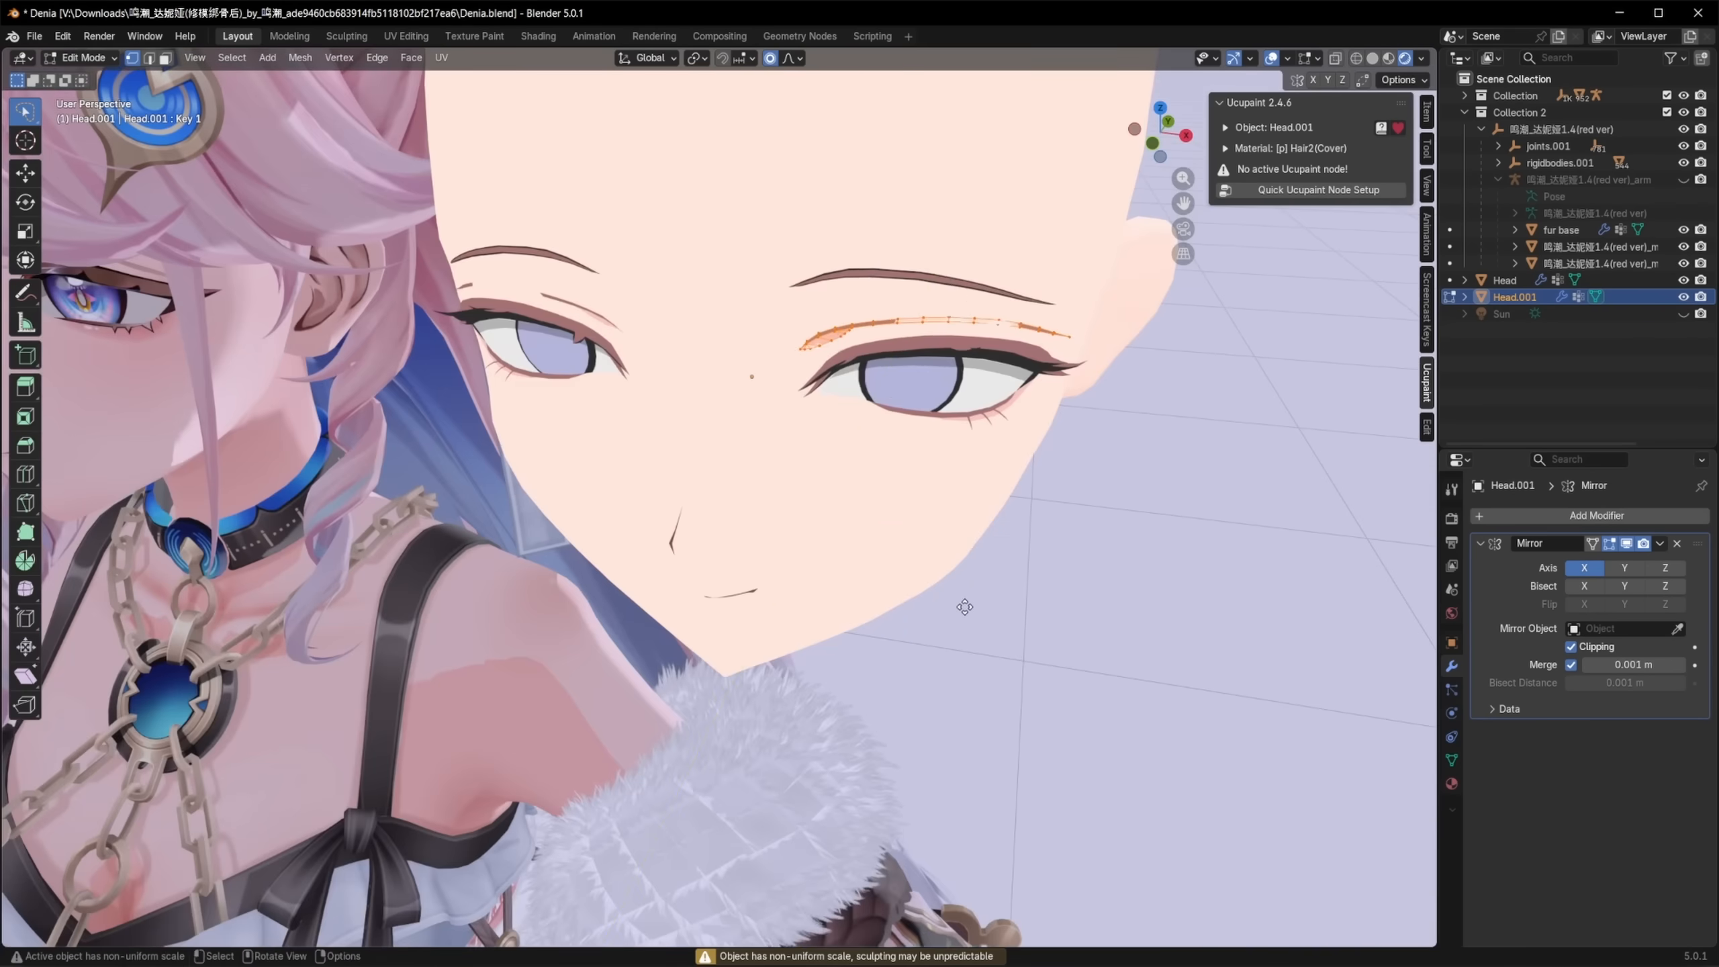
{"action": "key", "text": "KP_1"}
{"action": "key", "text": "g"}
{"action": "key", "text": "z"}
{"action": "left_click", "coordinate": [912, 413]}
{"action": "scroll", "coordinate": [946, 421], "scroll_direction": "up", "scroll_amount": 2}
Step: Add another shape key to the head object and sculpt the eye area with the Grab brush
{"action": "left_click", "coordinate": [951, 501]}
{"action": "left_click", "coordinate": [1452, 759]}
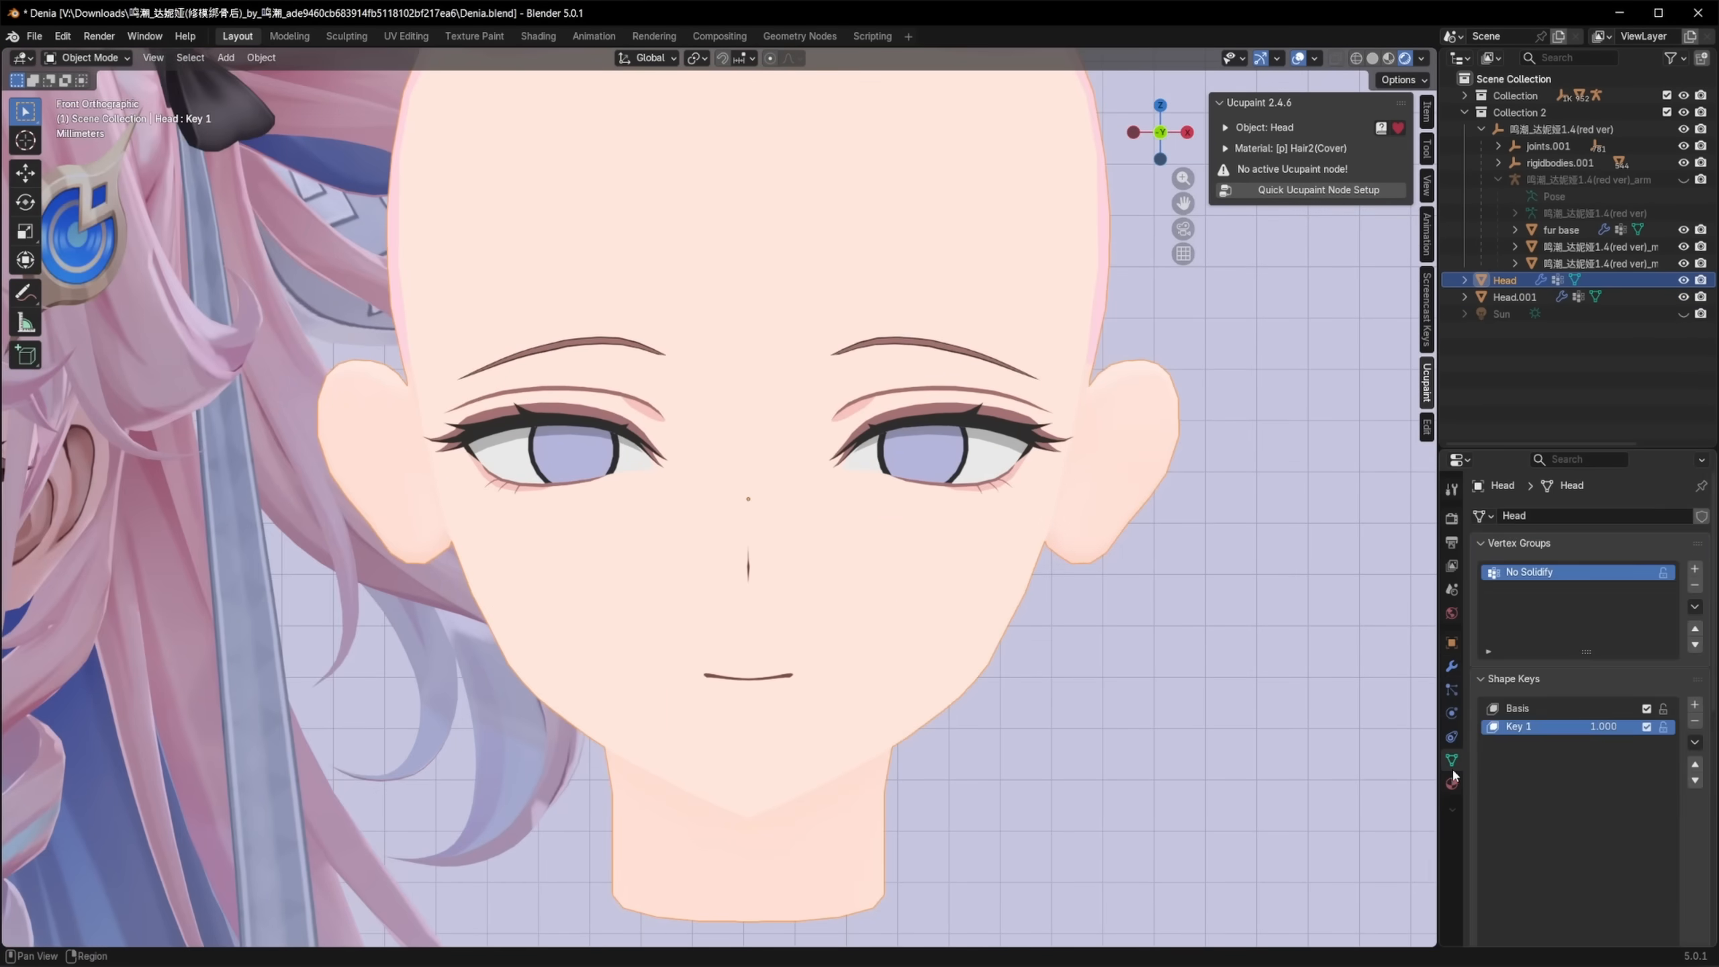
{"action": "left_click", "coordinate": [1694, 705]}
{"action": "key", "text": "ctrl+Tab"}
{"action": "scroll", "coordinate": [959, 545], "scroll_direction": "up", "scroll_amount": 2}
{"action": "left_click_drag", "start_coordinate": [900, 339], "coordinate": [898, 320]}
{"action": "scroll", "coordinate": [854, 339], "scroll_direction": "down", "scroll_amount": 3}
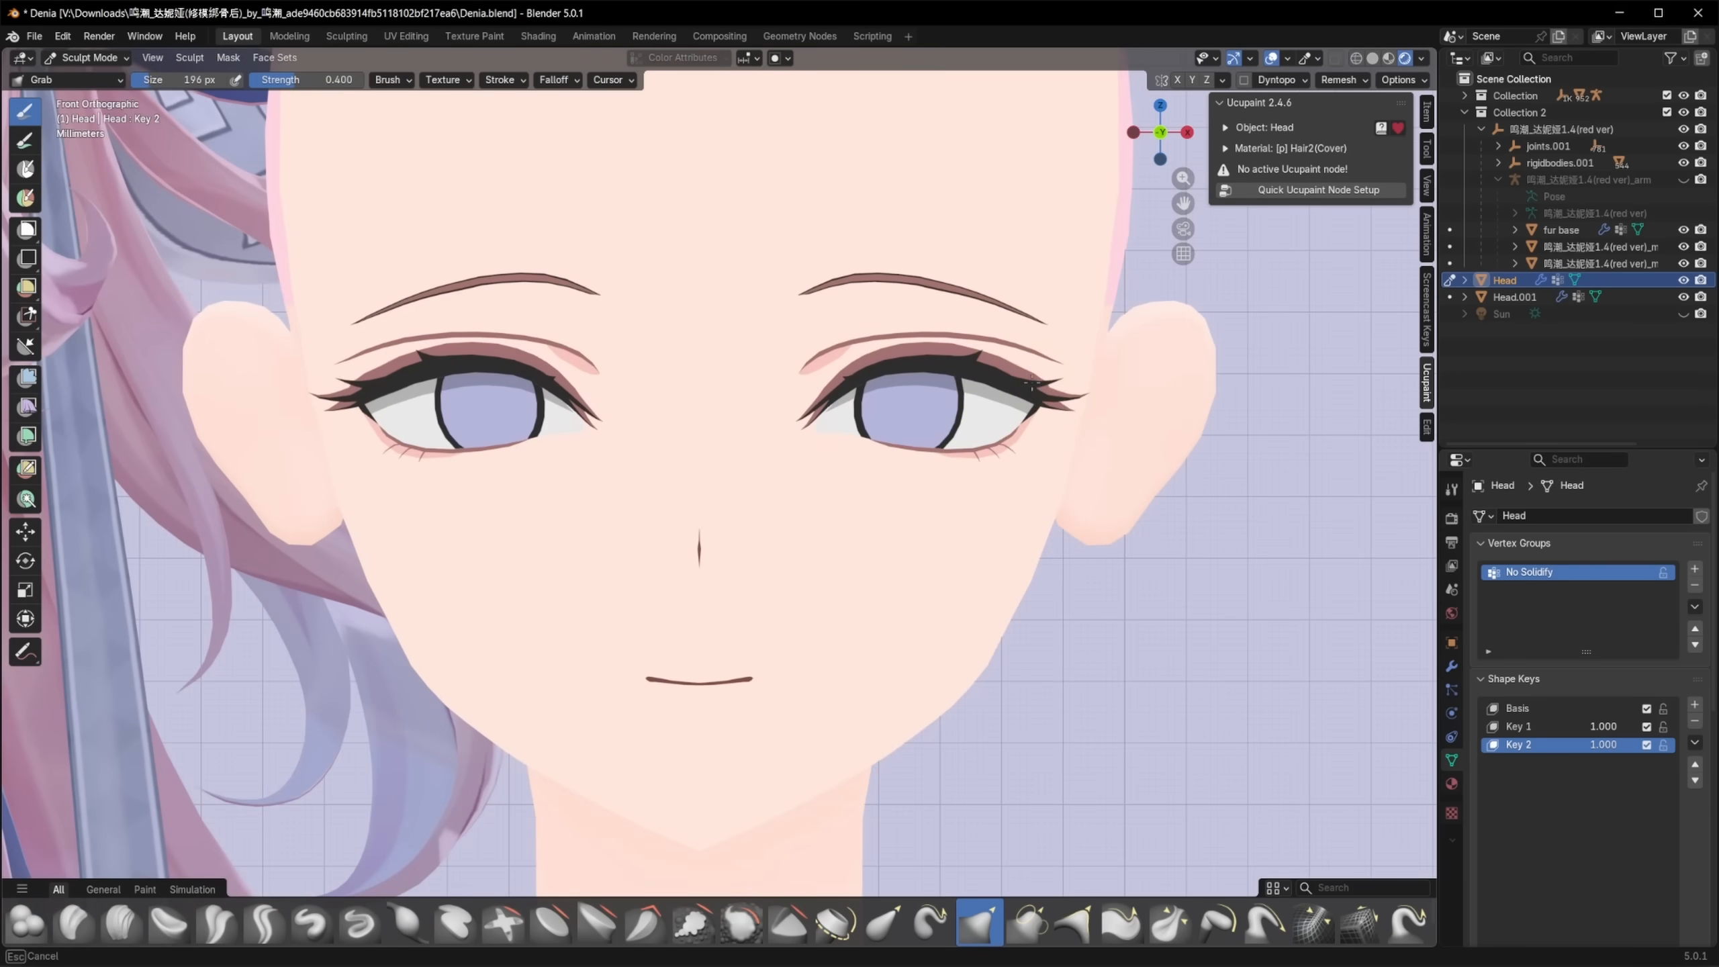
{"action": "scroll", "coordinate": [1042, 466], "scroll_direction": "down", "scroll_amount": 4}
{"action": "scroll", "coordinate": [1040, 500], "scroll_direction": "up", "scroll_amount": 5}
{"action": "scroll", "coordinate": [930, 419], "scroll_direction": "down", "scroll_amount": 2}
Step: Select the iris and its outline as linked geometry delimited by normal, and scale them
{"action": "key", "text": "Tab"}
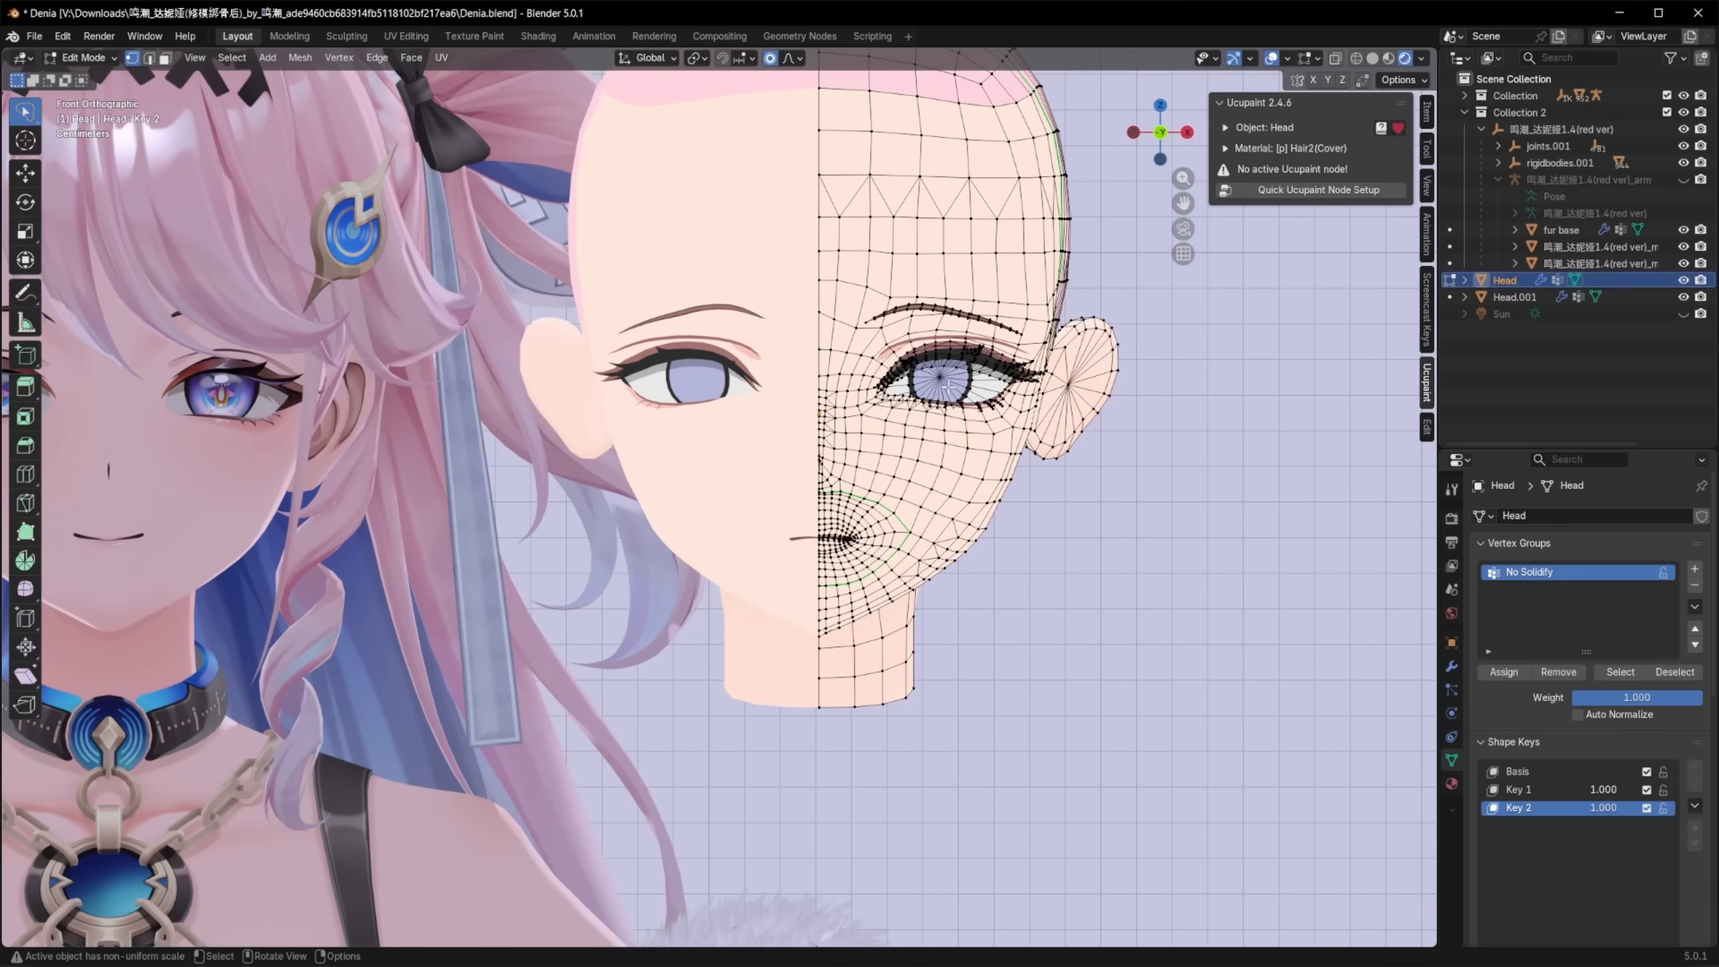
{"action": "left_click", "coordinate": [944, 382]}
{"action": "key", "text": "ctrl+l"}
{"action": "left_click", "coordinate": [216, 861]}
{"action": "middle_click_drag", "start_coordinate": [978, 351], "coordinate": [1002, 319], "text": "shift"}
{"action": "key", "text": "s"}
{"action": "left_click", "coordinate": [1013, 309]}
Step: Add a third shape key to the head and compare the face with the reference character
{"action": "key", "text": "Tab"}
{"action": "left_click", "coordinate": [1695, 704]}
{"action": "key", "text": "Tab"}
{"action": "key", "text": "Tab"}
{"action": "scroll", "coordinate": [1070, 489], "scroll_direction": "down", "scroll_amount": 4}
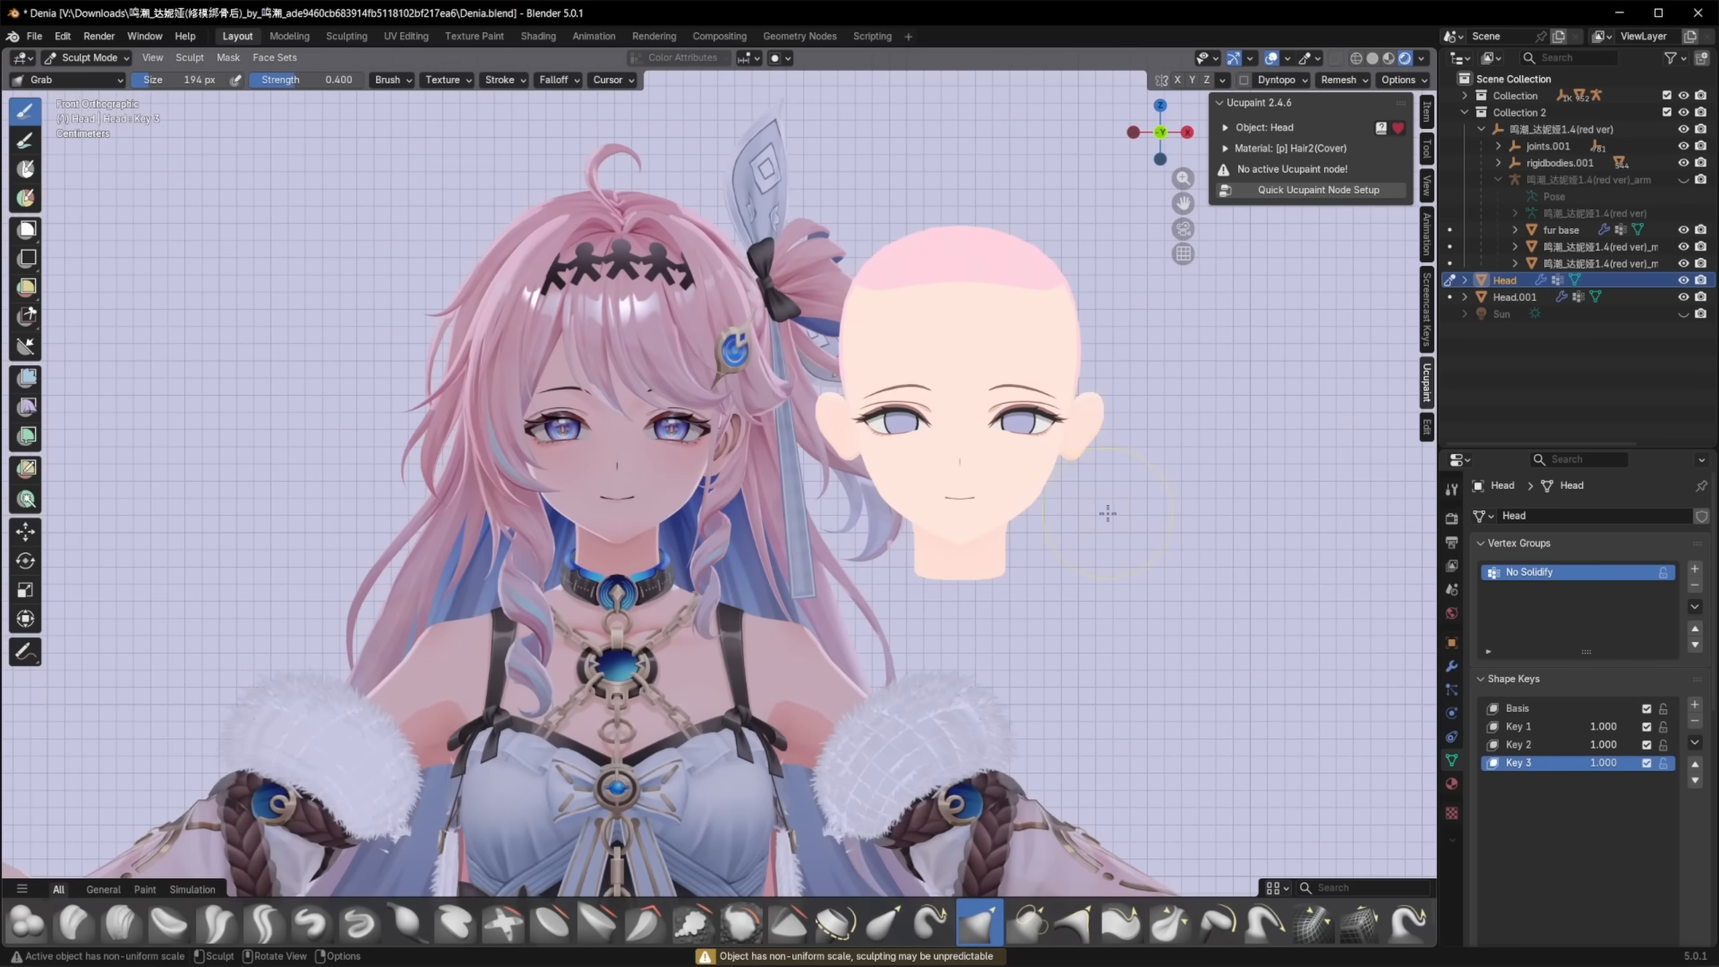
{"action": "scroll", "coordinate": [1066, 532], "scroll_direction": "up", "scroll_amount": 7}
{"action": "middle_click_drag", "start_coordinate": [1046, 514], "coordinate": [1064, 806], "text": "shift"}
Step: Slide a single vertex of the eye geometry along its edge
{"action": "key", "text": "Tab"}
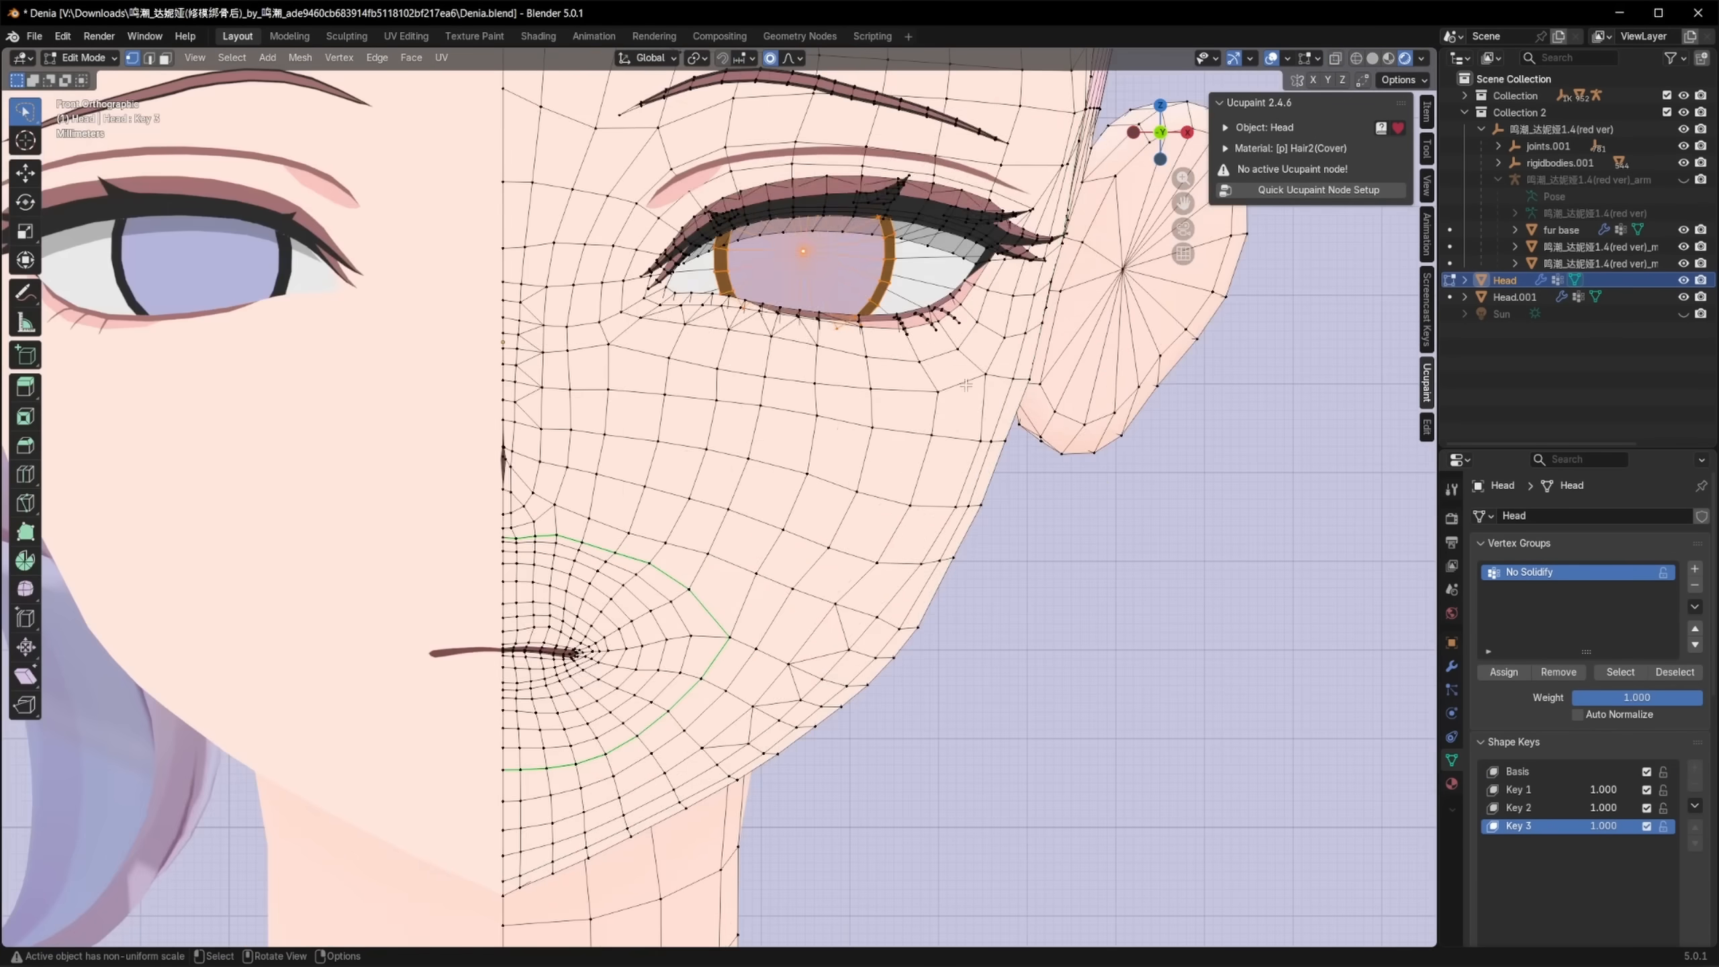
{"action": "scroll", "coordinate": [938, 386], "scroll_direction": "up", "scroll_amount": 2}
{"action": "left_click", "coordinate": [824, 300]}
{"action": "key", "text": "g"}
{"action": "key", "text": "g"}
{"action": "left_click", "coordinate": [936, 325]}
{"action": "key", "text": "Tab"}
{"action": "scroll", "coordinate": [1072, 535], "scroll_direction": "down", "scroll_amount": 8}
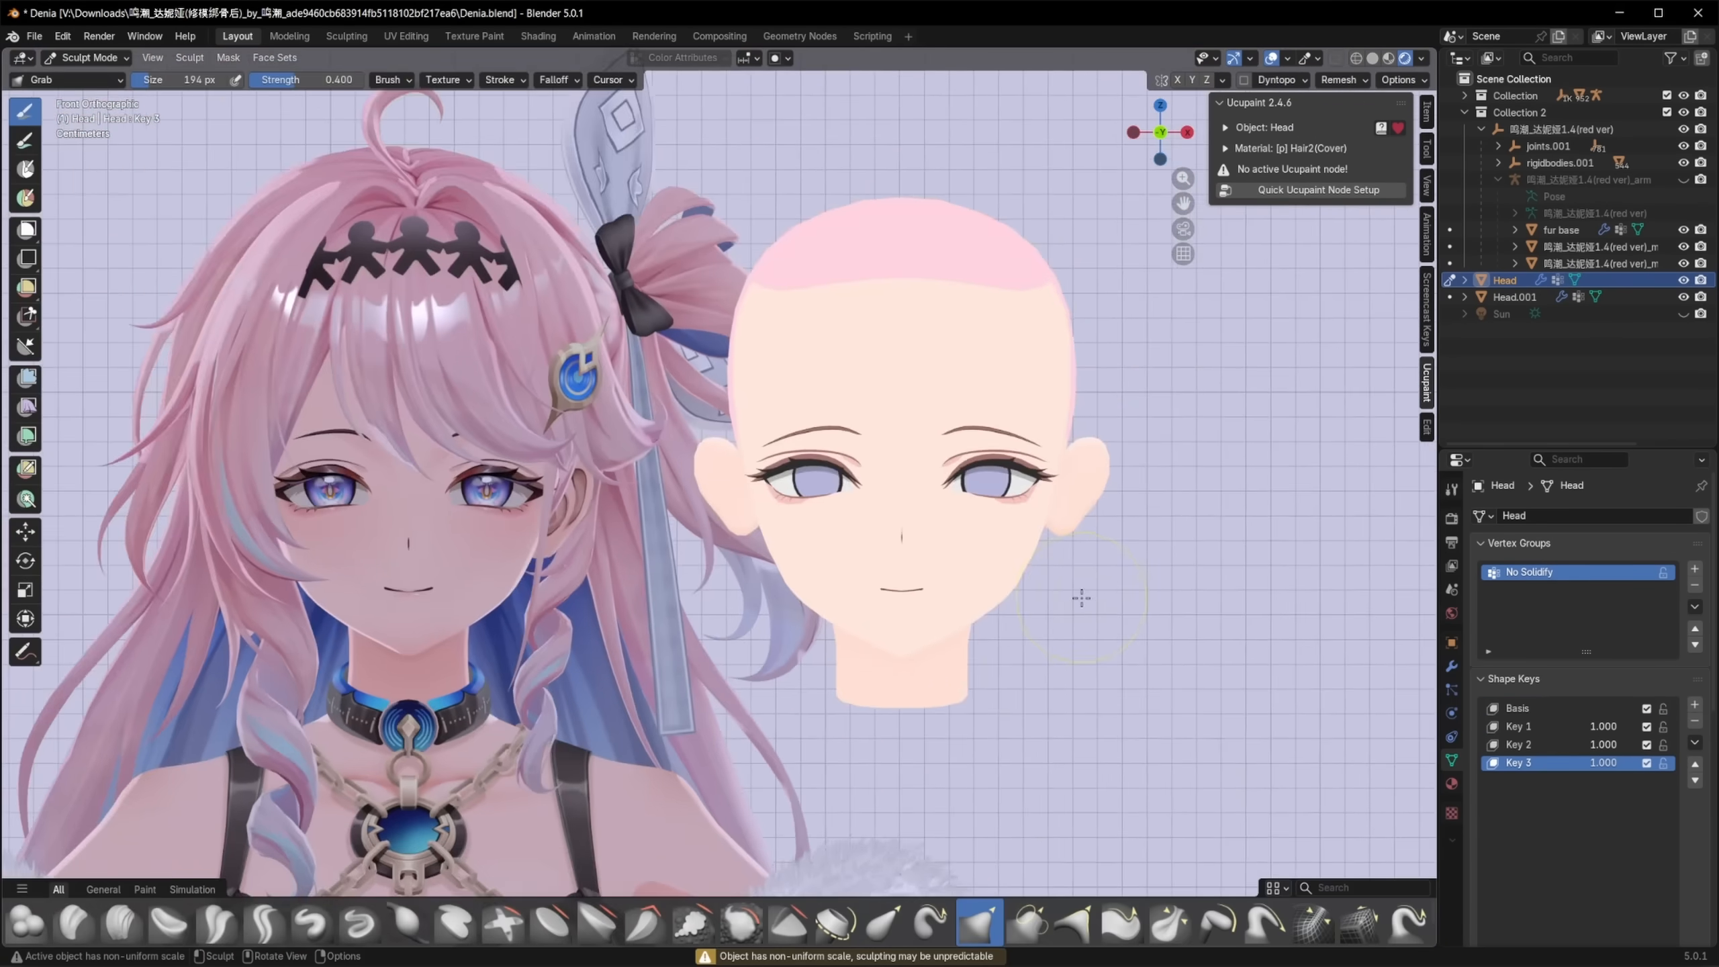
Step: Select two vertices of the eye geometry and slide them together along their edges
{"action": "scroll", "coordinate": [1084, 575], "scroll_direction": "up", "scroll_amount": 6}
{"action": "key", "text": "Tab"}
{"action": "scroll", "coordinate": [913, 291], "scroll_direction": "up", "scroll_amount": 6}
{"action": "left_click", "coordinate": [765, 293]}
{"action": "left_click", "coordinate": [908, 302], "text": "shift"}
{"action": "key", "text": "g"}
{"action": "key", "text": "g"}
{"action": "scroll", "coordinate": [999, 252], "scroll_direction": "down", "scroll_amount": 6}
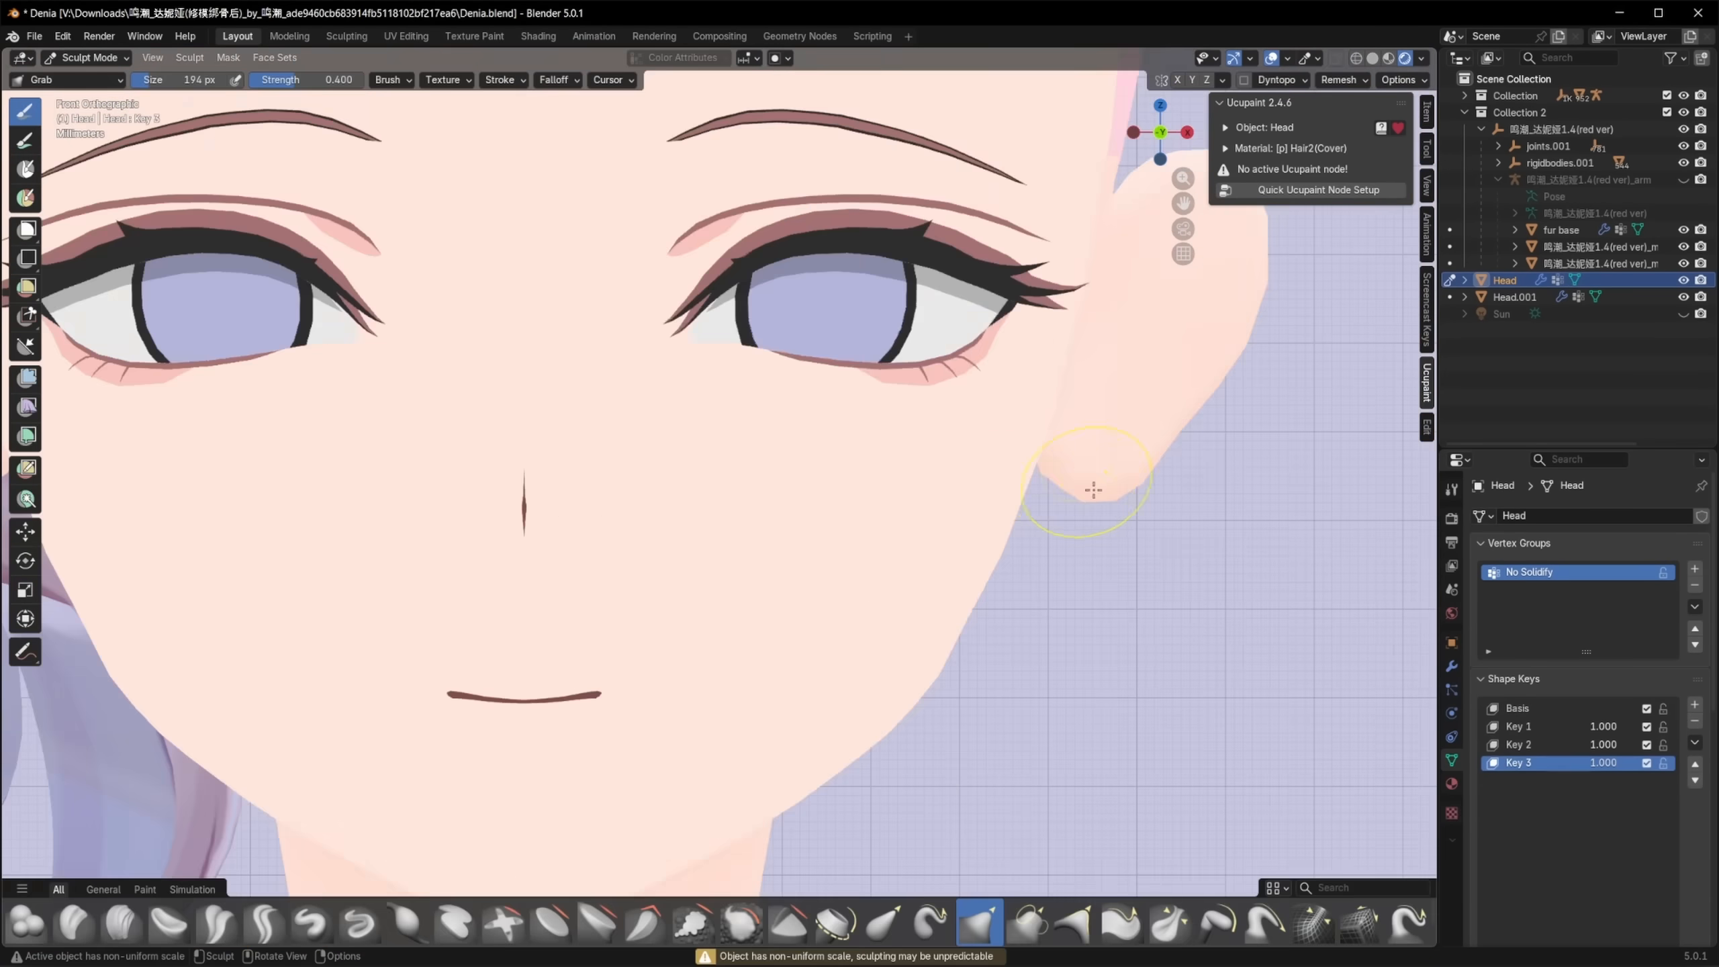
Step: Join the separated eyelid creases back into the head object and open it in Edit Mode
{"action": "key", "text": "Tab"}
{"action": "scroll", "coordinate": [880, 407], "scroll_direction": "down", "scroll_amount": 2}
{"action": "scroll", "coordinate": [756, 247], "scroll_direction": "up", "scroll_amount": 3}
{"action": "key", "text": "ctrl+j"}
{"action": "key", "text": "ctrl+Tab"}
{"action": "key", "text": "Tab"}
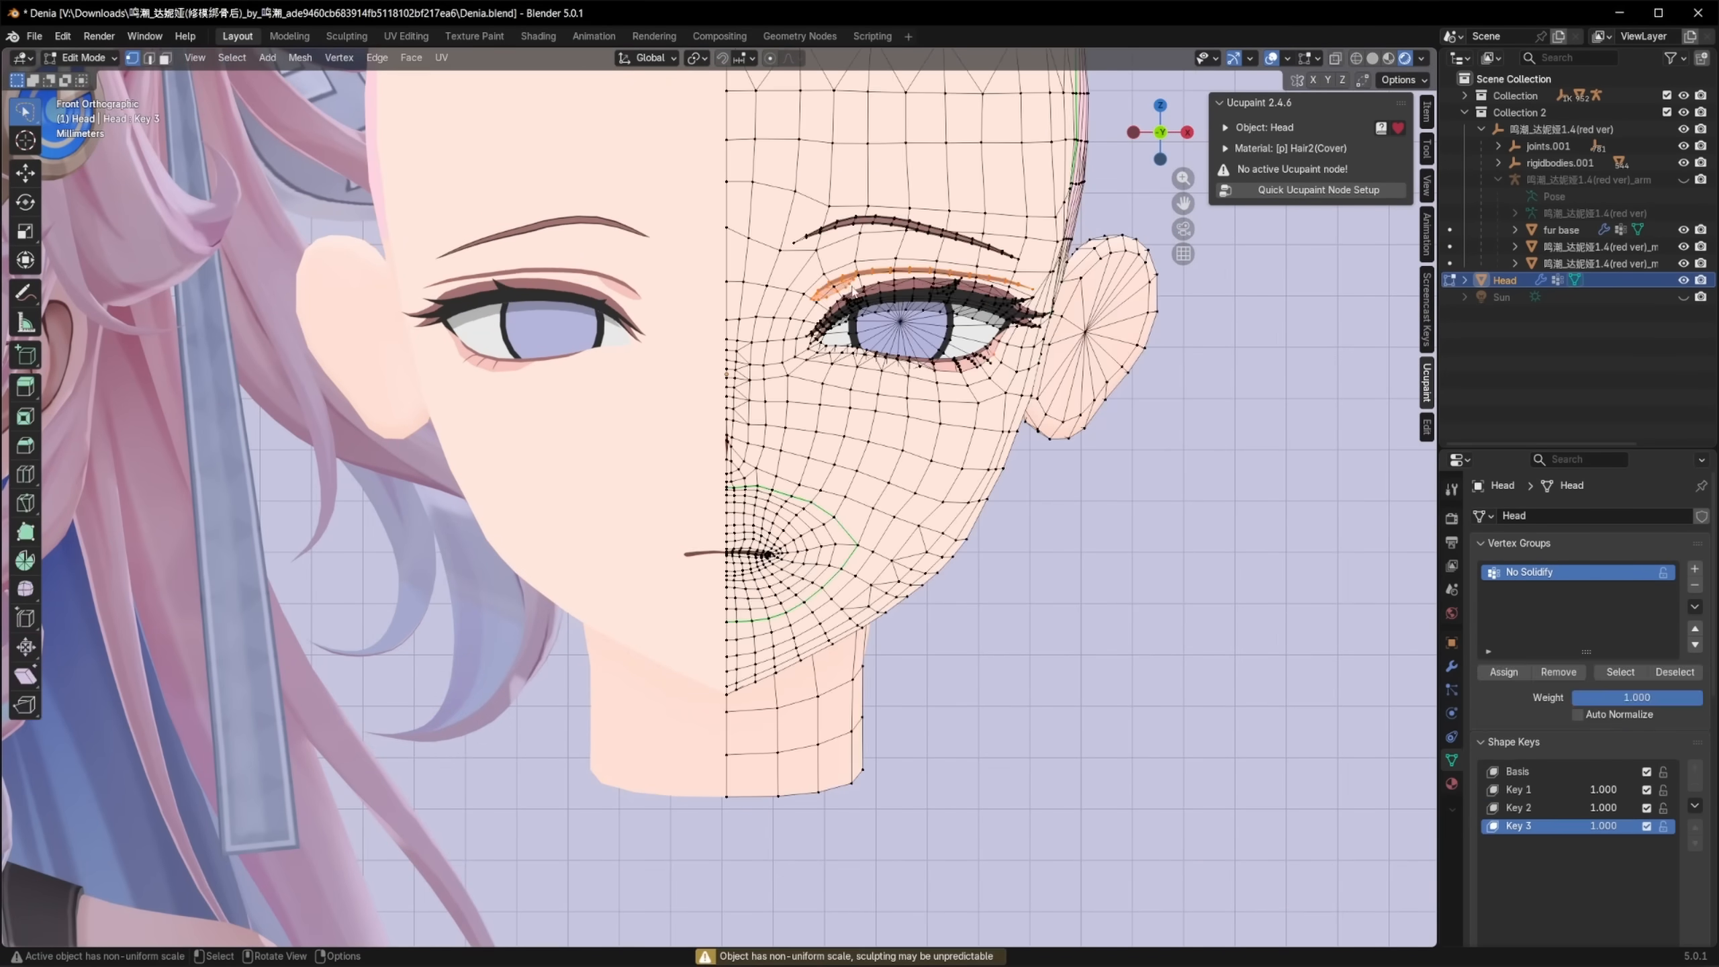
Step: Add a fourth shape key and set up the Grab brush at 401 px with Topology auto-masking for sculpting the eyes
{"action": "key", "text": "Tab"}
{"action": "left_click", "coordinate": [1694, 704]}
{"action": "scroll", "coordinate": [832, 343], "scroll_direction": "up", "scroll_amount": 1}
{"action": "left_click", "coordinate": [1452, 489]}
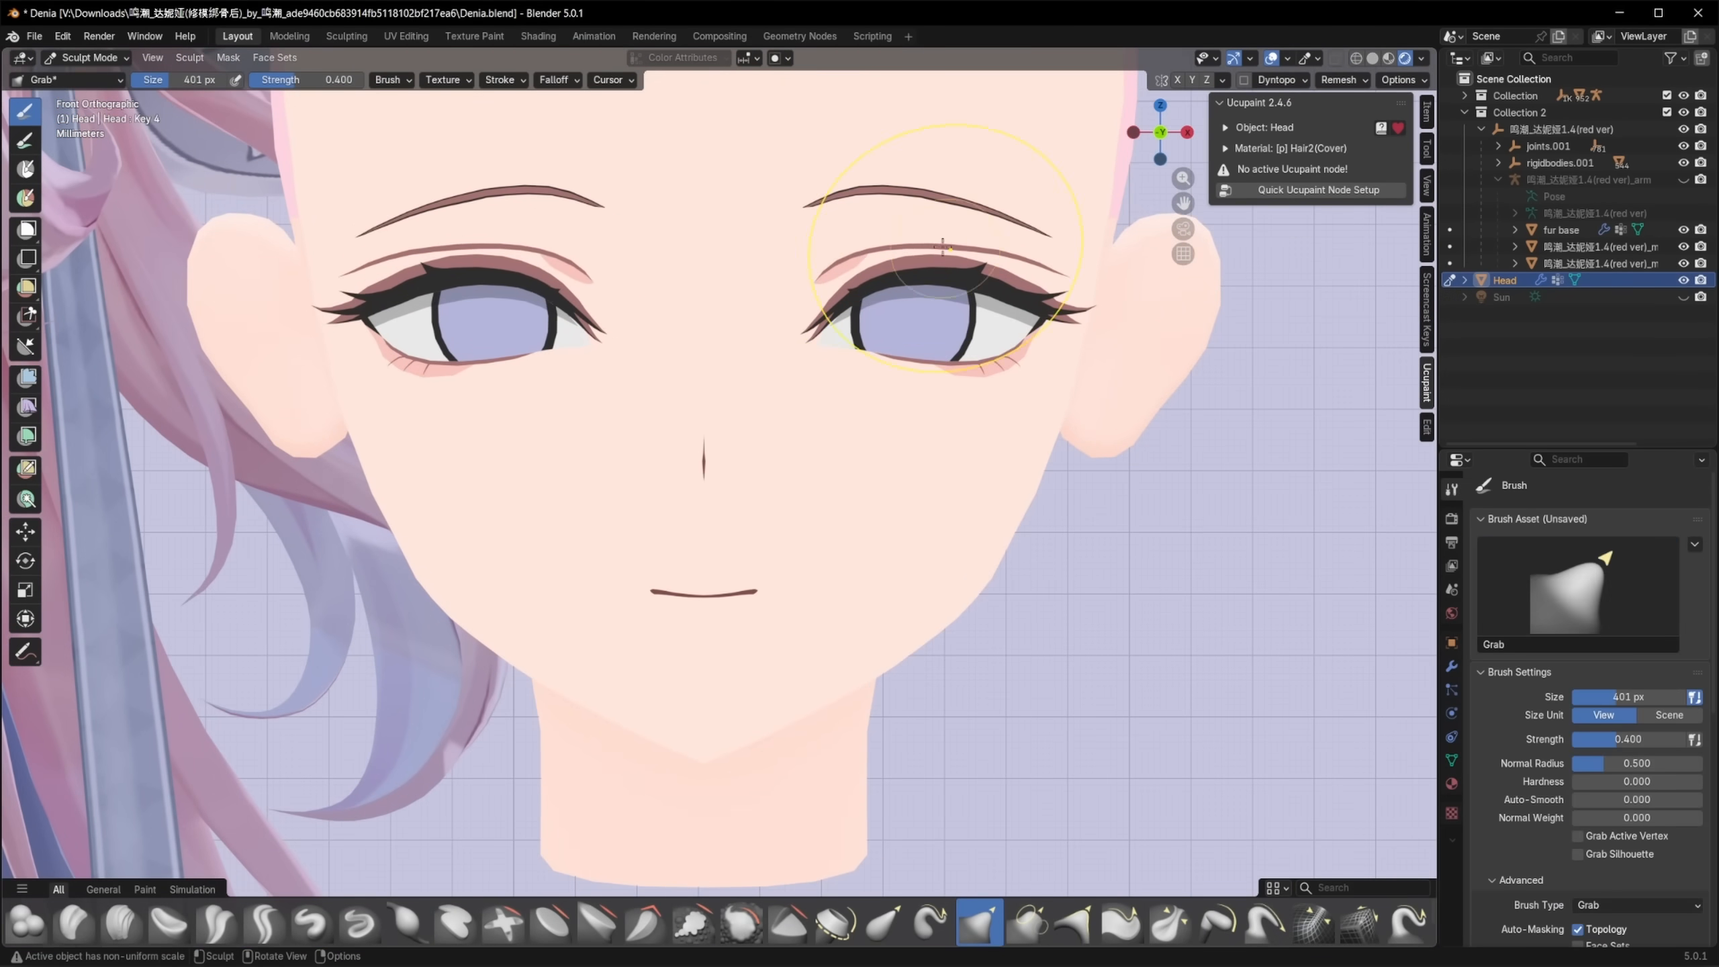
{"action": "scroll", "coordinate": [1131, 411], "scroll_direction": "down", "scroll_amount": 7}
Step: Return the head to Edit Mode and activate the Tweak selection tool
{"action": "key", "text": "ctrl+Tab"}
{"action": "left_click", "coordinate": [870, 454]}
{"action": "key", "text": "Tab"}
{"action": "scroll", "coordinate": [1004, 369], "scroll_direction": "up", "scroll_amount": 8}
{"action": "left_click", "coordinate": [1131, 296]}
{"action": "key", "text": "w"}
{"action": "key", "text": "w"}
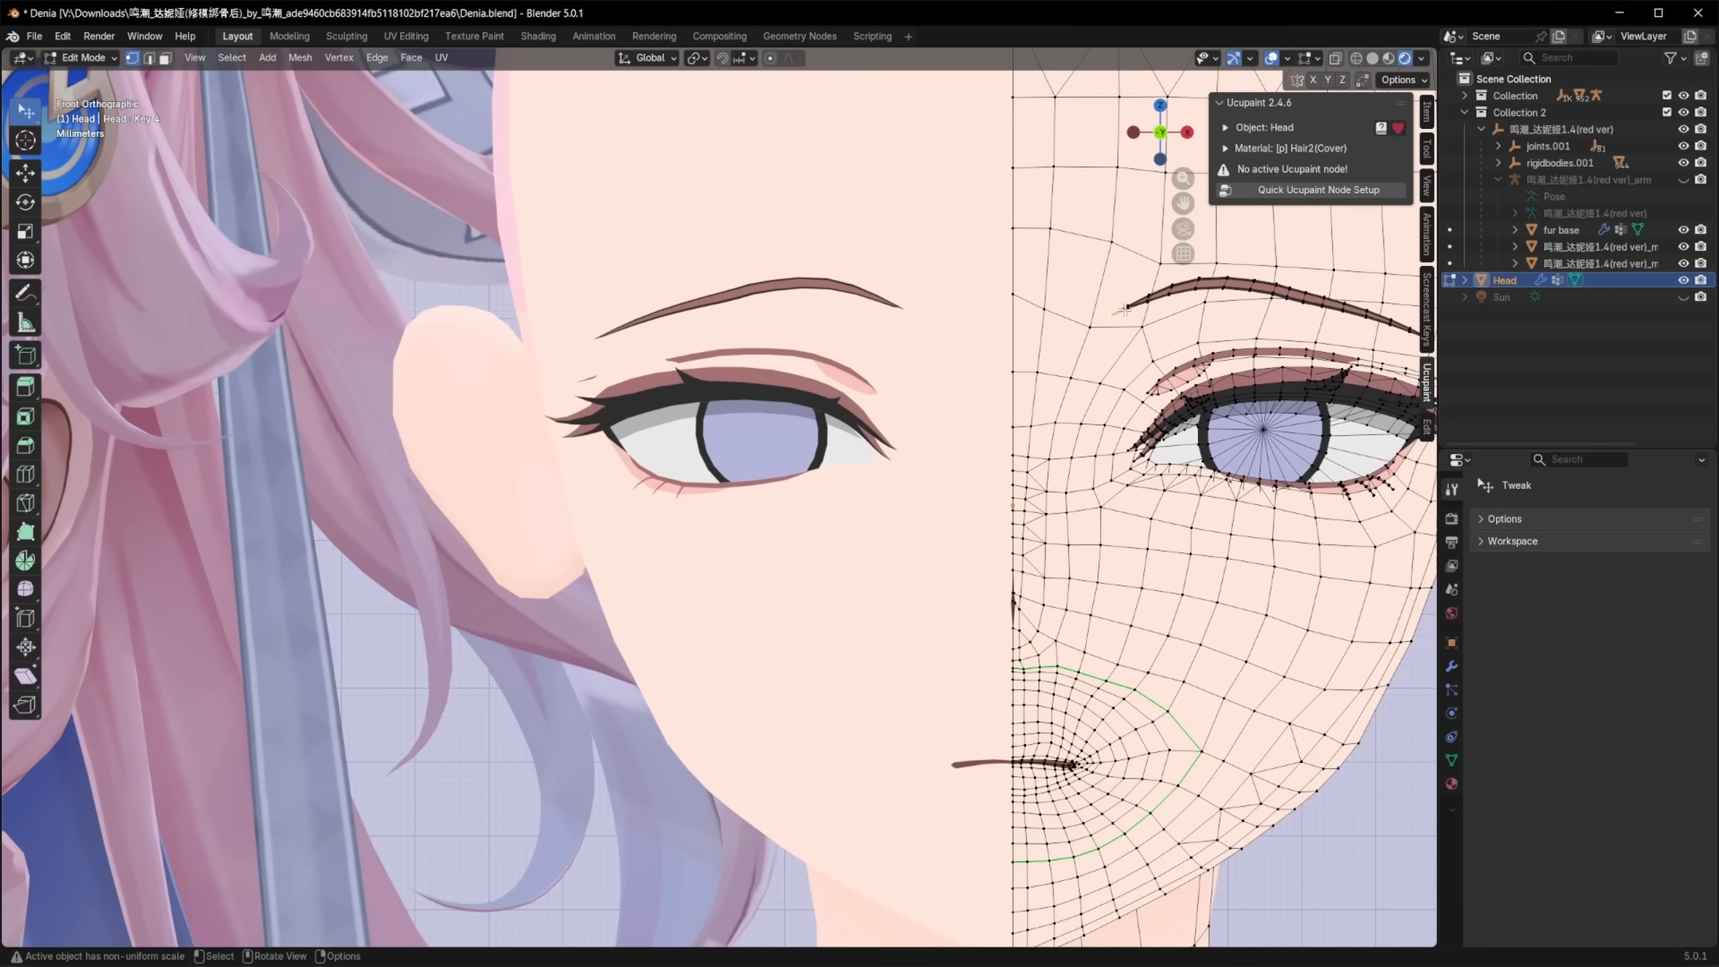
Step: Move the inner end of the eyebrow with smooth proportional editing, adjusting its depth and its position in front view
{"action": "middle_click_drag", "start_coordinate": [1215, 359], "coordinate": [1187, 395]}
{"action": "key", "text": "g"}
{"action": "left_click", "coordinate": [1179, 386]}
{"action": "key", "text": "KP_3"}
{"action": "key", "text": "KP_1"}
{"action": "key", "text": "g"}
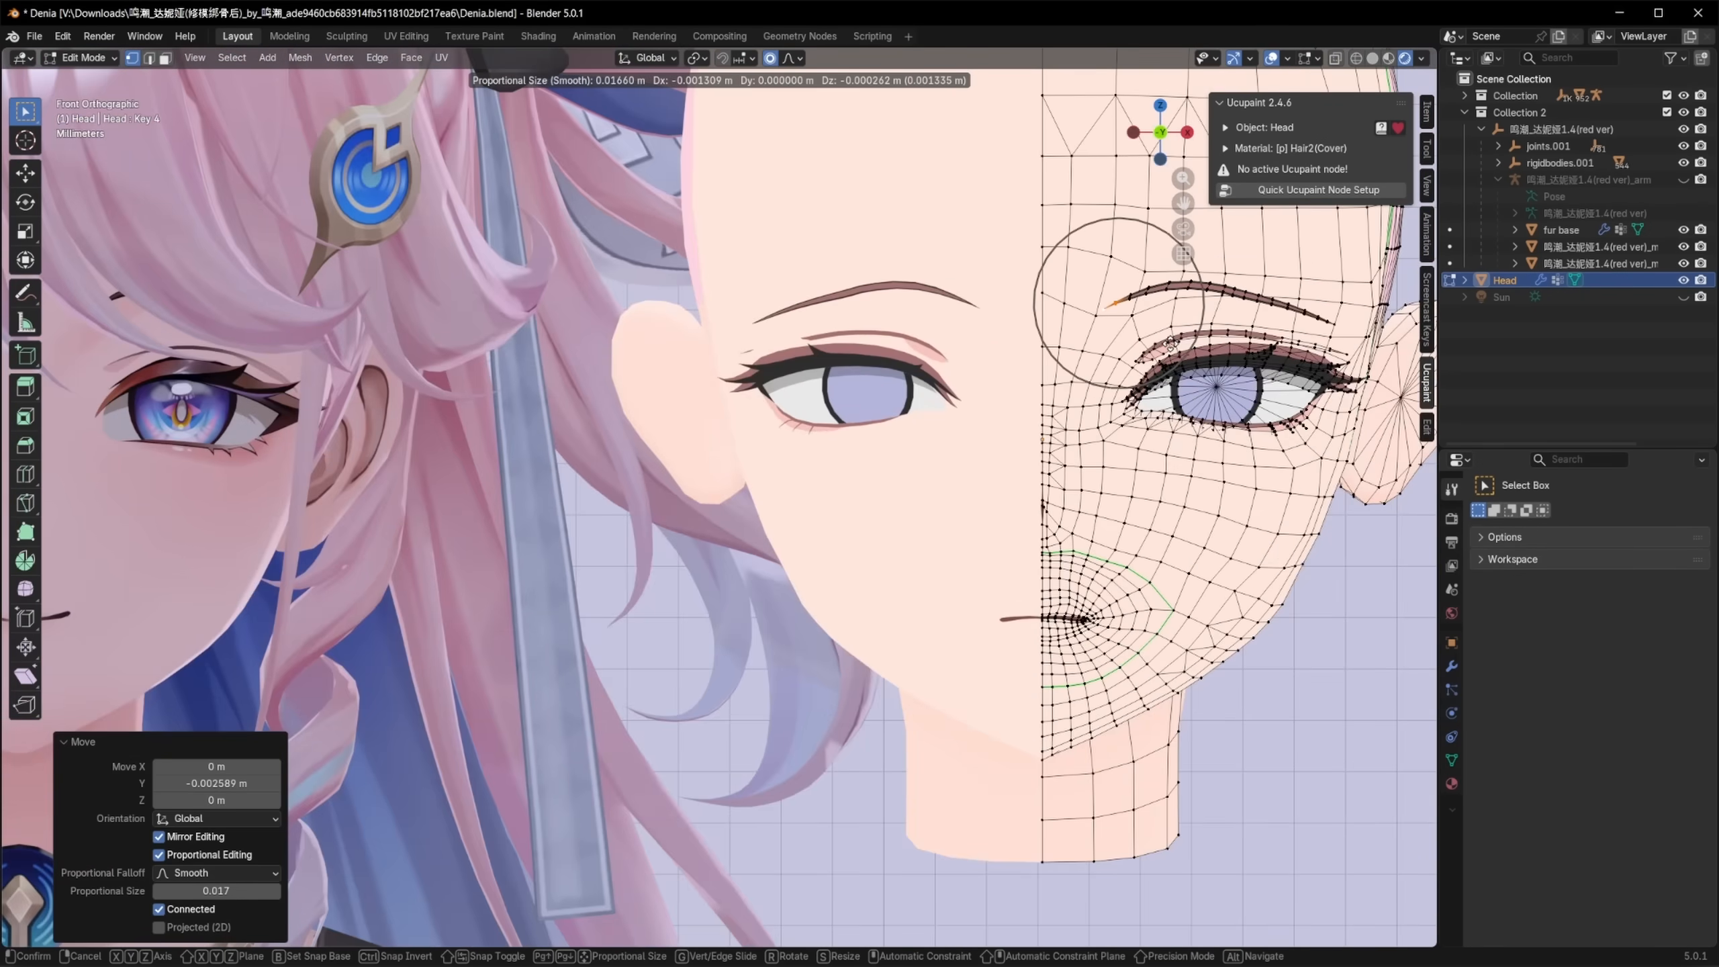
{"action": "left_click", "coordinate": [1118, 389]}
Step: Create a new shape key on the head from the current mix and zero the values of Keys 1 to 4
{"action": "key", "text": "Tab"}
{"action": "scroll", "coordinate": [1119, 391], "scroll_direction": "down", "scroll_amount": 5}
{"action": "left_click", "coordinate": [1452, 760]}
{"action": "left_click", "coordinate": [1695, 742]}
{"action": "left_click", "coordinate": [1695, 742]}
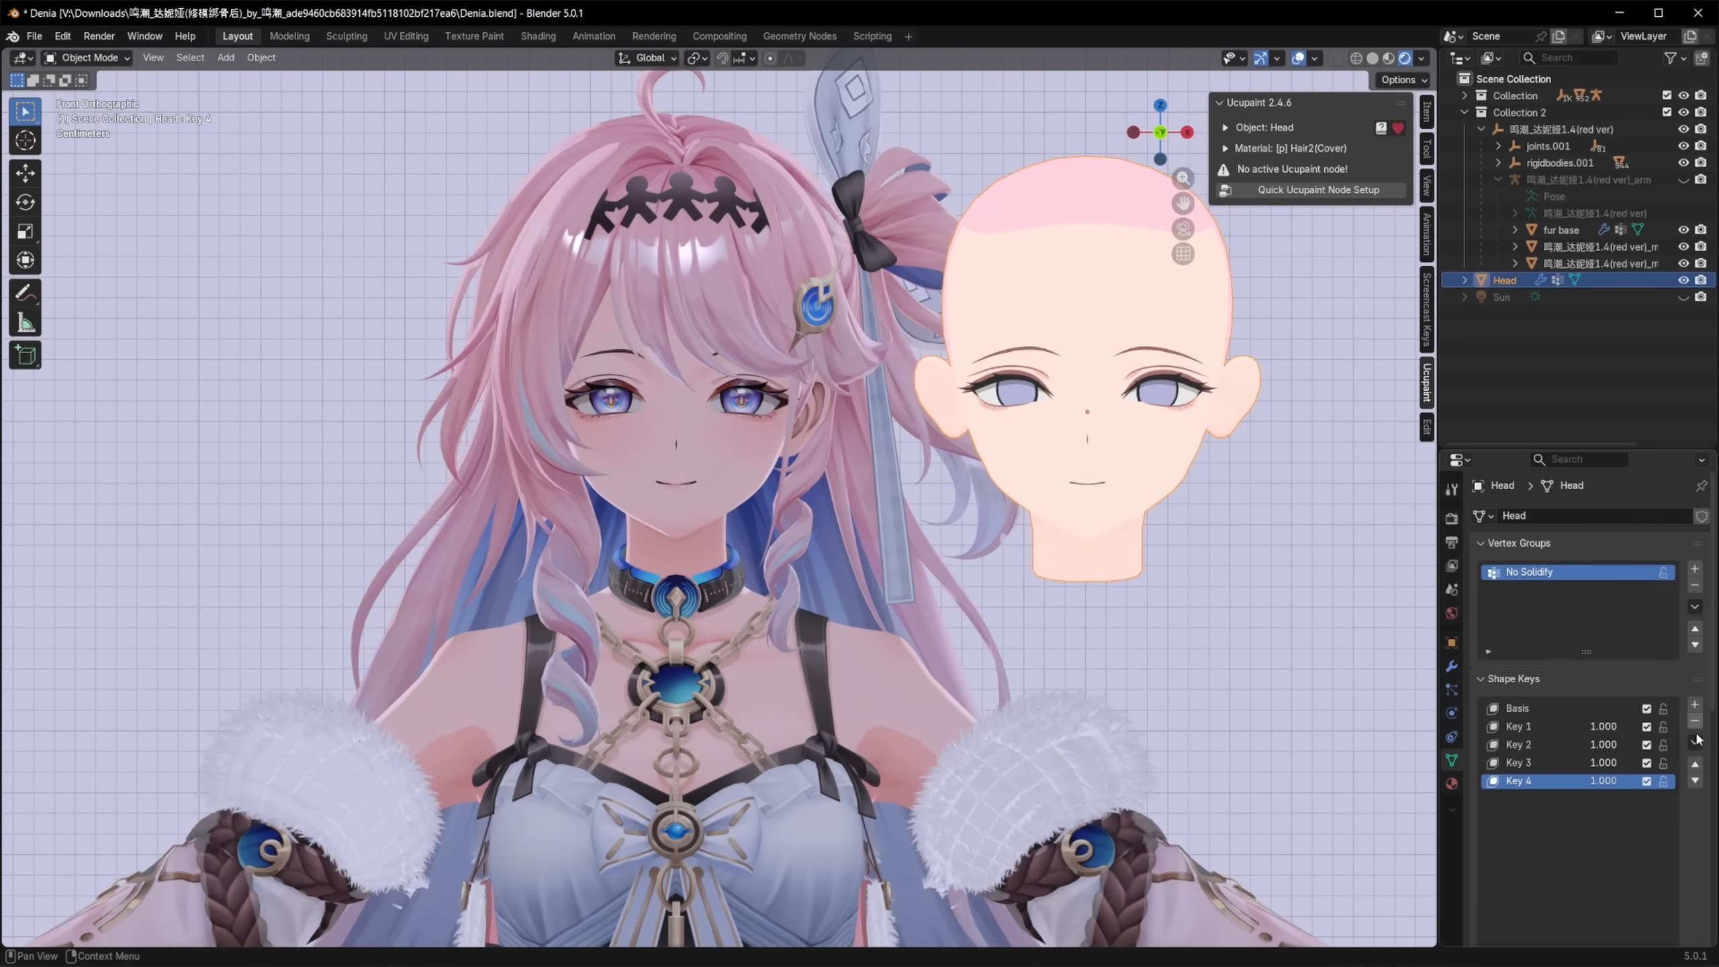
{"action": "left_click", "coordinate": [1698, 744]}
{"action": "left_click", "coordinate": [1523, 780]}
{"action": "scroll", "coordinate": [1536, 779], "scroll_direction": "down", "scroll_amount": 4}
{"action": "left_click", "coordinate": [1266, 630]}
{"action": "scroll", "coordinate": [1252, 623], "scroll_direction": "down", "scroll_amount": 1}
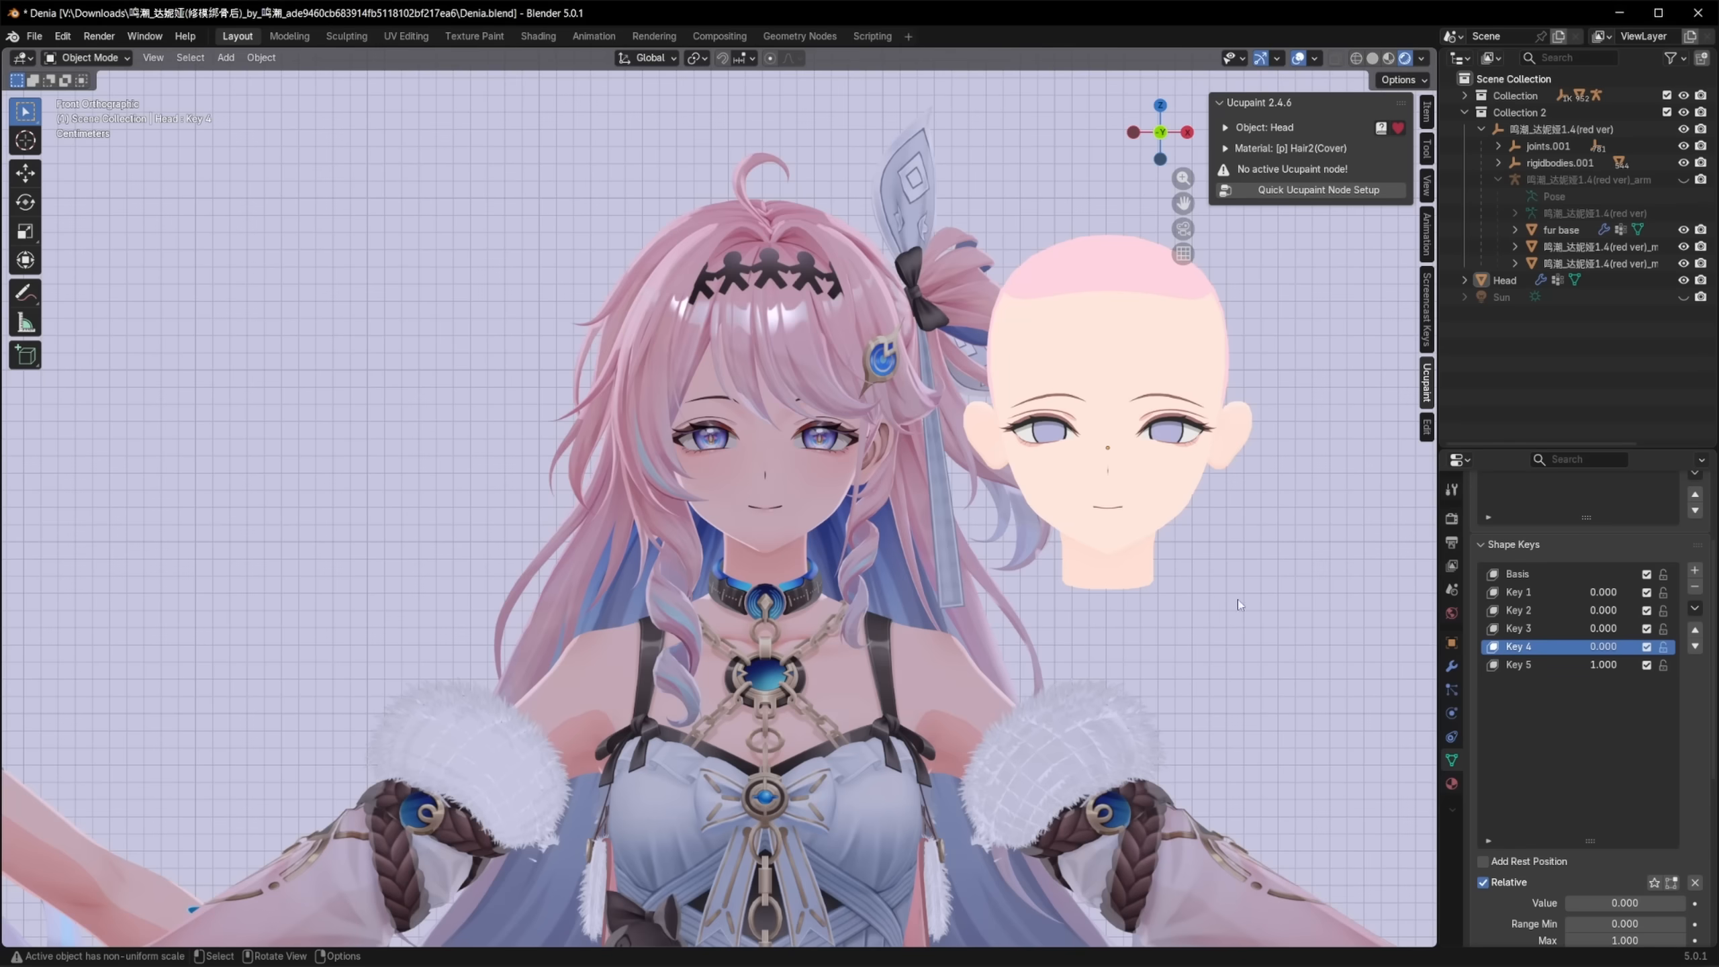
Step: Add a sixth shape key to the head and reshape the eyebrows in Sculpt Mode with the Grab brush
{"action": "middle_click_drag", "start_coordinate": [1185, 535], "coordinate": [960, 544], "text": "shift"}
{"action": "scroll", "coordinate": [975, 633], "scroll_direction": "down", "scroll_amount": 3}
{"action": "scroll", "coordinate": [1015, 633], "scroll_direction": "up", "scroll_amount": 4}
{"action": "left_click", "coordinate": [904, 415]}
{"action": "scroll", "coordinate": [904, 416], "scroll_direction": "up", "scroll_amount": 5}
{"action": "middle_click_drag", "start_coordinate": [904, 416], "coordinate": [1041, 461], "text": "shift"}
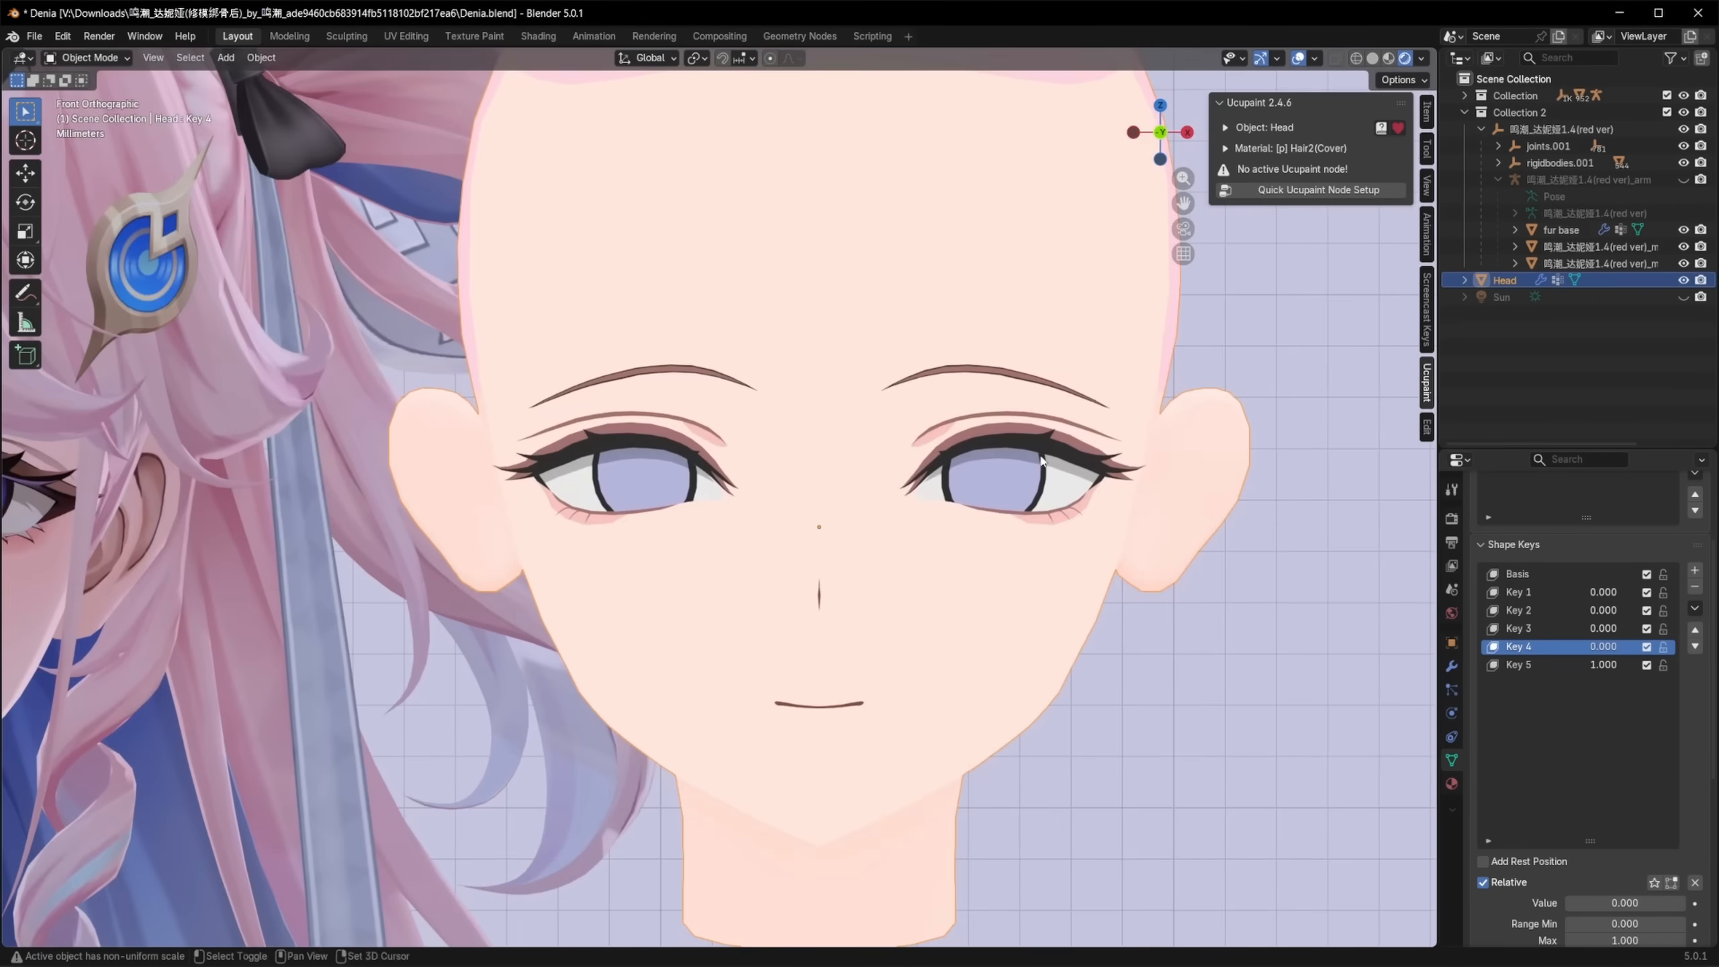
{"action": "key", "text": "ctrl+Tab"}
{"action": "scroll", "coordinate": [1112, 654], "scroll_direction": "up", "scroll_amount": 2}
{"action": "left_click_drag", "start_coordinate": [880, 246], "coordinate": [879, 252]}
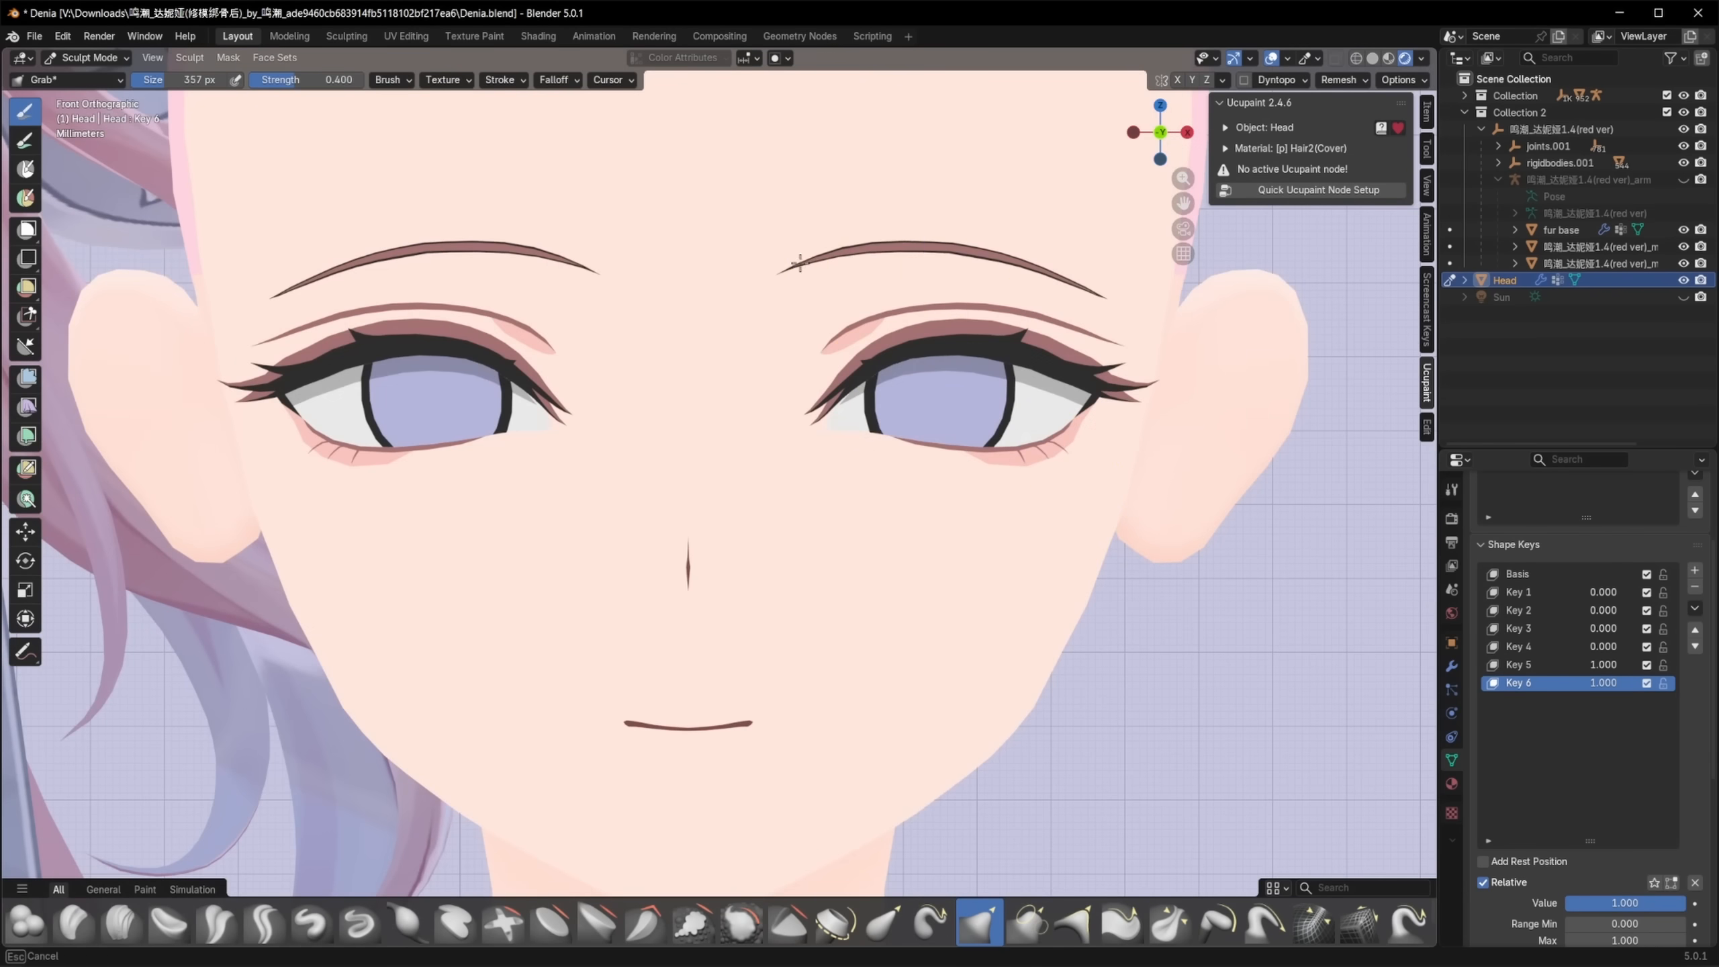
Step: Resize the Grab brush to 186 px and nudge the outer corner of the eye inward
{"action": "scroll", "coordinate": [999, 470], "scroll_direction": "down", "scroll_amount": 5}
{"action": "left_click", "coordinate": [1451, 490]}
{"action": "key", "text": "bracketright"}
{"action": "key", "text": "bracketright"}
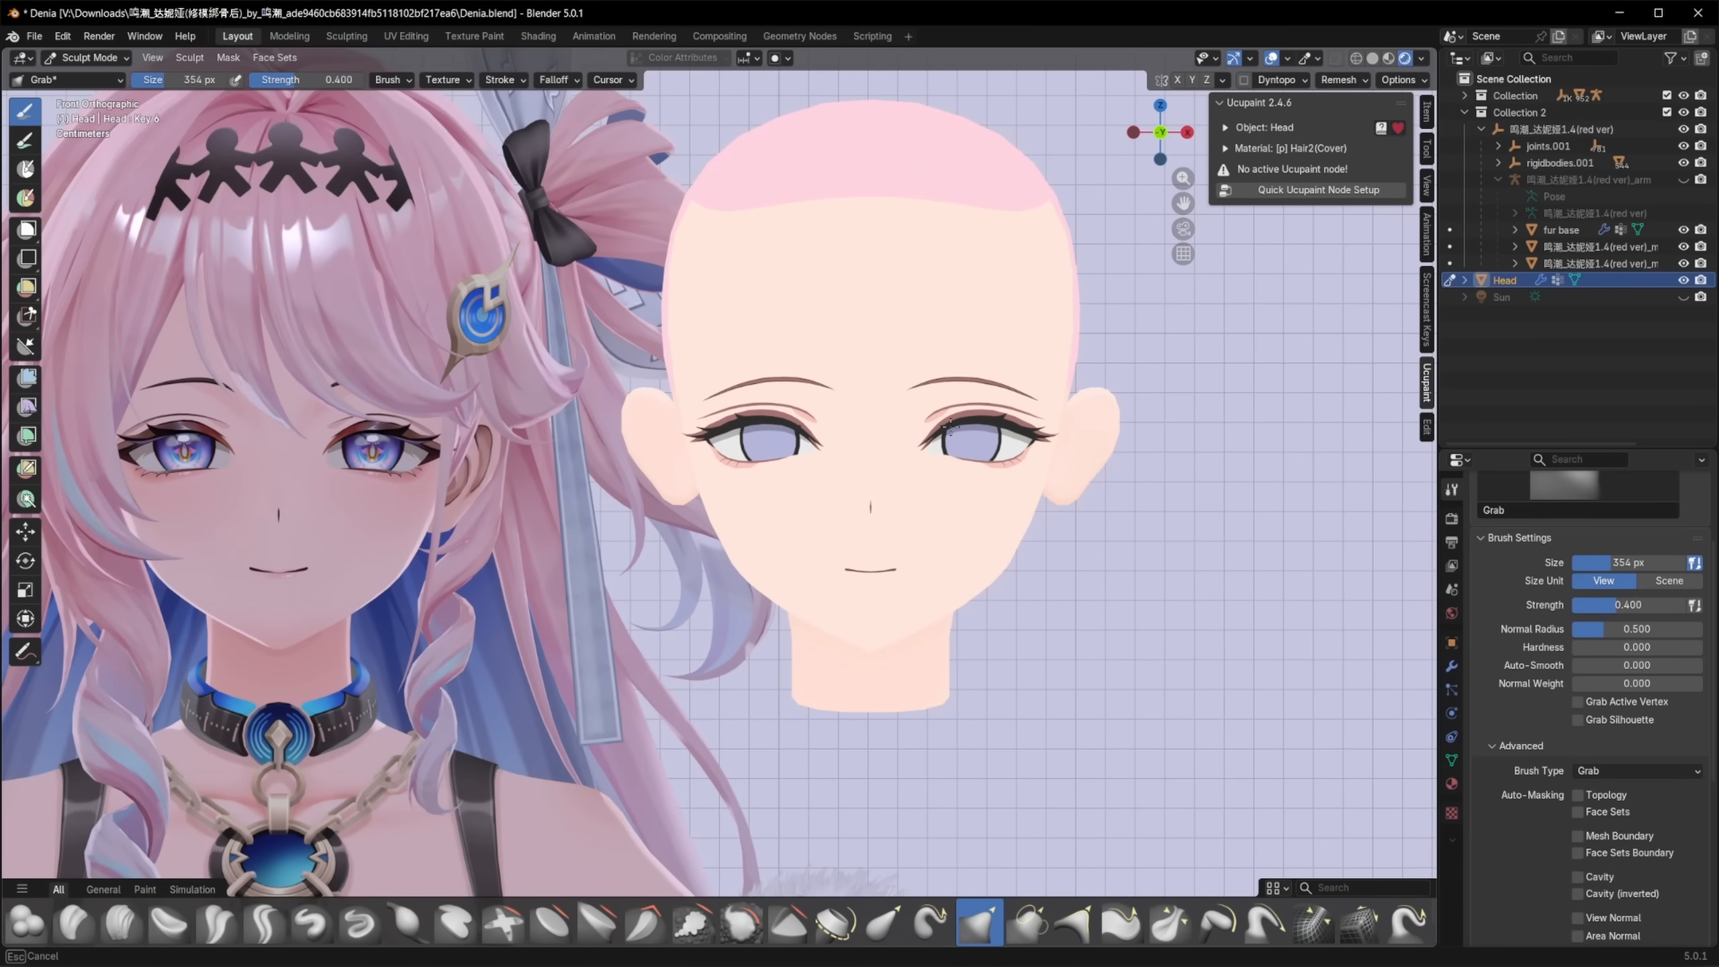
{"action": "scroll", "coordinate": [856, 496], "scroll_direction": "up", "scroll_amount": 2}
{"action": "key", "text": "bracketleft"}
{"action": "key", "text": "bracketleft"}
{"action": "key", "text": "bracketleft"}
{"action": "key", "text": "bracketleft"}
{"action": "key", "text": "bracketleft"}
{"action": "key", "text": "bracketleft"}
{"action": "scroll", "coordinate": [961, 461], "scroll_direction": "up", "scroll_amount": 2}
{"action": "left_click_drag", "start_coordinate": [1057, 439], "coordinate": [1045, 438]}
{"action": "scroll", "coordinate": [950, 423], "scroll_direction": "down", "scroll_amount": 1}
{"action": "scroll", "coordinate": [1119, 526], "scroll_direction": "down", "scroll_amount": 4}
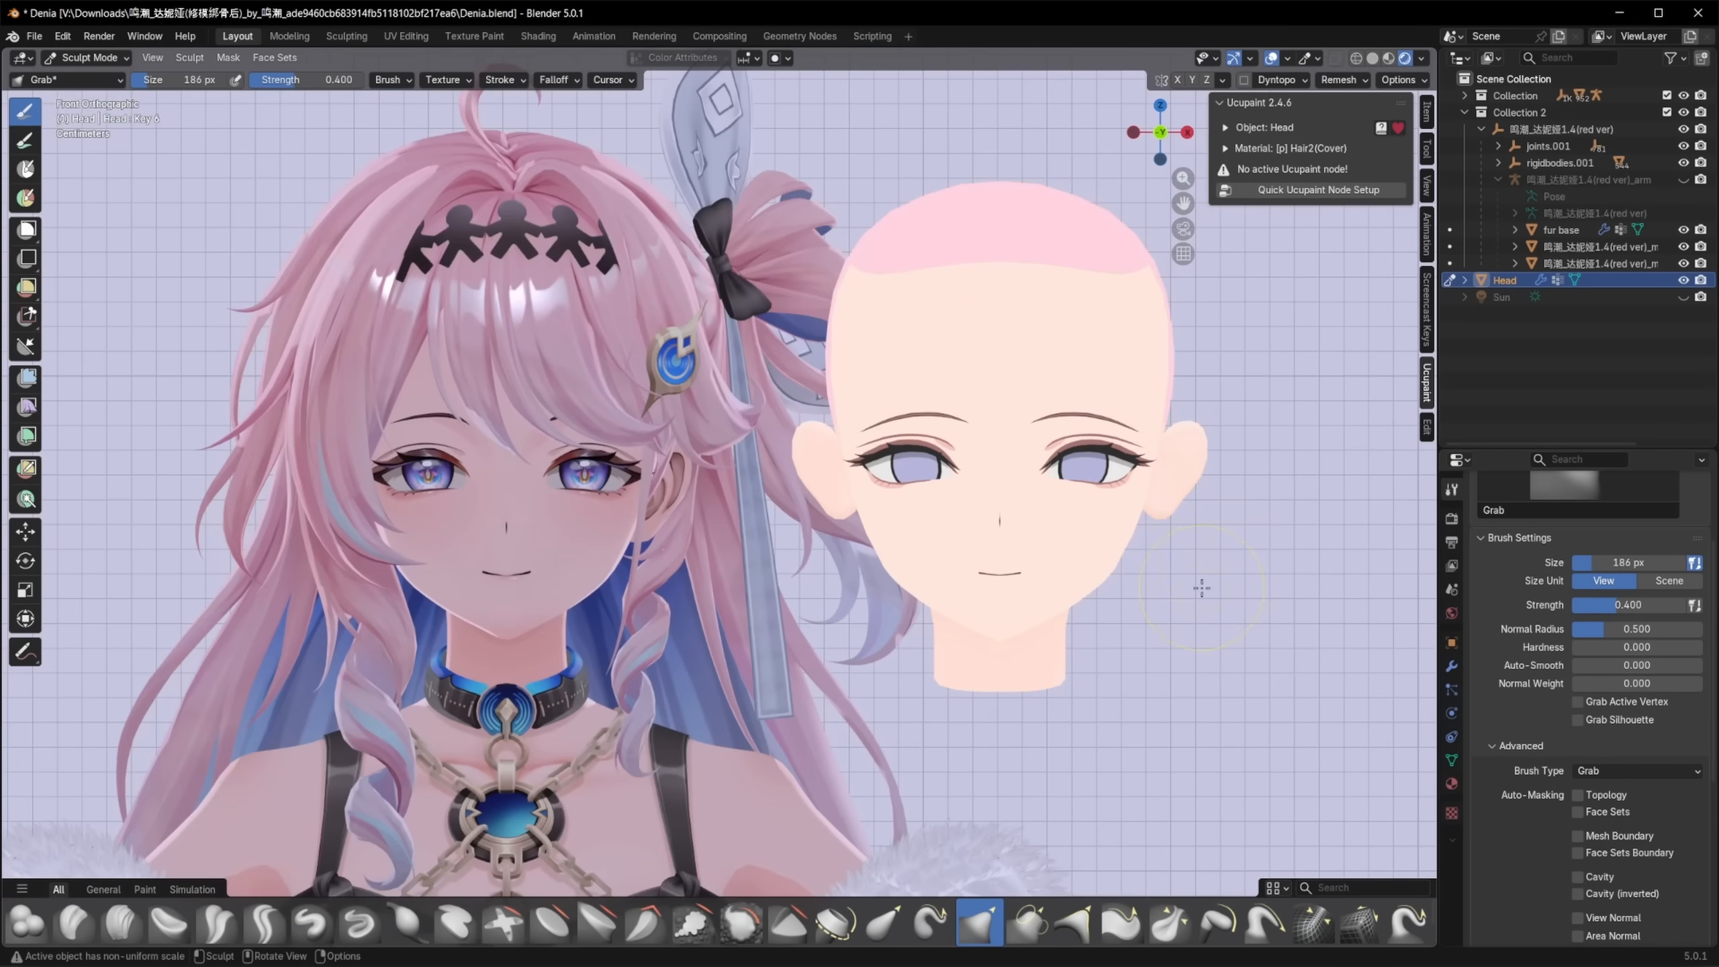
Step: Adjust the nose and mouth lines with the Grab brush at 281 px
{"action": "scroll", "coordinate": [1202, 587], "scroll_direction": "down", "scroll_amount": 1}
{"action": "scroll", "coordinate": [841, 375], "scroll_direction": "up", "scroll_amount": 6}
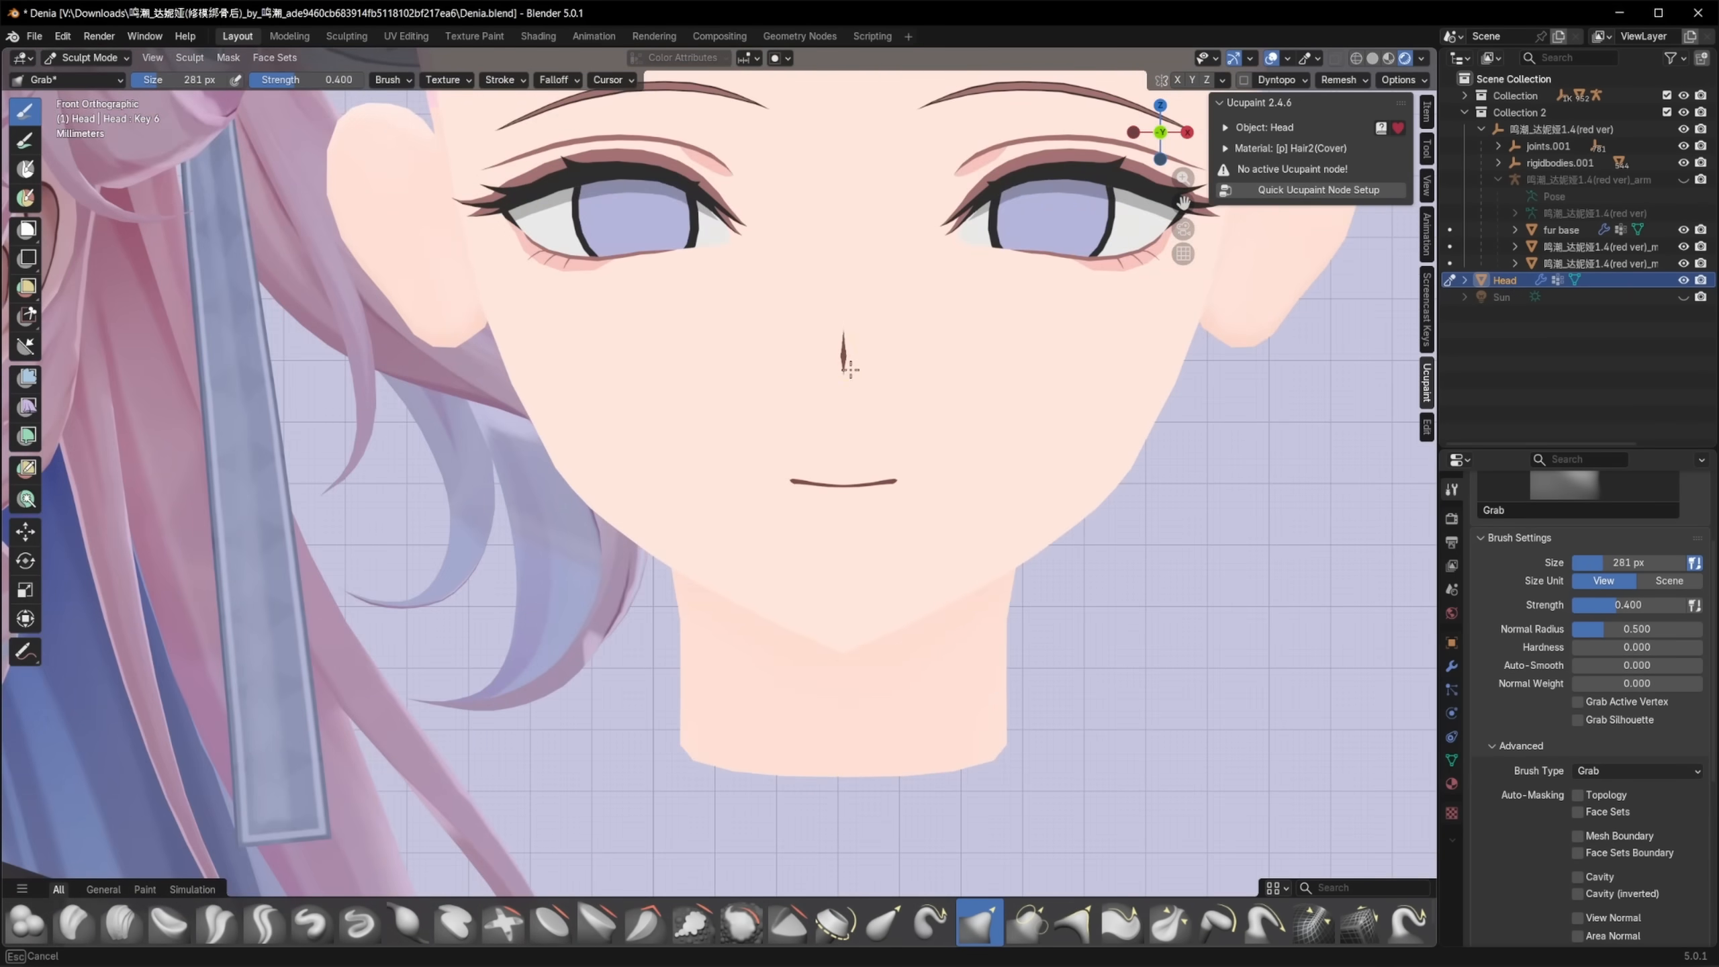
{"action": "scroll", "coordinate": [850, 368], "scroll_direction": "down", "scroll_amount": 6}
{"action": "scroll", "coordinate": [921, 414], "scroll_direction": "up", "scroll_amount": 14}
{"action": "scroll", "coordinate": [1029, 527], "scroll_direction": "down", "scroll_amount": 4}
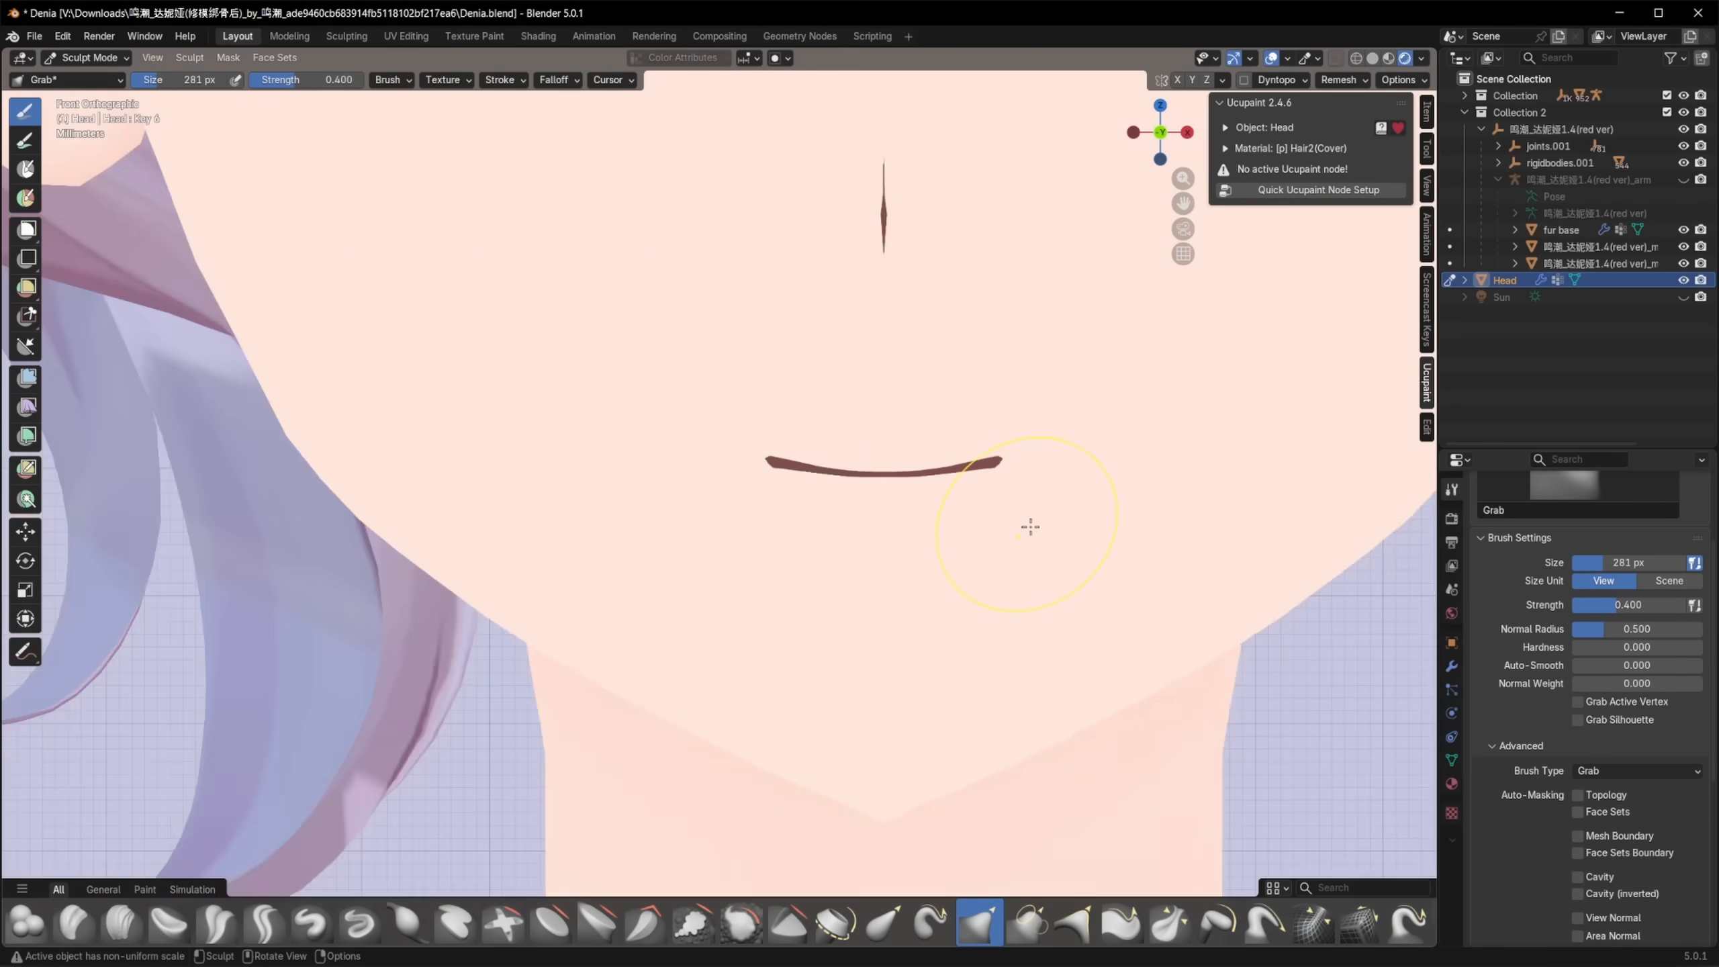
{"action": "scroll", "coordinate": [1002, 521], "scroll_direction": "down", "scroll_amount": 2}
{"action": "scroll", "coordinate": [865, 311], "scroll_direction": "up", "scroll_amount": 7}
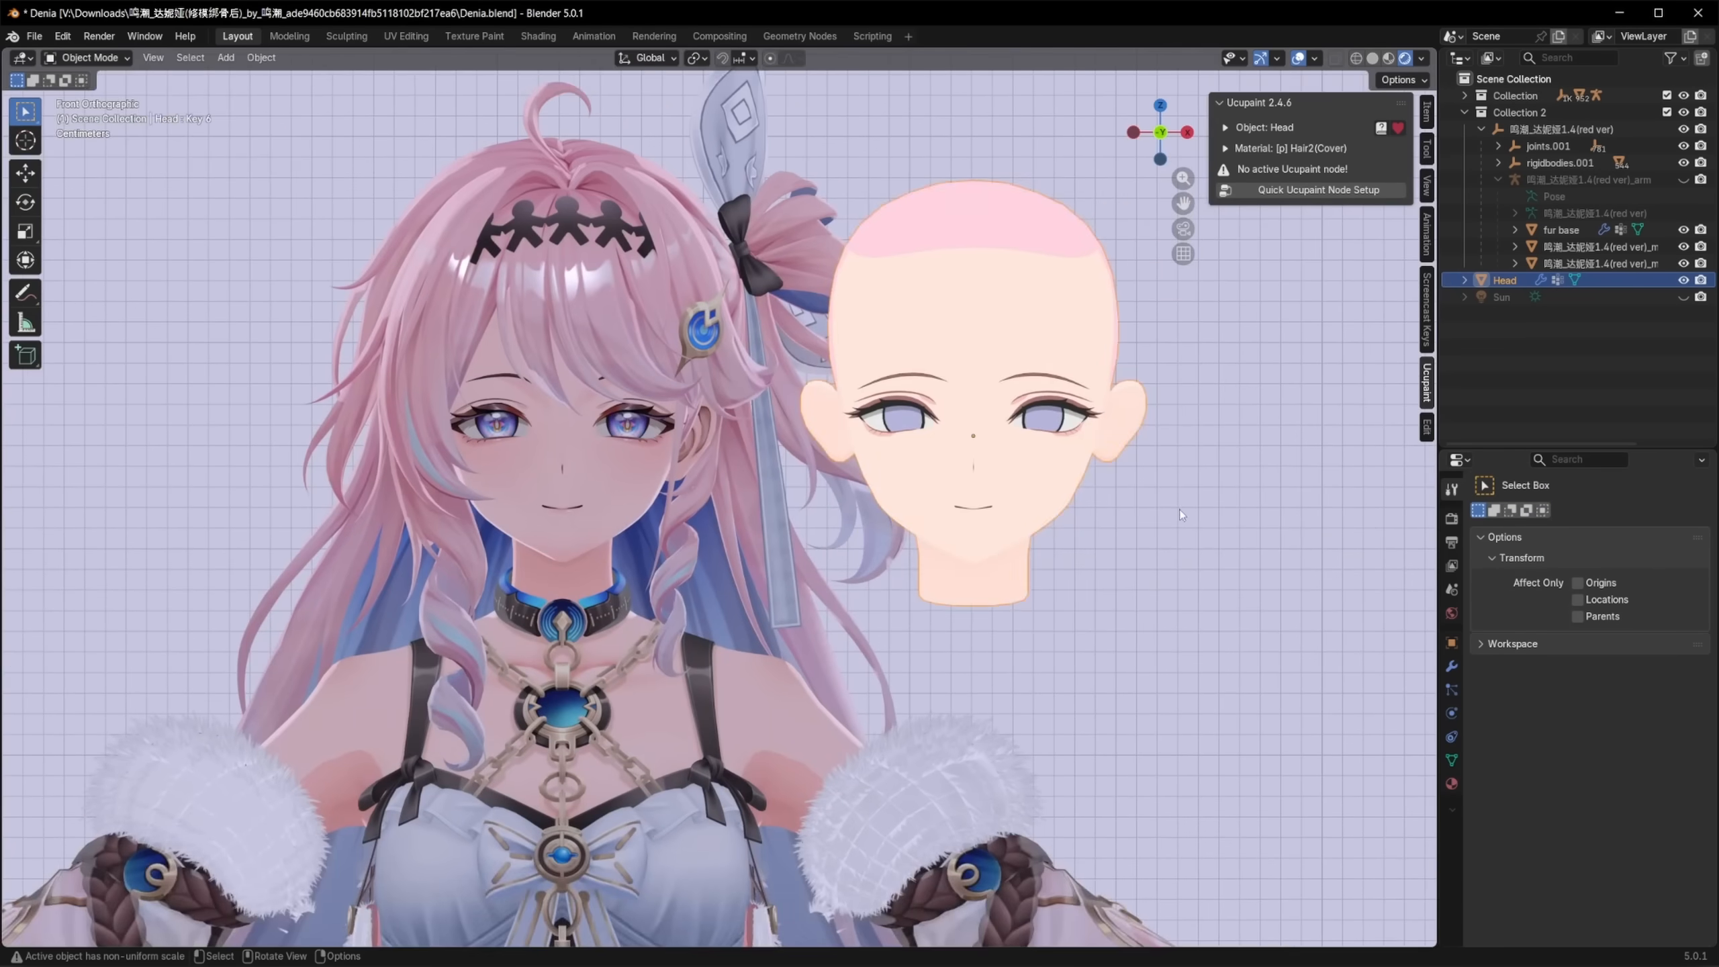
Step: Show the head in wireframe and edit the vertices above the eyebrow in Edit Mode
{"action": "key", "text": "shift+z"}
{"action": "scroll", "coordinate": [1102, 471], "scroll_direction": "up", "scroll_amount": 7}
{"action": "key", "text": "Tab"}
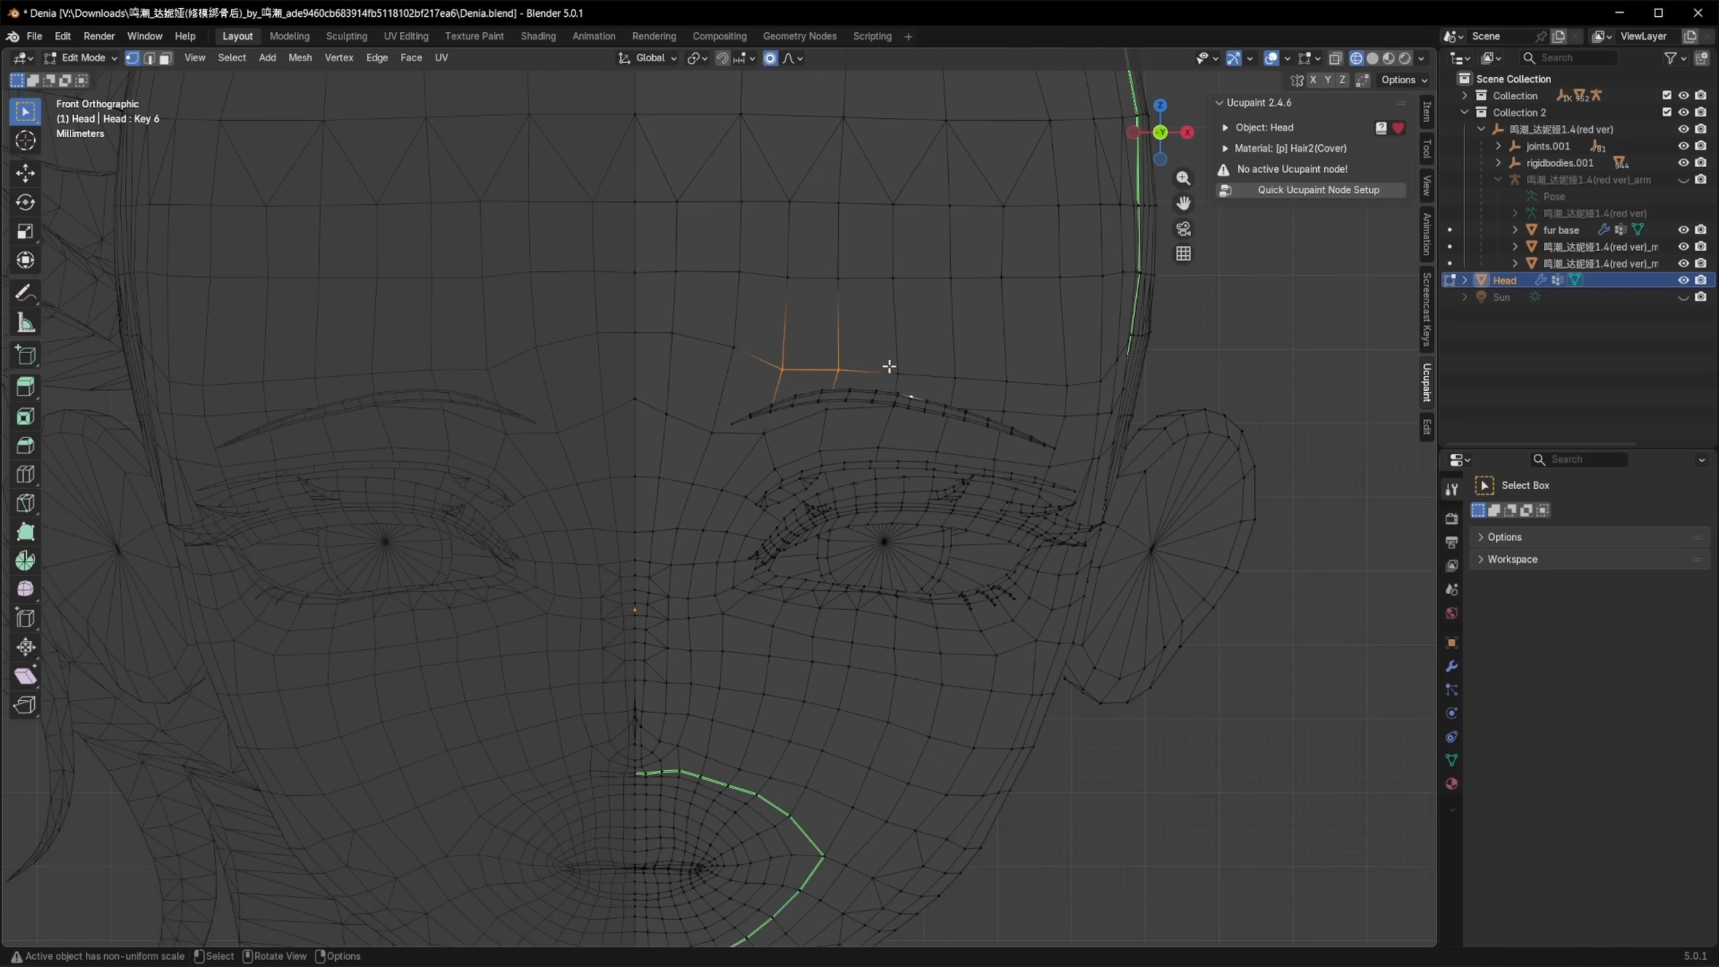
{"action": "left_click", "coordinate": [1001, 376]}
{"action": "scroll", "coordinate": [1079, 366], "scroll_direction": "down", "scroll_amount": 5}
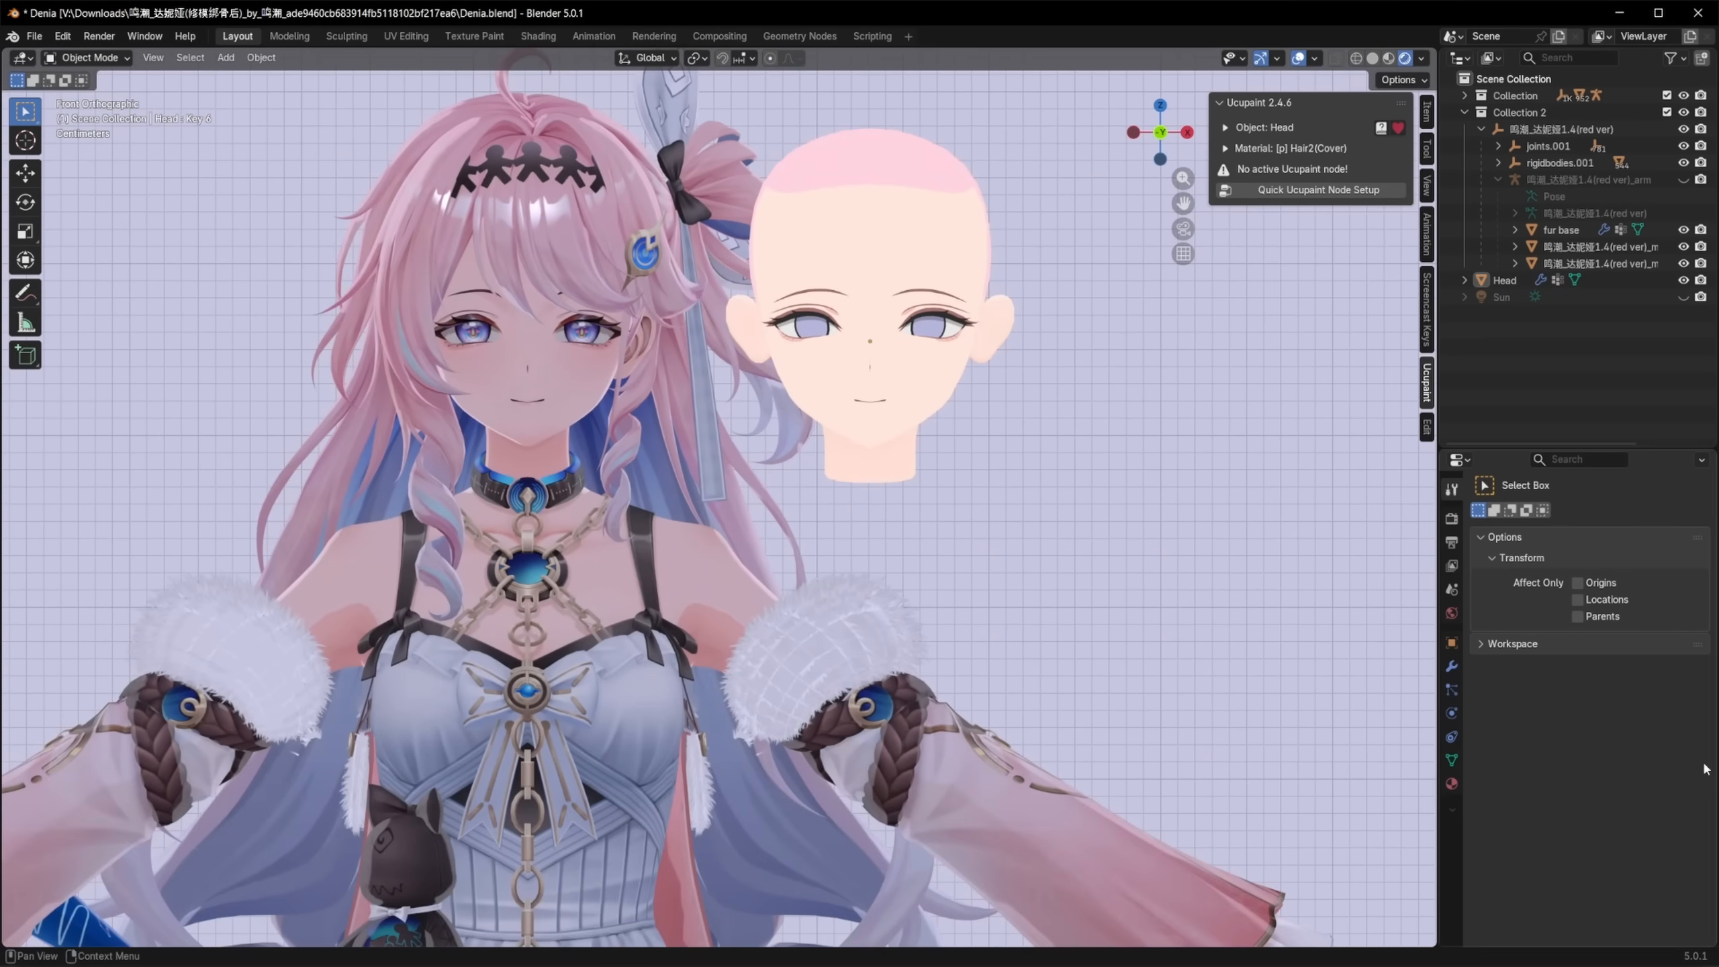
Step: Lower the eighth shape key's value to 0.301, add a ninth shape key and open the head in Edit Mode
{"action": "left_click", "coordinate": [1452, 759]}
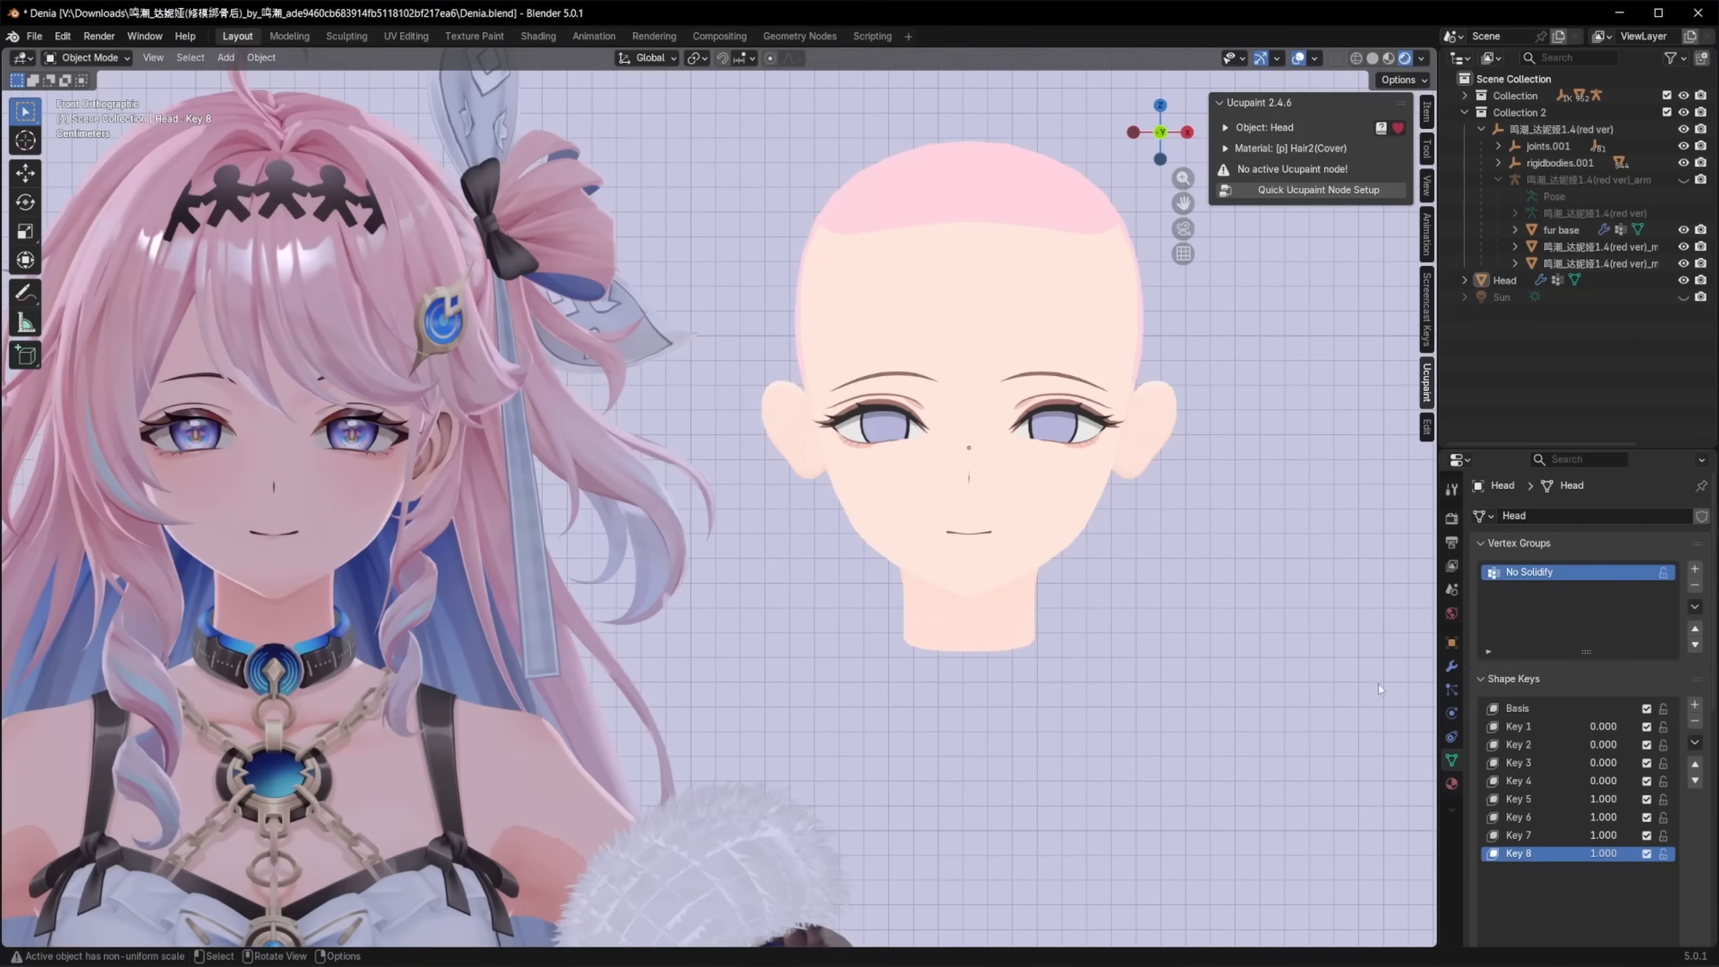
{"action": "left_click", "coordinate": [1695, 744]}
{"action": "left_click", "coordinate": [1656, 549]}
{"action": "scroll", "coordinate": [1576, 676], "scroll_direction": "down", "scroll_amount": 5}
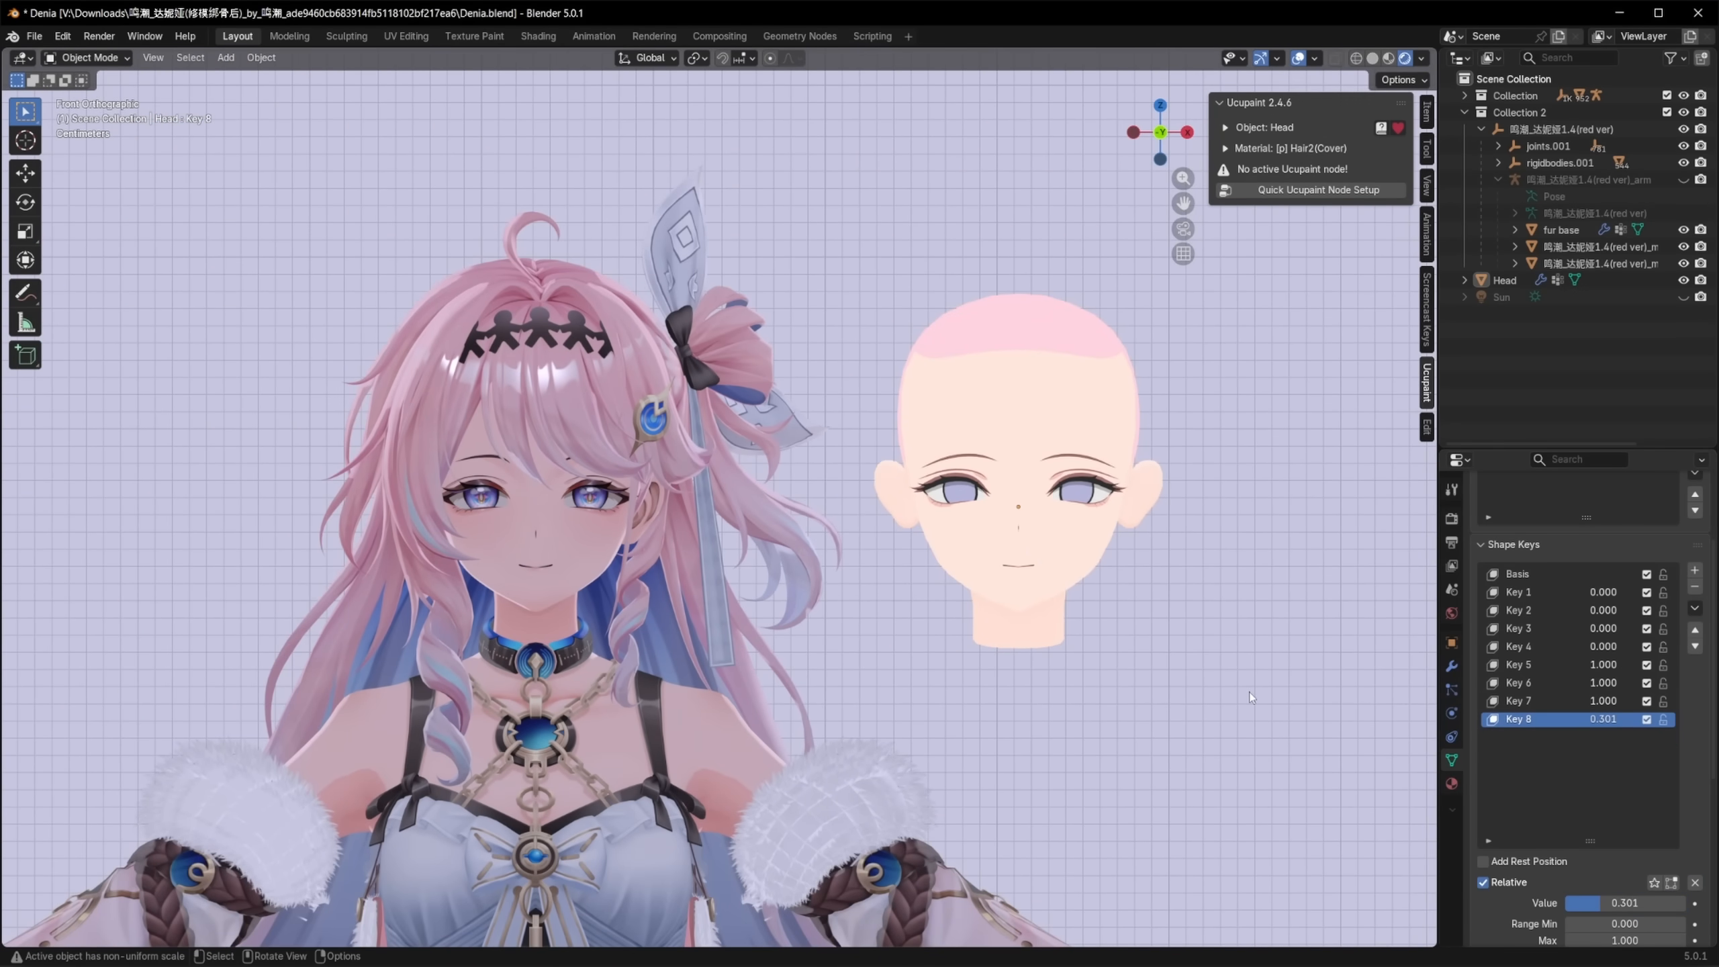
{"action": "scroll", "coordinate": [1249, 692], "scroll_direction": "up", "scroll_amount": 5}
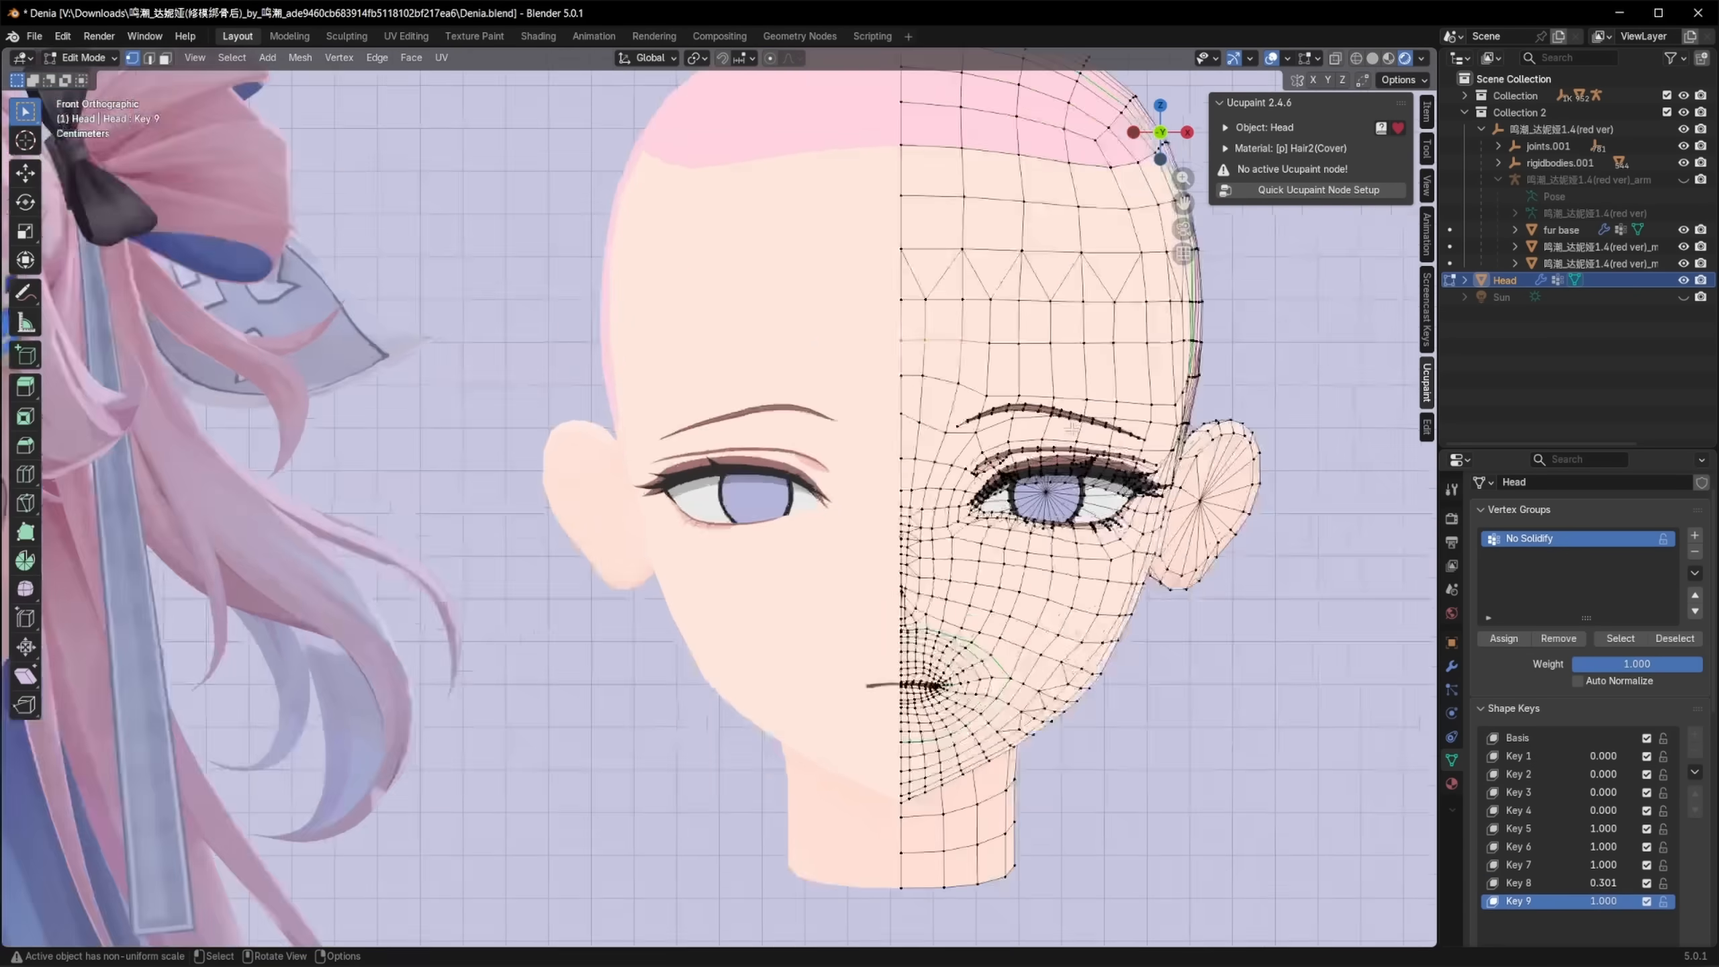
{"action": "scroll", "coordinate": [1104, 436], "scroll_direction": "up", "scroll_amount": 3}
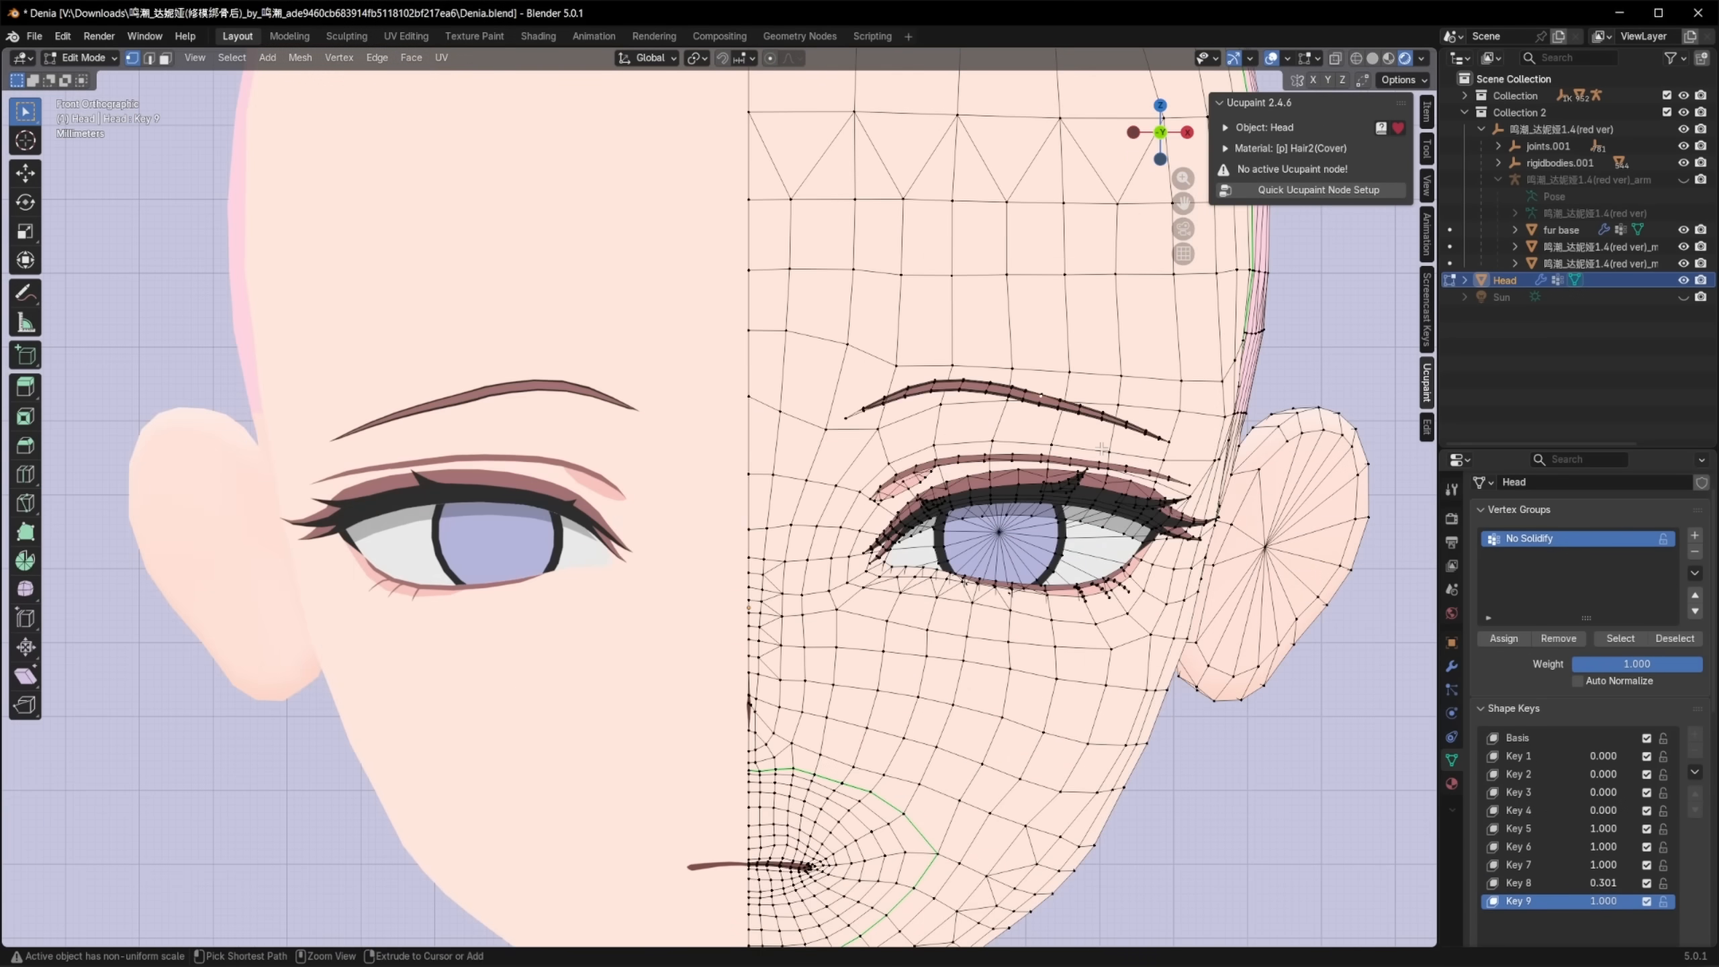
Step: Select the outer part of the eyebrow by growing from its tip, scale it along X and move it
{"action": "key", "text": "l"}
{"action": "left_click", "coordinate": [1170, 440]}
{"action": "key", "text": "ctrl+KP_Add"}
{"action": "key", "text": "ctrl+KP_Add"}
{"action": "key", "text": "ctrl+KP_Add"}
{"action": "key", "text": "ctrl+KP_Add"}
{"action": "key", "text": "ctrl+KP_Add"}
{"action": "key", "text": "s"}
{"action": "key", "text": "x"}
{"action": "left_click", "coordinate": [1168, 397]}
{"action": "key", "text": "g"}
{"action": "left_click", "coordinate": [1139, 395]}
Step: Shift the outer part of the eyebrow -0.00216 m along Y and rotate it about global Z to follow the forehead
{"action": "middle_click_drag", "start_coordinate": [1144, 403], "coordinate": [1056, 498]}
{"action": "key", "text": "g"}
{"action": "key", "text": "z"}
{"action": "left_click", "coordinate": [1169, 474]}
{"action": "key", "text": "o"}
{"action": "key", "text": "g"}
{"action": "key", "text": "x"}
{"action": "left_click", "coordinate": [1030, 492]}
{"action": "key", "text": "g"}
{"action": "key", "text": "z"}
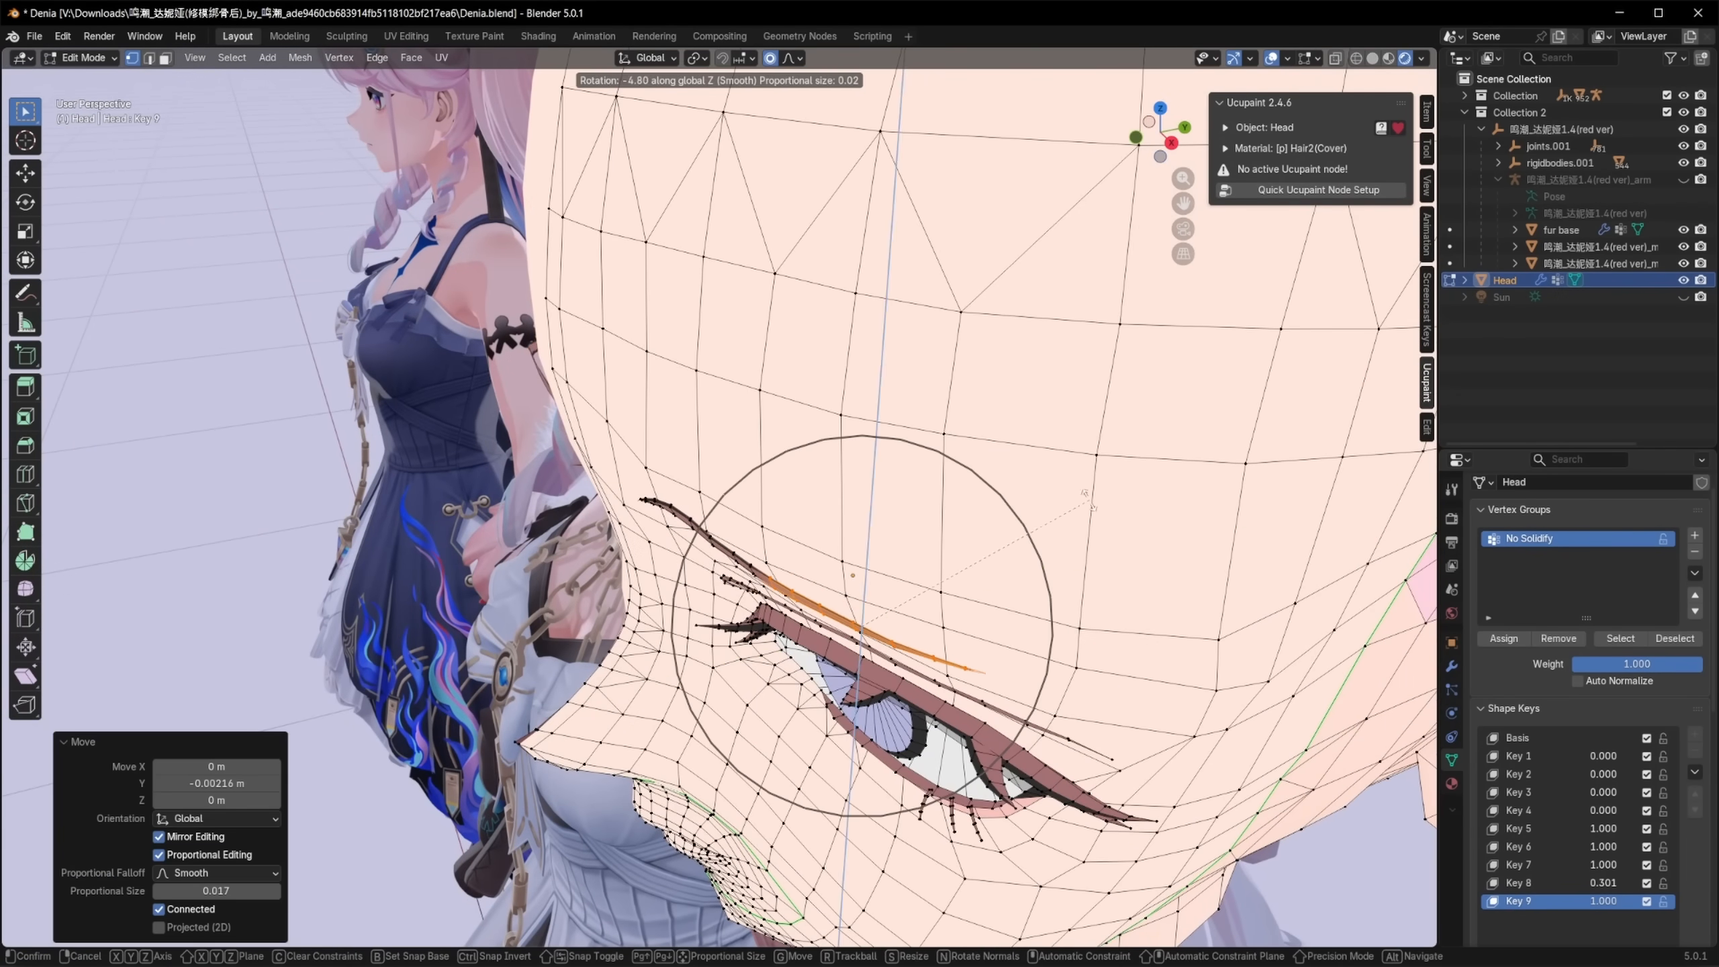
{"action": "left_click", "coordinate": [1029, 477]}
Step: Select the whole linked eyebrow and shift it along Z in front view
{"action": "key", "text": "Tab"}
{"action": "key", "text": "KP_1"}
{"action": "scroll", "coordinate": [999, 453], "scroll_direction": "up", "scroll_amount": 1}
{"action": "key", "text": "Tab"}
{"action": "key", "text": "ctrl+l"}
{"action": "key", "text": "g"}
{"action": "key", "text": "z"}
{"action": "left_click", "coordinate": [1081, 441]}
{"action": "key", "text": "Tab"}
Step: Add a tenth shape key and pull the outer end of the eyebrow in Sculpt Mode
{"action": "left_click", "coordinate": [1695, 673]}
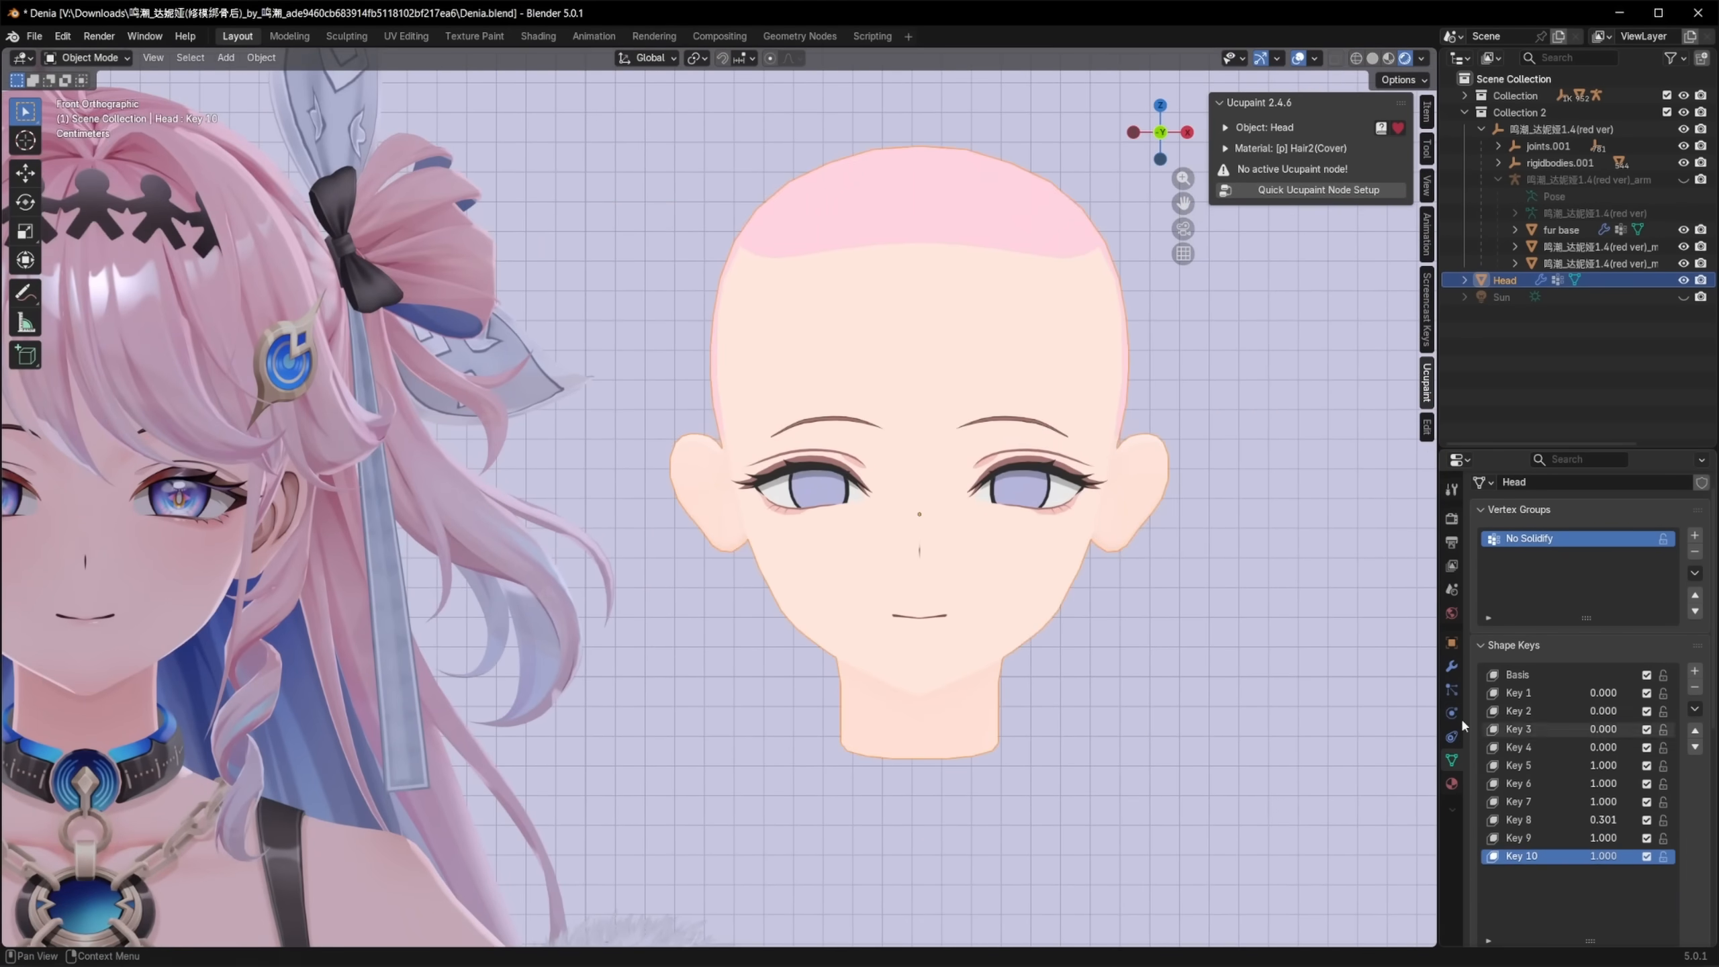
{"action": "key", "text": "ctrl+Tab"}
{"action": "scroll", "coordinate": [1083, 474], "scroll_direction": "up", "scroll_amount": 8}
{"action": "left_click_drag", "start_coordinate": [1066, 288], "coordinate": [1143, 326]}
Step: Select the outer tip of the eyebrow, grow the selection, move it along Y and rotate it
{"action": "key", "text": "Tab"}
{"action": "left_click", "coordinate": [1140, 320]}
{"action": "middle_click_drag", "start_coordinate": [1172, 337], "coordinate": [1262, 339]}
{"action": "key", "text": "ctrl+KP_Add"}
{"action": "key", "text": "g"}
{"action": "key", "text": "y"}
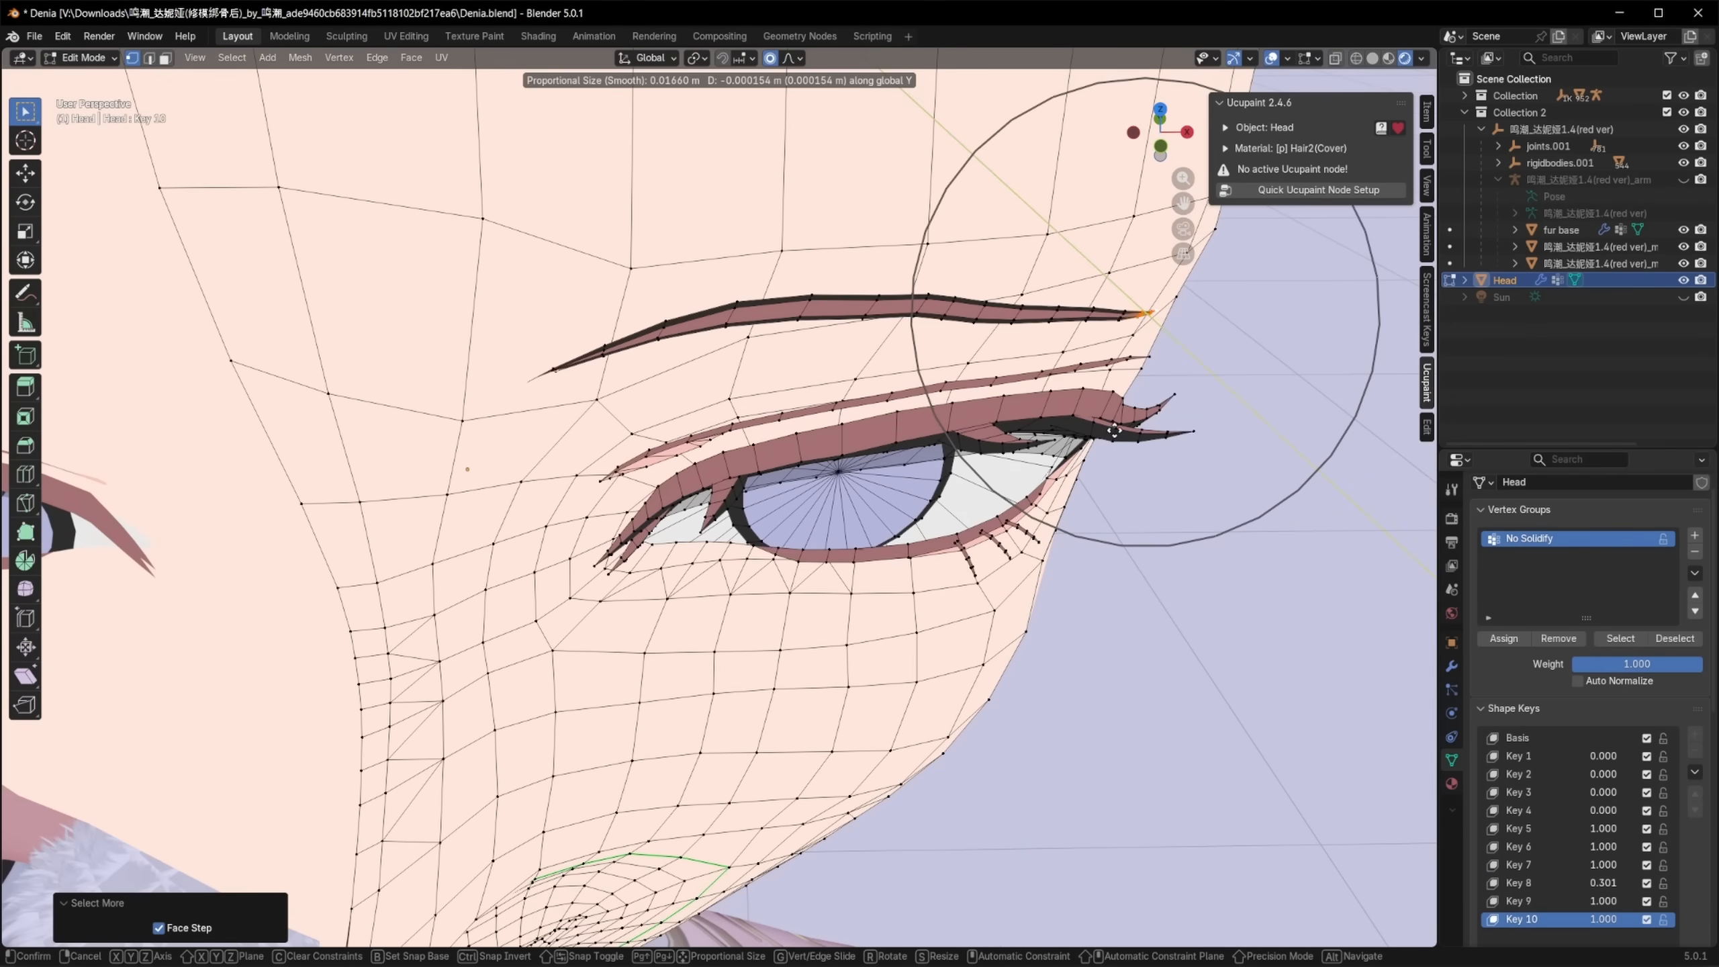
{"action": "left_click", "coordinate": [1177, 339]}
{"action": "key", "text": "r"}
{"action": "left_click", "coordinate": [1123, 406]}
{"action": "key", "text": "KP_1"}
Step: Refine the eyebrow's curve with the Grab brush at 217 px and return the head to Object Mode
{"action": "scroll", "coordinate": [1042, 474], "scroll_direction": "down", "scroll_amount": 5}
{"action": "key", "text": "Tab"}
{"action": "key", "text": "ctrl+Tab"}
{"action": "left_click", "coordinate": [1074, 791]}
{"action": "scroll", "coordinate": [846, 338], "scroll_direction": "up", "scroll_amount": 6}
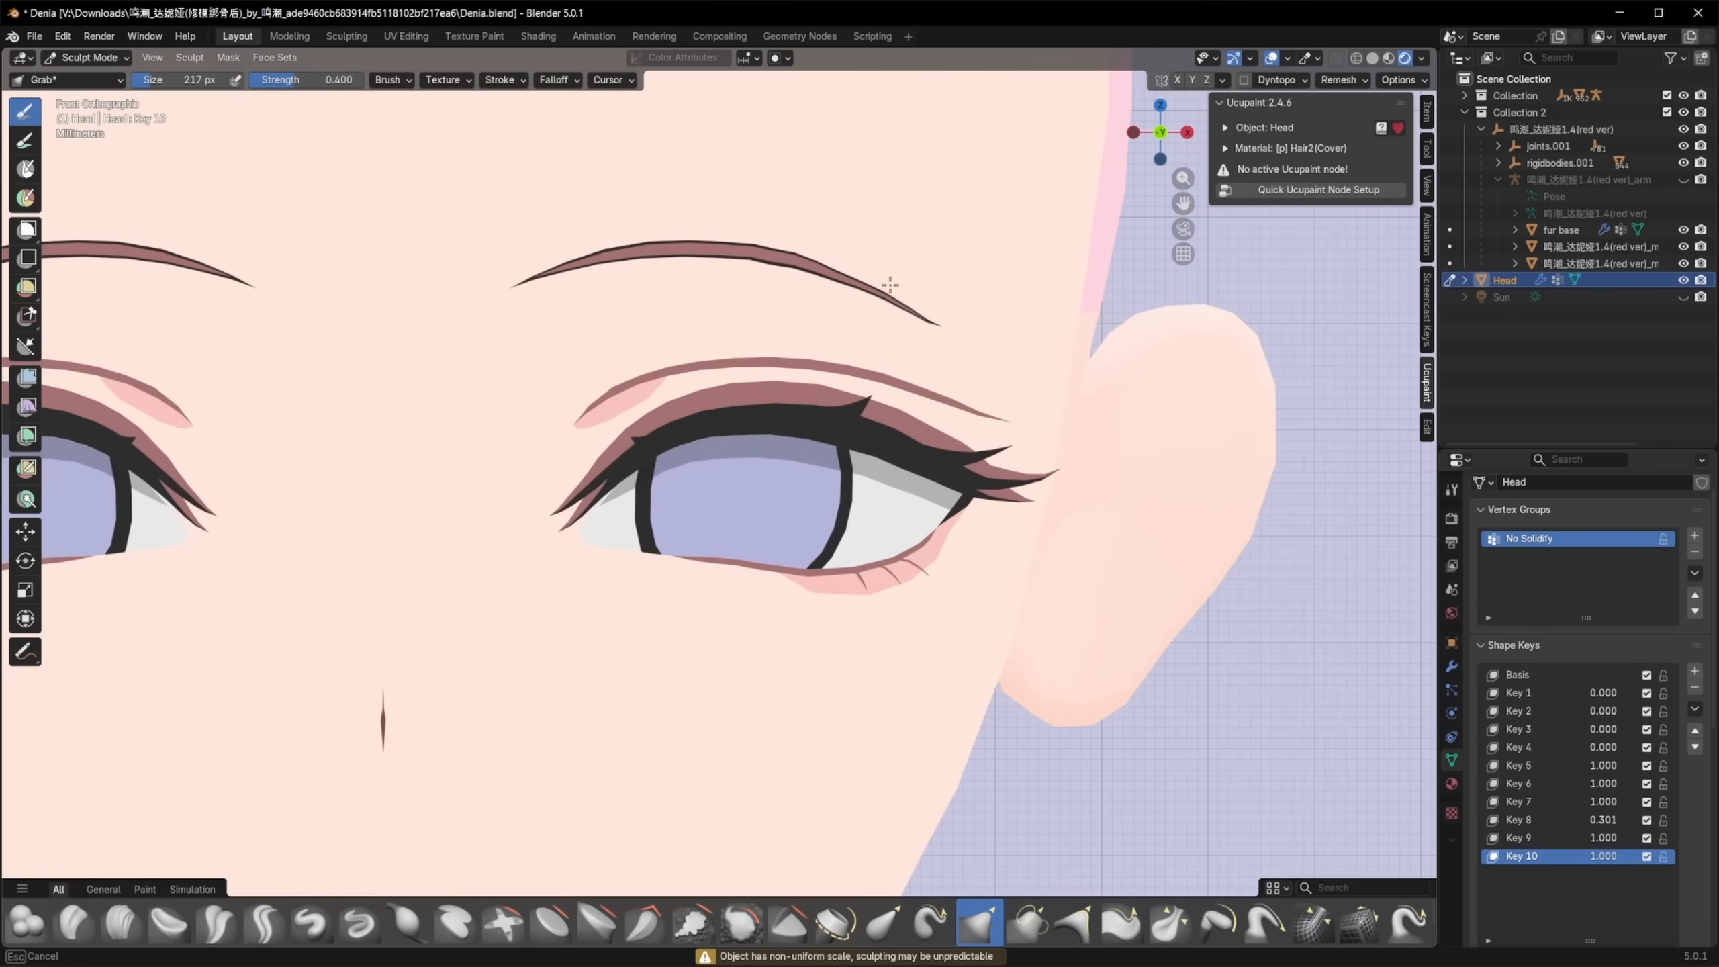
{"action": "scroll", "coordinate": [930, 445], "scroll_direction": "down", "scroll_amount": 6}
{"action": "key", "text": "ctrl+Tab"}
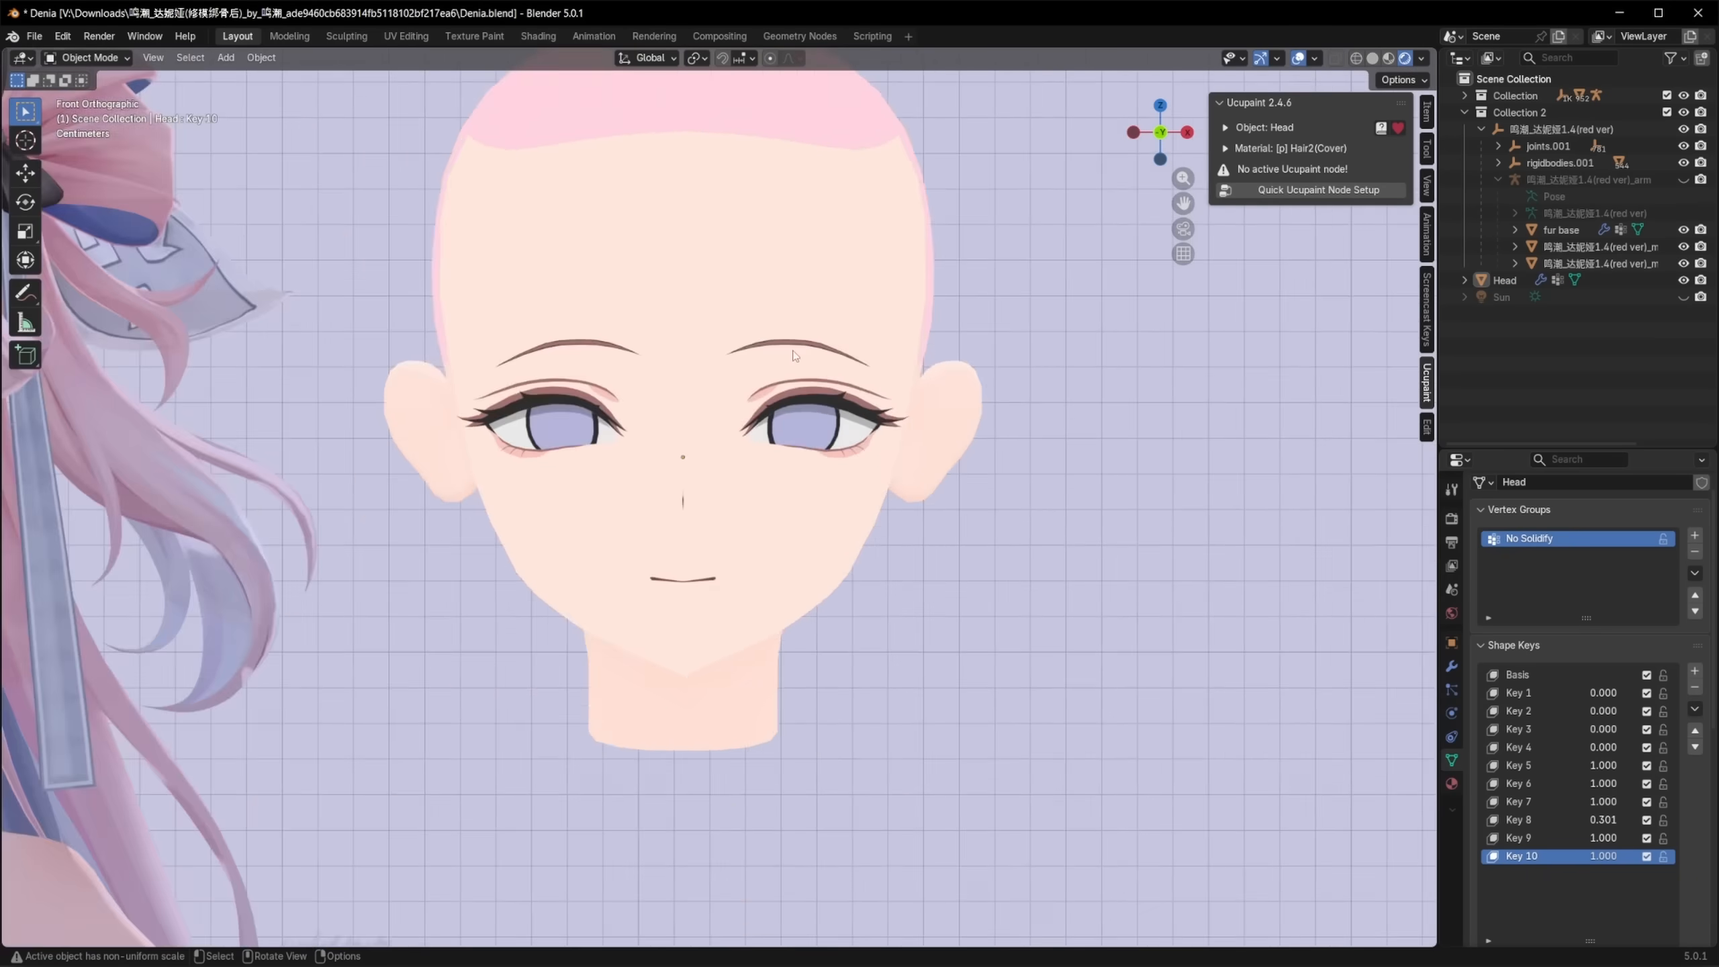
{"action": "scroll", "coordinate": [830, 335], "scroll_direction": "up", "scroll_amount": 5}
{"action": "left_click_drag", "start_coordinate": [690, 327], "coordinate": [690, 322]}
{"action": "scroll", "coordinate": [1006, 477], "scroll_direction": "down", "scroll_amount": 8}
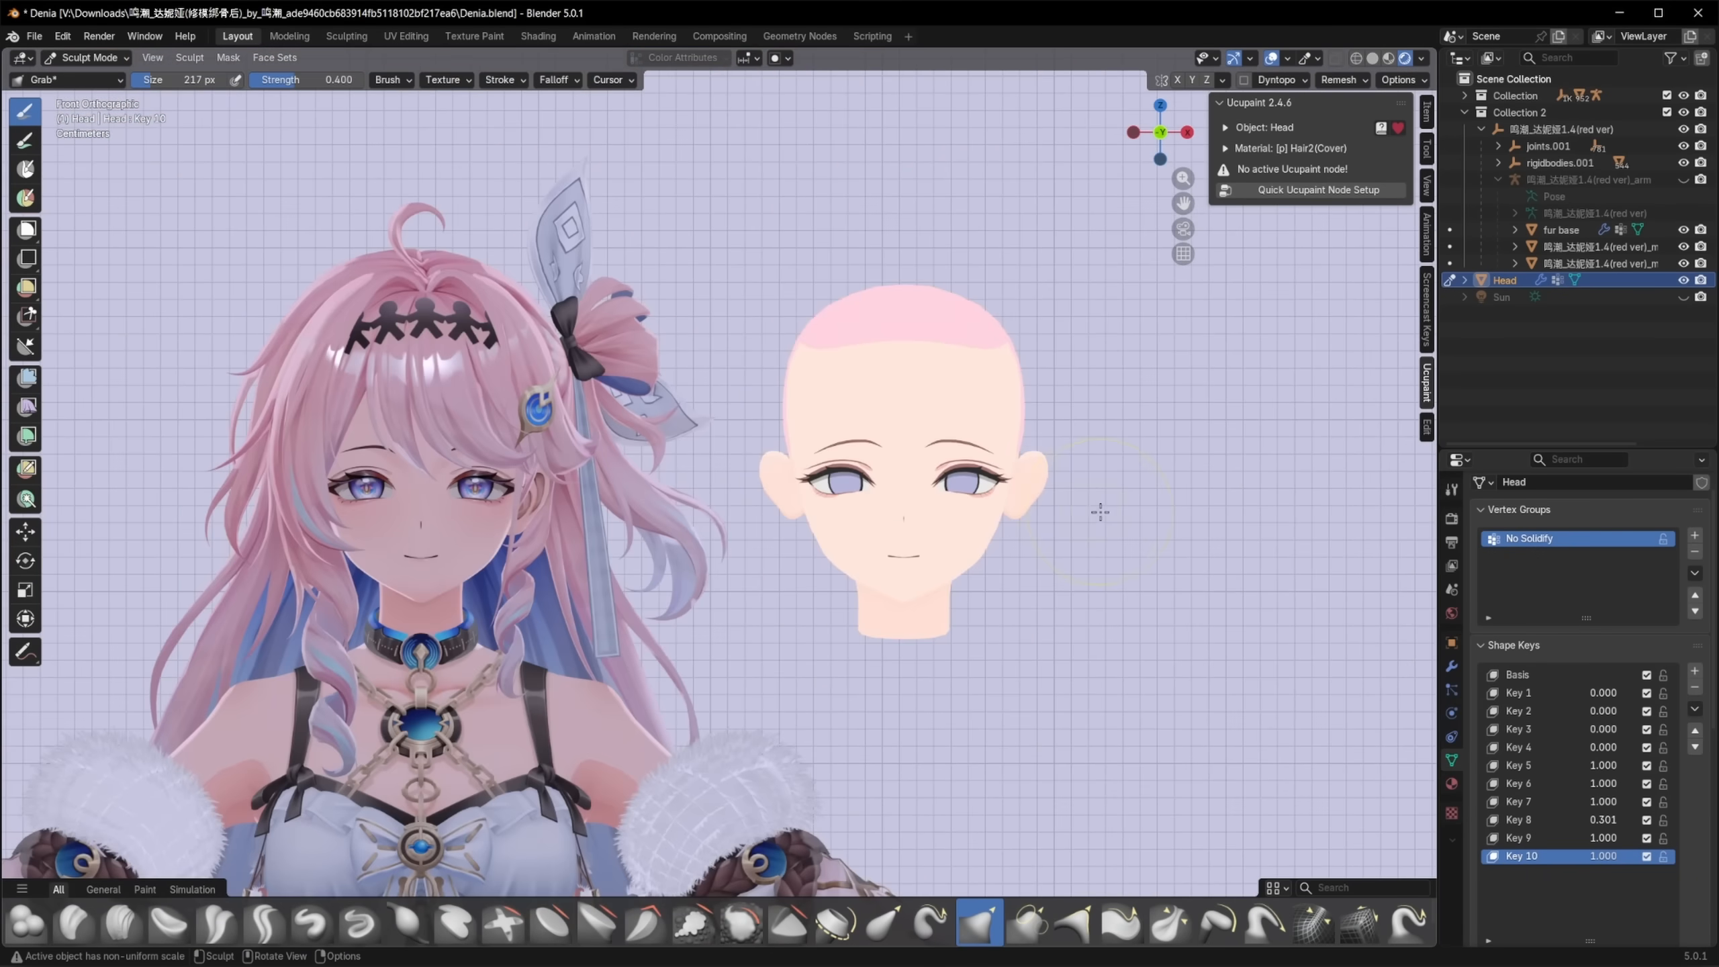
{"action": "key", "text": "ctrl+Tab"}
{"action": "left_click", "coordinate": [1076, 582]}
{"action": "scroll", "coordinate": [1091, 701], "scroll_direction": "down", "scroll_amount": 3}
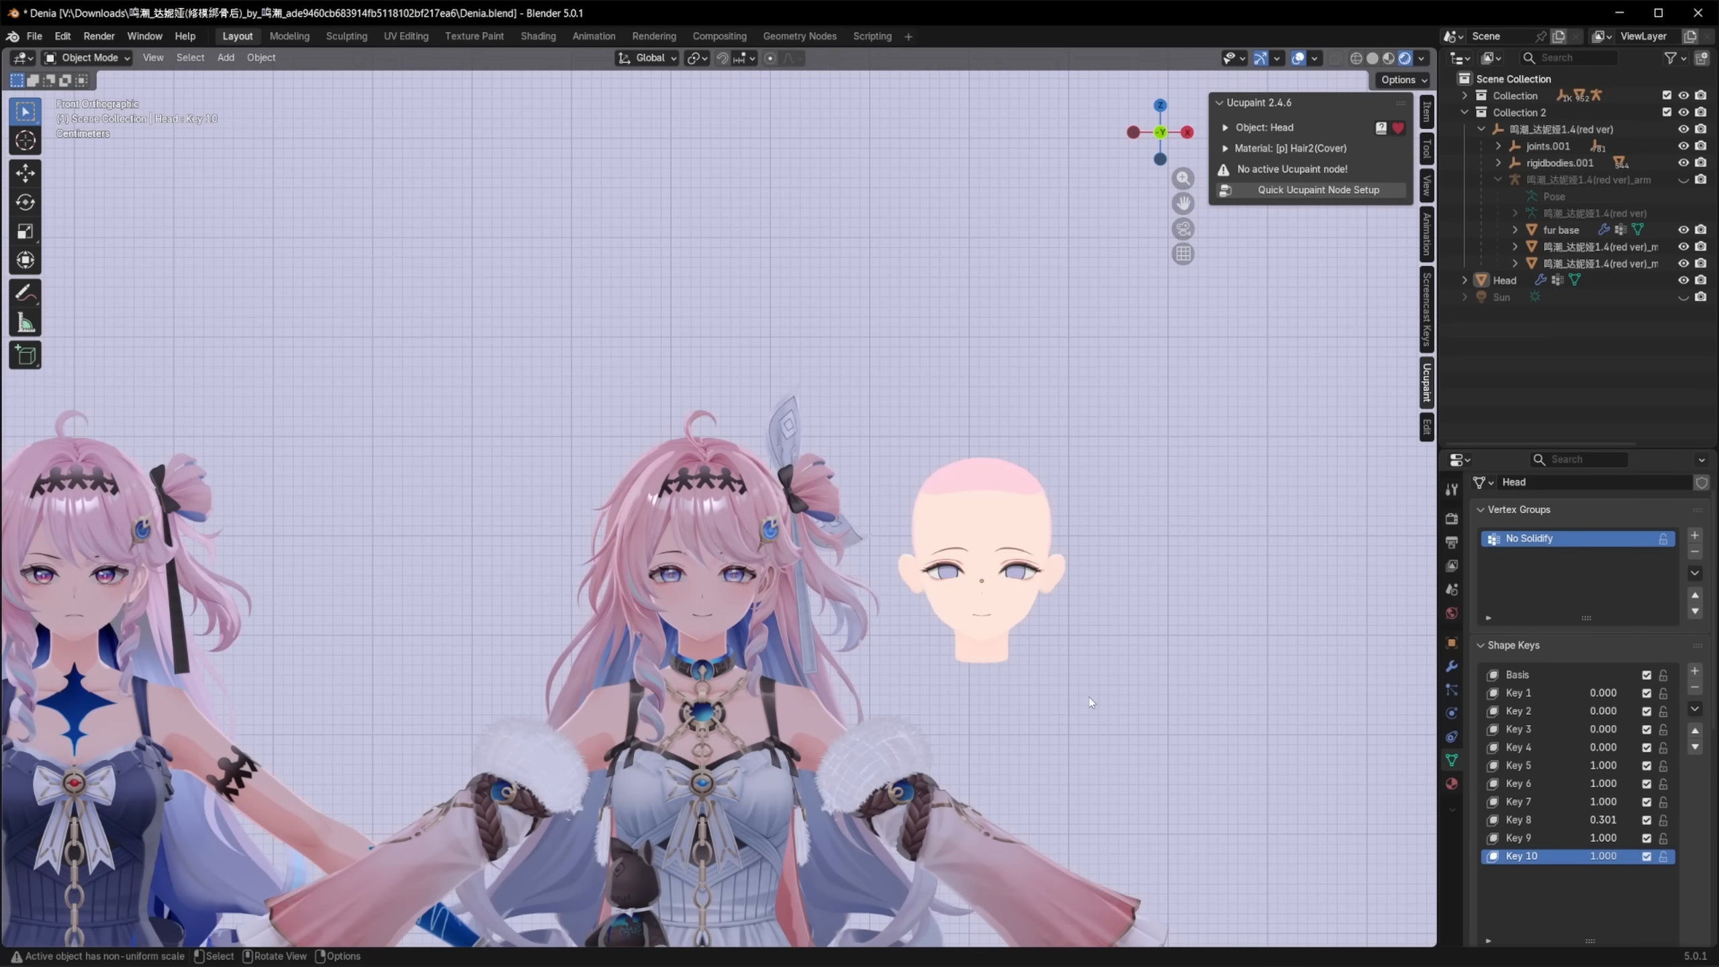
Step: Create a shape key from the current mix and delete Keys 1 to 10, keeping only the Basis and the new key
{"action": "scroll", "coordinate": [1091, 701], "scroll_direction": "up", "scroll_amount": 2}
{"action": "left_click", "coordinate": [1694, 709]}
{"action": "left_click", "coordinate": [1611, 442]}
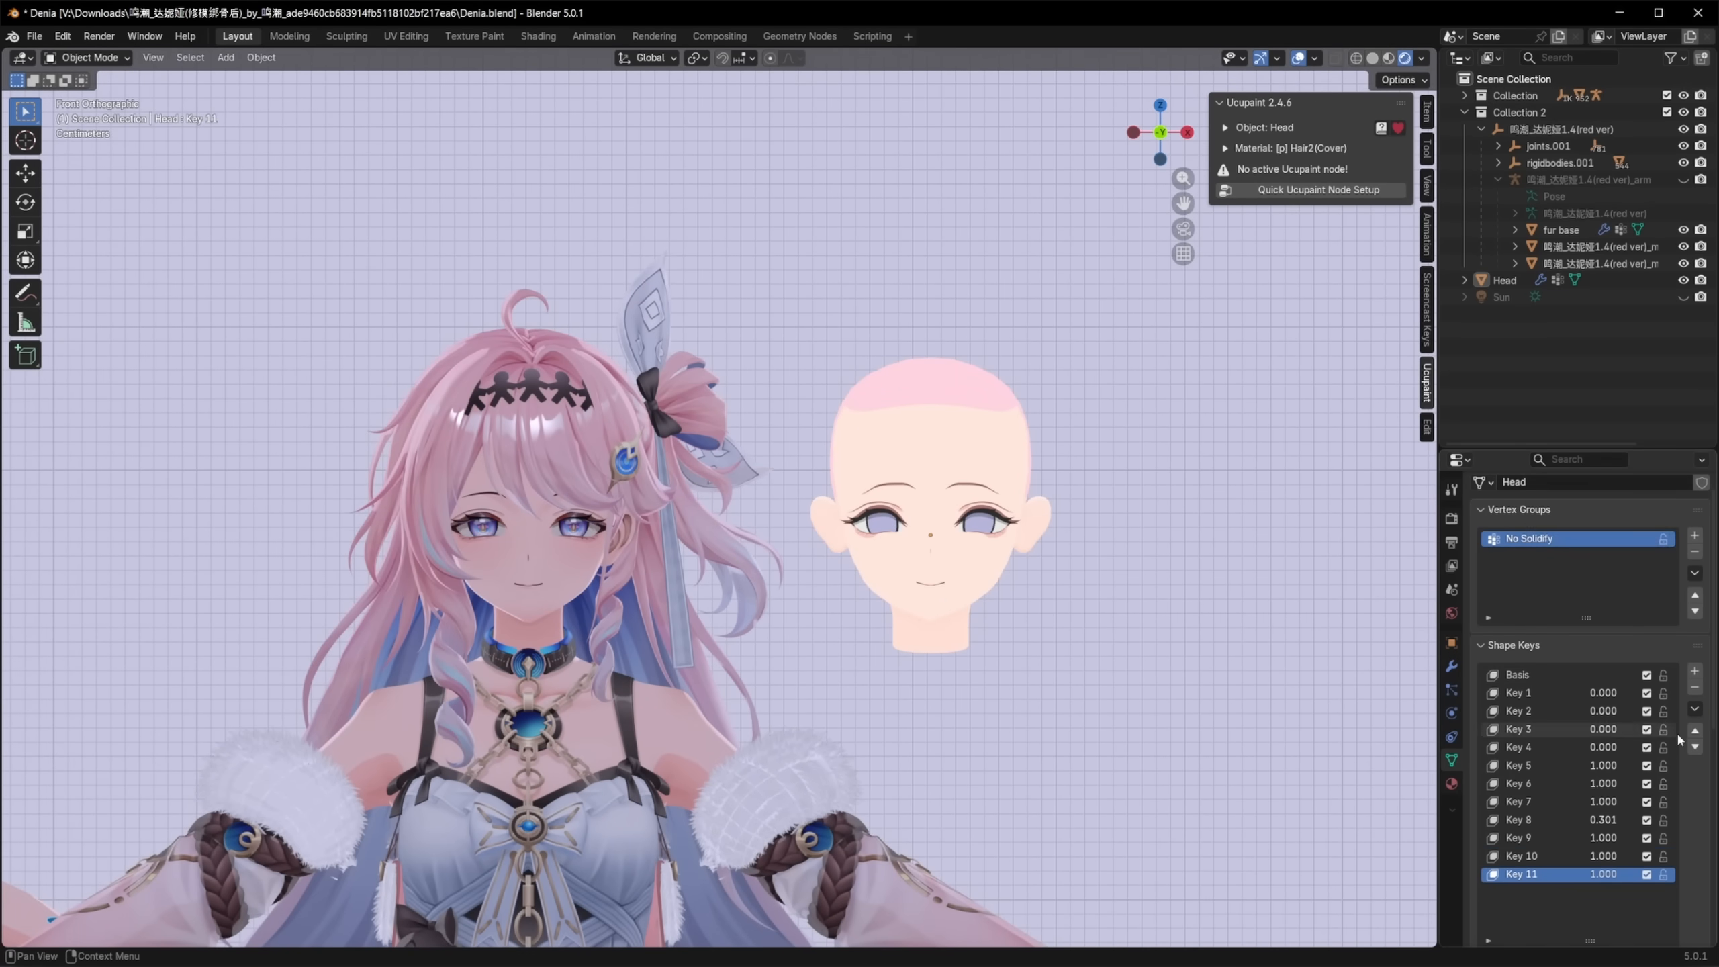
{"action": "scroll", "coordinate": [1677, 742], "scroll_direction": "down", "scroll_amount": 3}
{"action": "left_click", "coordinate": [1695, 882]}
{"action": "left_click", "coordinate": [1697, 591]}
{"action": "left_click", "coordinate": [1532, 738], "text": "shift"}
{"action": "left_click", "coordinate": [1694, 587]}
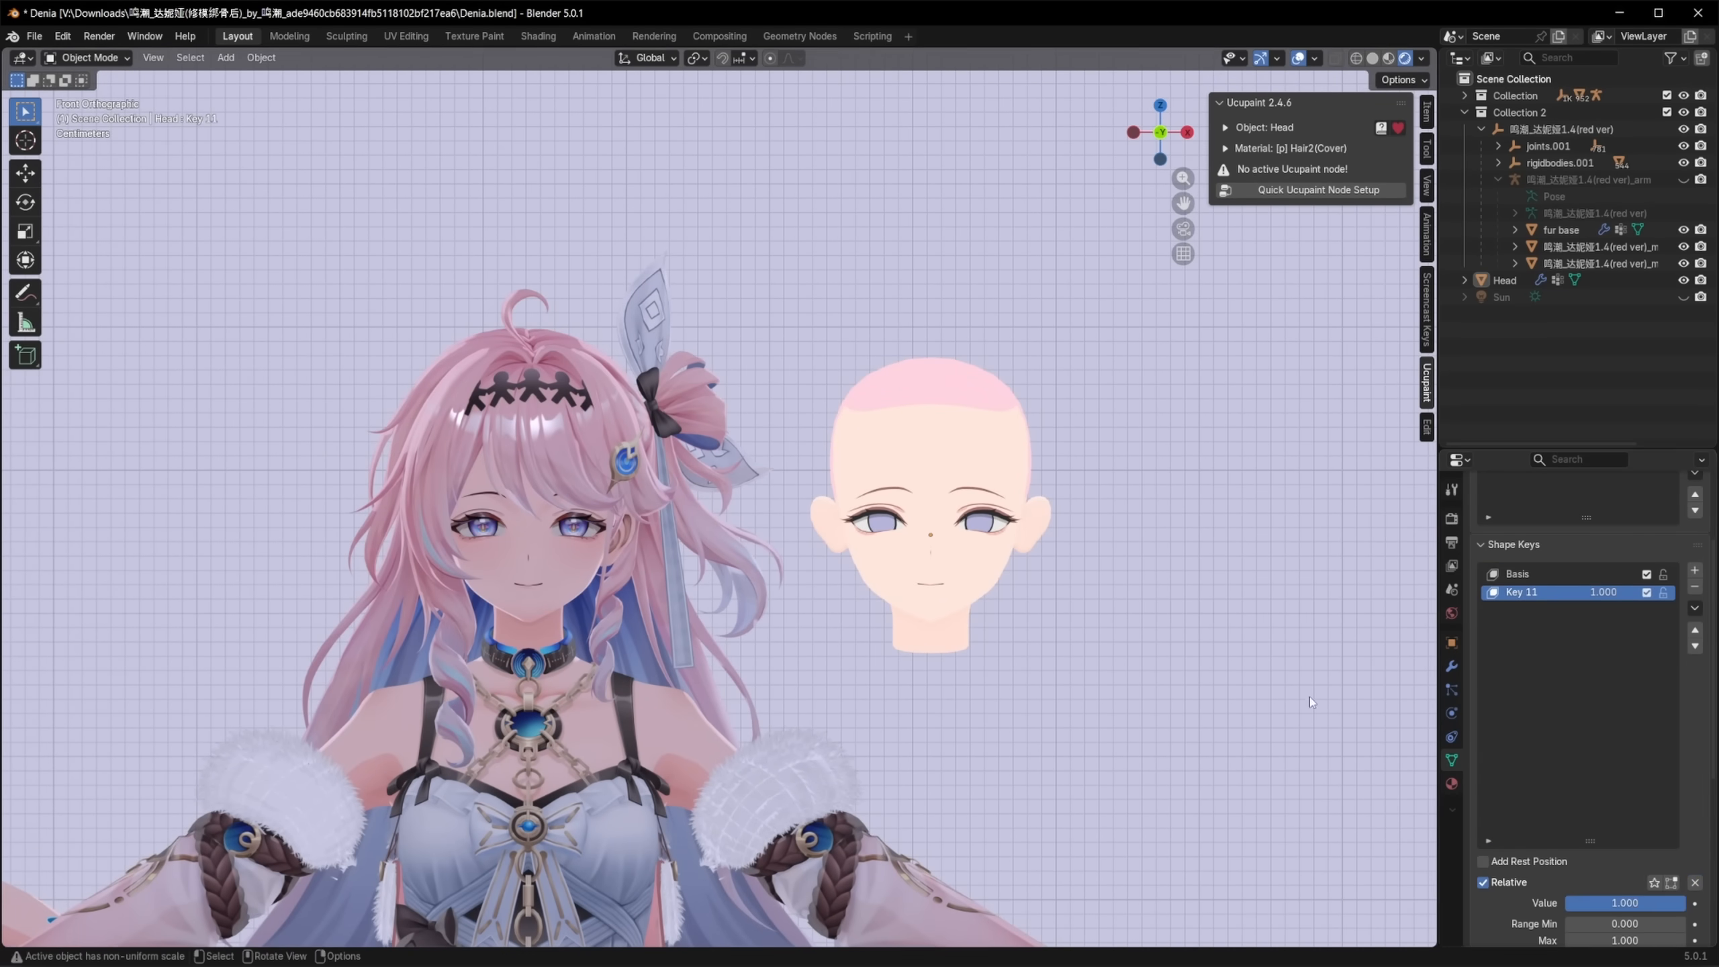
Step: Select the mesh of the blue-dress version of the character
{"action": "scroll", "coordinate": [1076, 768], "scroll_direction": "down", "scroll_amount": 3}
{"action": "middle_click_drag", "start_coordinate": [1070, 772], "coordinate": [958, 675], "text": "shift"}
{"action": "left_click", "coordinate": [170, 660]}
{"action": "key", "text": "g"}
{"action": "key", "text": "x"}
{"action": "left_click", "coordinate": [1134, 660]}
{"action": "scroll", "coordinate": [1124, 656], "scroll_direction": "down", "scroll_amount": 2}
{"action": "key", "text": "ctrl+z"}
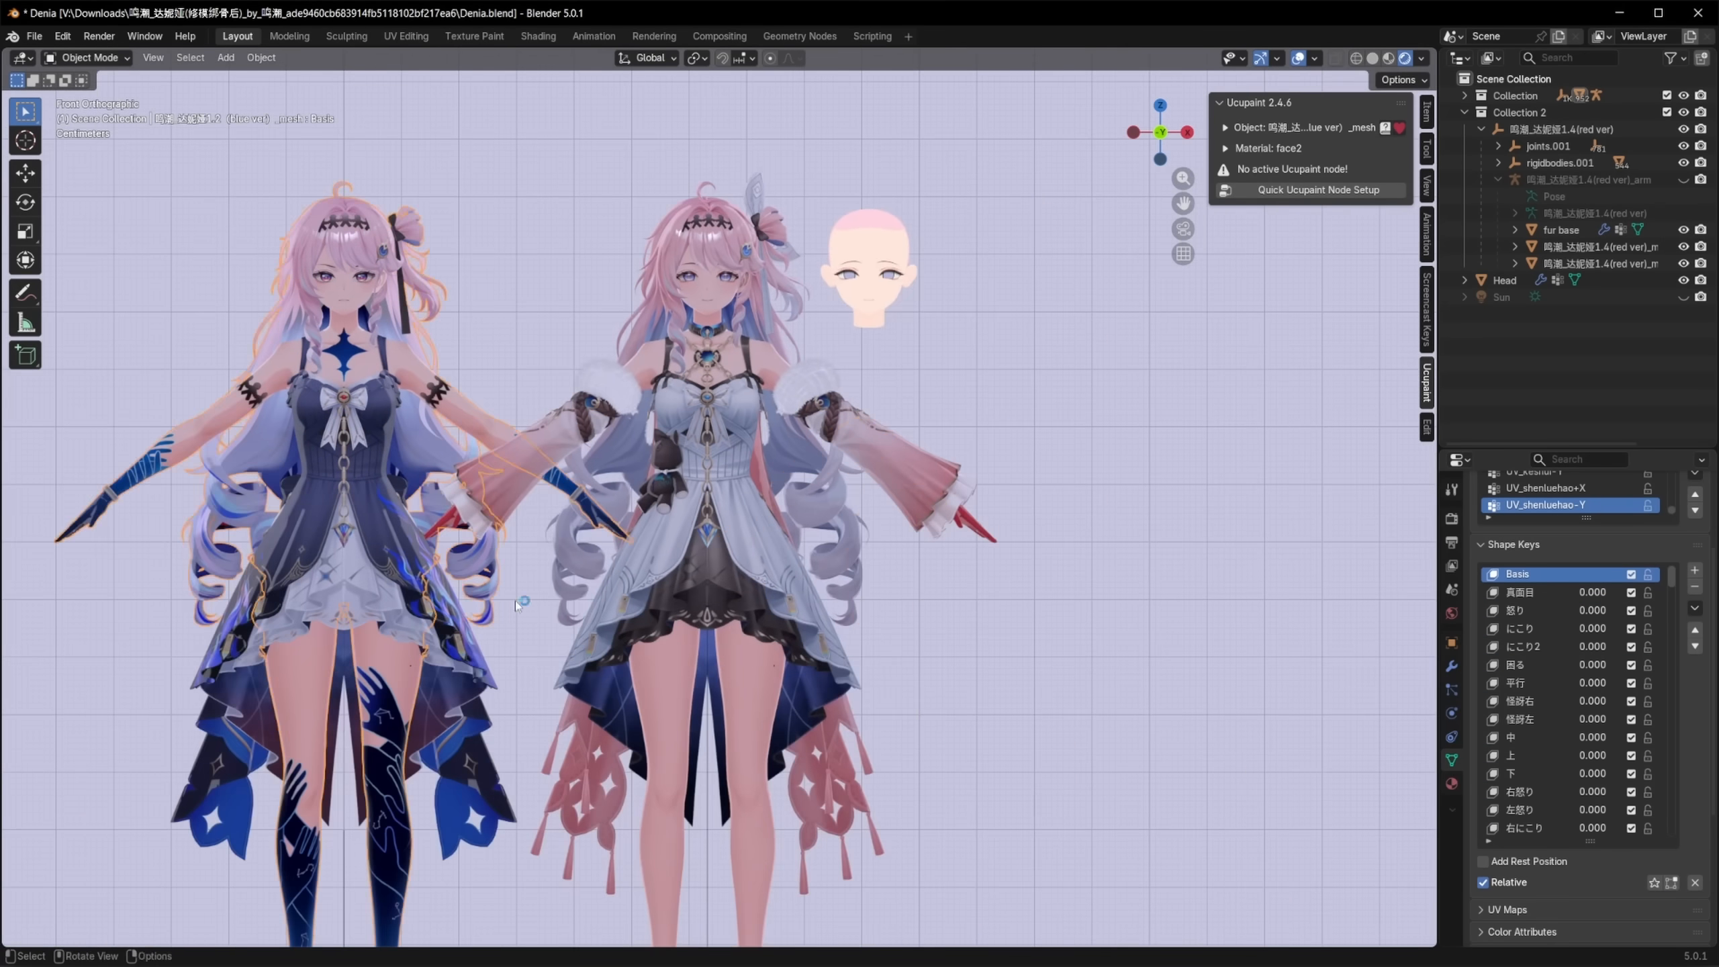
Step: Move the blue-dress version along X to the other side of the base head
{"action": "key", "text": "g"}
{"action": "key", "text": "x"}
{"action": "left_click", "coordinate": [900, 376]}
{"action": "scroll", "coordinate": [892, 372], "scroll_direction": "up", "scroll_amount": 4}
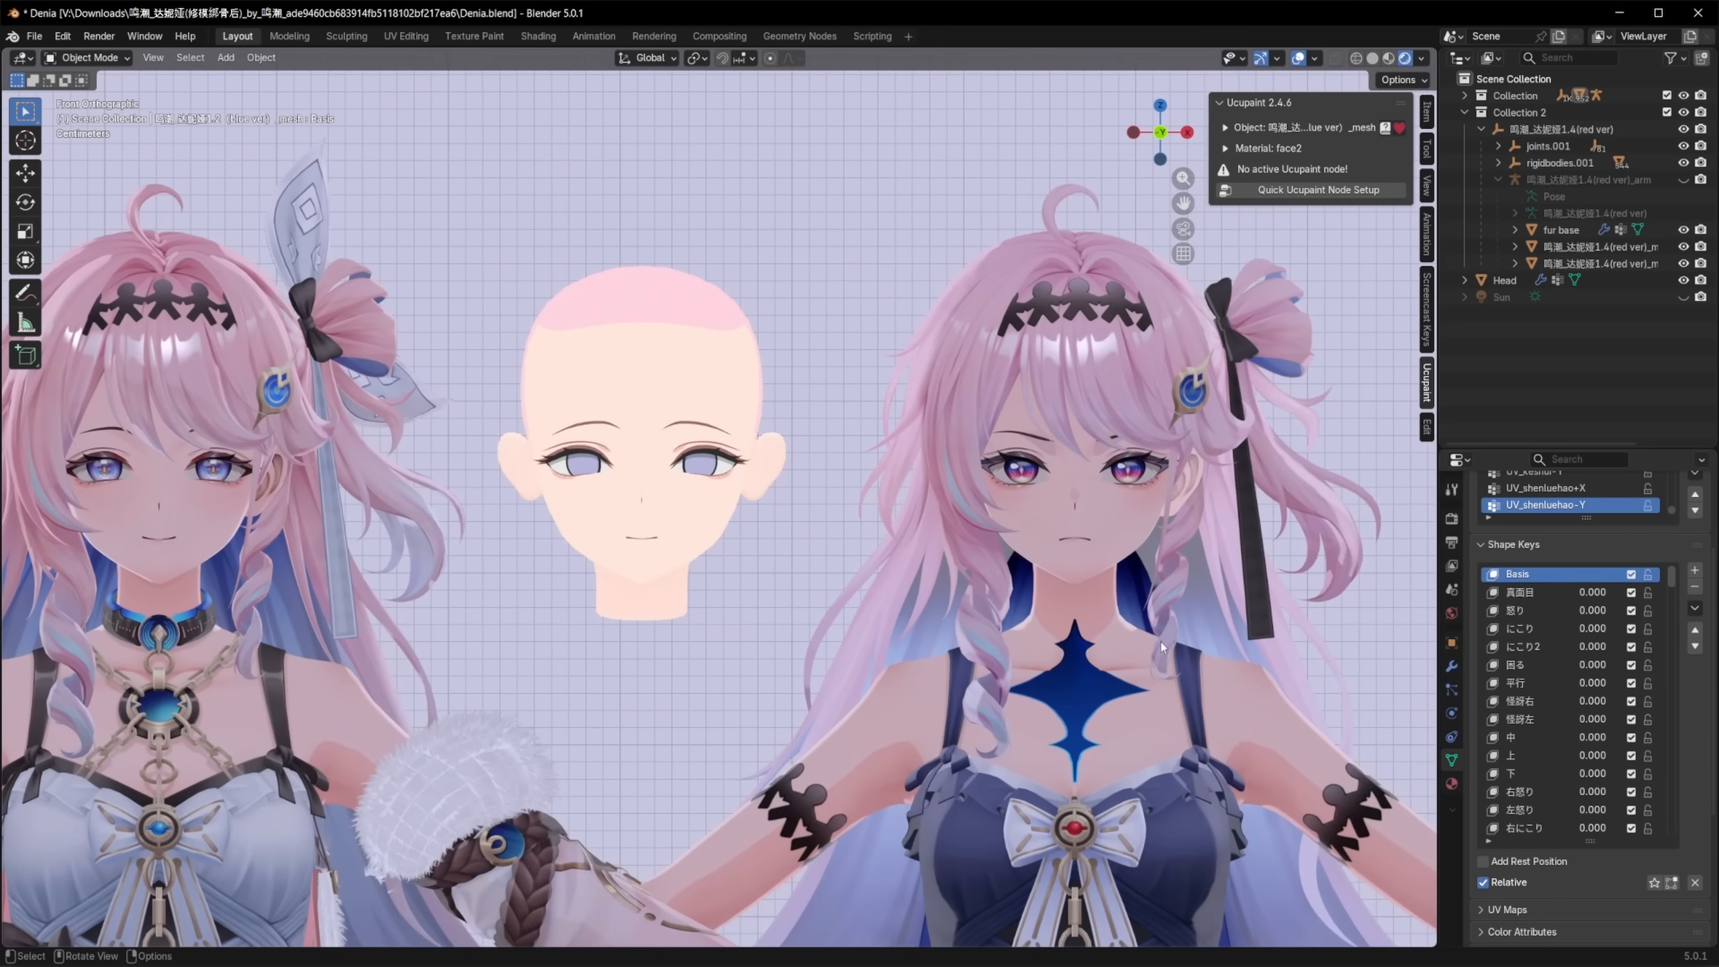
Step: Rename the head's mixed shape key as ^^ and add another shape key named >:(
{"action": "left_click", "coordinate": [1664, 595]}
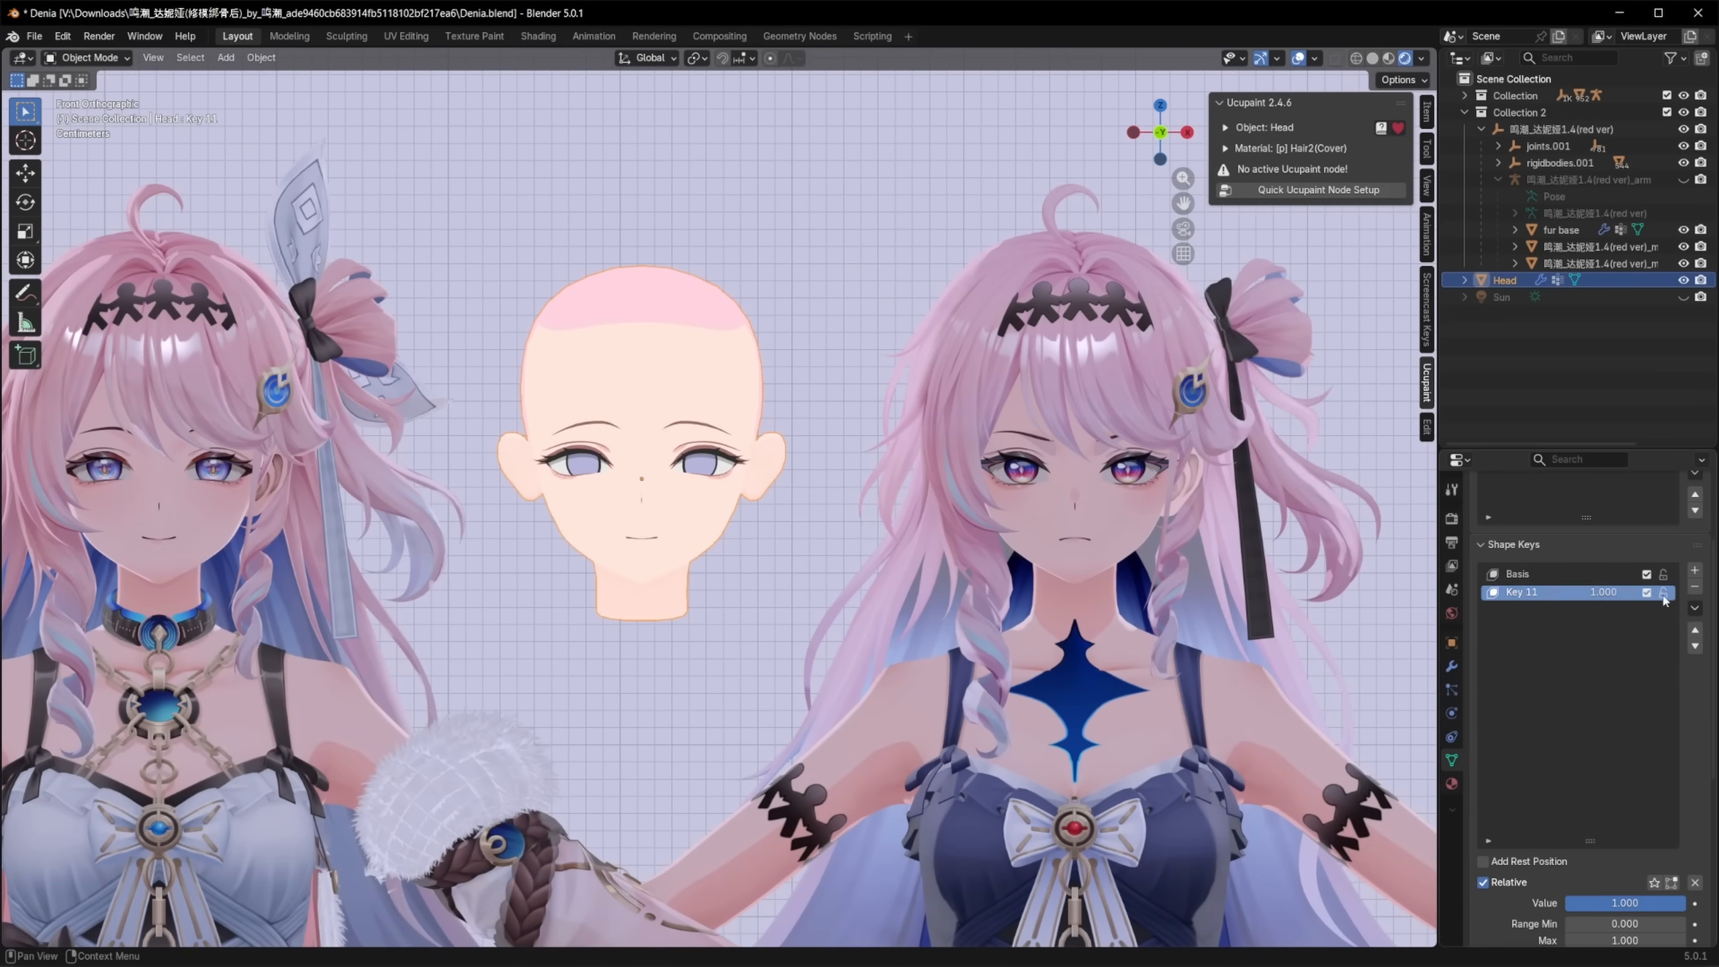
{"action": "key", "text": "Return"}
{"action": "scroll", "coordinate": [754, 624], "scroll_direction": "up", "scroll_amount": 3}
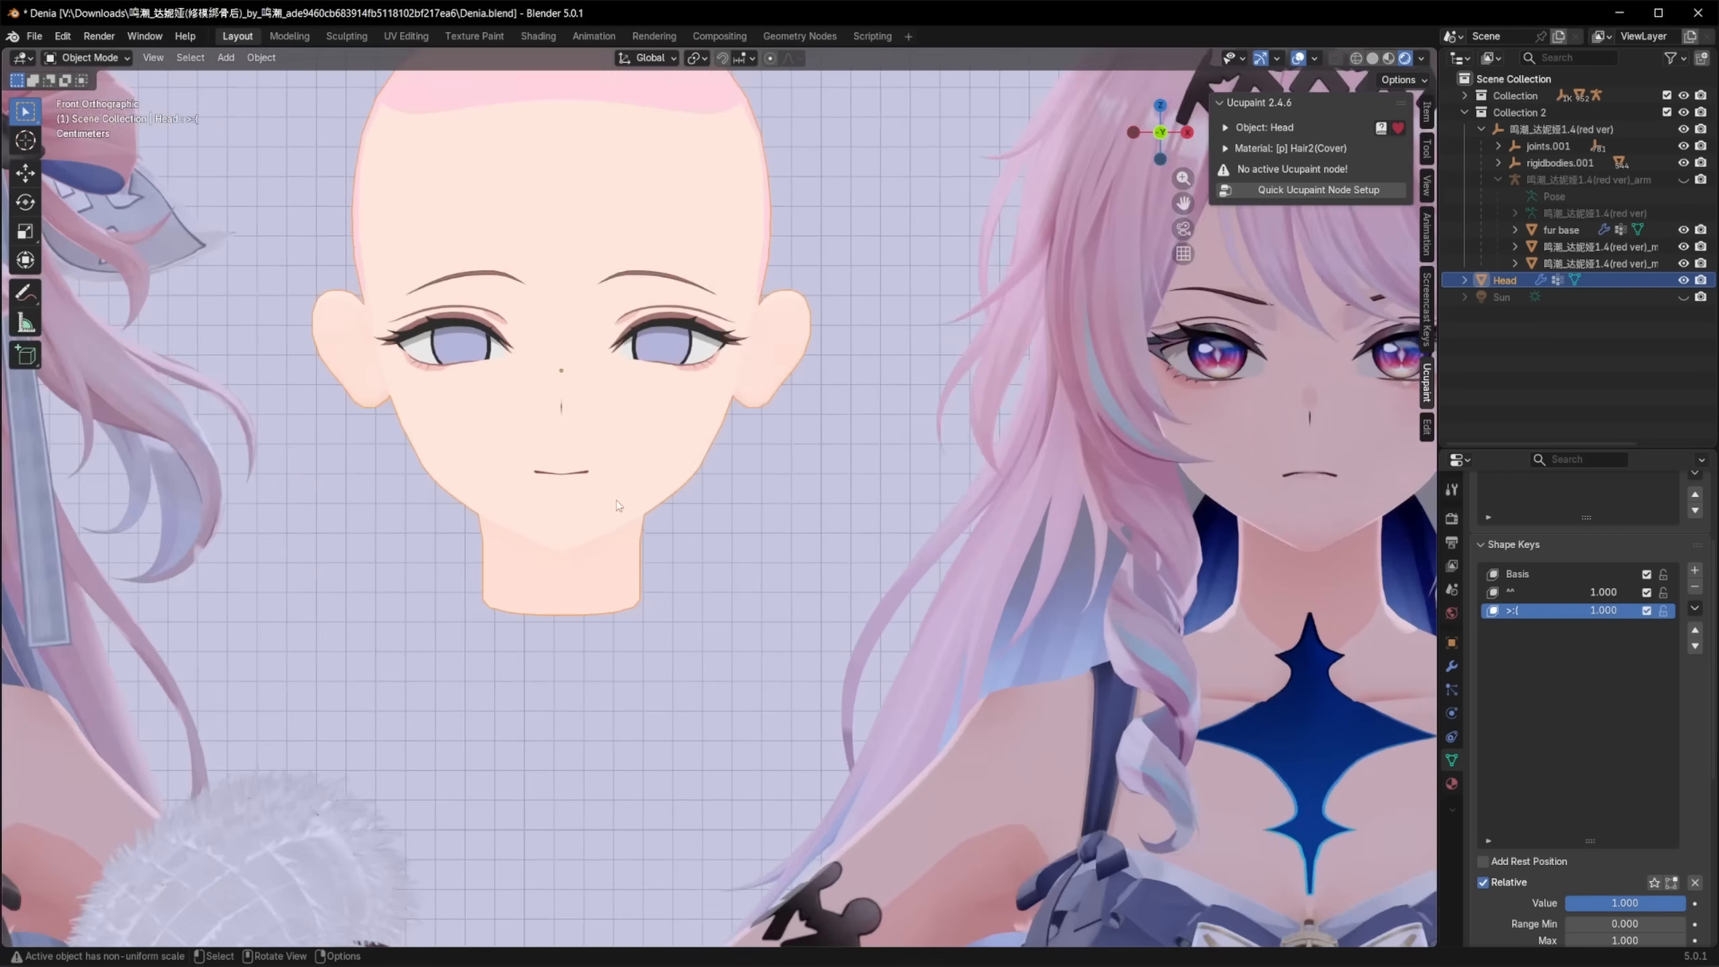
Step: Reshape the mouth into a frown on the >:( shape key with the Grab brush in Sculpt Mode
{"action": "scroll", "coordinate": [616, 504], "scroll_direction": "up", "scroll_amount": 3}
{"action": "key", "text": "ctrl+Tab"}
{"action": "scroll", "coordinate": [575, 462], "scroll_direction": "up", "scroll_amount": 4}
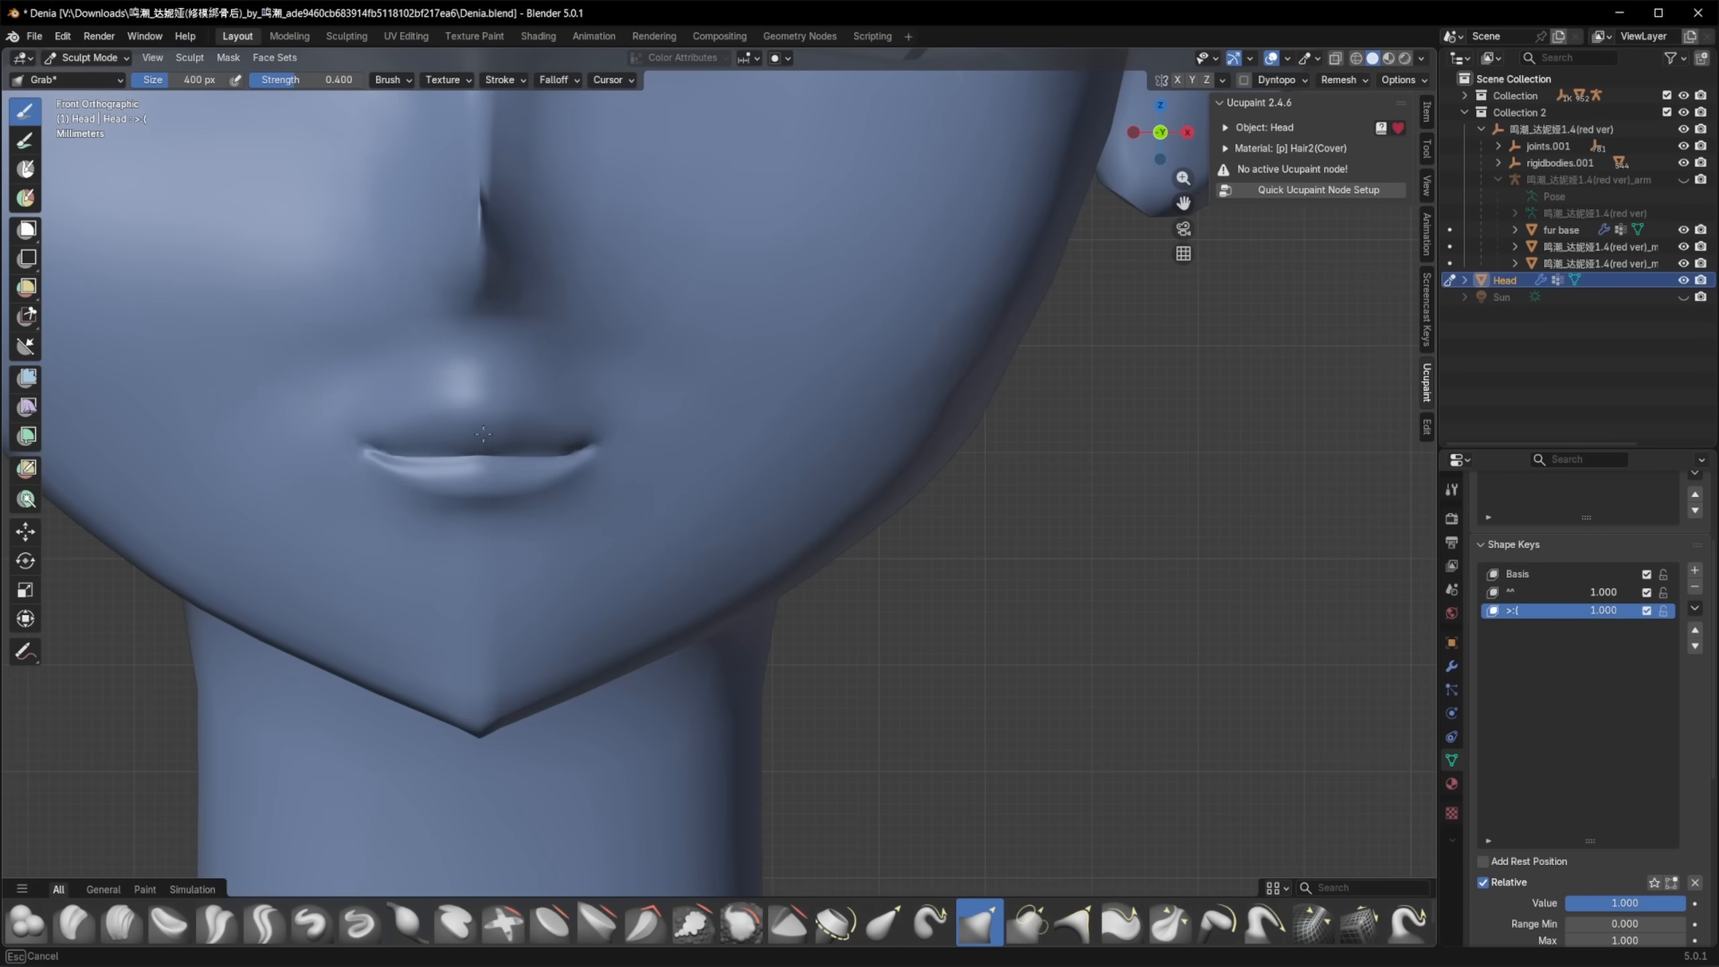
{"action": "left_click_drag", "start_coordinate": [541, 467], "coordinate": [583, 441]}
{"action": "scroll", "coordinate": [583, 441], "scroll_direction": "down", "scroll_amount": 2}
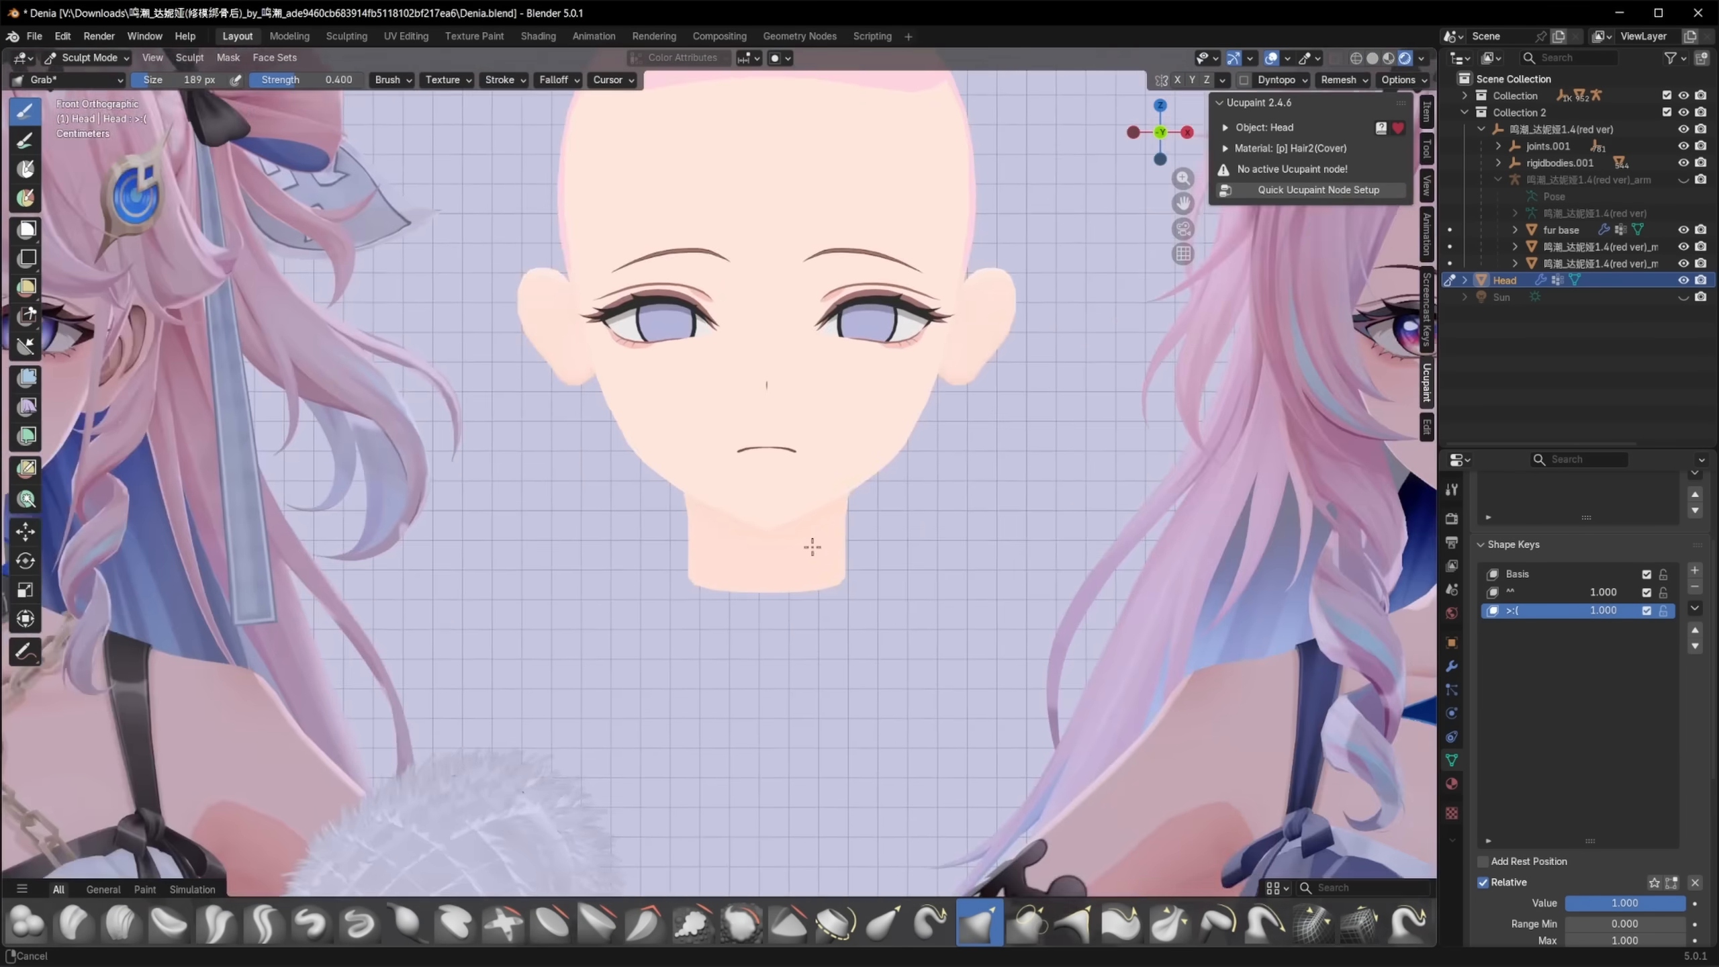
{"action": "scroll", "coordinate": [812, 547], "scroll_direction": "up", "scroll_amount": 10}
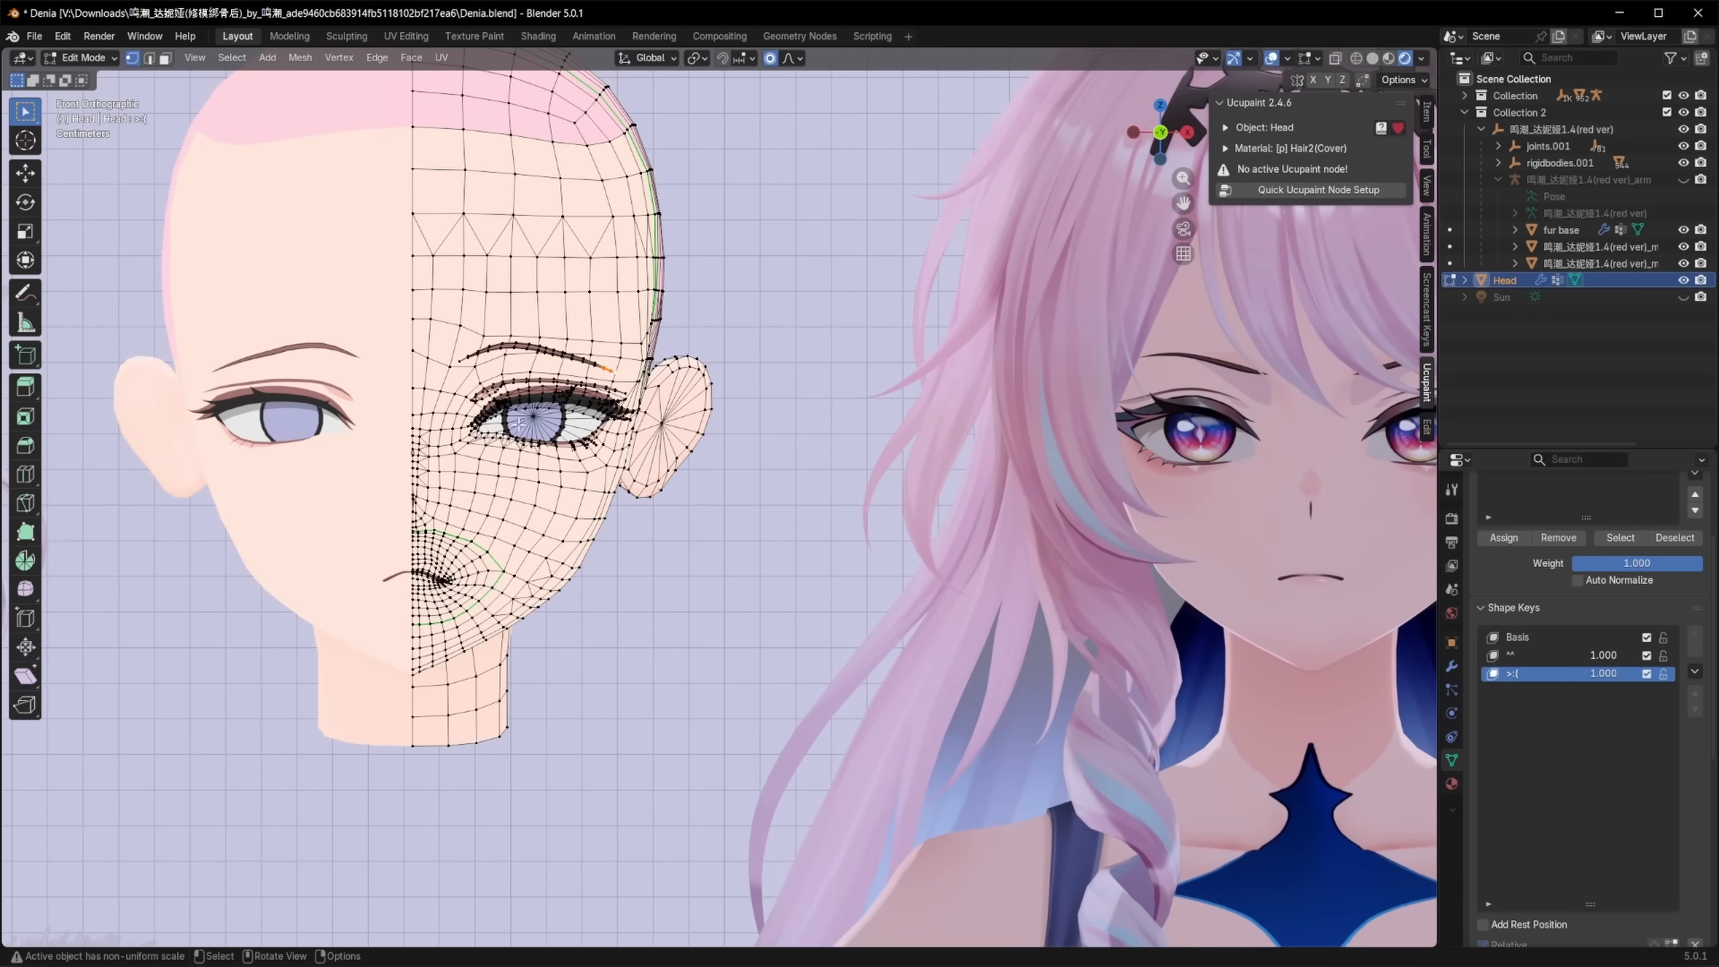
{"action": "key", "text": "ctrl+Tab"}
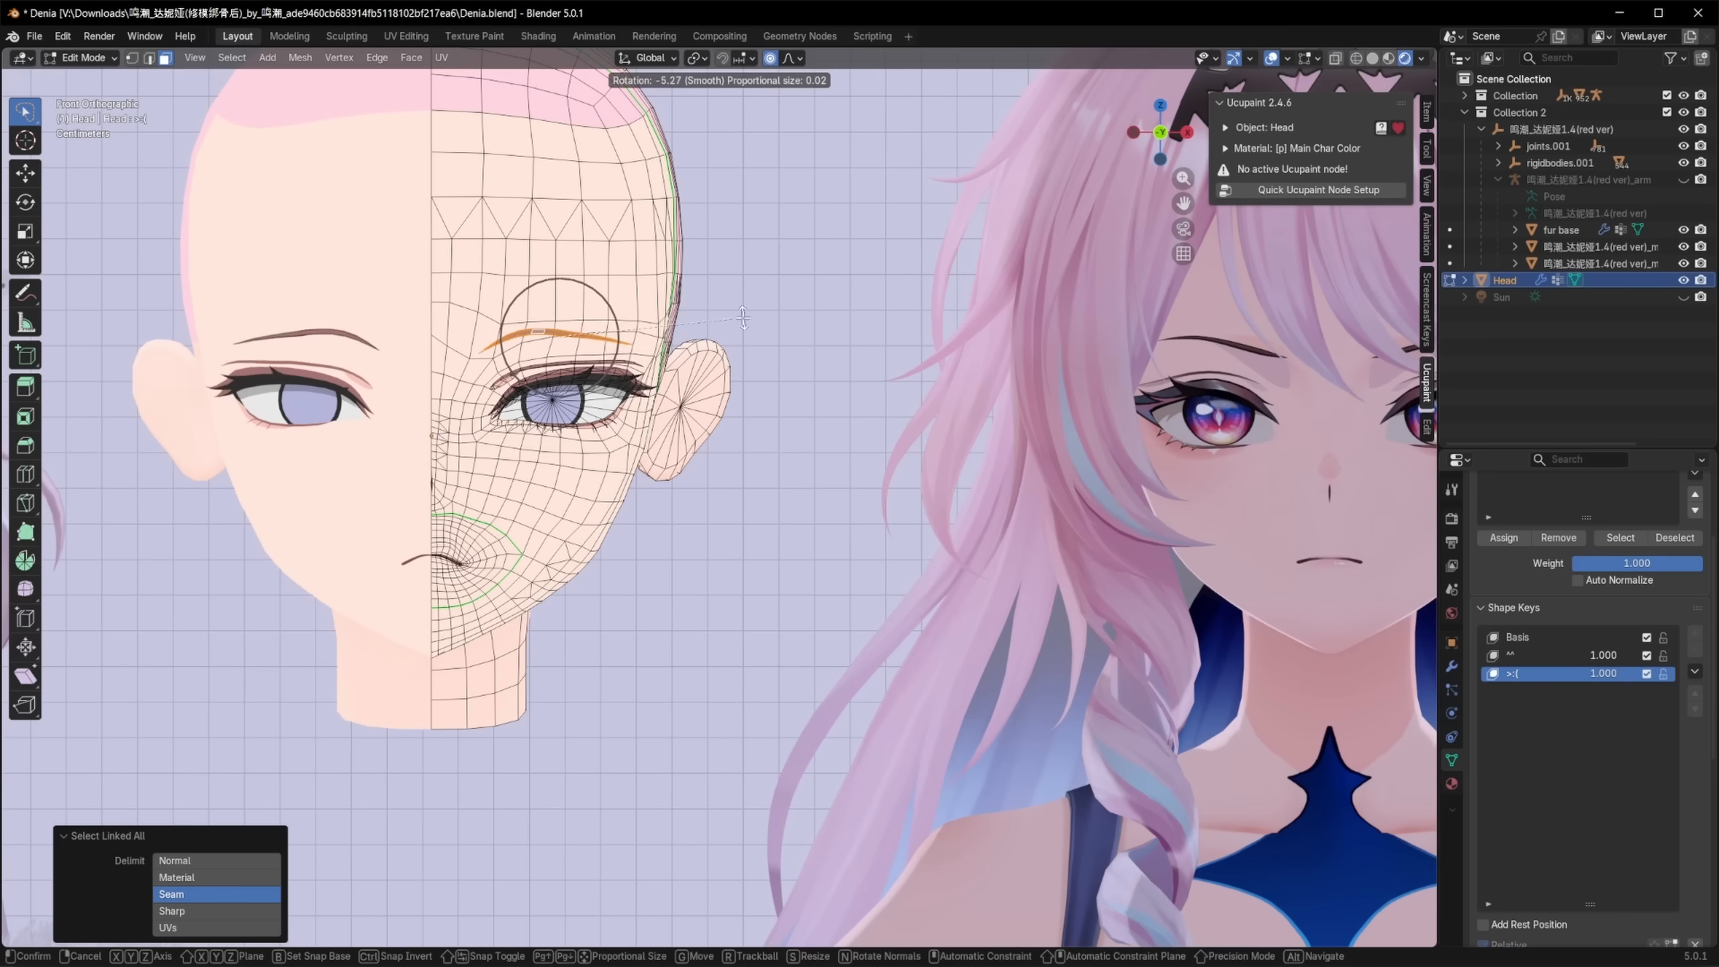
Step: Try to rotate the eyebrow with Connected Only enabled for proportional editing
{"action": "right_click", "coordinate": [743, 317]}
{"action": "left_click", "coordinate": [792, 58]}
{"action": "left_click", "coordinate": [764, 93]}
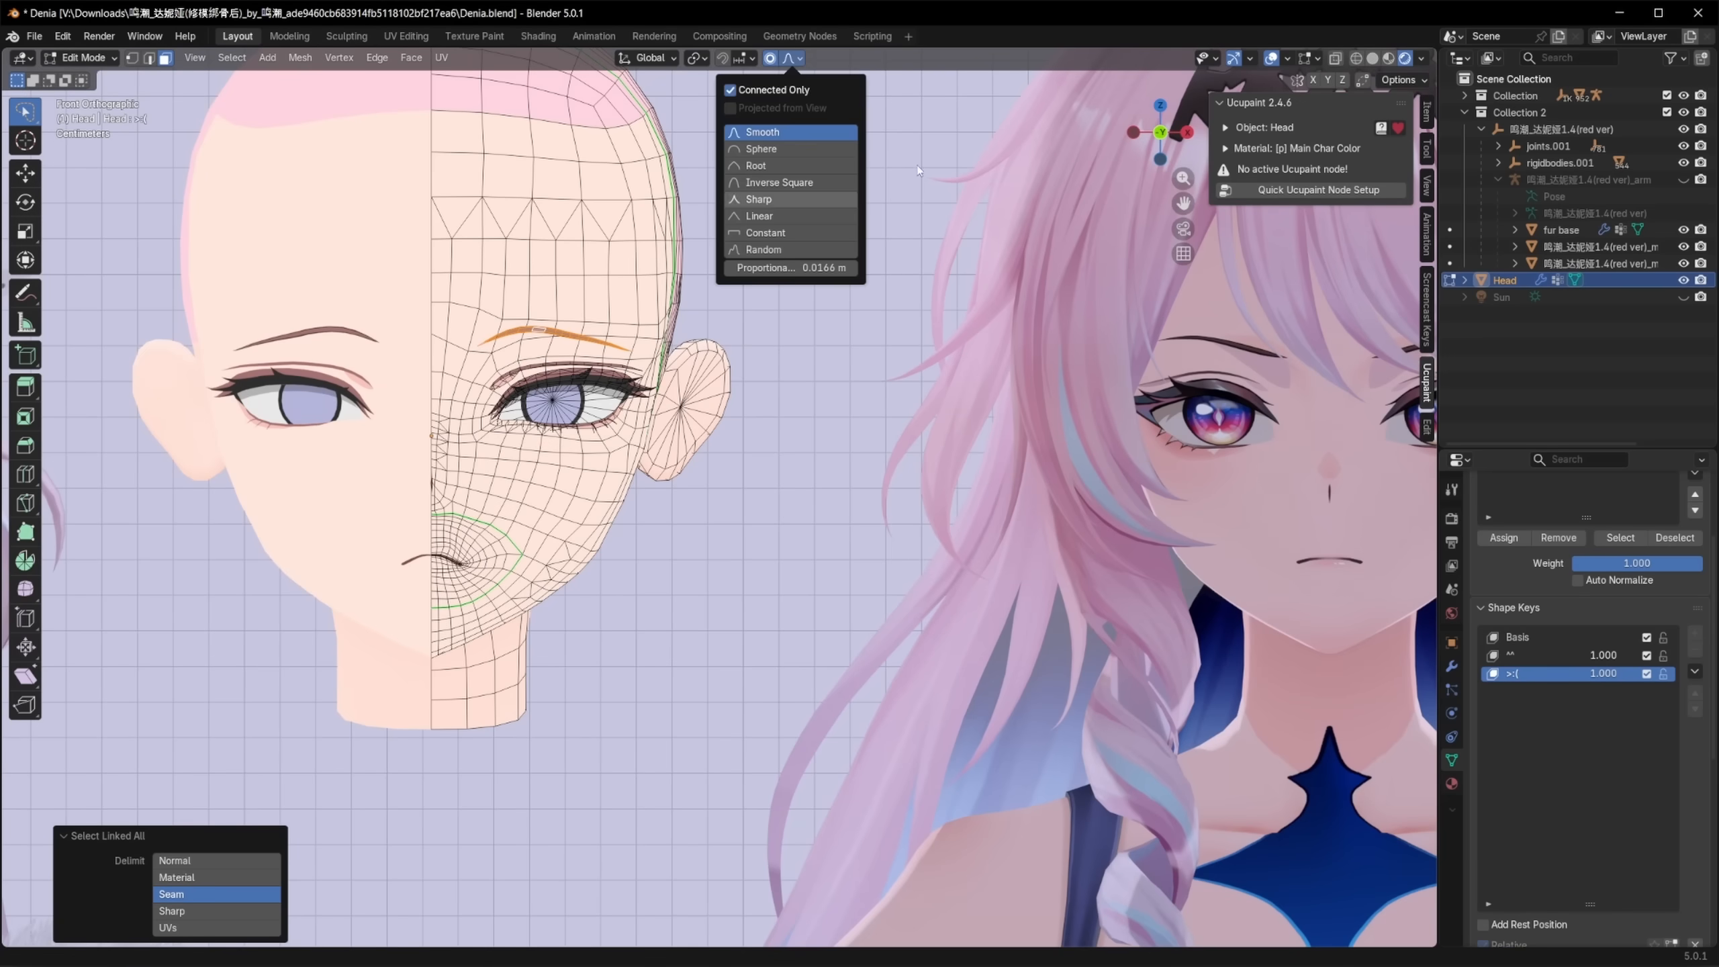
{"action": "key", "text": "r"}
{"action": "right_click", "coordinate": [785, 285]}
Step: Rotate the selected eyebrow into an angry slant with smooth proportional editing on the >:( shape key
{"action": "left_click", "coordinate": [792, 59]}
{"action": "left_click", "coordinate": [765, 93]}
{"action": "key", "text": "r"}
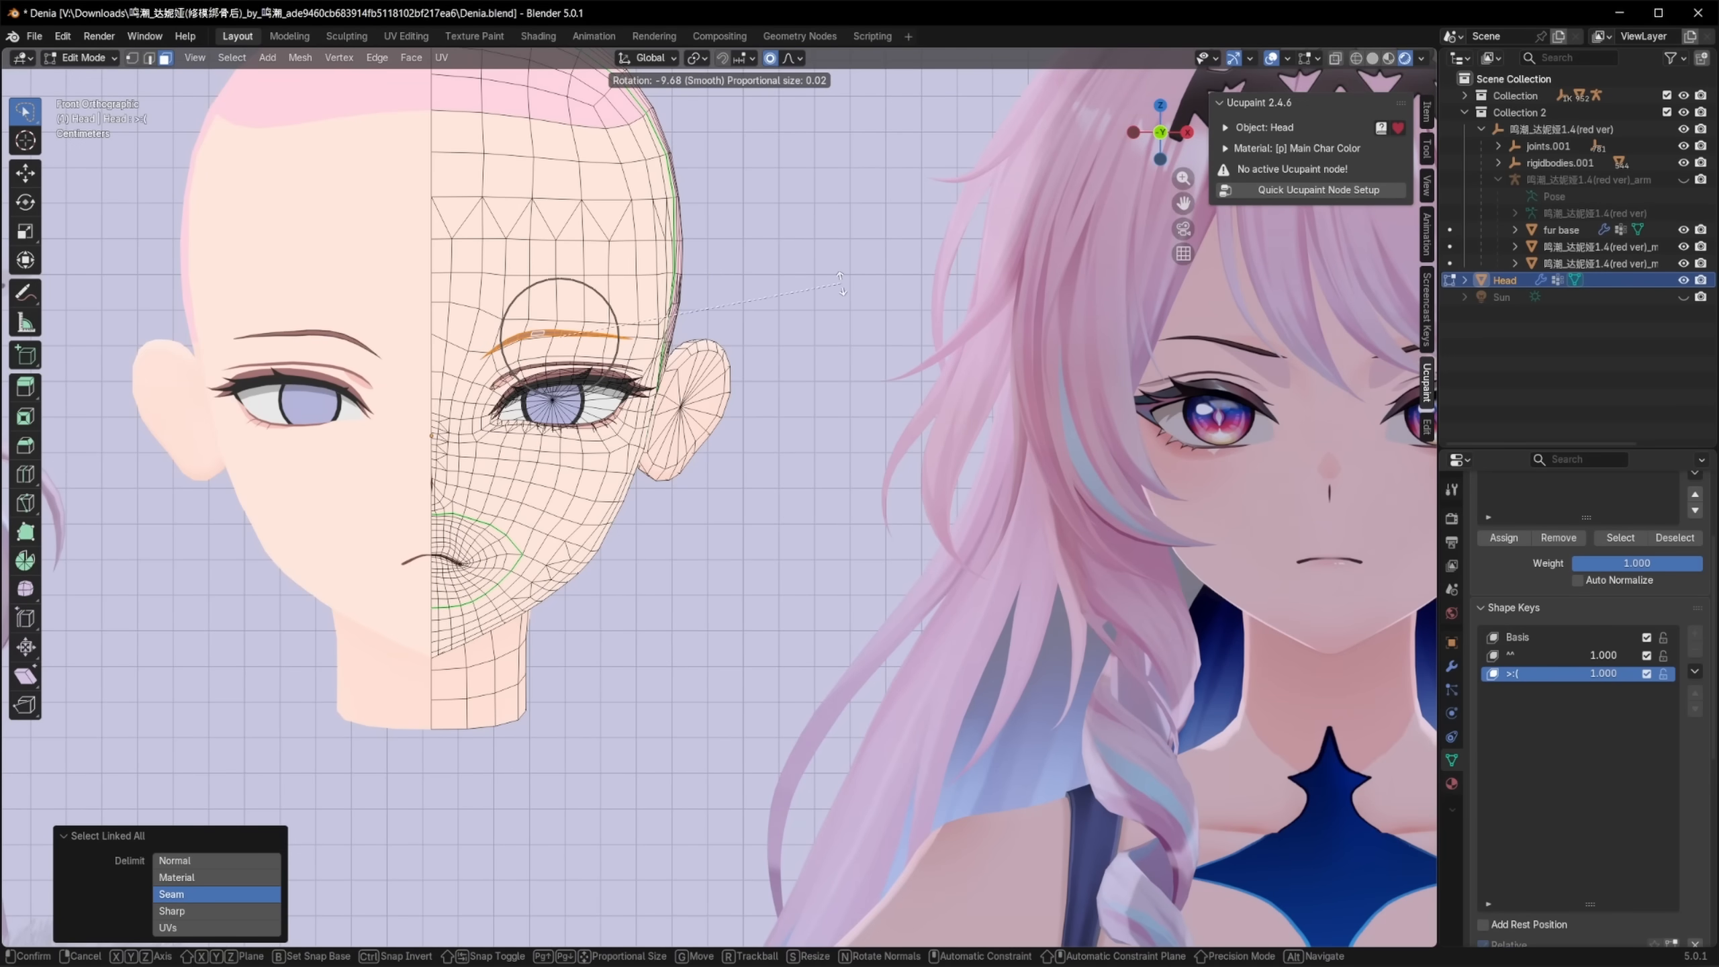
{"action": "left_click", "coordinate": [841, 284]}
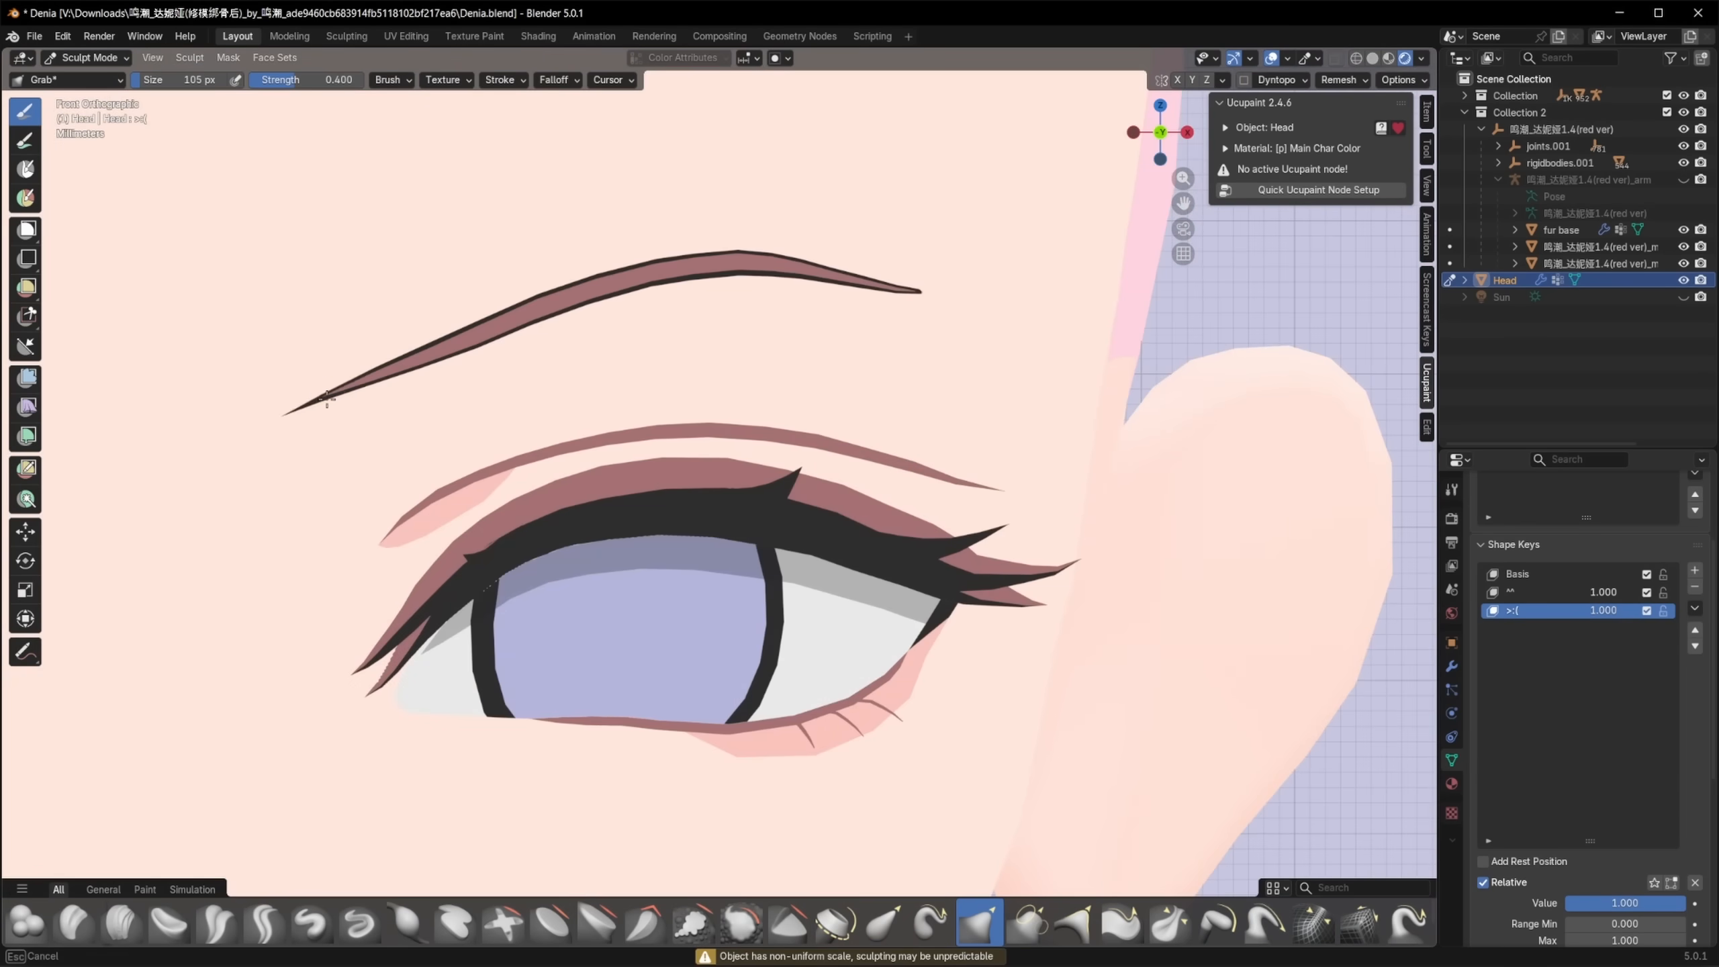
Step: Refine the shape of the slanted eyebrow and its outer tail with the Grab brush in Sculpt Mode
{"action": "scroll", "coordinate": [377, 371], "scroll_direction": "up", "scroll_amount": 5}
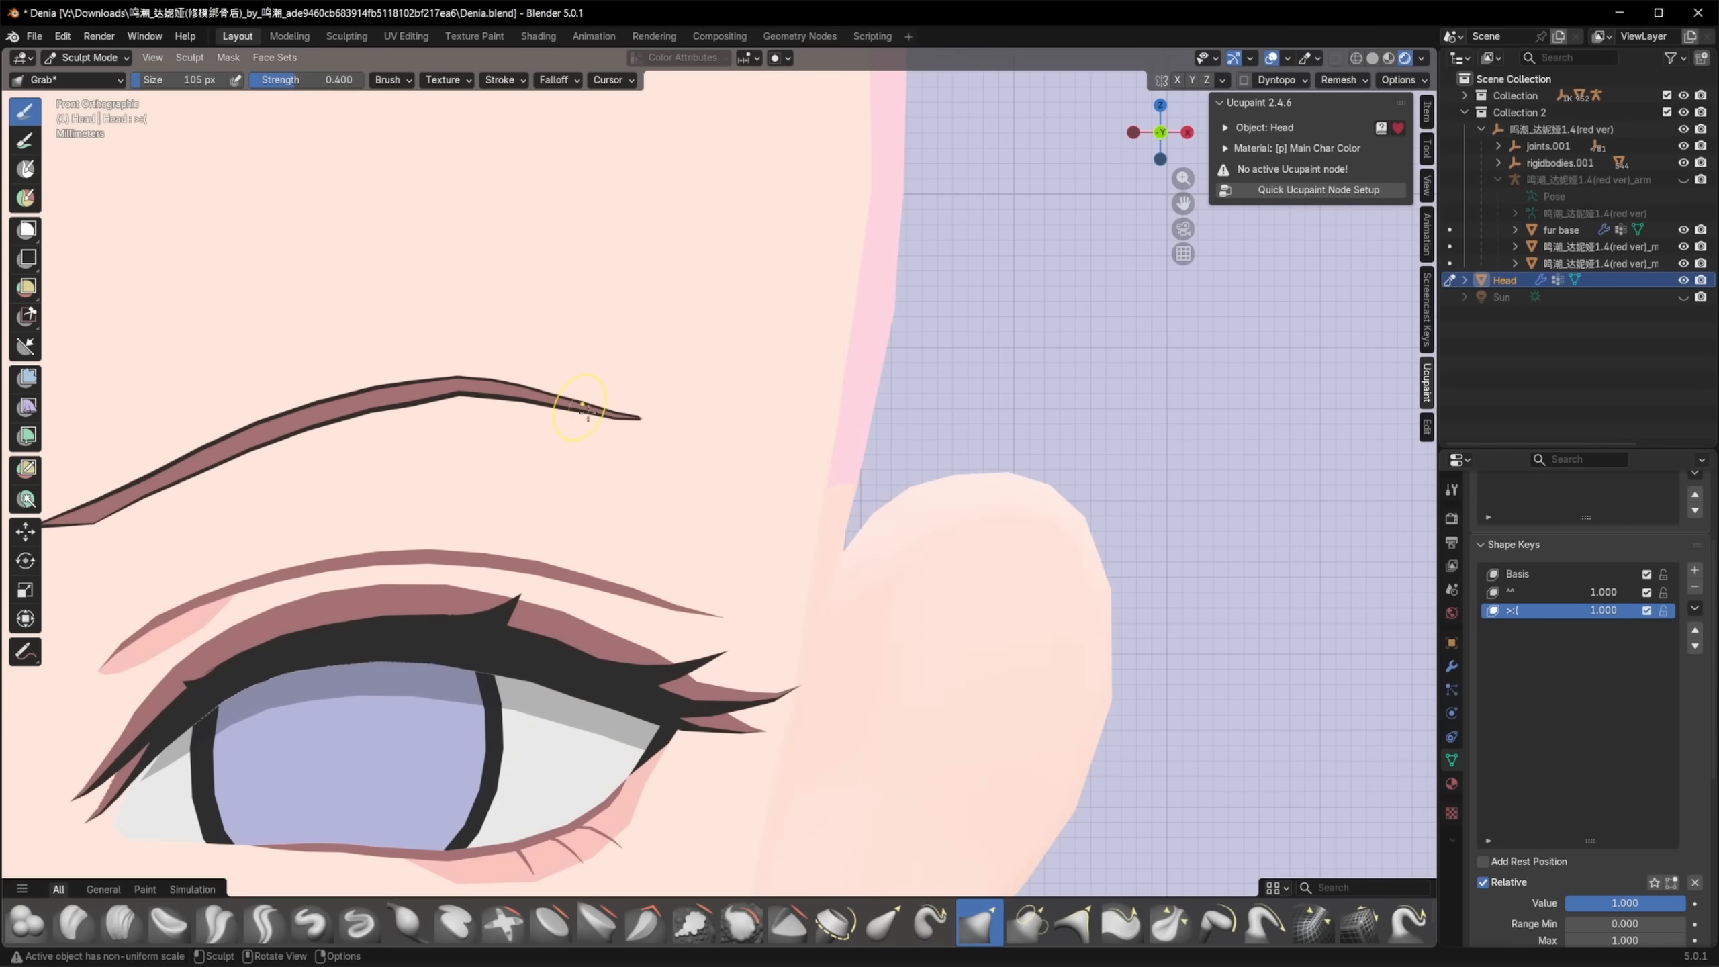
{"action": "scroll", "coordinate": [583, 406], "scroll_direction": "down", "scroll_amount": 1}
{"action": "scroll", "coordinate": [558, 393], "scroll_direction": "up", "scroll_amount": 3}
{"action": "left_click_drag", "start_coordinate": [554, 400], "coordinate": [554, 403]}
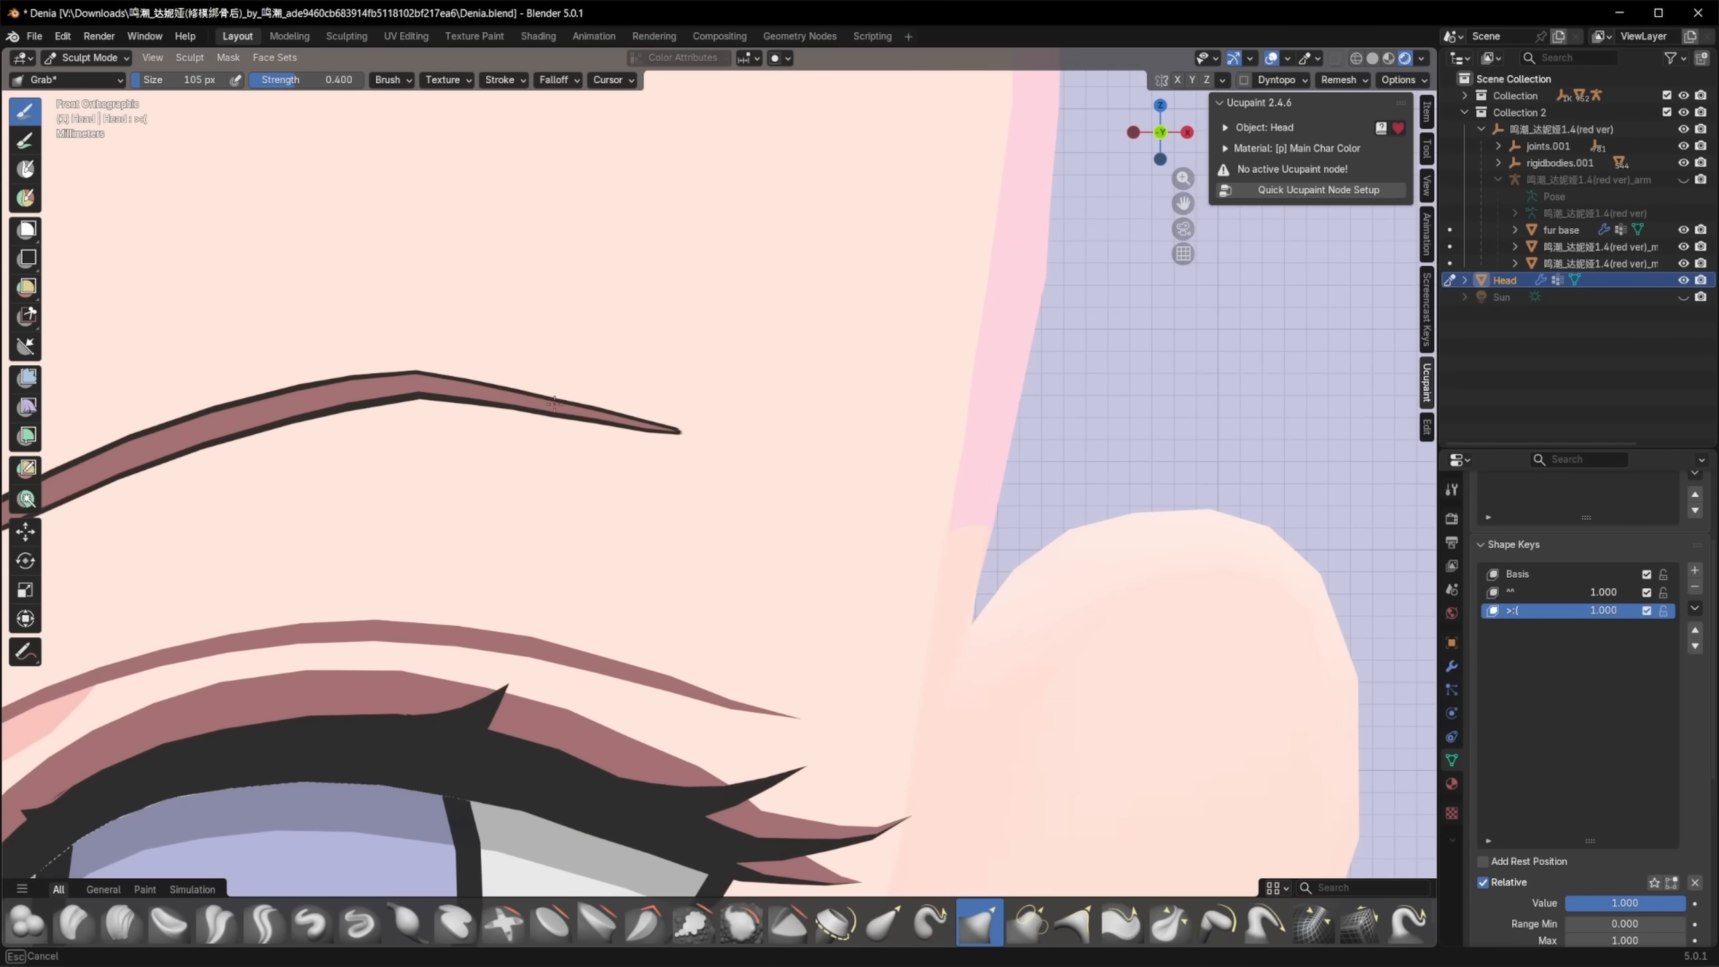
{"action": "scroll", "coordinate": [818, 564], "scroll_direction": "down", "scroll_amount": 3}
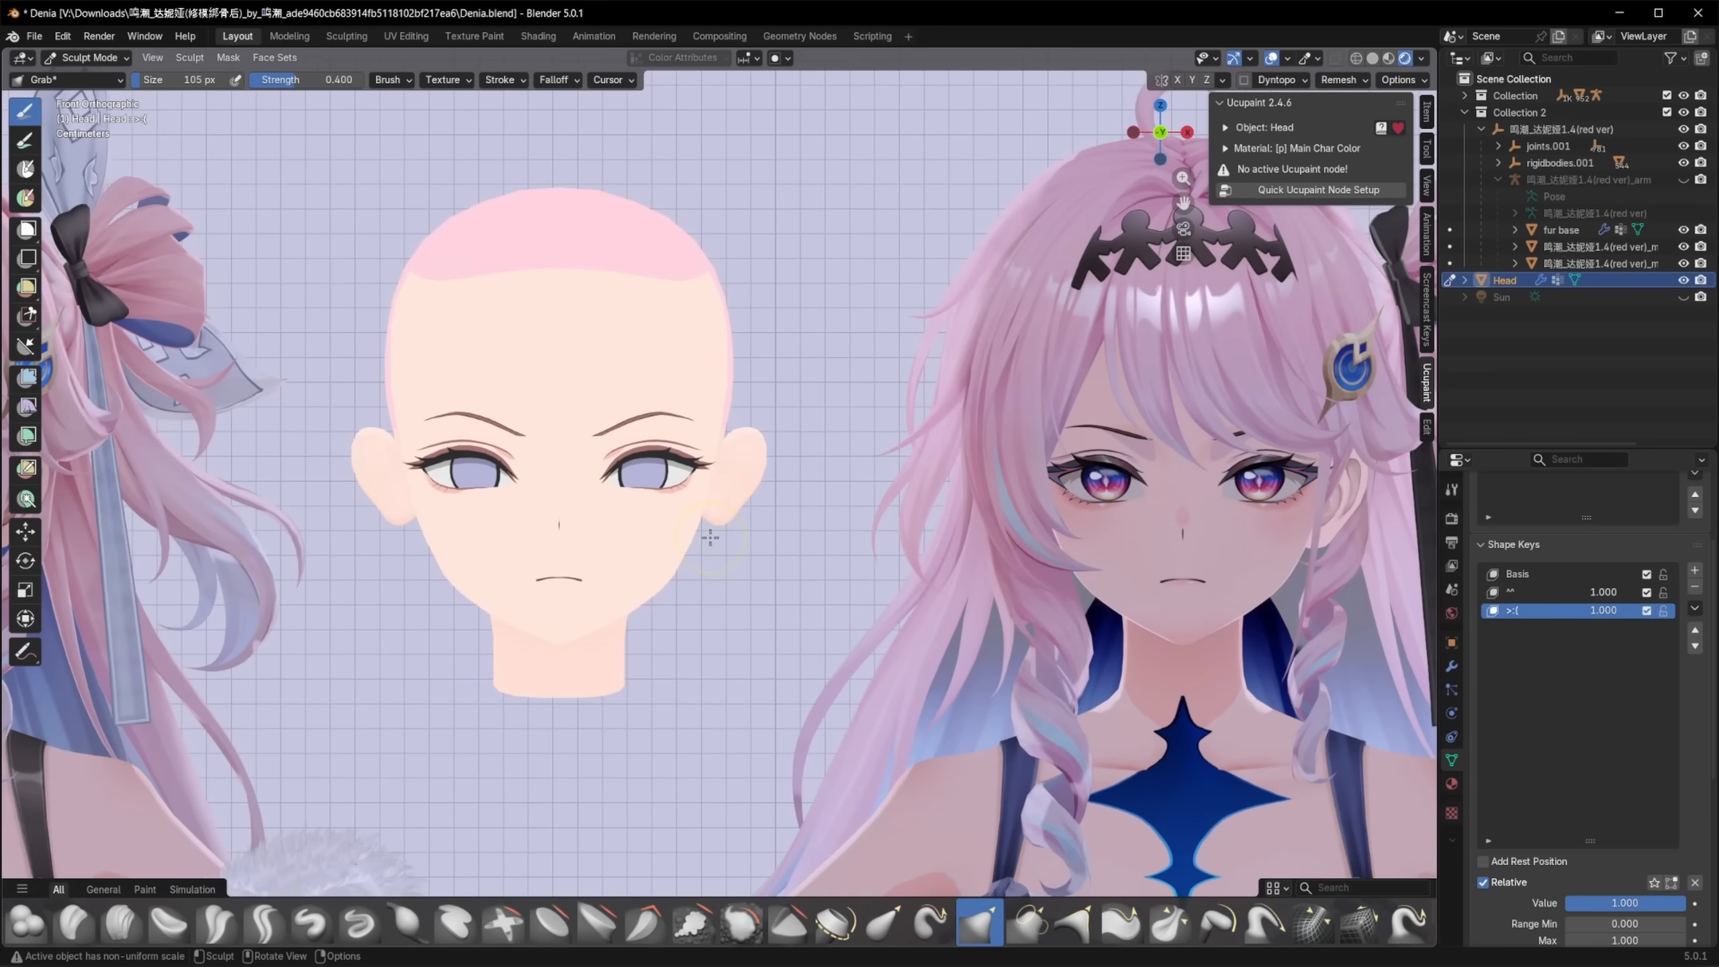
Step: Select the linked iris geometry in Edit Mode, move it along Z and scale it along X
{"action": "key", "text": "Tab"}
{"action": "scroll", "coordinate": [650, 475], "scroll_direction": "up", "scroll_amount": 2}
{"action": "left_click", "coordinate": [634, 450]}
{"action": "key", "text": "l"}
{"action": "key", "text": "g"}
{"action": "key", "text": "z"}
{"action": "left_click", "coordinate": [636, 444]}
{"action": "key", "text": "s"}
{"action": "key", "text": "x"}
{"action": "left_click", "coordinate": [685, 428]}
{"action": "key", "text": "Tab"}
{"action": "middle_click_drag", "start_coordinate": [685, 428], "coordinate": [577, 428], "text": "shift"}
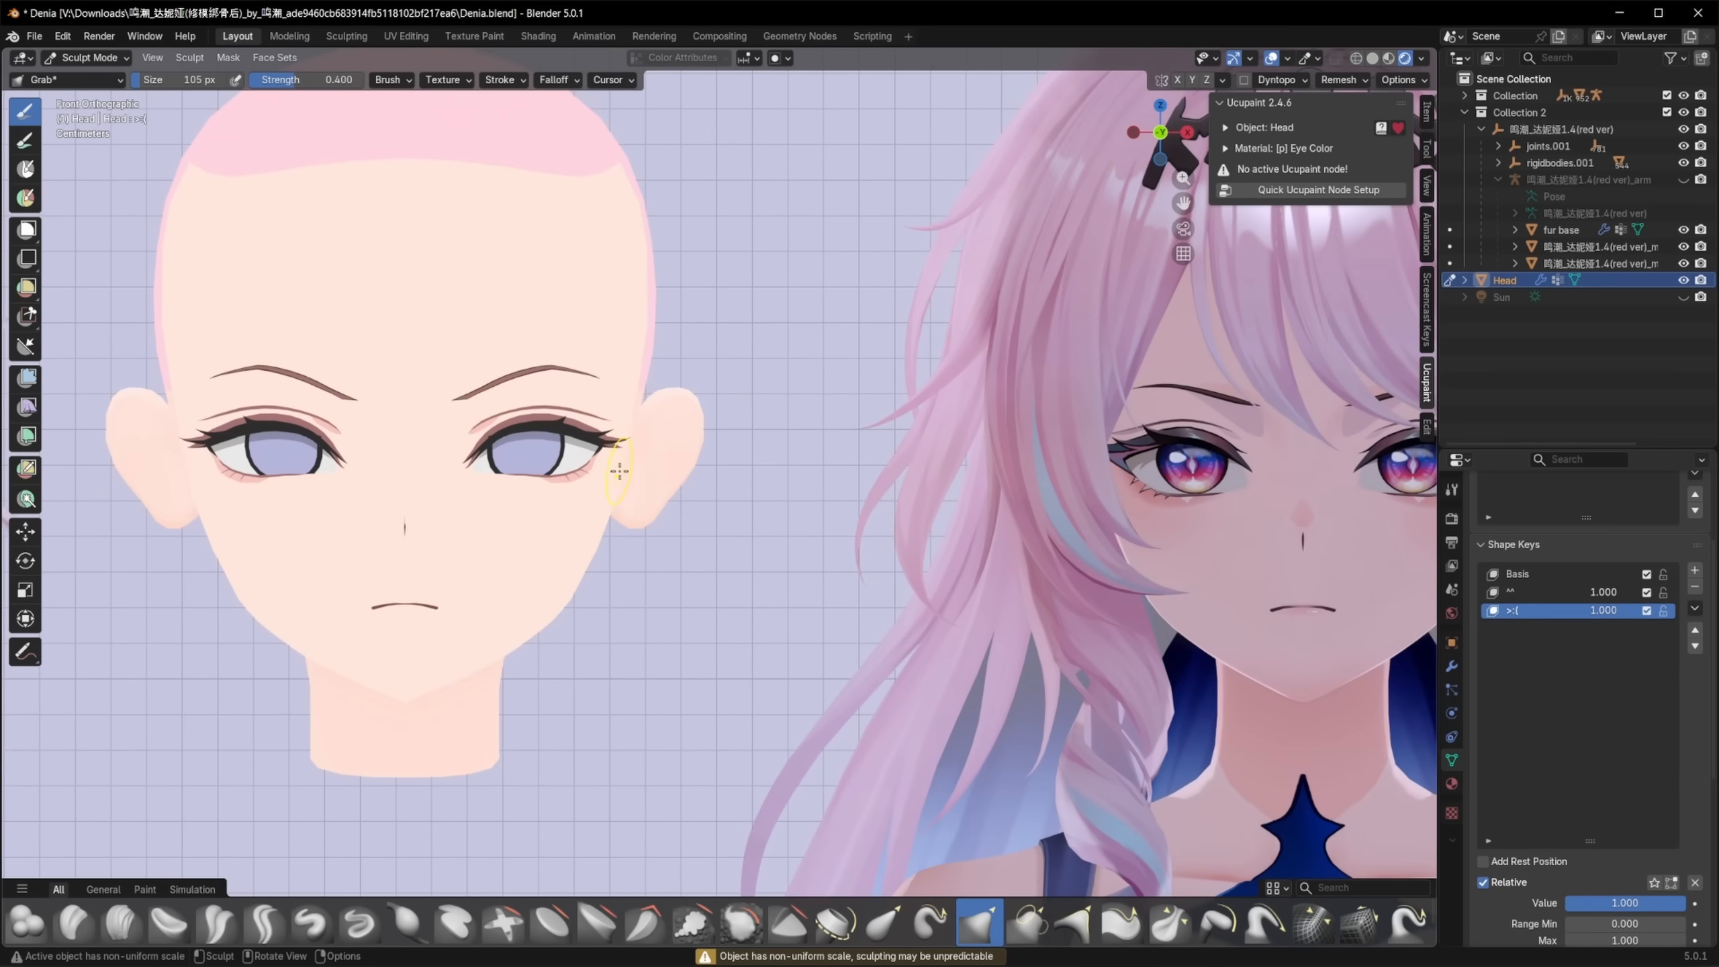
Step: Scale the iris along Z to match the blue version's eye and return to Sculpt Mode
{"action": "scroll", "coordinate": [574, 433], "scroll_direction": "down", "scroll_amount": 3}
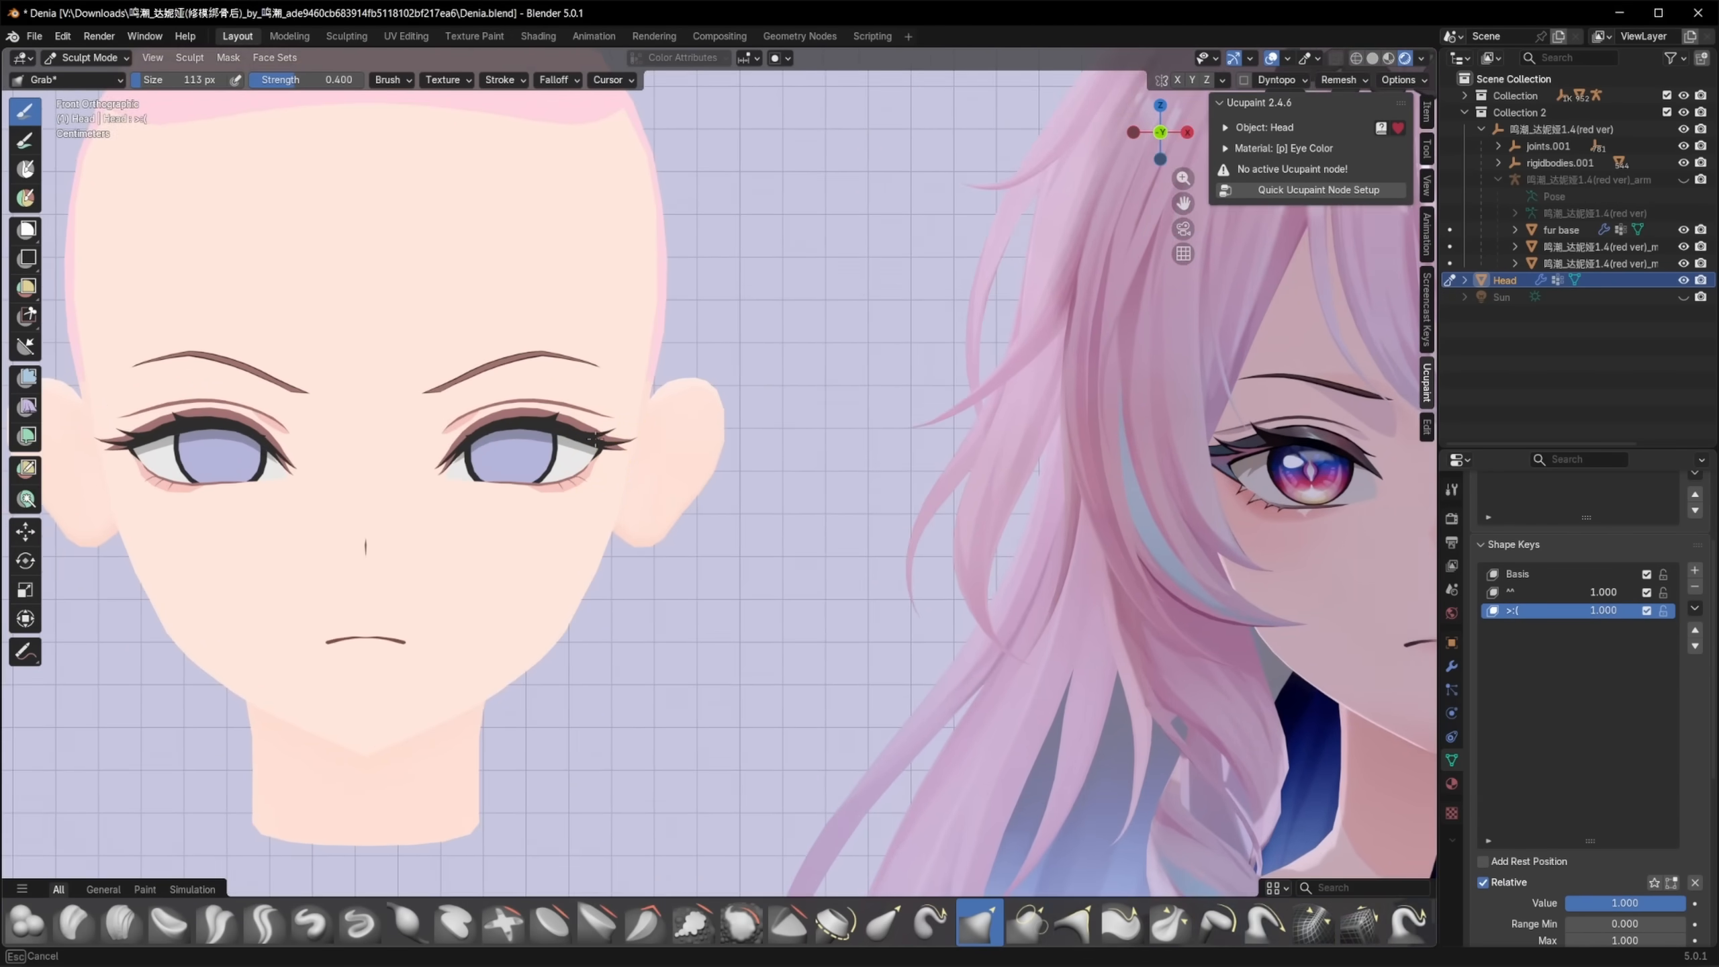
{"action": "key", "text": "Tab"}
{"action": "scroll", "coordinate": [574, 433], "scroll_direction": "up", "scroll_amount": 4}
{"action": "key", "text": "s"}
{"action": "key", "text": "z"}
{"action": "left_click", "coordinate": [648, 330]}
{"action": "key", "text": "Tab"}
{"action": "scroll", "coordinate": [720, 491], "scroll_direction": "down", "scroll_amount": 4}
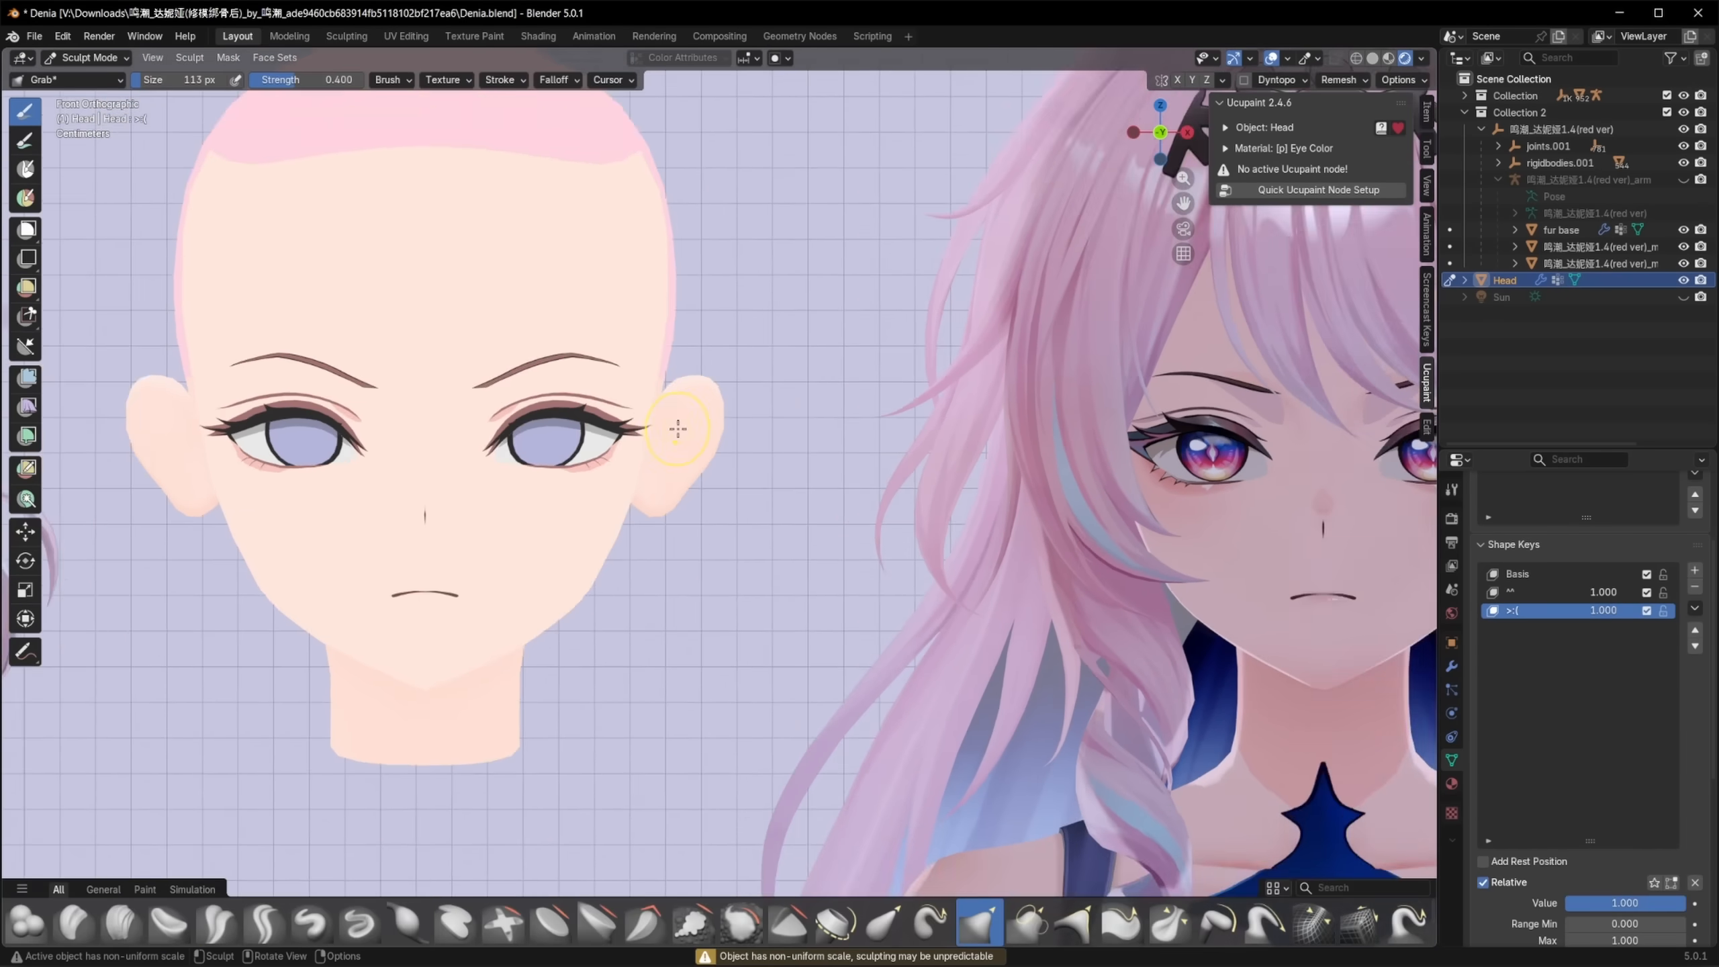
Step: Compare the head's two expressions by lowering the >:( shape key to 0 and raising it back to 1
{"action": "scroll", "coordinate": [721, 490], "scroll_direction": "up", "scroll_amount": 1}
{"action": "scroll", "coordinate": [720, 491], "scroll_direction": "down", "scroll_amount": 2}
{"action": "scroll", "coordinate": [721, 491], "scroll_direction": "down", "scroll_amount": 1}
{"action": "left_click_drag", "start_coordinate": [1603, 610], "coordinate": [1556, 610]}
{"action": "scroll", "coordinate": [1115, 444], "scroll_direction": "up", "scroll_amount": 2}
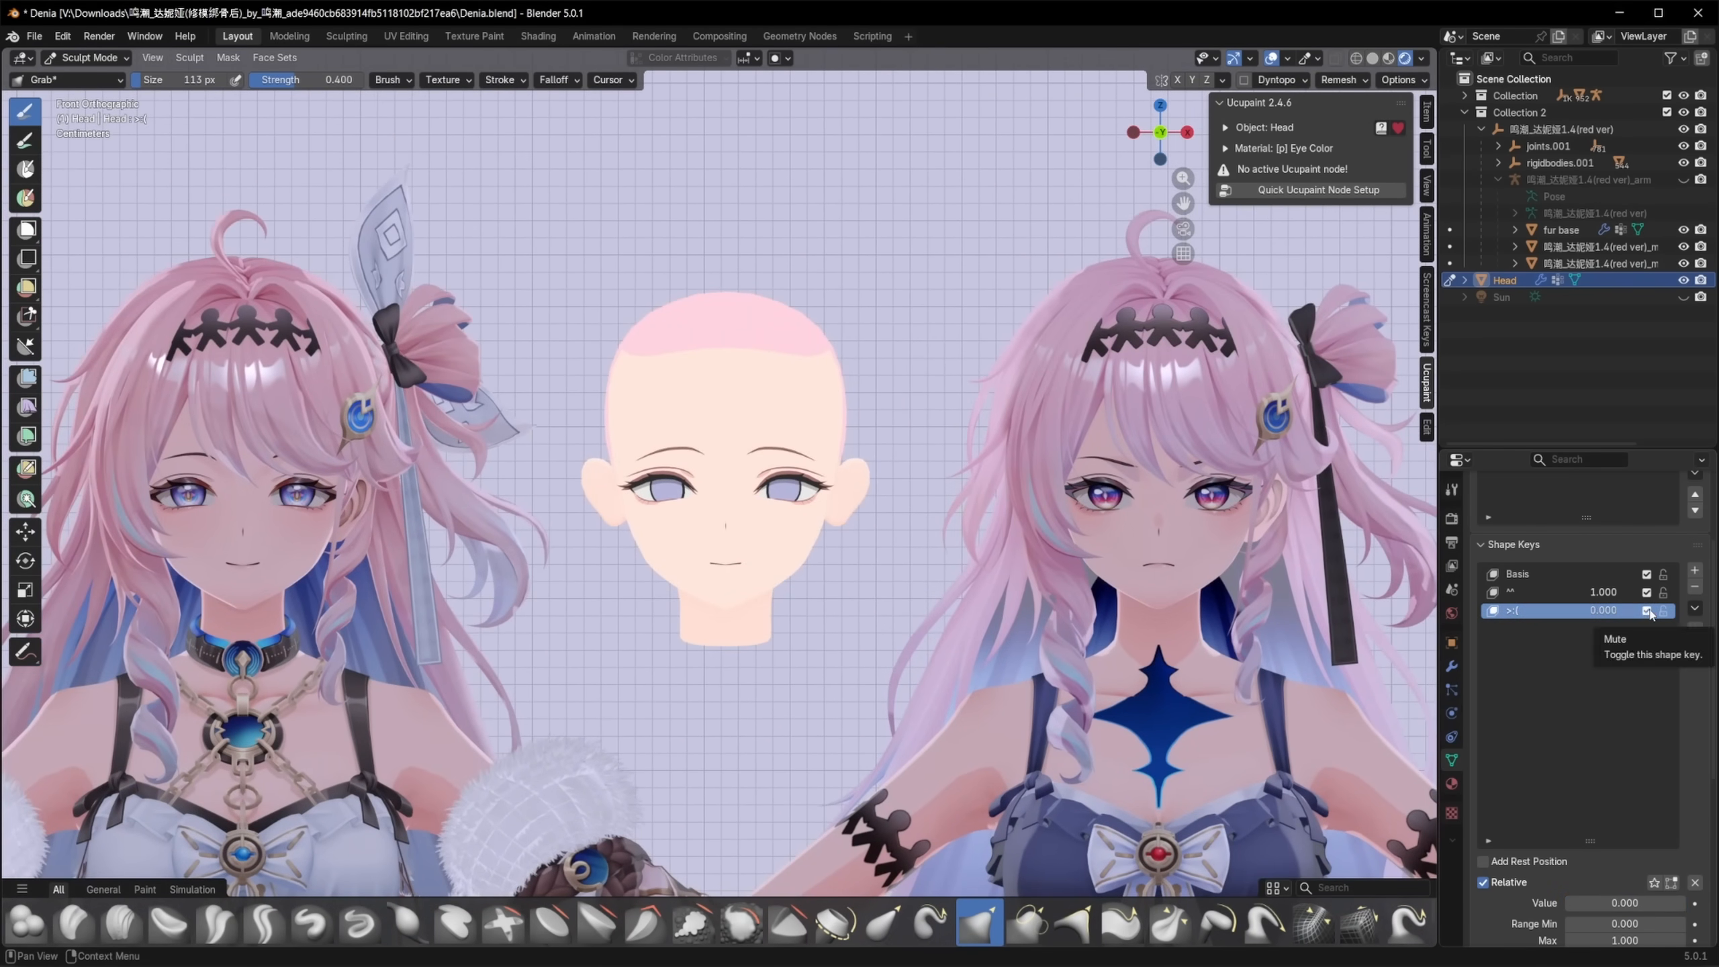
{"action": "key", "text": "Tab"}
{"action": "key", "text": "Tab"}
{"action": "left_click", "coordinate": [1115, 443]}
{"action": "left_click", "coordinate": [798, 440]}
{"action": "left_click_drag", "start_coordinate": [1603, 610], "coordinate": [1658, 612]}
Step: Select all the models and compare the >:( shape key on and off in wireframe view
{"action": "scroll", "coordinate": [1002, 614], "scroll_direction": "down", "scroll_amount": 1}
{"action": "key", "text": "shift+z"}
{"action": "key", "text": "a"}
{"action": "left_click", "coordinate": [1646, 612]}
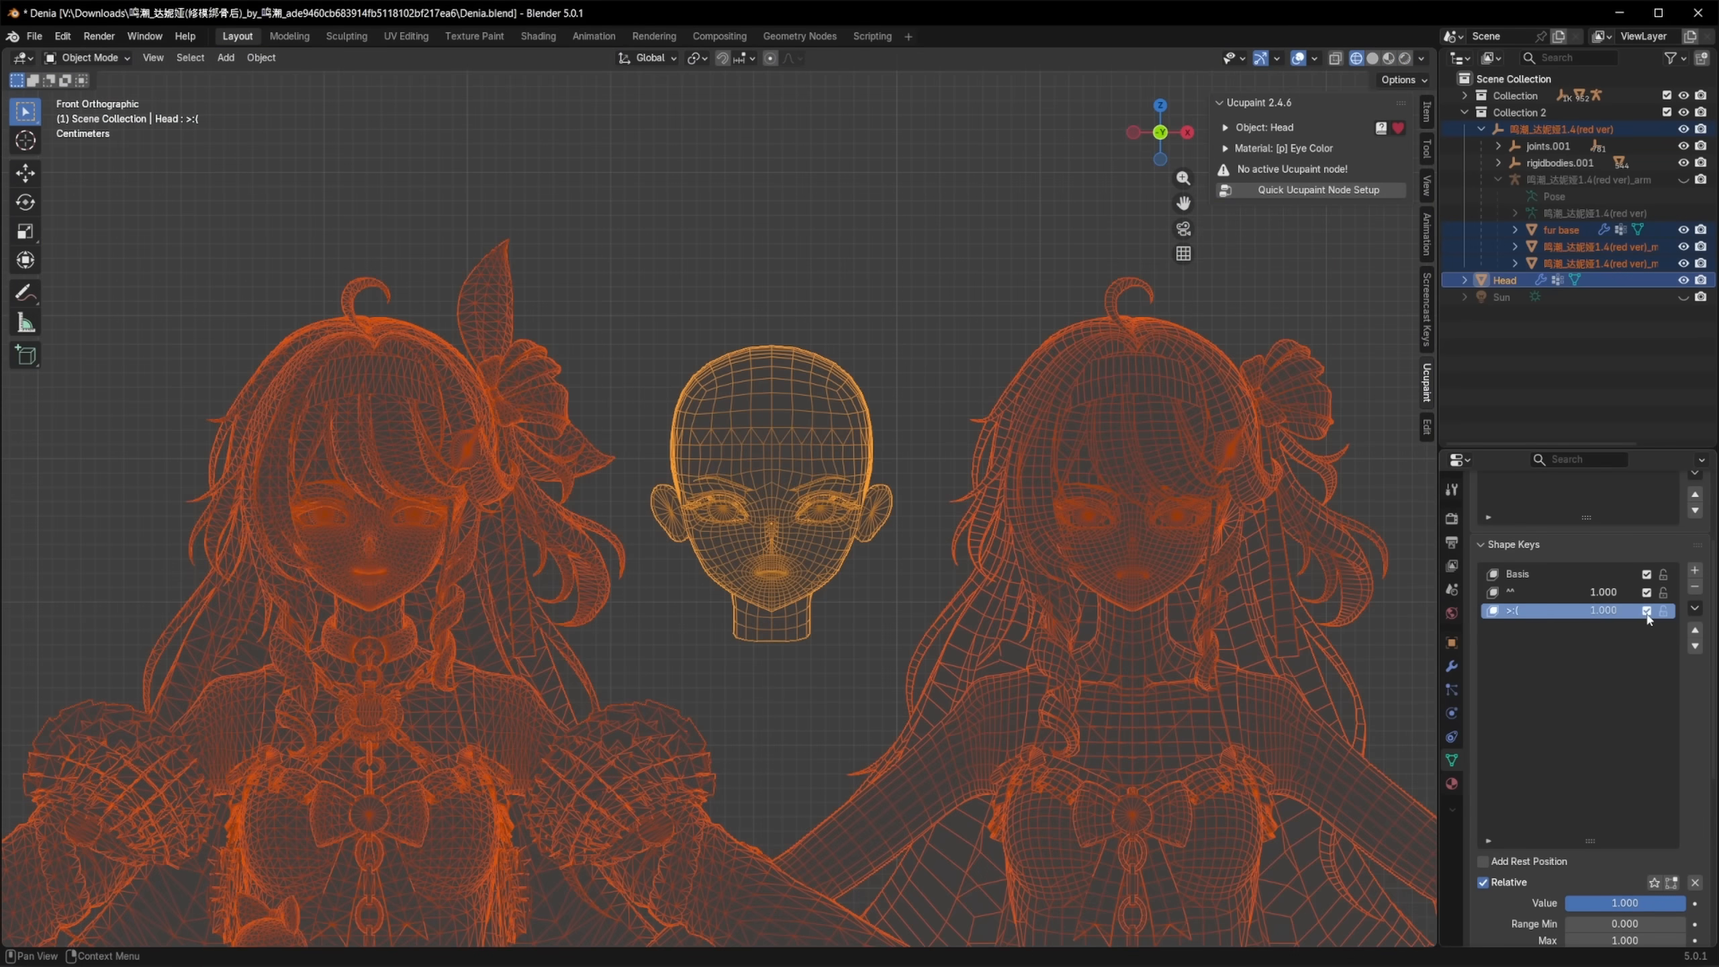
{"action": "left_click", "coordinate": [1646, 615]}
{"action": "key", "text": "shift+z"}
Step: Mute and unmute the >:( shape key in rendered view to compare the head with both character versions
{"action": "scroll", "coordinate": [855, 655], "scroll_direction": "up", "scroll_amount": 1}
{"action": "middle_click_drag", "start_coordinate": [854, 655], "coordinate": [822, 667], "text": "shift"}
{"action": "left_click", "coordinate": [1647, 613]}
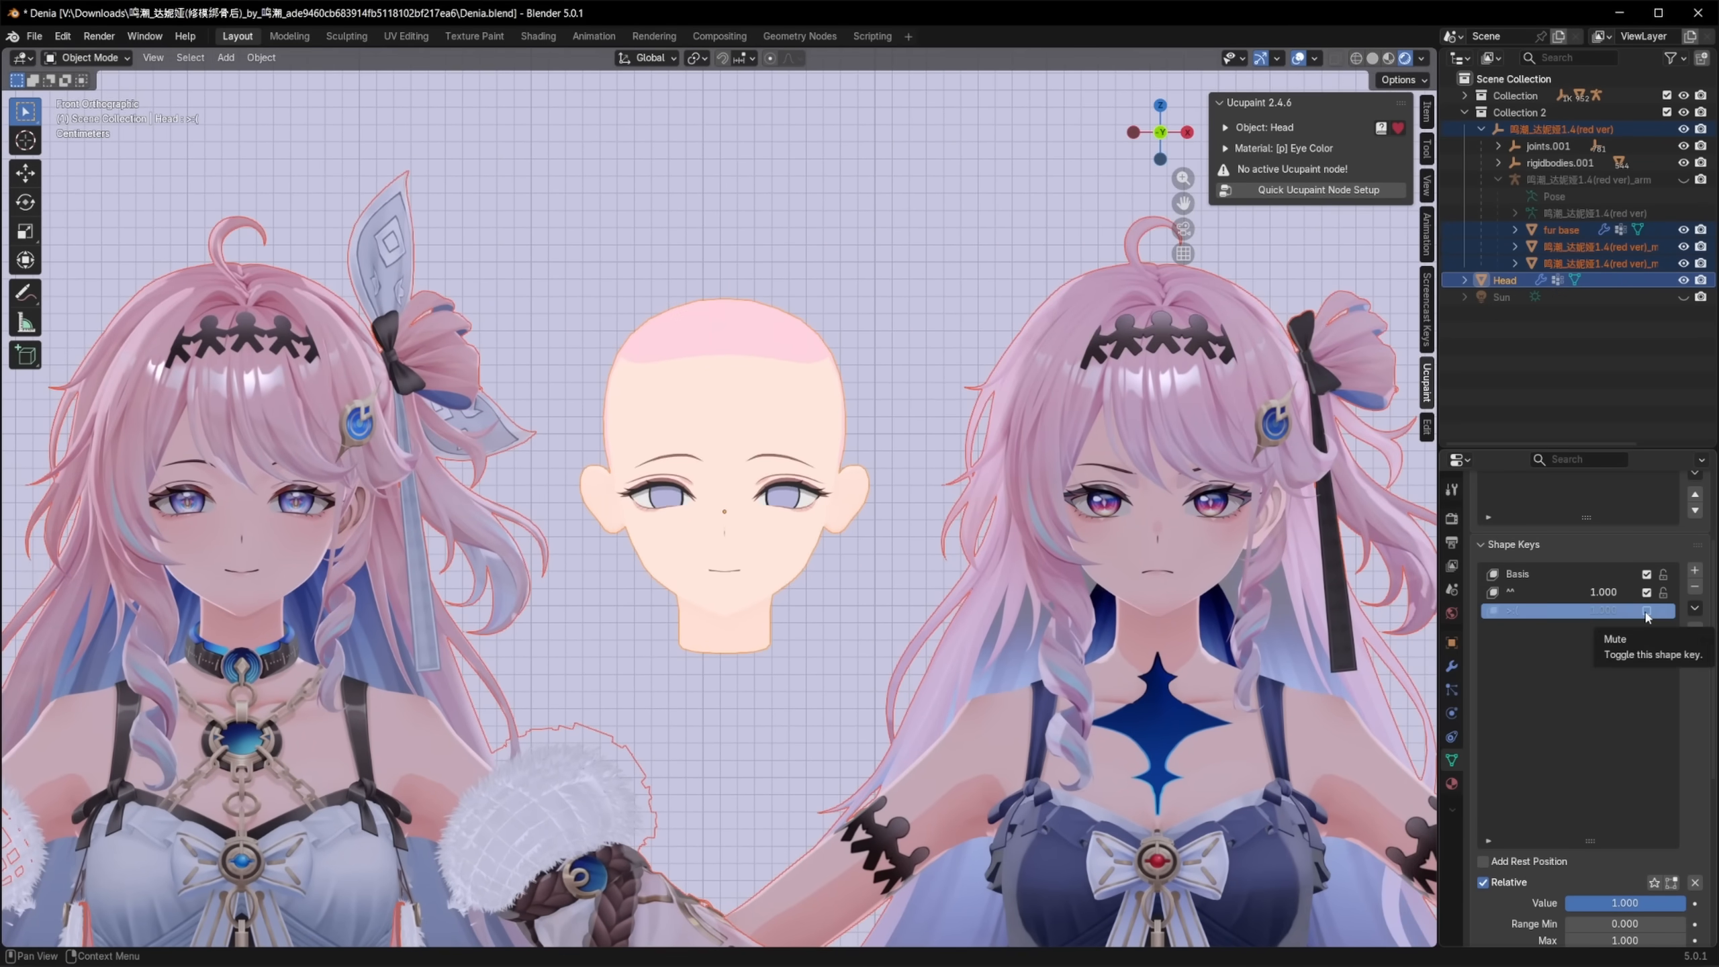
{"action": "left_click", "coordinate": [1647, 613]}
{"action": "left_click", "coordinate": [1646, 613]}
{"action": "left_click", "coordinate": [1647, 614]}
{"action": "left_click", "coordinate": [1647, 613]}
{"action": "left_click", "coordinate": [1647, 613]}
{"action": "left_click_drag", "start_coordinate": [1606, 593], "coordinate": [1530, 611]}
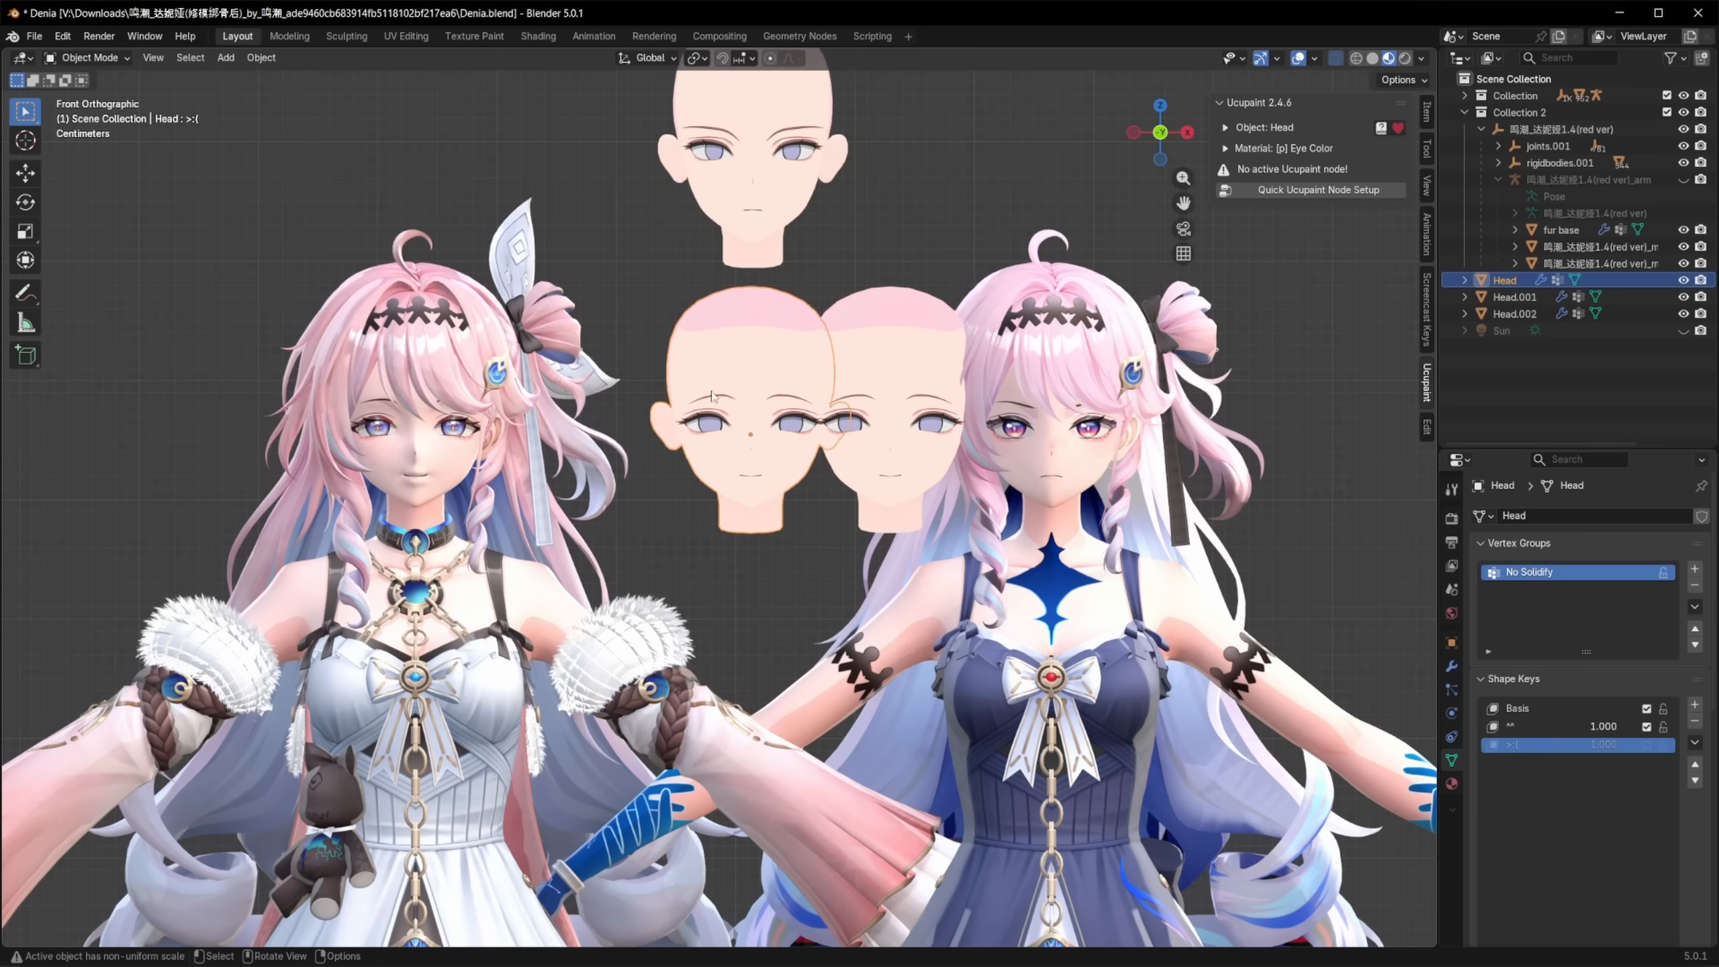
Step: Move the two overlapping head copies apart along X so they stand side by side between the characters
{"action": "left_click", "coordinate": [677, 391]}
{"action": "left_click", "coordinate": [883, 379]}
{"action": "key", "text": "g"}
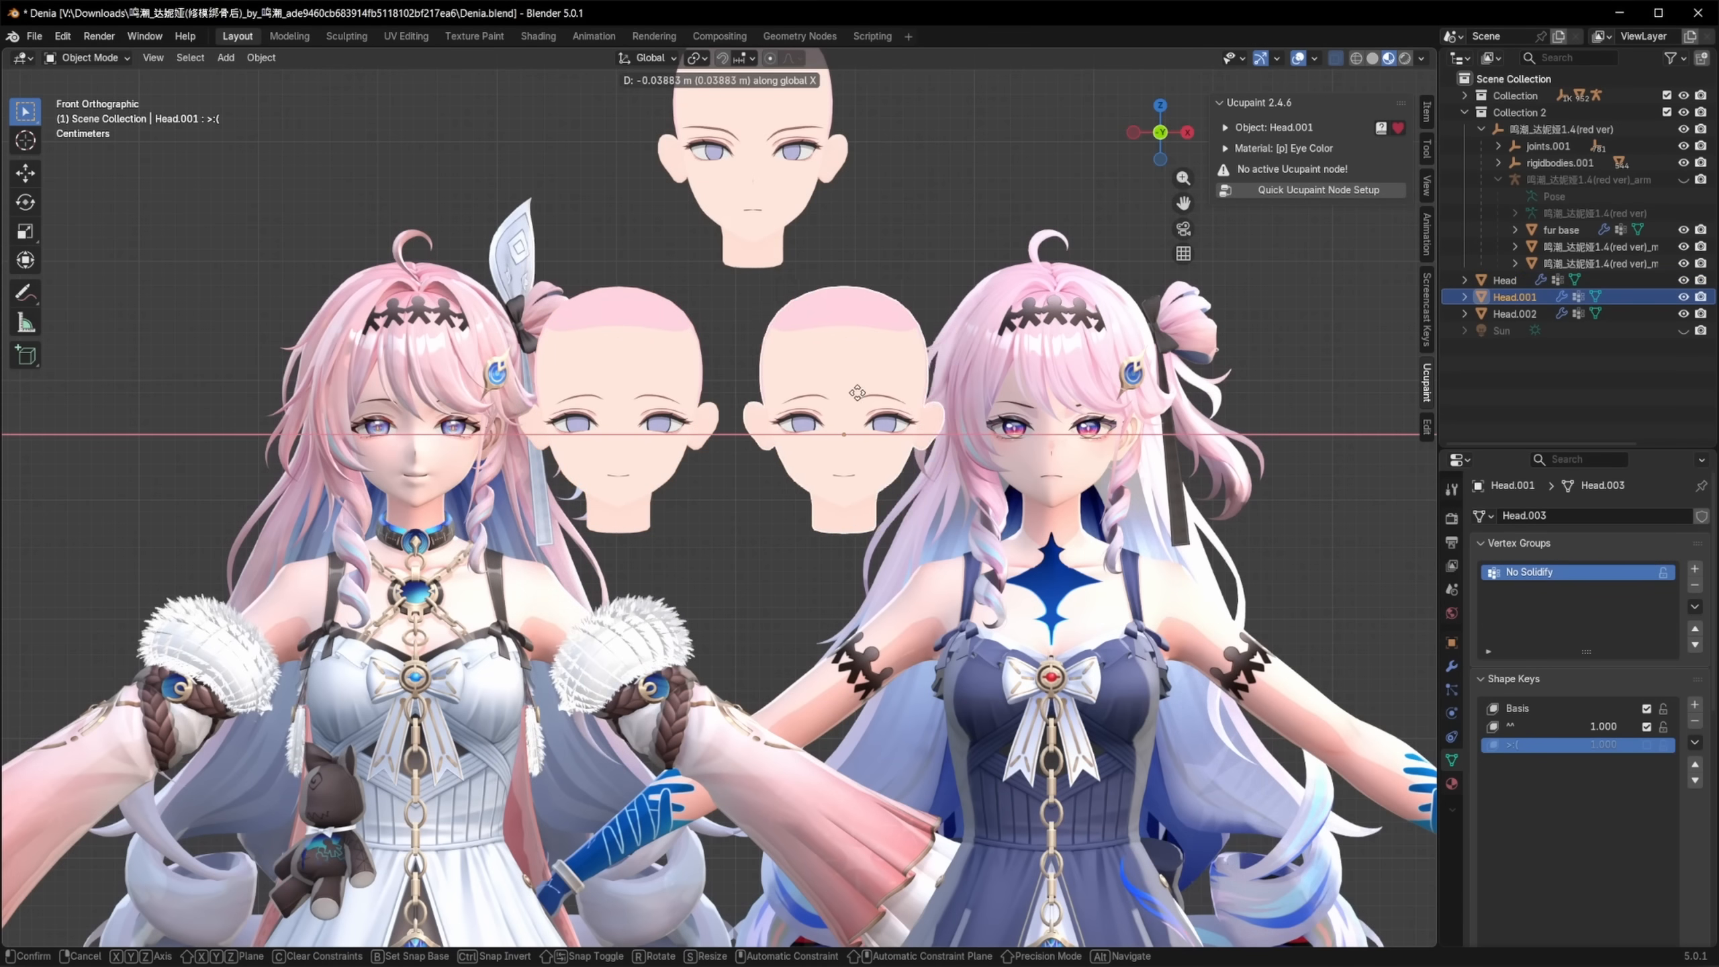
{"action": "left_click", "coordinate": [655, 385]}
{"action": "left_click", "coordinate": [840, 406]}
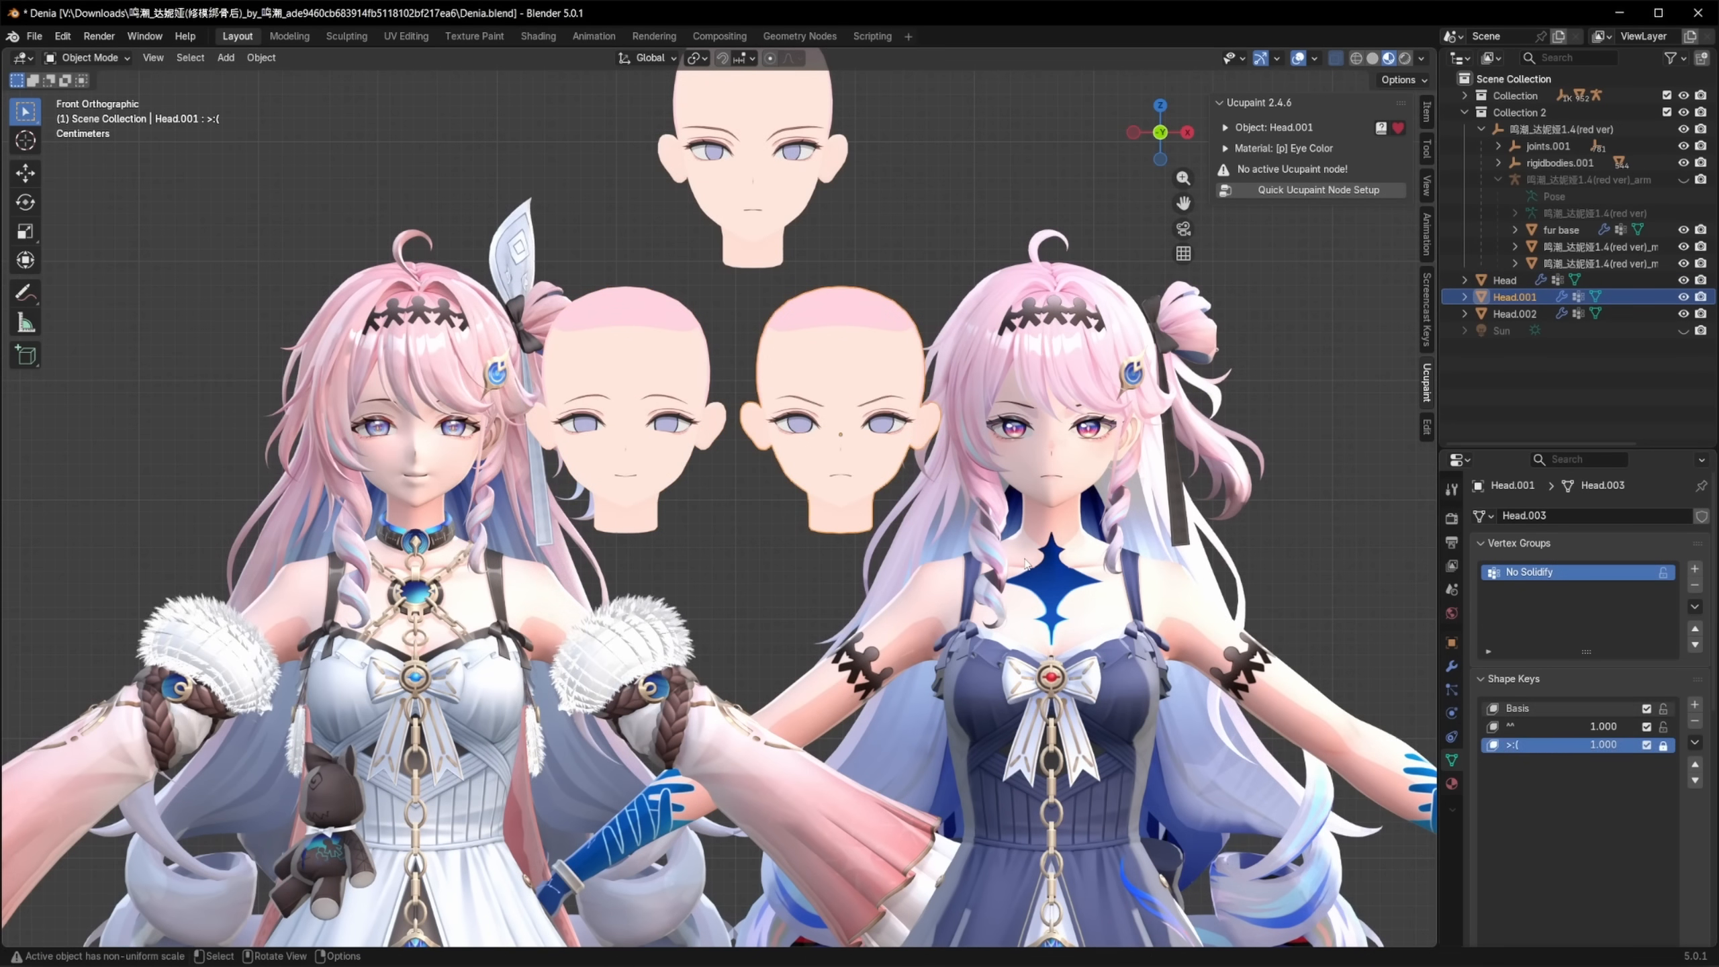
Step: Clear the selection and move the smiling head 0.01148 m along X toward the frowning head
{"action": "key", "text": "Tab"}
{"action": "scroll", "coordinate": [1100, 532], "scroll_direction": "down", "scroll_amount": 2}
{"action": "key", "text": "Tab"}
{"action": "key", "text": "alt+a"}
{"action": "scroll", "coordinate": [1126, 542], "scroll_direction": "up", "scroll_amount": 2}
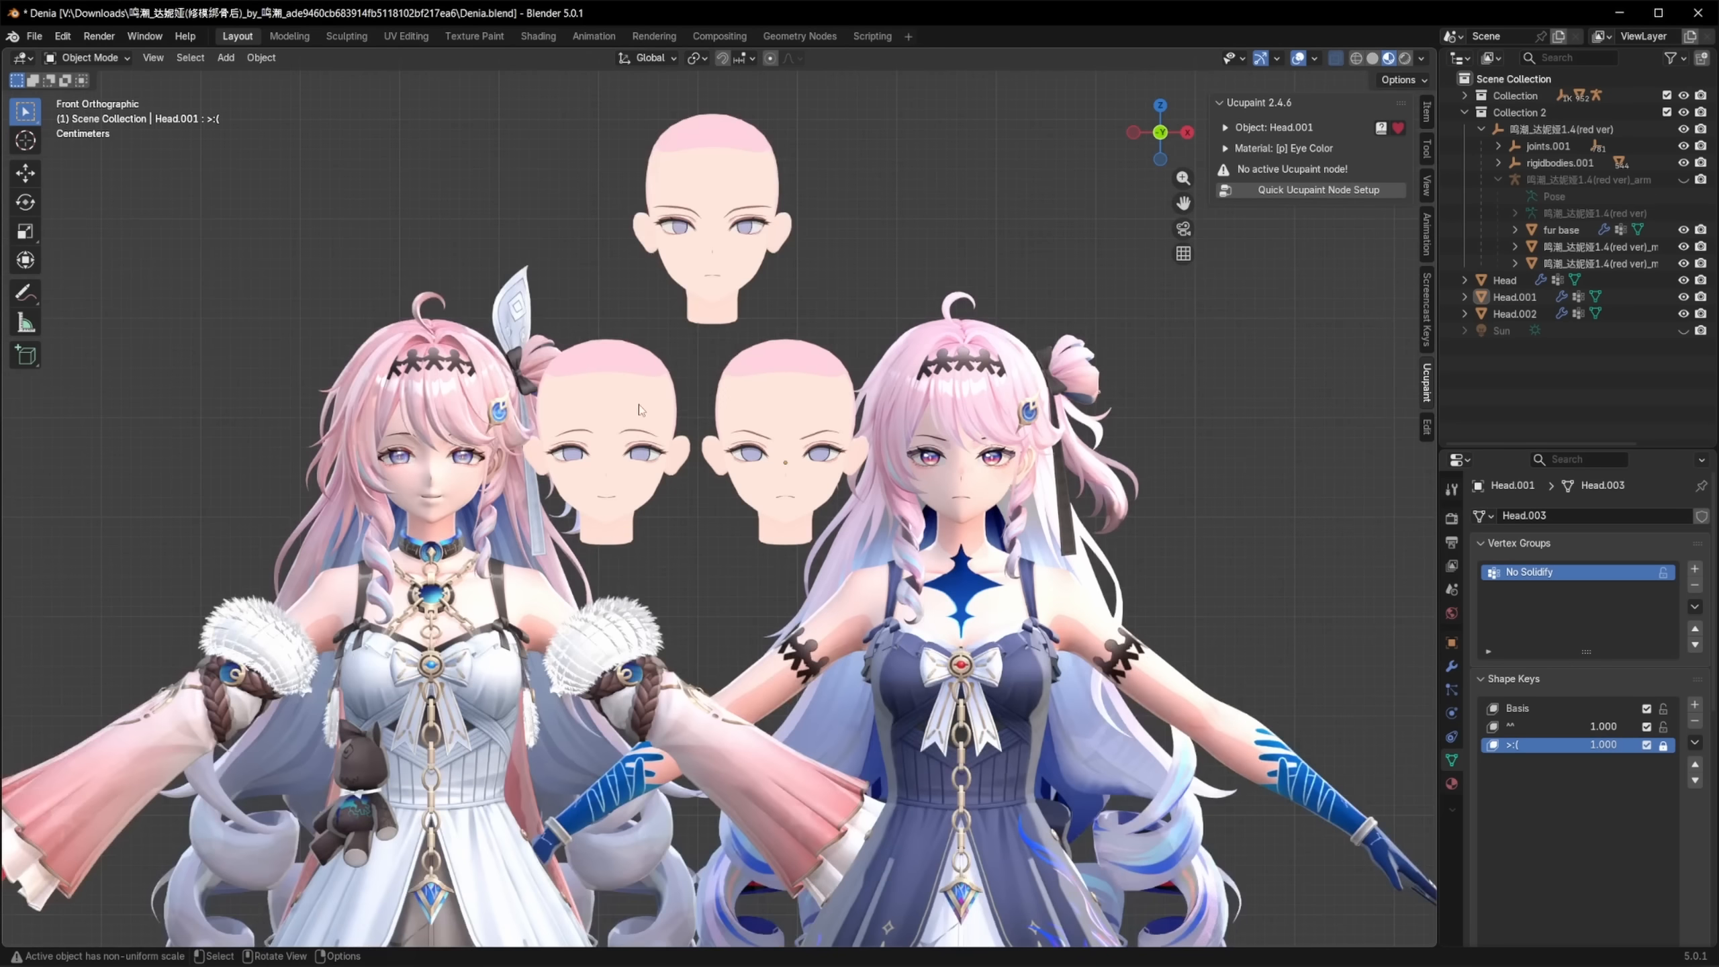
{"action": "left_click", "coordinate": [638, 409]}
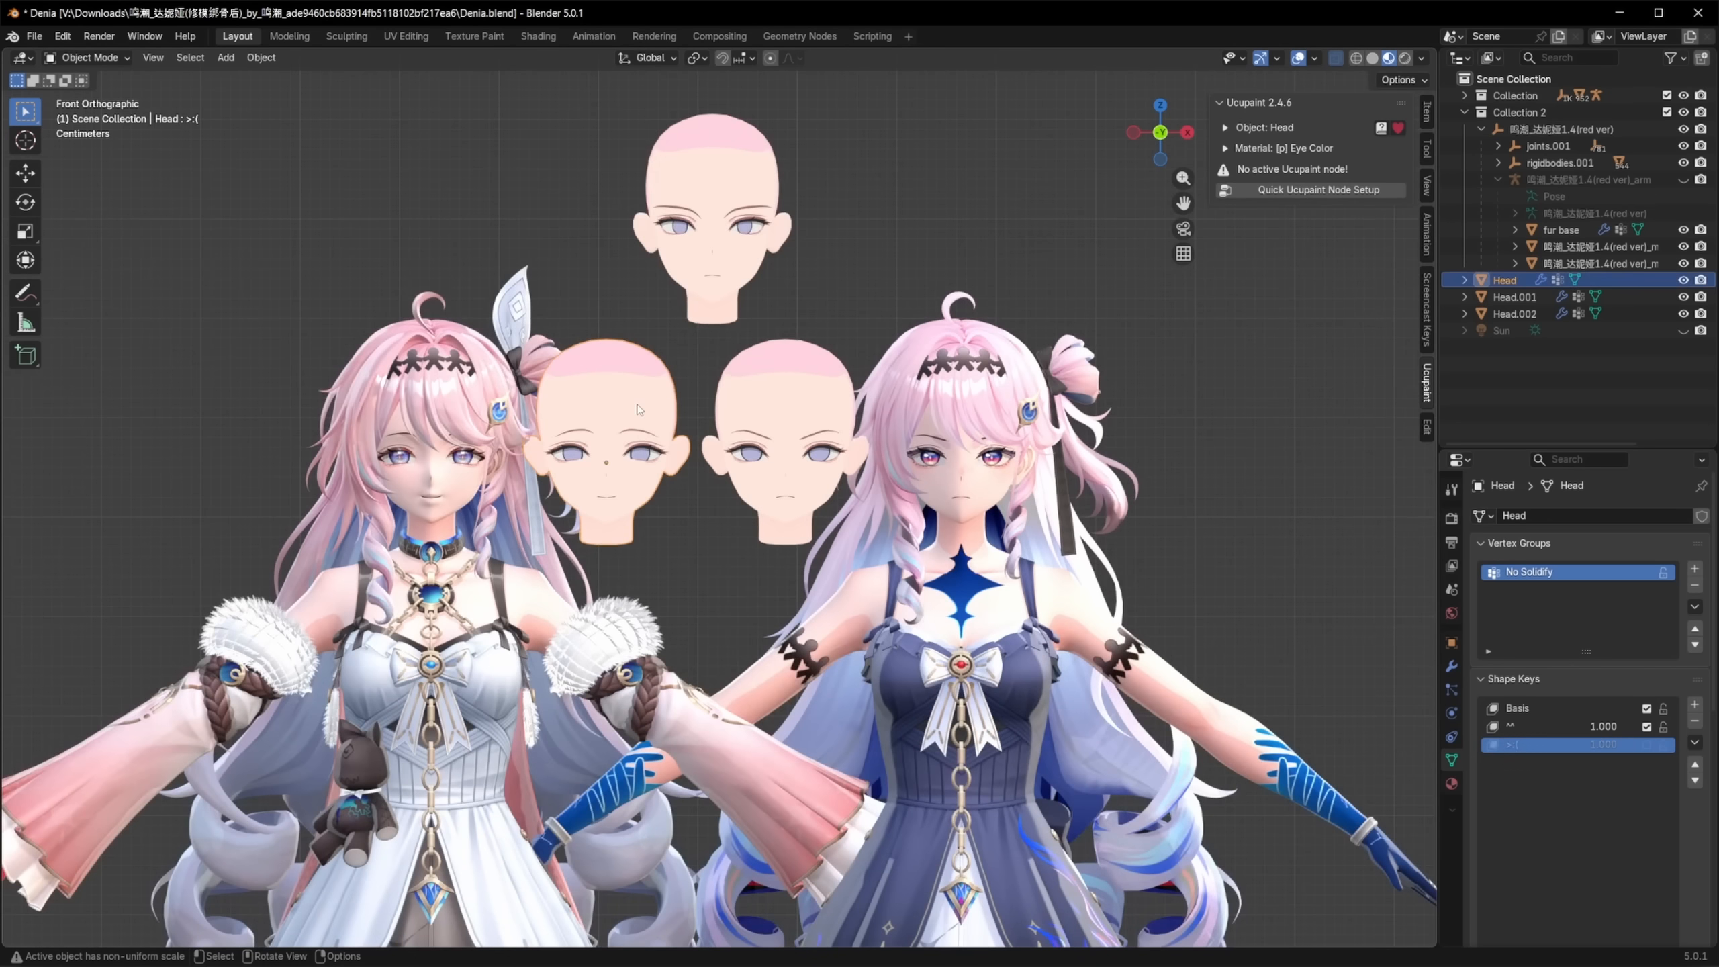
{"action": "key", "text": "g"}
{"action": "key", "text": "x"}
{"action": "left_click", "coordinate": [659, 411]}
{"action": "scroll", "coordinate": [819, 469], "scroll_direction": "up", "scroll_amount": 2}
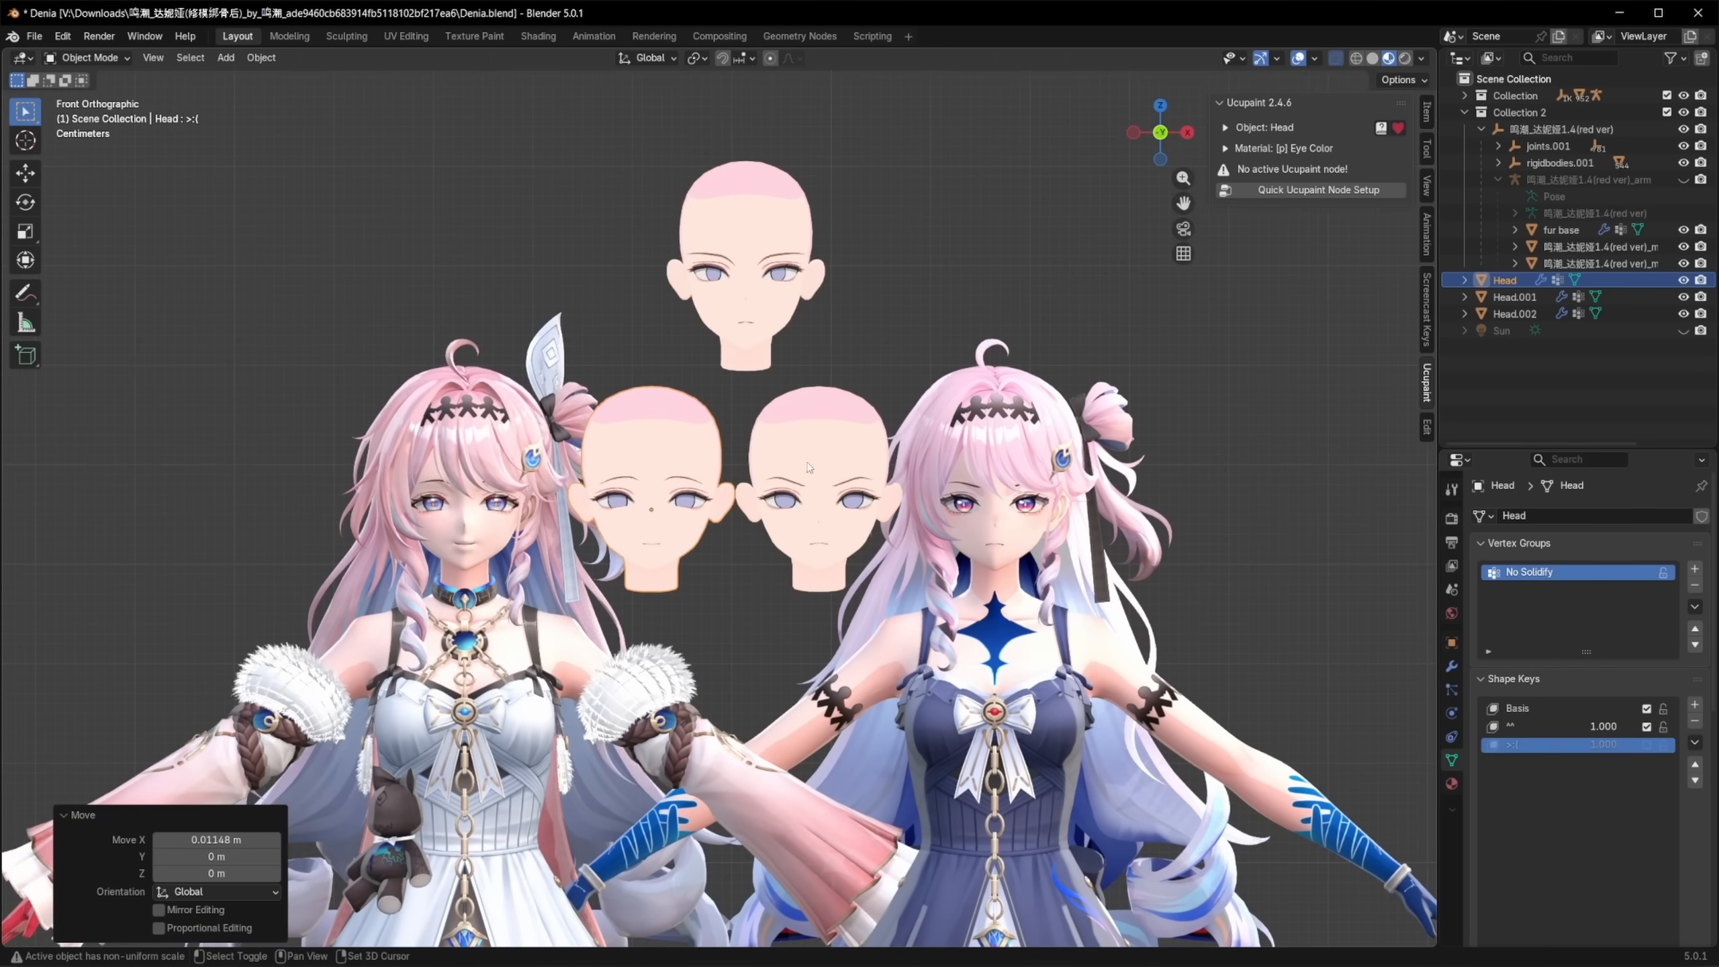
{"action": "middle_click_drag", "start_coordinate": [819, 465], "coordinate": [892, 497], "text": "shift"}
{"action": "scroll", "coordinate": [899, 501], "scroll_direction": "down", "scroll_amount": 1}
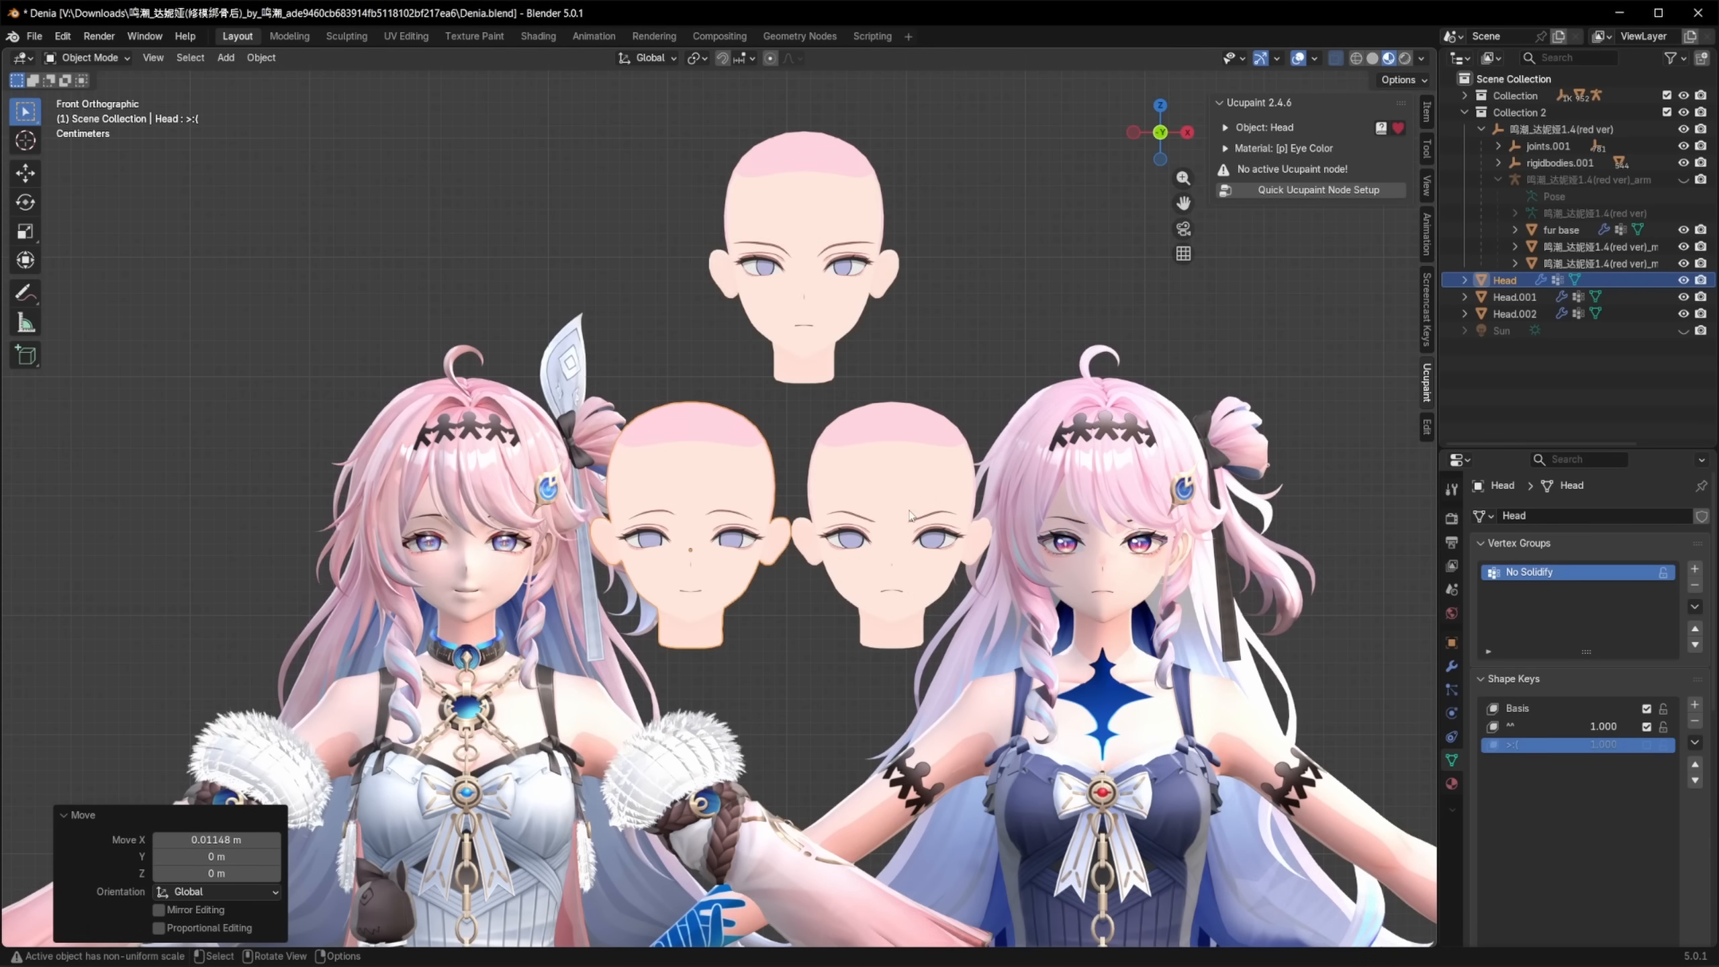
Step: Inspect the heads and both characters in wireframe and return to rendered shading
{"action": "left_click", "coordinate": [1357, 59]}
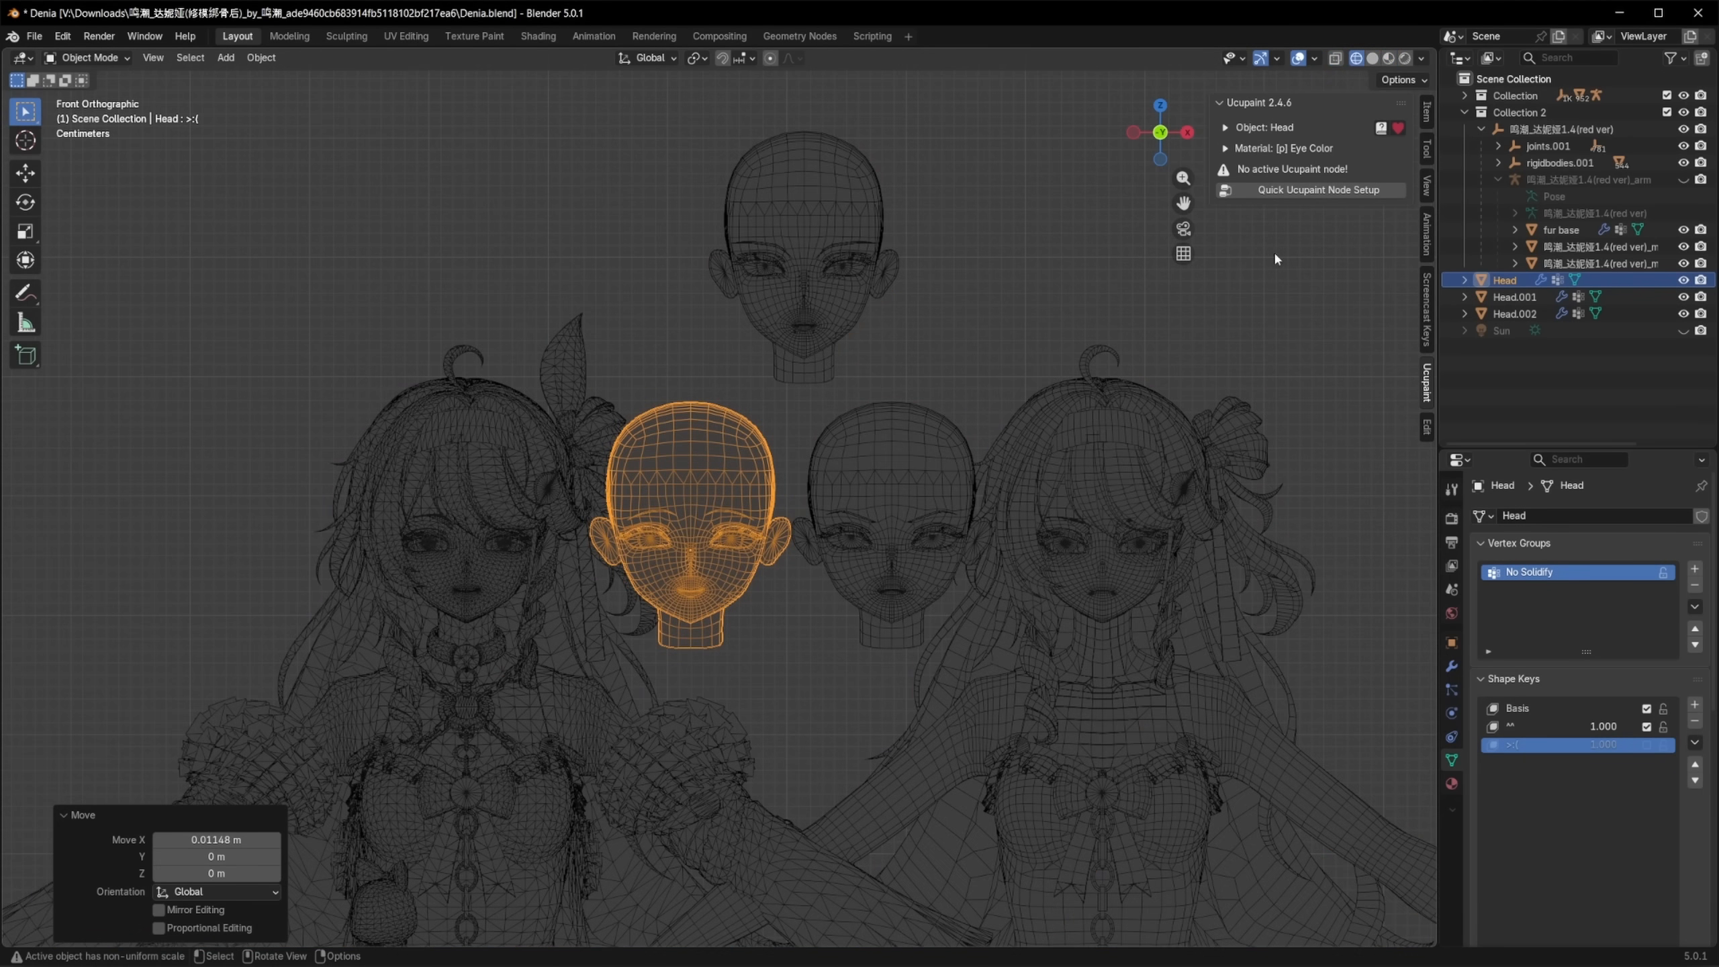
{"action": "left_click", "coordinate": [1404, 58]}
{"action": "left_click", "coordinate": [896, 344]}
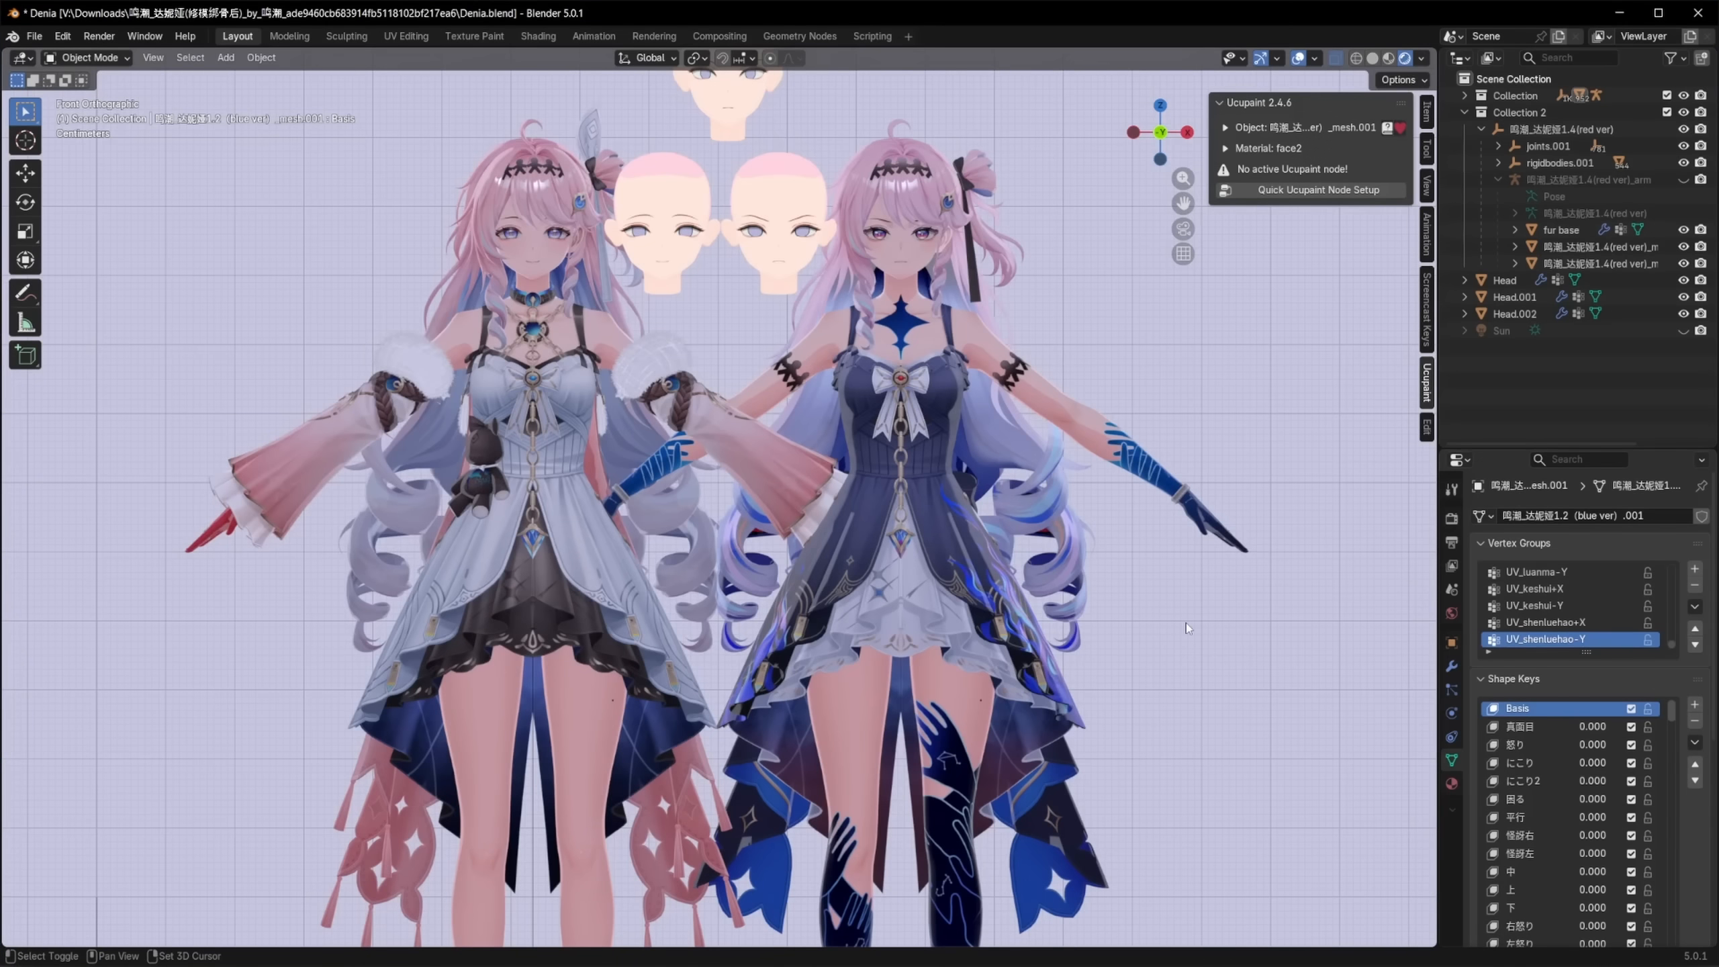
{"action": "middle_click_drag", "start_coordinate": [1185, 623], "coordinate": [1218, 745], "text": "shift"}
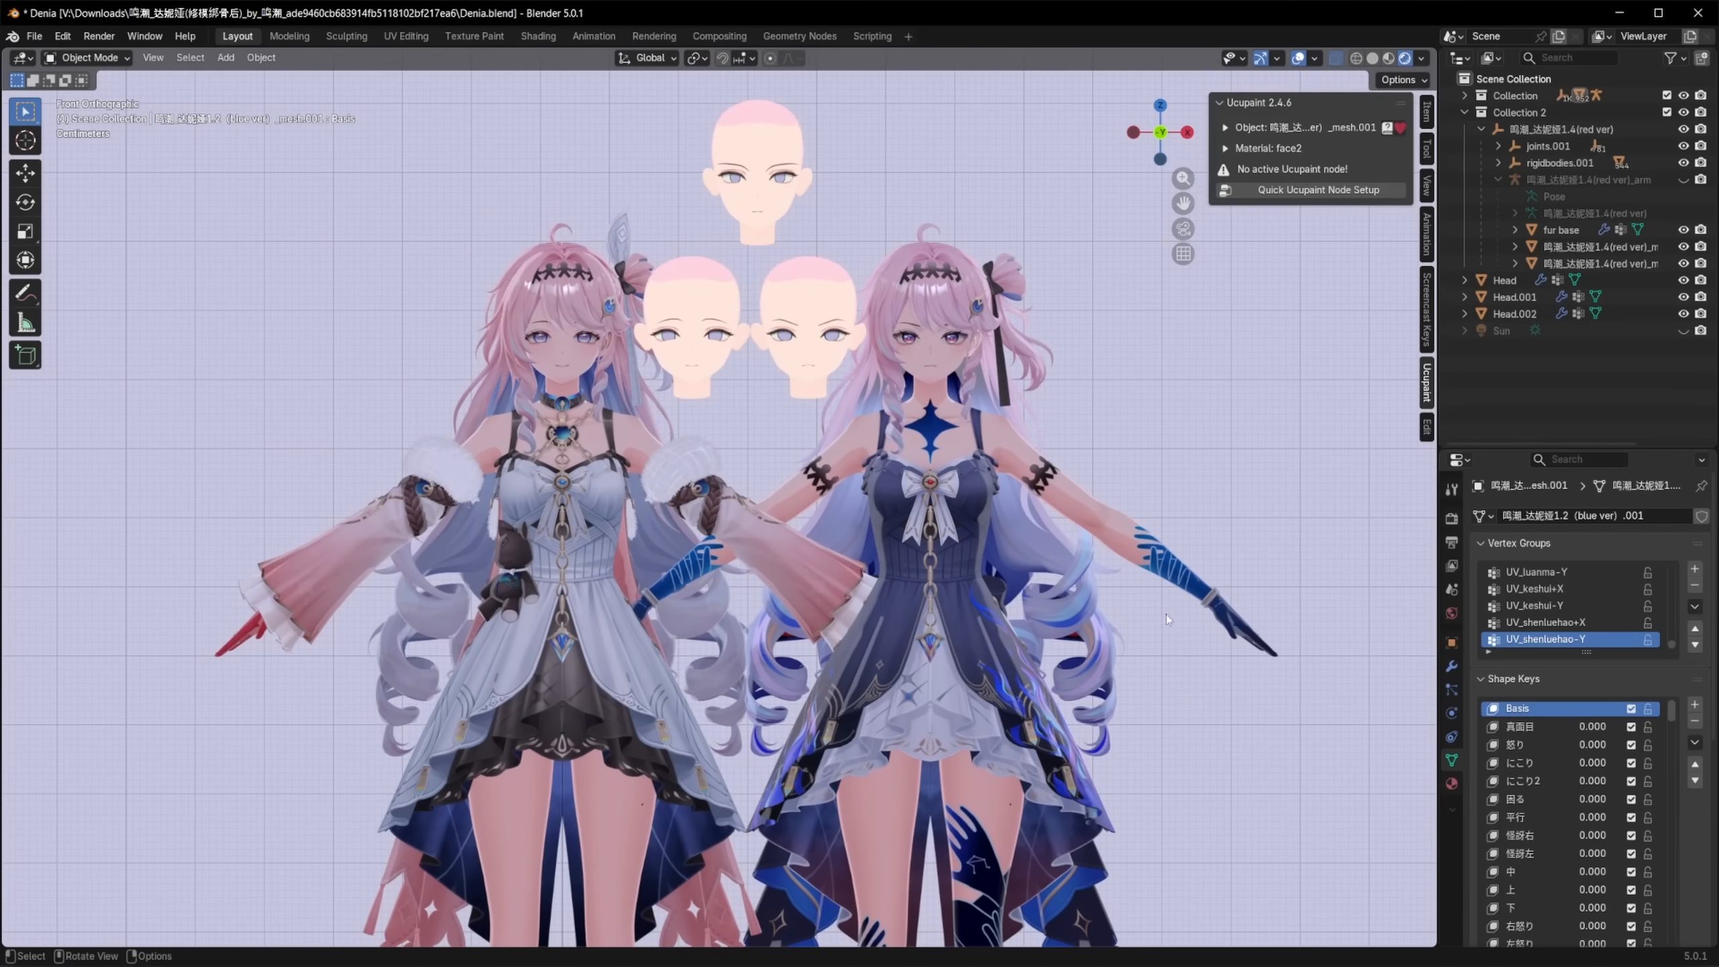
Step: Hide the three base heads around the two characters
{"action": "left_click", "coordinate": [806, 316]}
{"action": "key", "text": "h"}
{"action": "left_click", "coordinate": [700, 320]}
{"action": "key", "text": "h"}
{"action": "left_click", "coordinate": [753, 196]}
{"action": "key", "text": "h"}
Step: Hide the skirt meshes of the blue and red versions and inspect the shorts and legs underneath
{"action": "left_click", "coordinate": [908, 643]}
{"action": "key", "text": "h"}
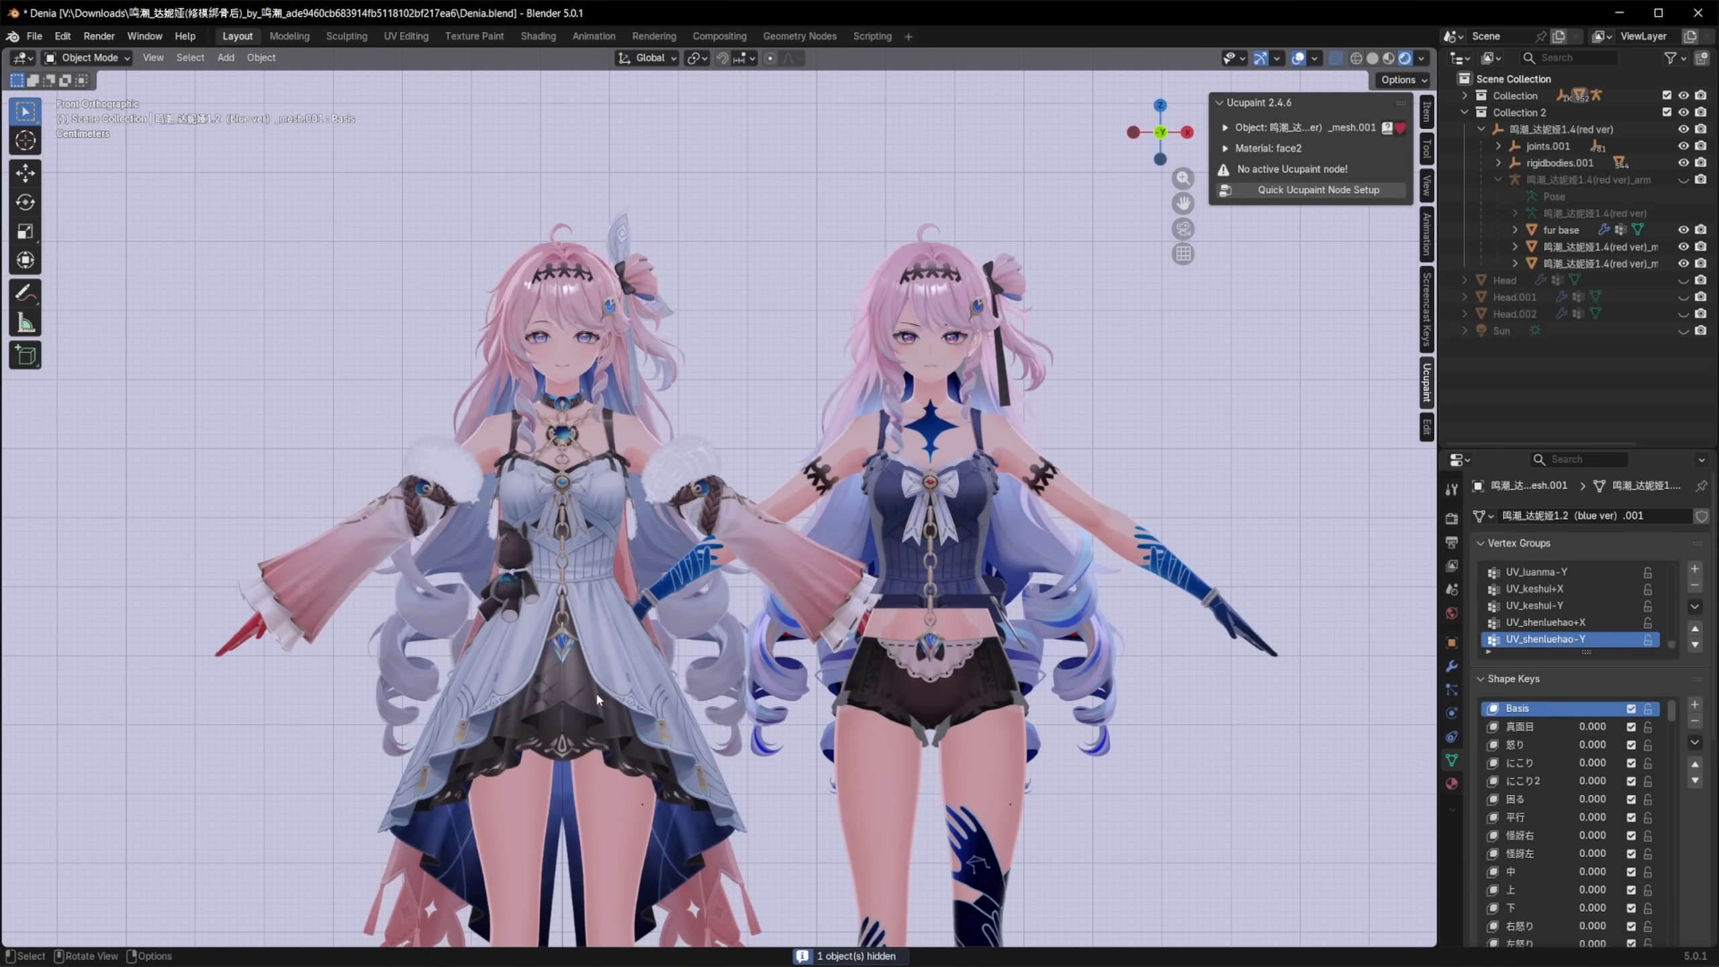
{"action": "left_click", "coordinate": [597, 700]}
{"action": "key", "text": "h"}
{"action": "scroll", "coordinate": [974, 604], "scroll_direction": "down", "scroll_amount": 4}
{"action": "middle_click_drag", "start_coordinate": [1036, 836], "coordinate": [1005, 535], "text": "shift"}
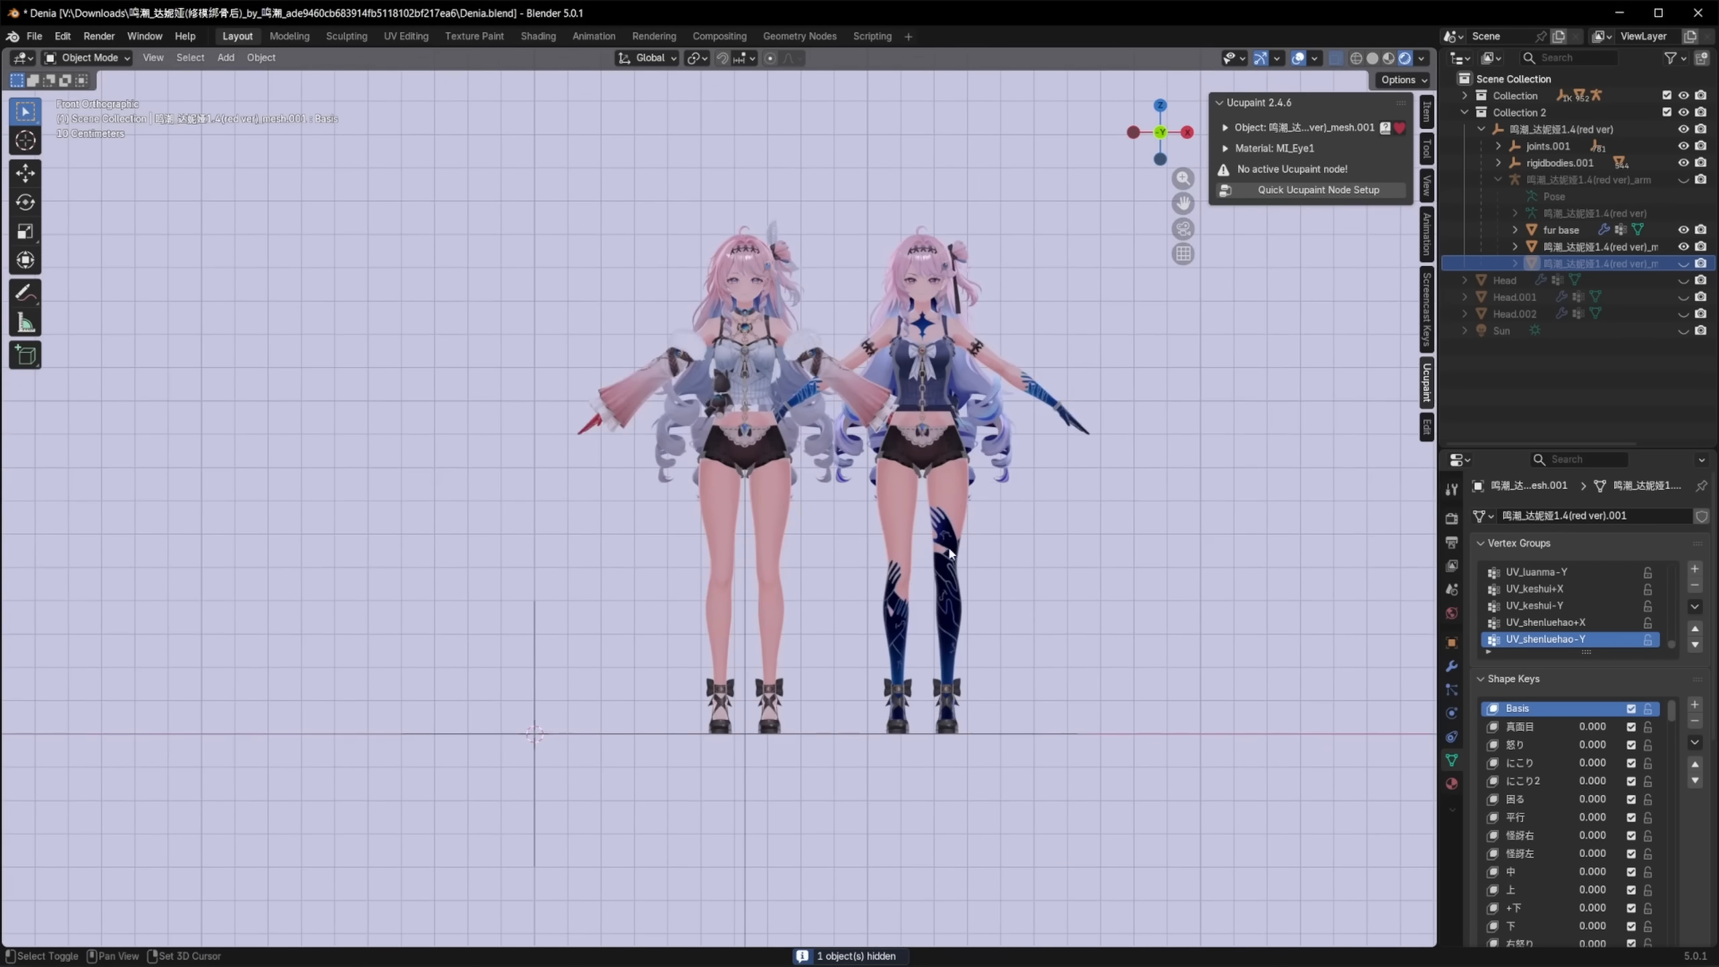
{"action": "scroll", "coordinate": [1007, 535], "scroll_direction": "up", "scroll_amount": 2}
{"action": "middle_click_drag", "start_coordinate": [861, 559], "coordinate": [859, 668], "text": "shift"}
{"action": "scroll", "coordinate": [858, 668], "scroll_direction": "up", "scroll_amount": 3}
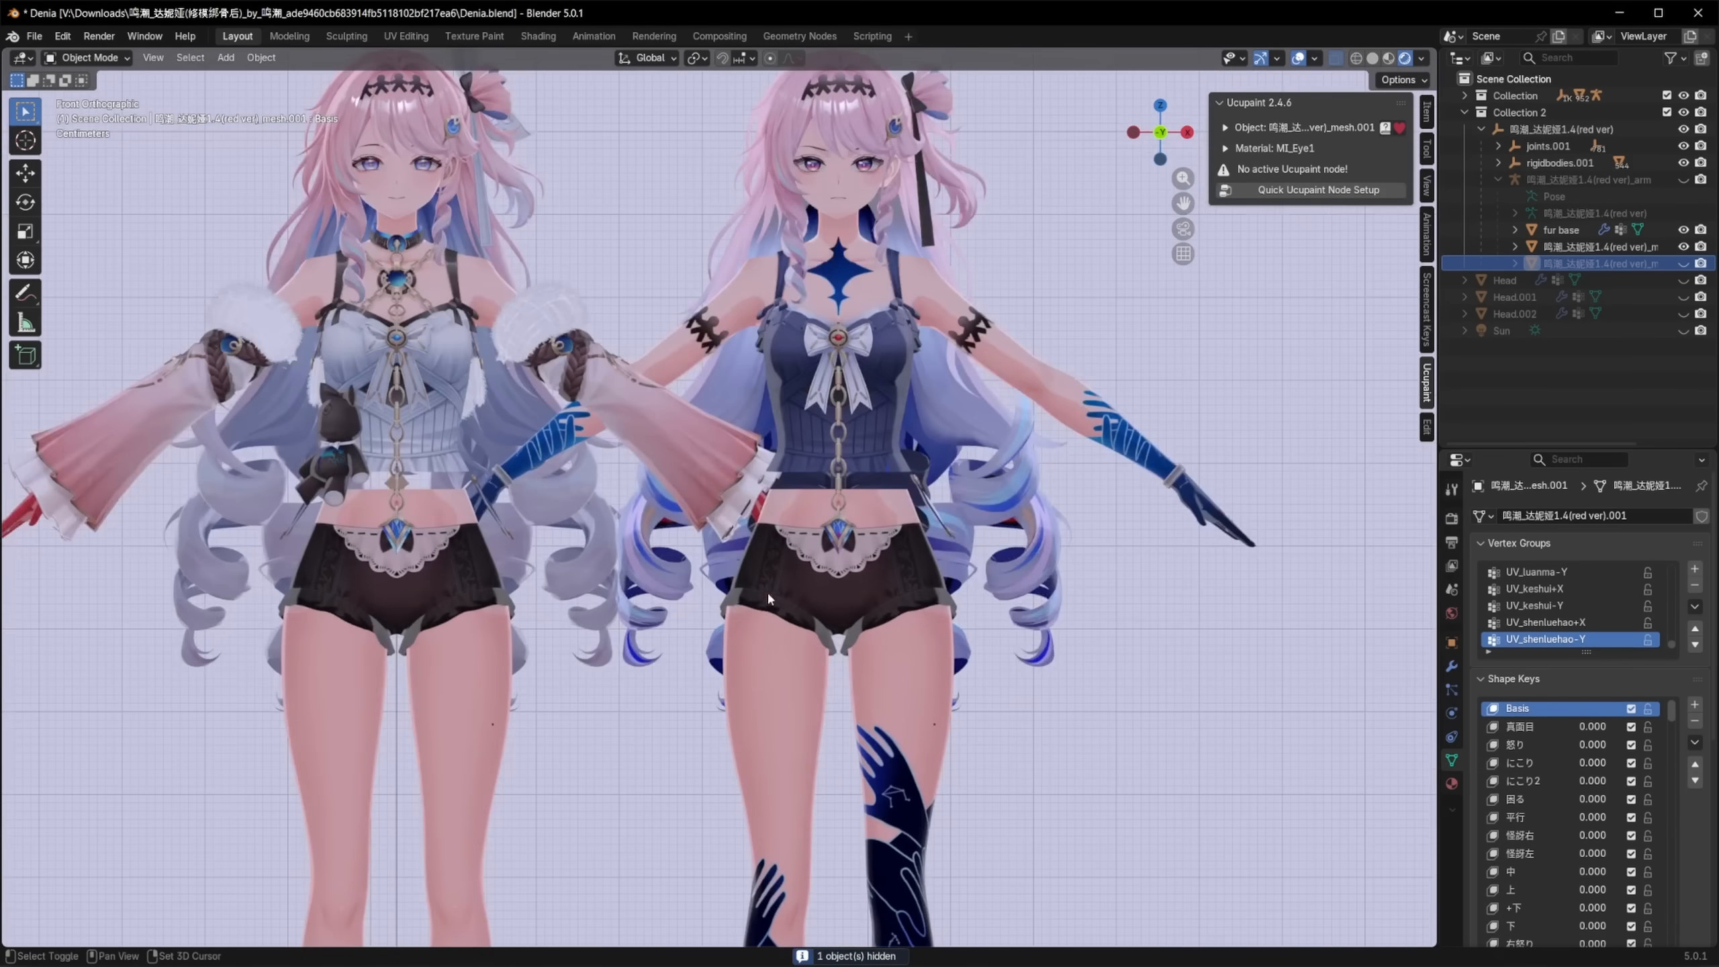
{"action": "middle_click_drag", "start_coordinate": [767, 598], "coordinate": [406, 588]}
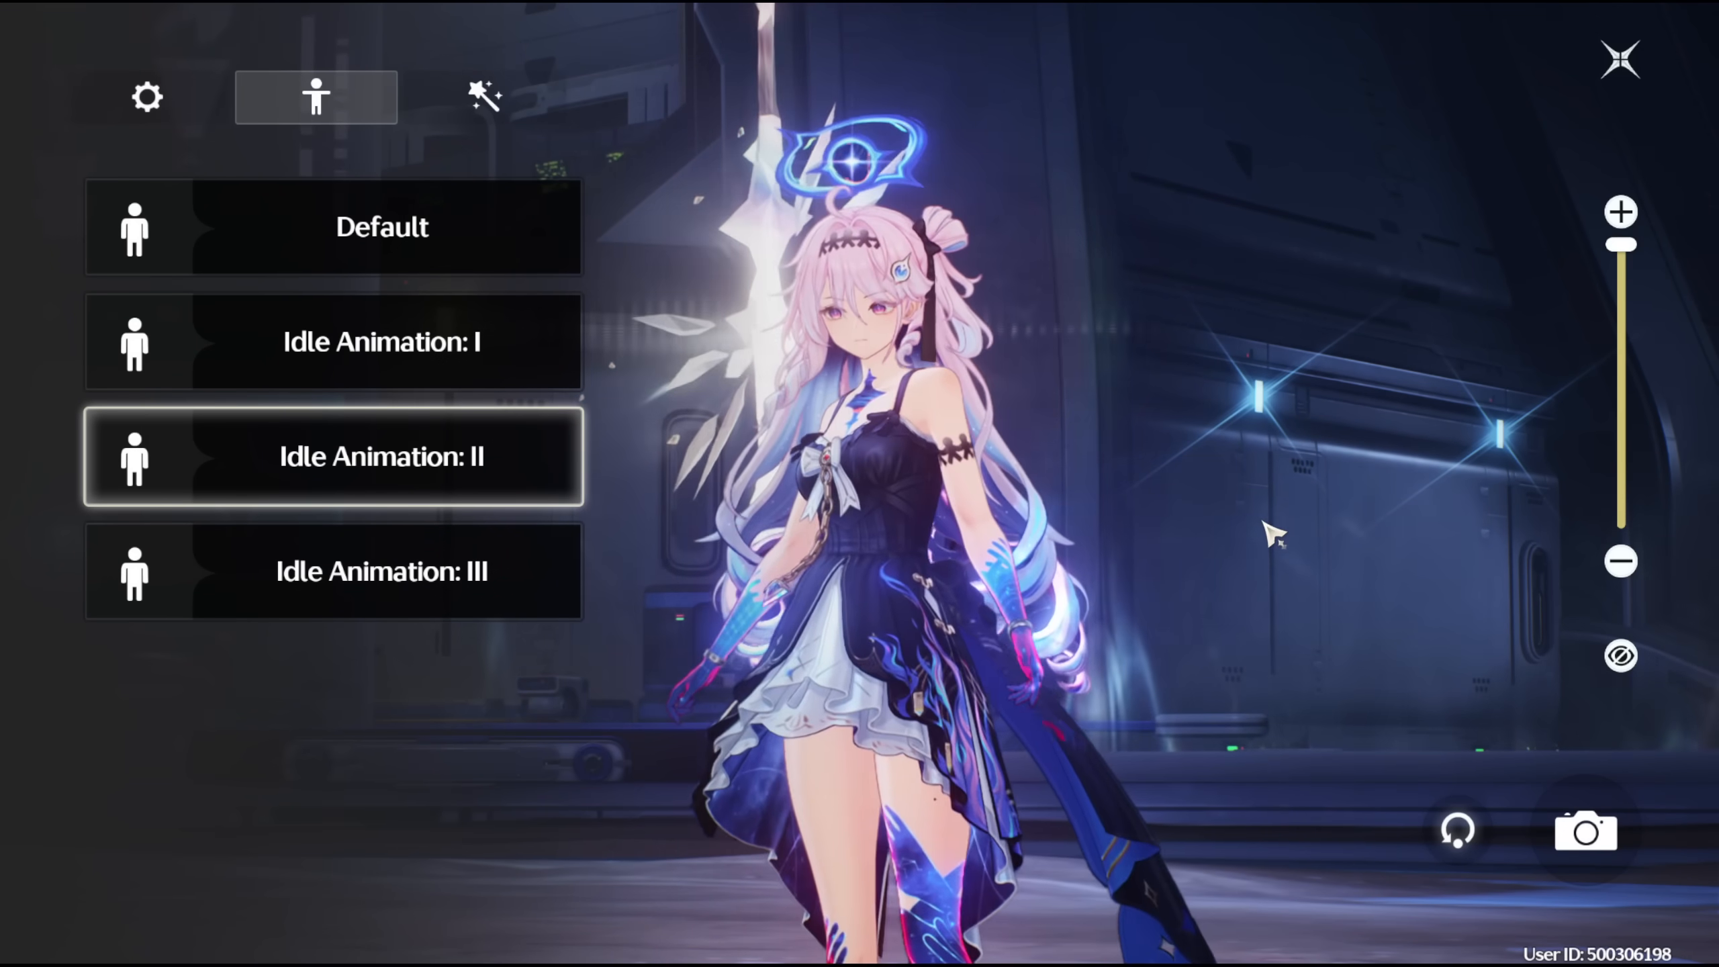
Step: Switch to the game's photo mode and play Idle Animation: III, followed by Idle Animation: I
{"action": "left_click", "coordinate": [503, 570]}
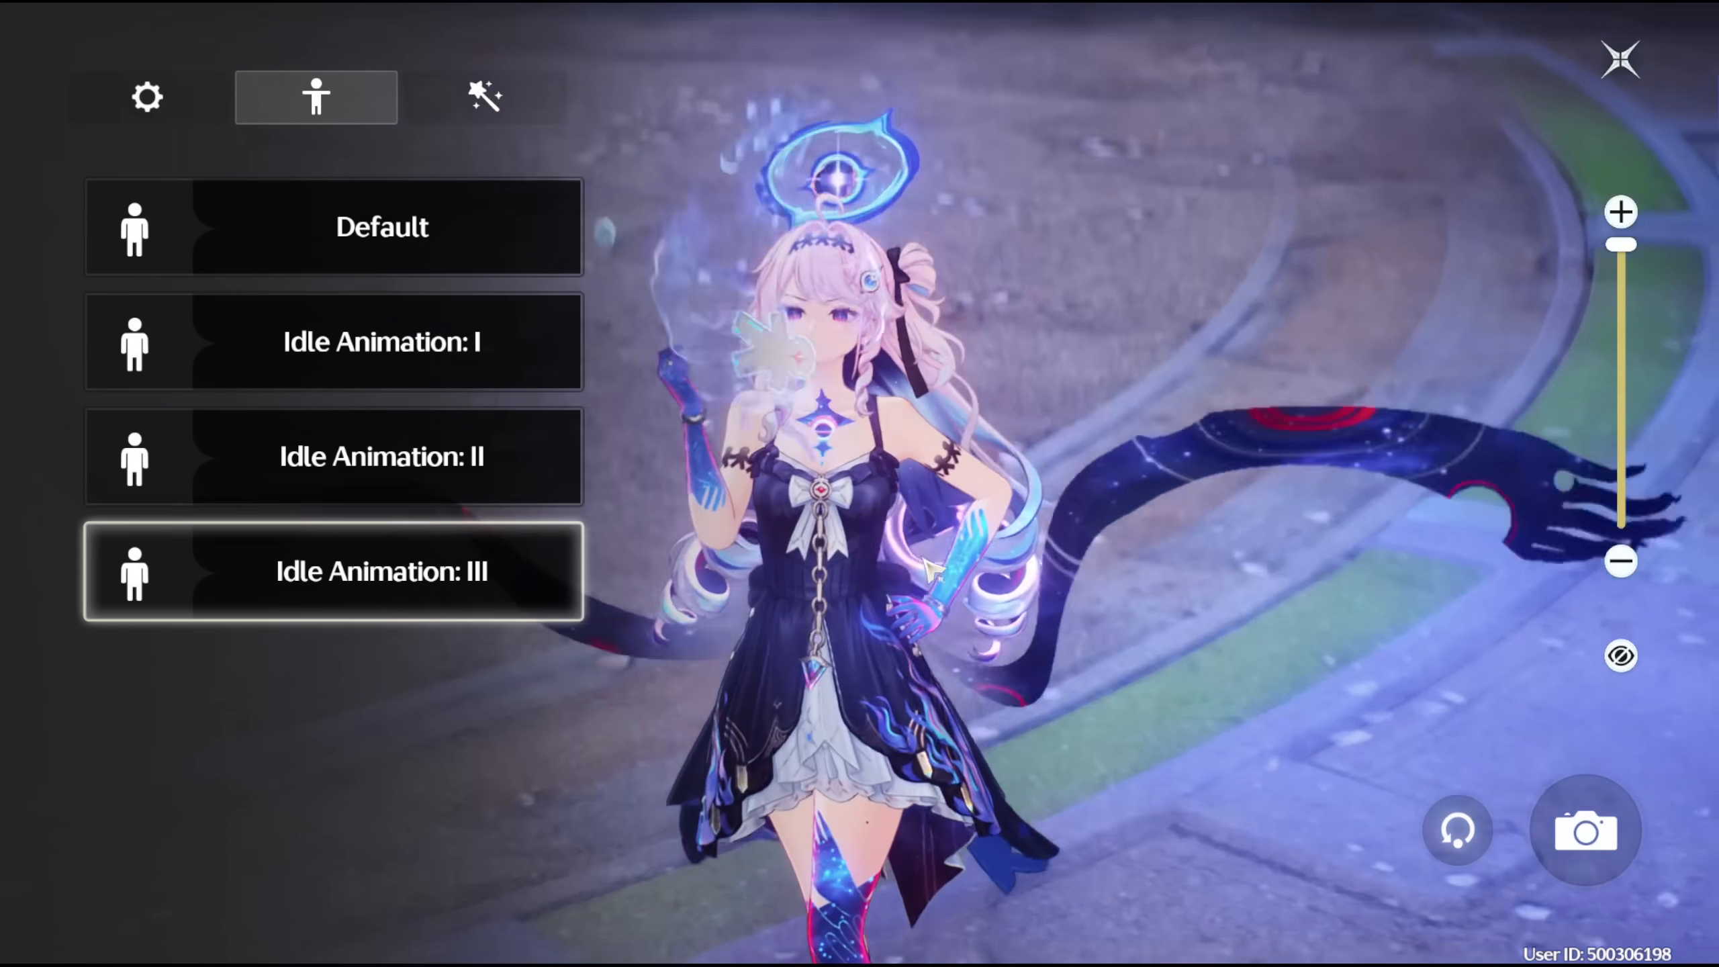
{"action": "left_click", "coordinate": [385, 346]}
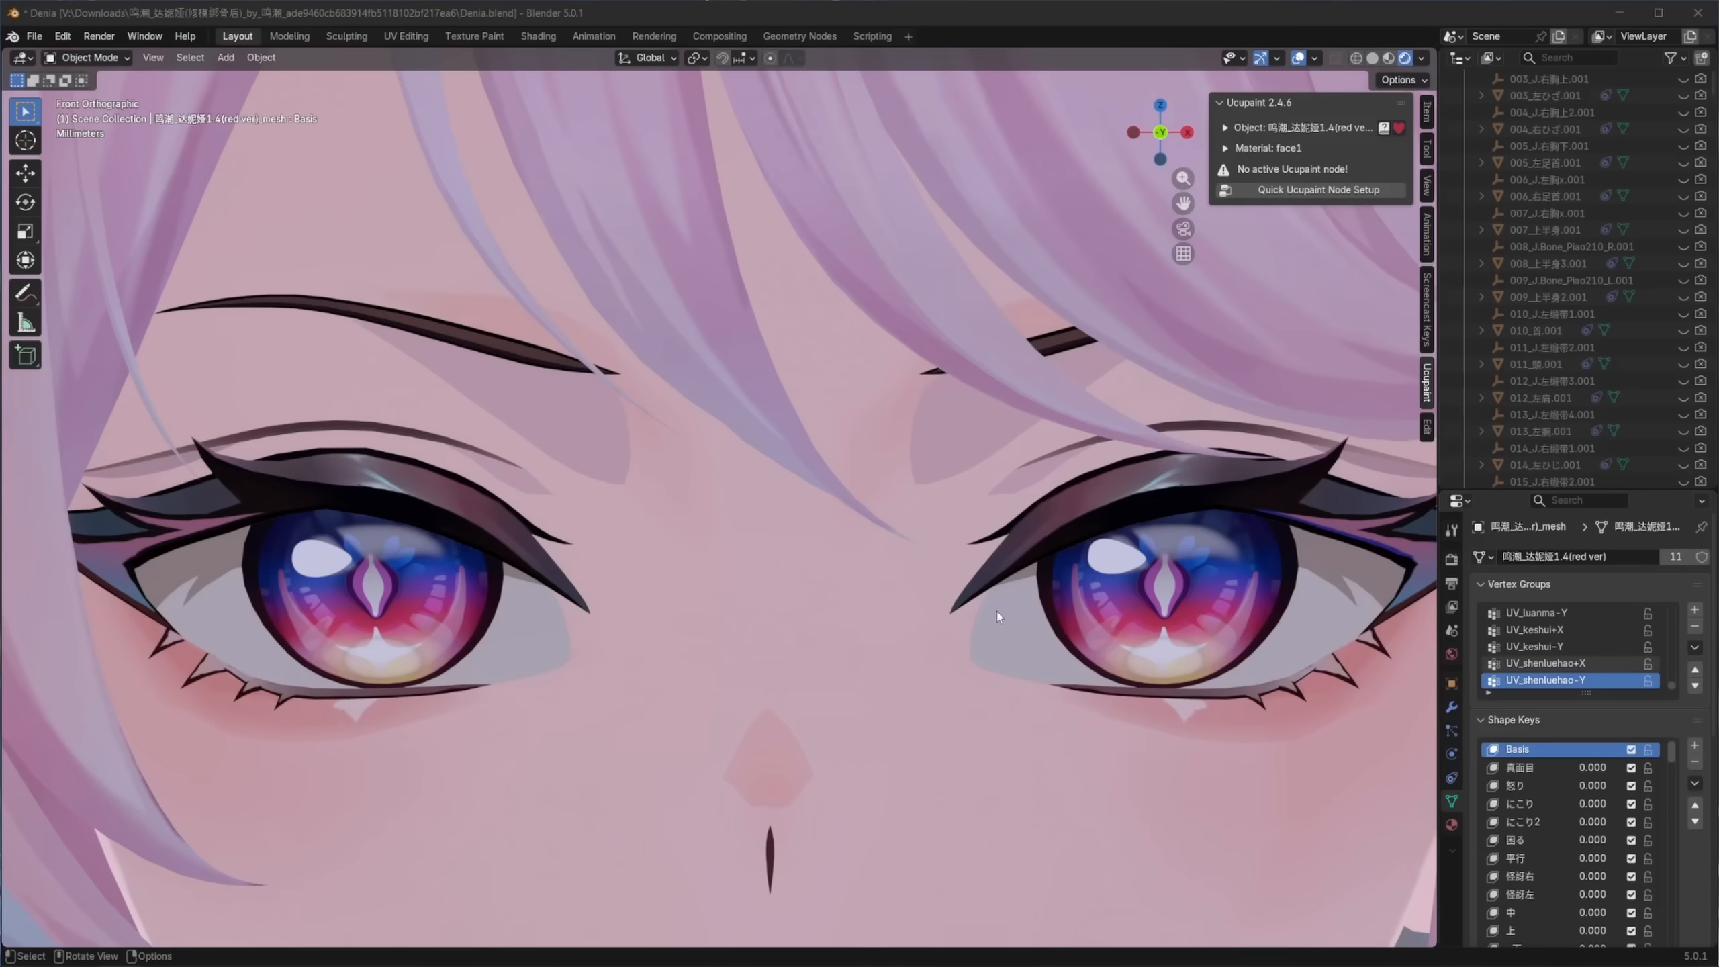
Step: Examine the eyes and brows of the blue and red versions up close in Blender
{"action": "left_click", "coordinate": [852, 631]}
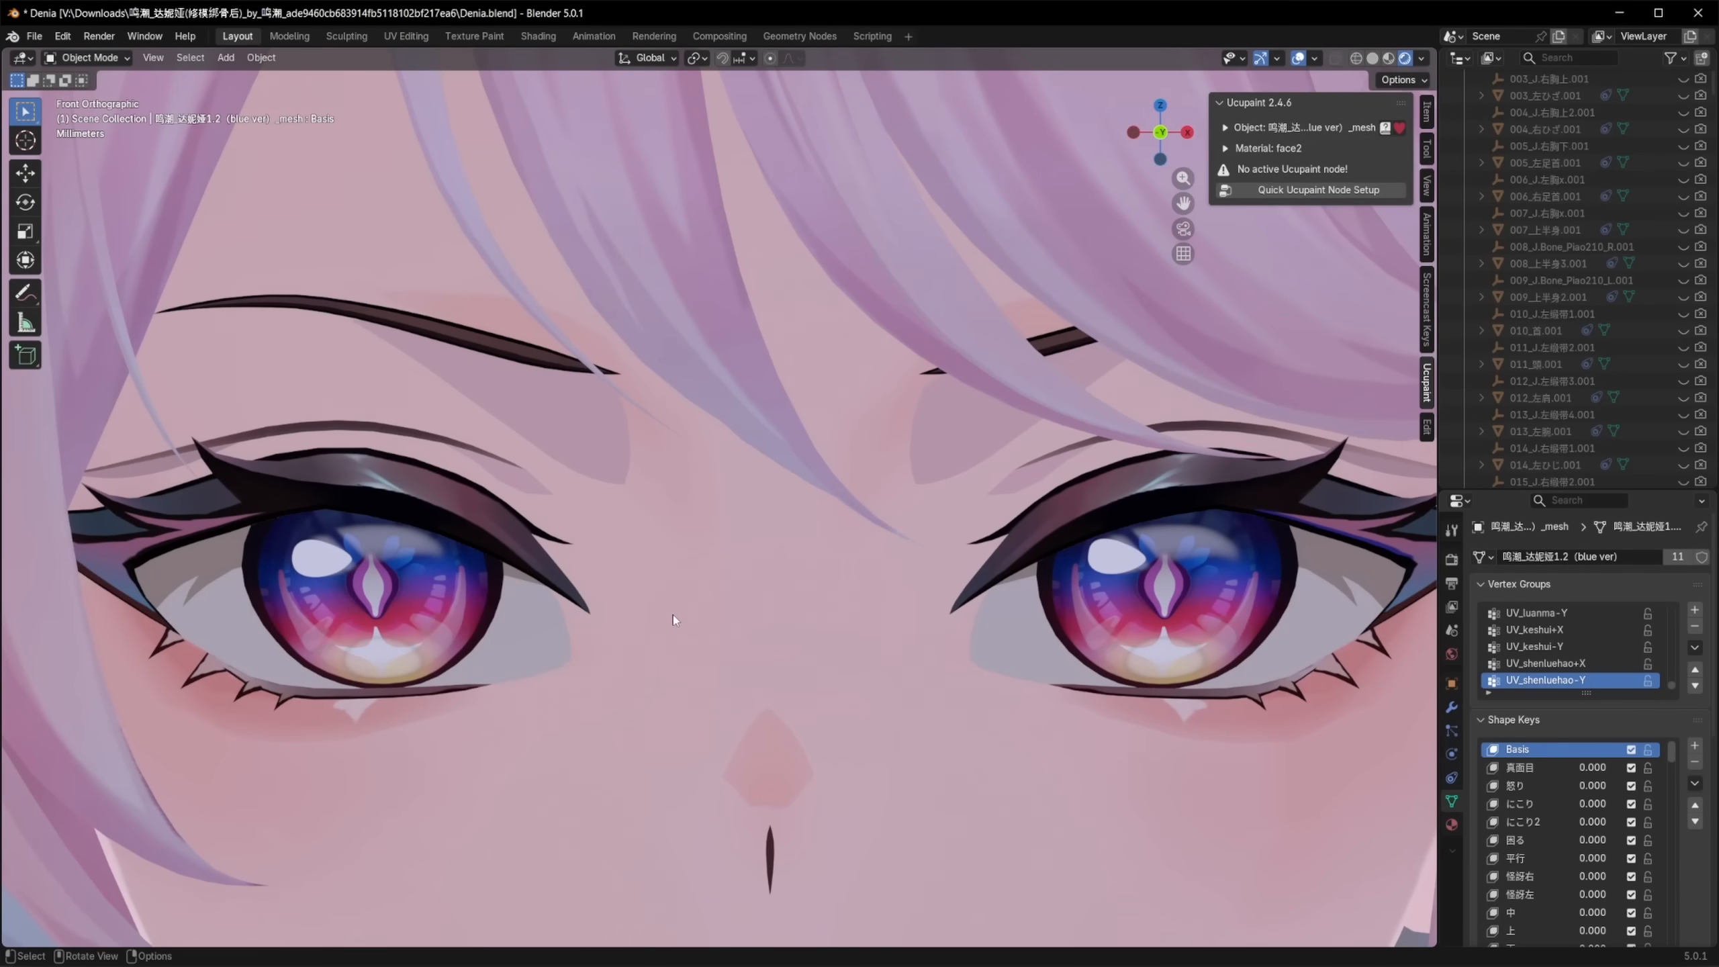
{"action": "key", "text": "space"}
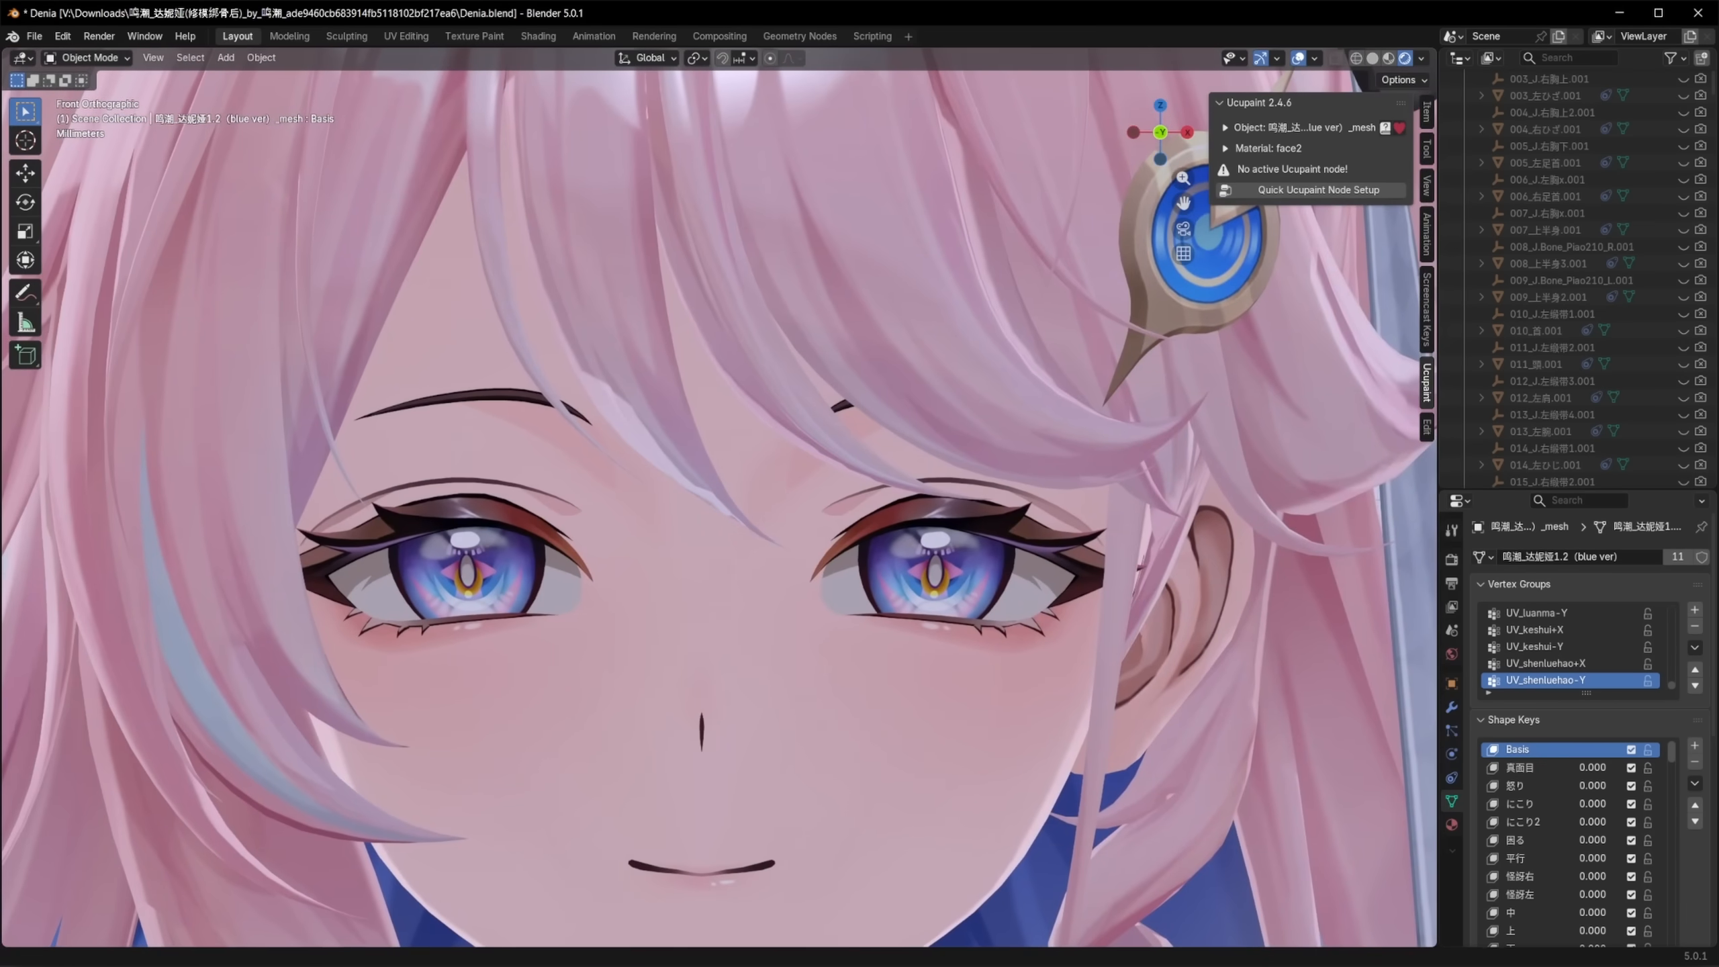
{"action": "left_click", "coordinate": [796, 574]}
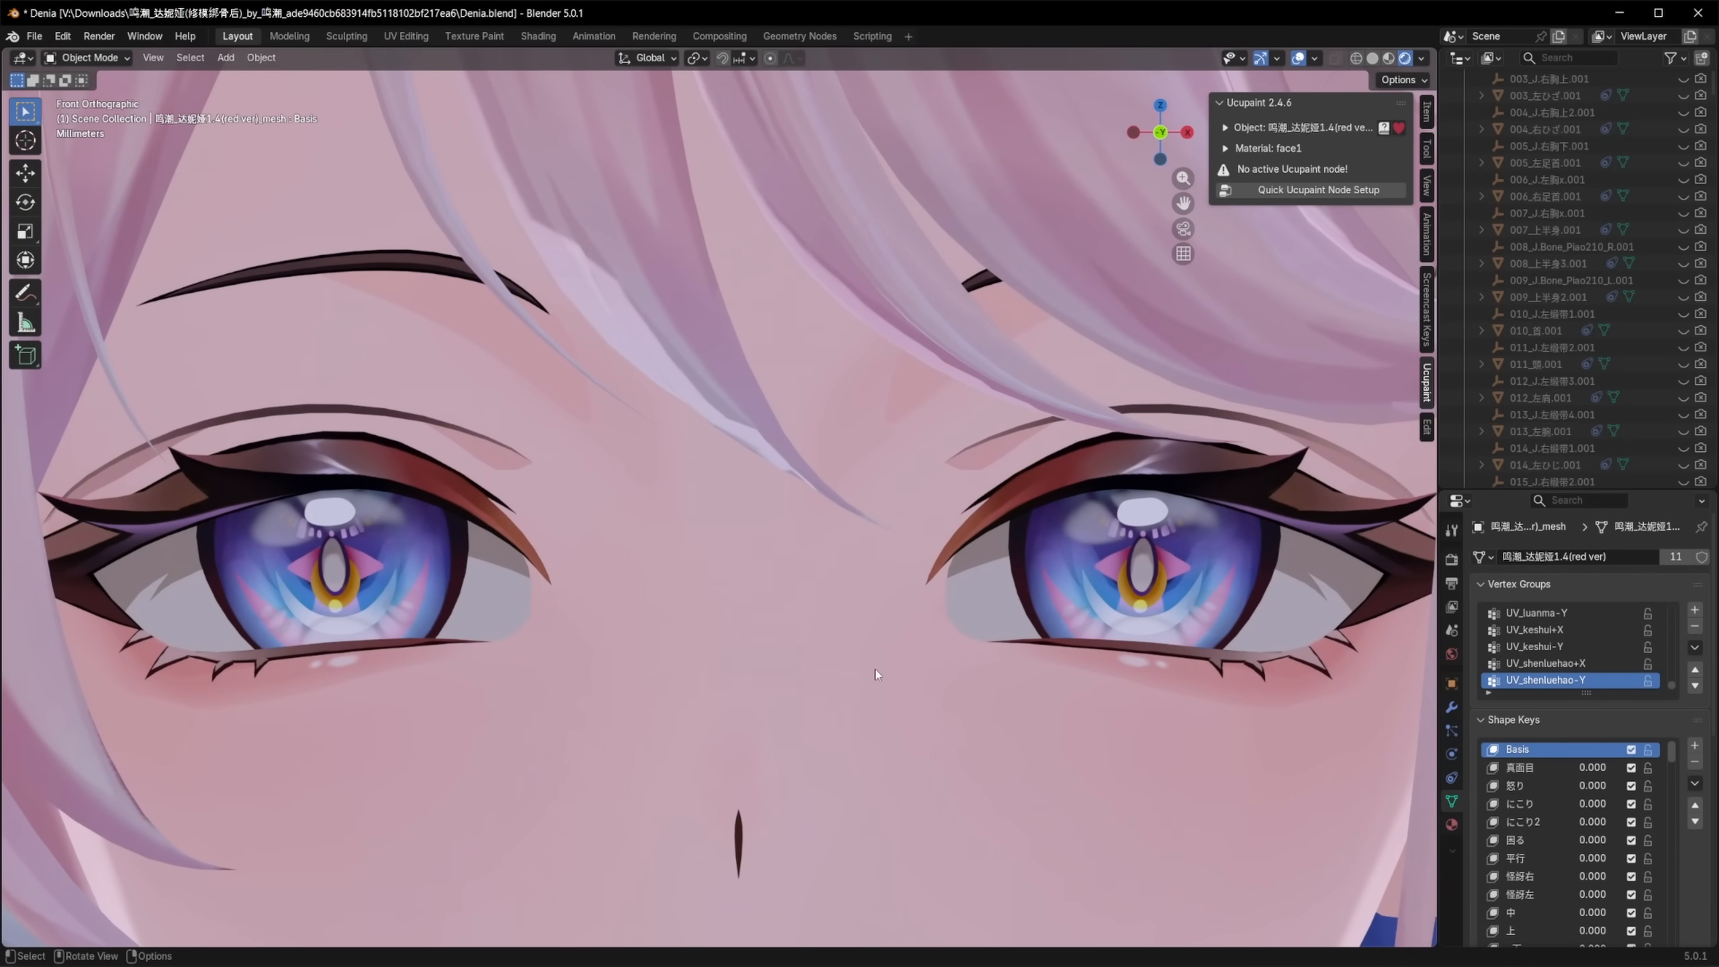
{"action": "scroll", "coordinate": [876, 669], "scroll_direction": "down", "scroll_amount": 6}
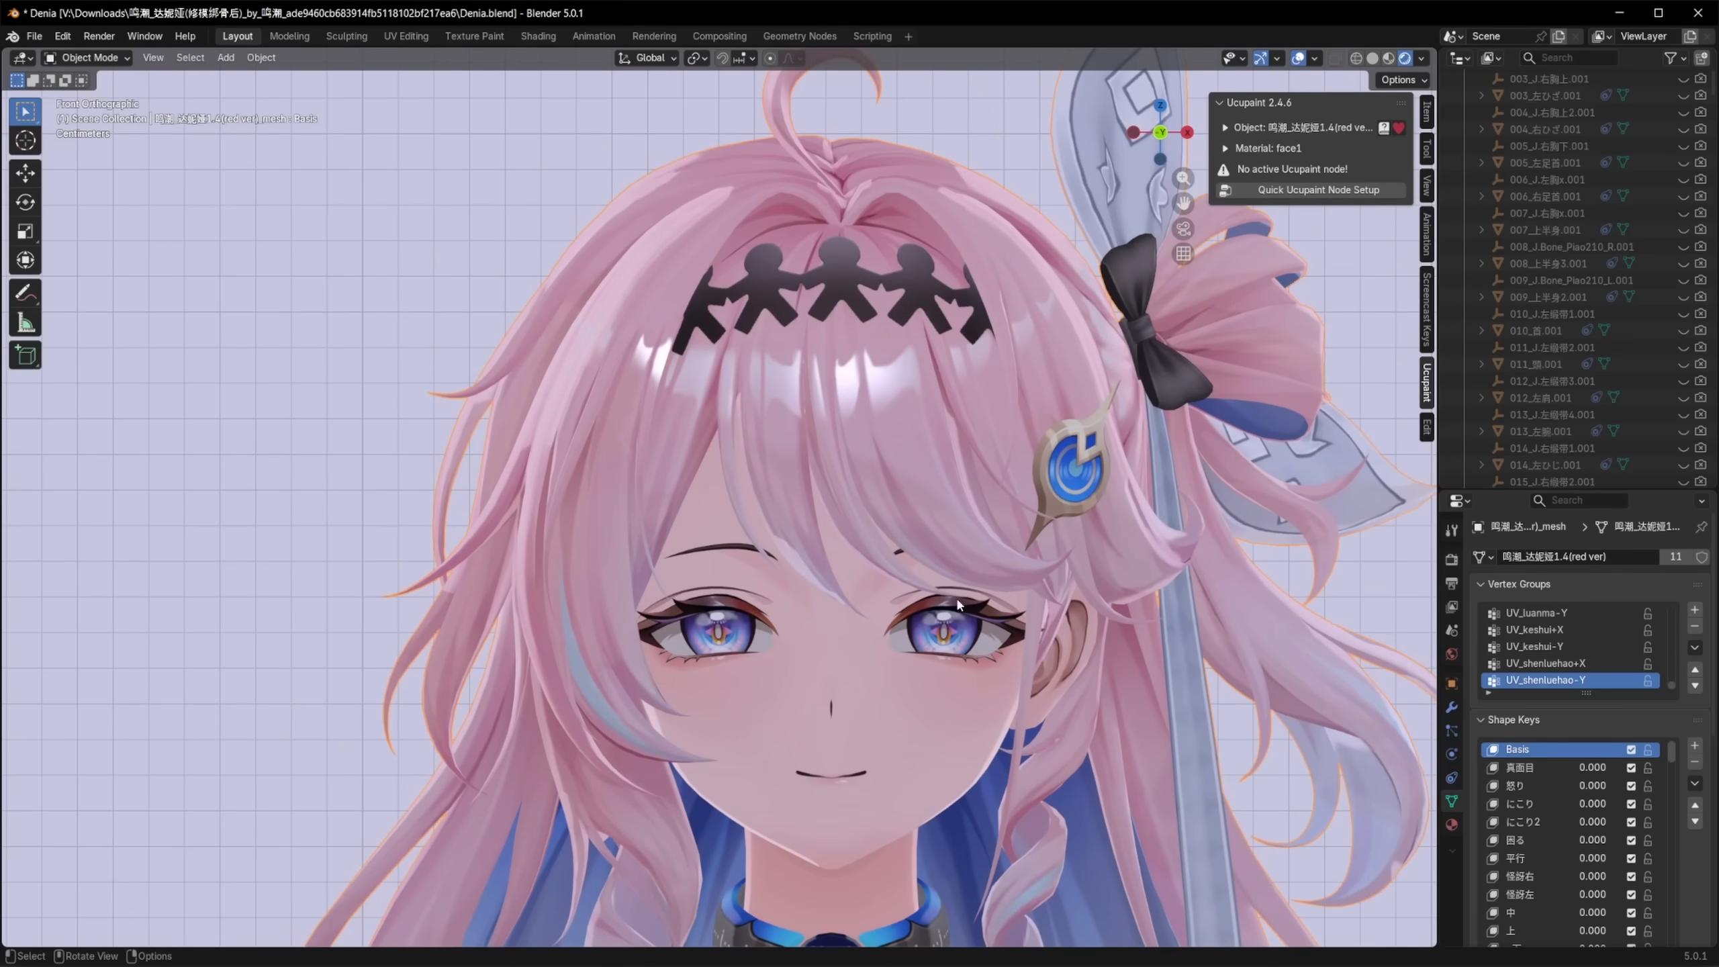
{"action": "key", "text": "Tab"}
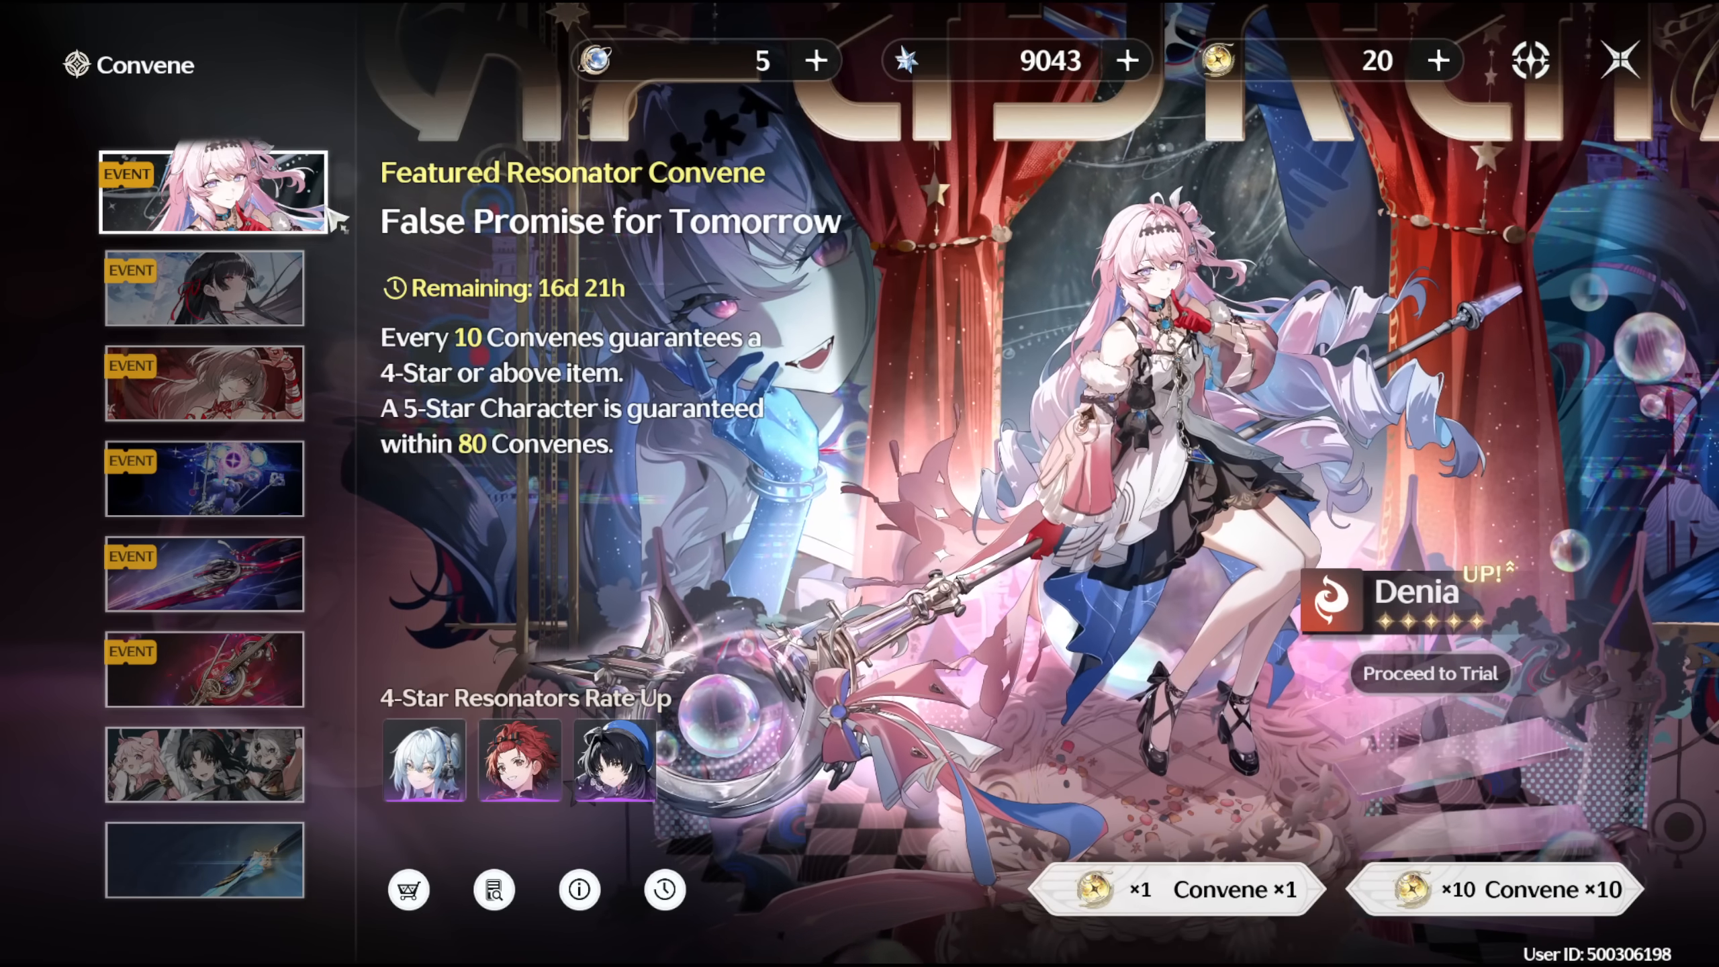
Step: Switch to the game and make repeated ten-item Convenes on the False Promise for Tomorrow banner, closing the results
{"action": "left_click", "coordinate": [1526, 877]}
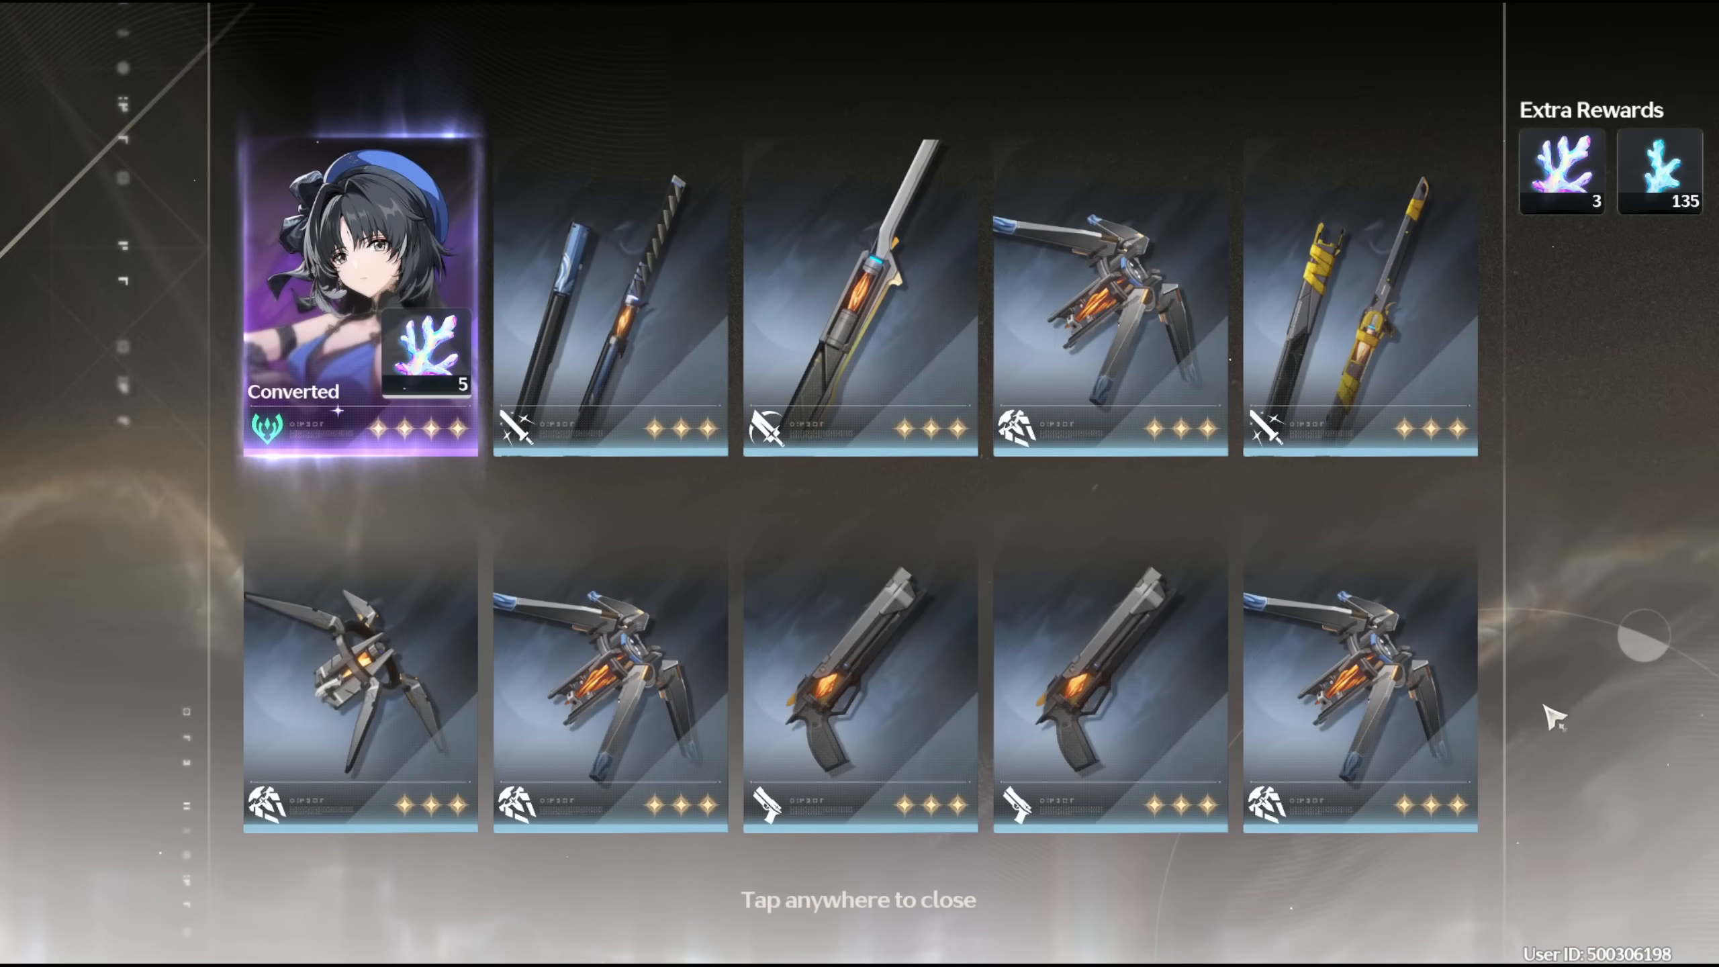
{"action": "left_click", "coordinate": [1545, 706]}
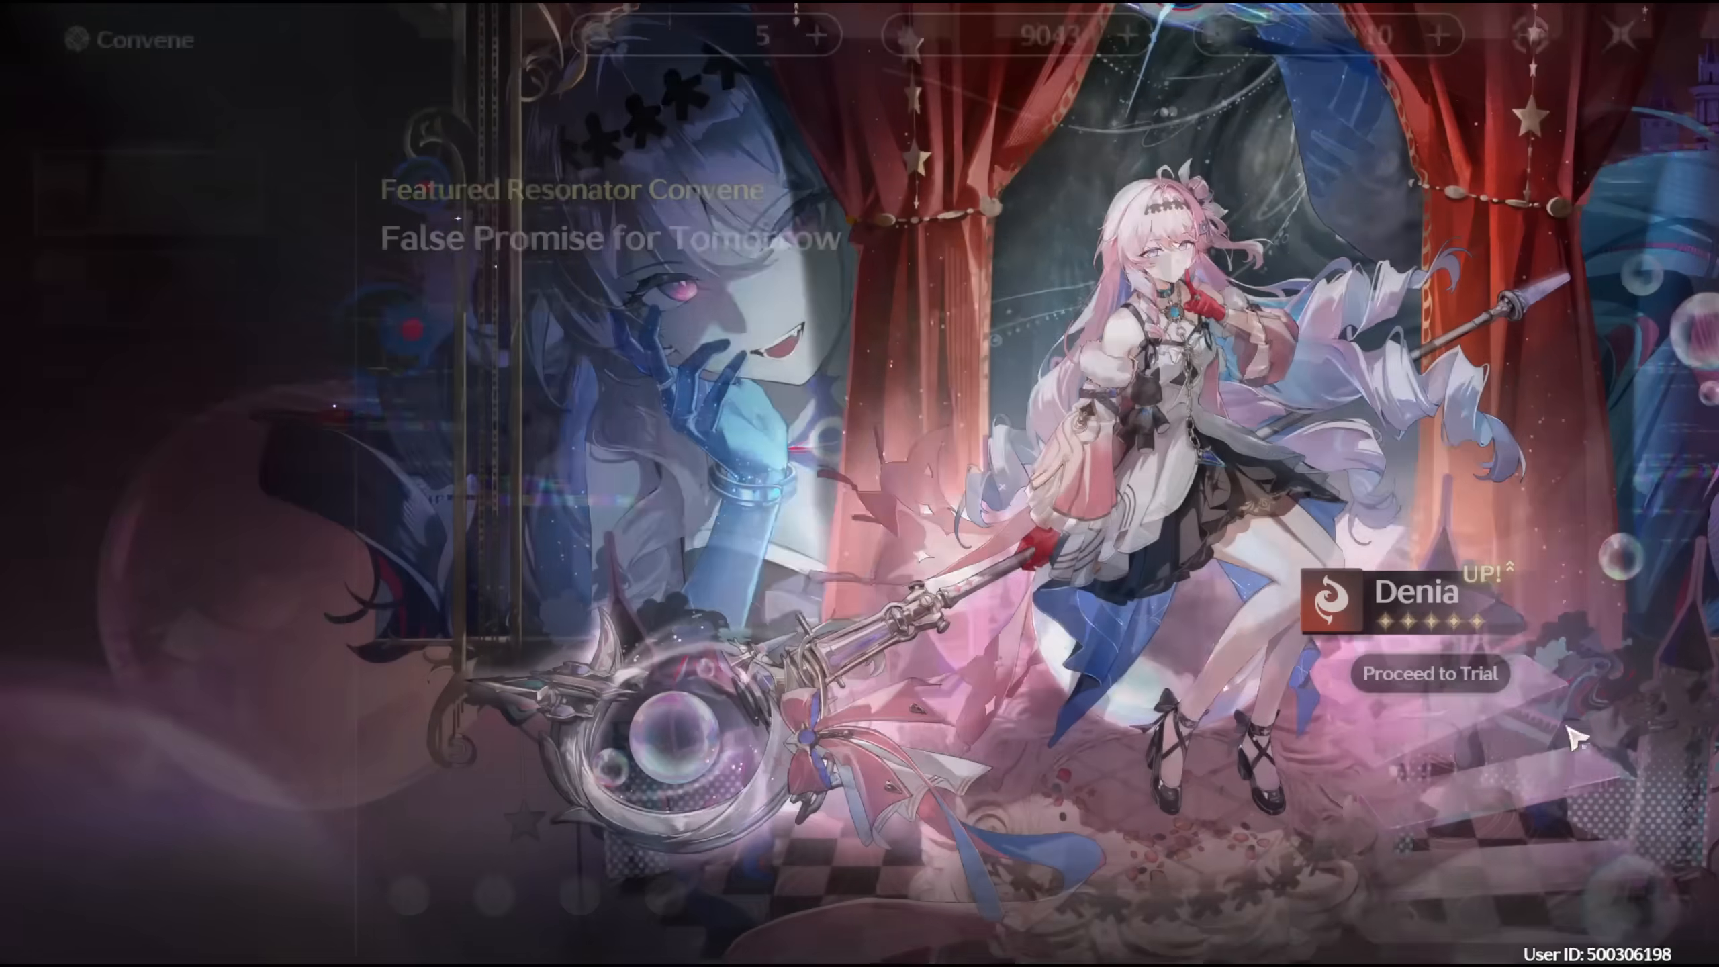
{"action": "left_click", "coordinate": [1502, 904]}
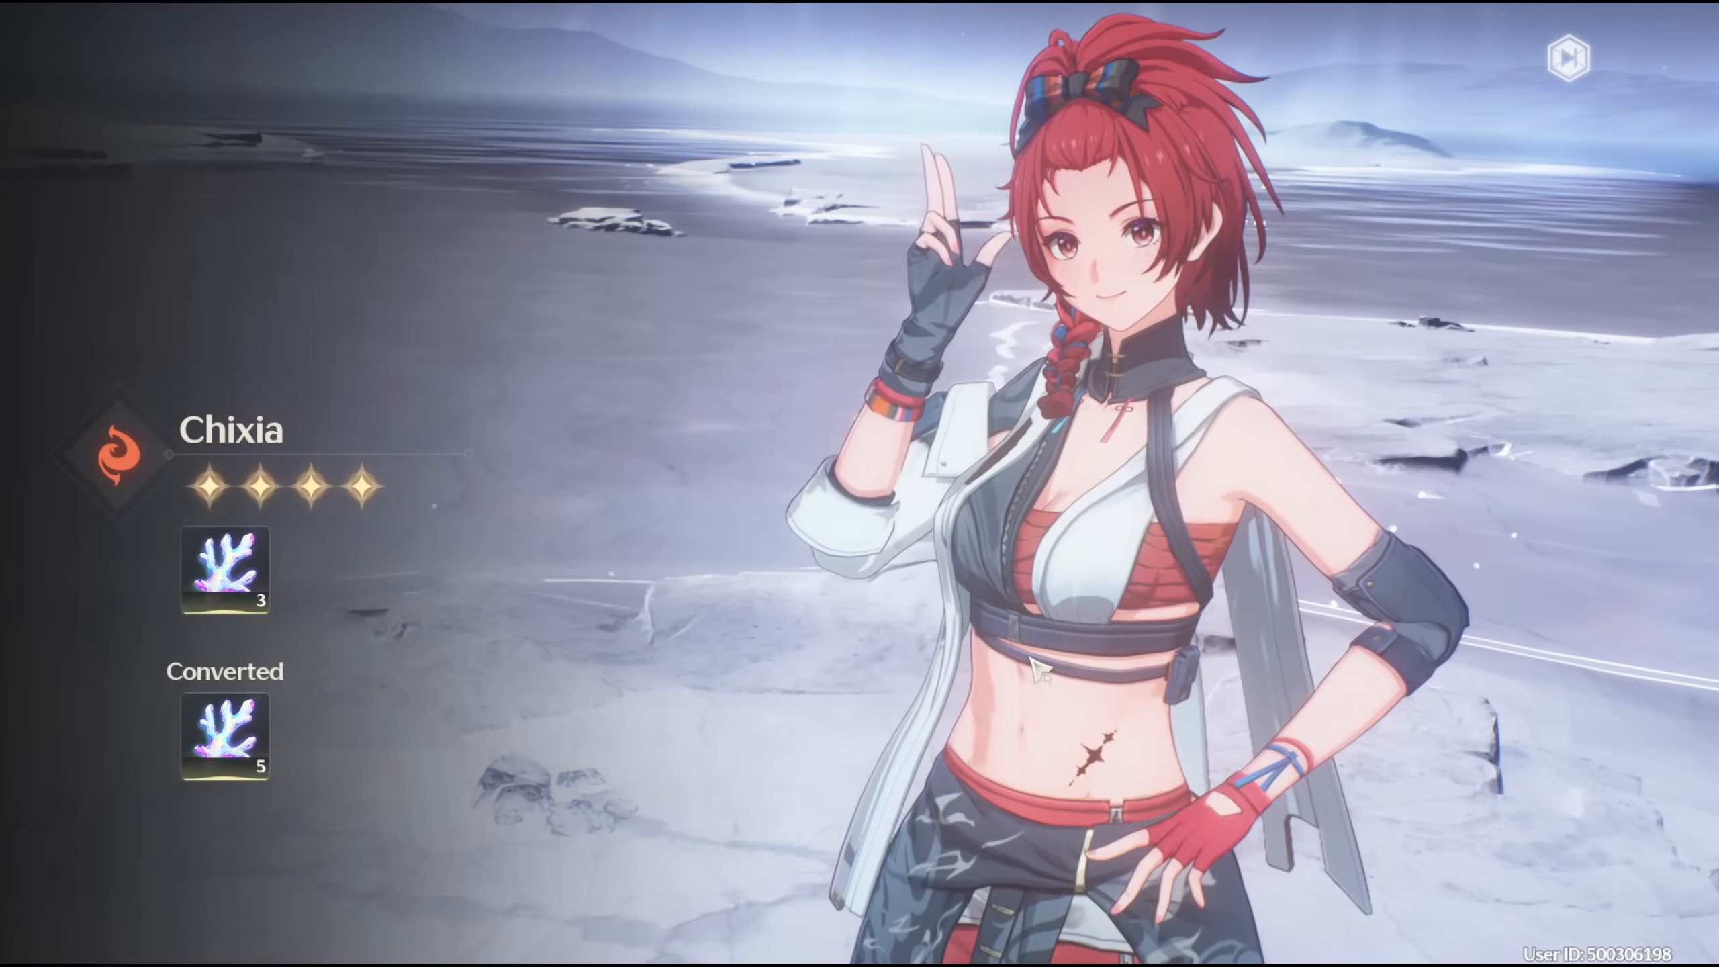
{"action": "left_click", "coordinate": [1037, 666]}
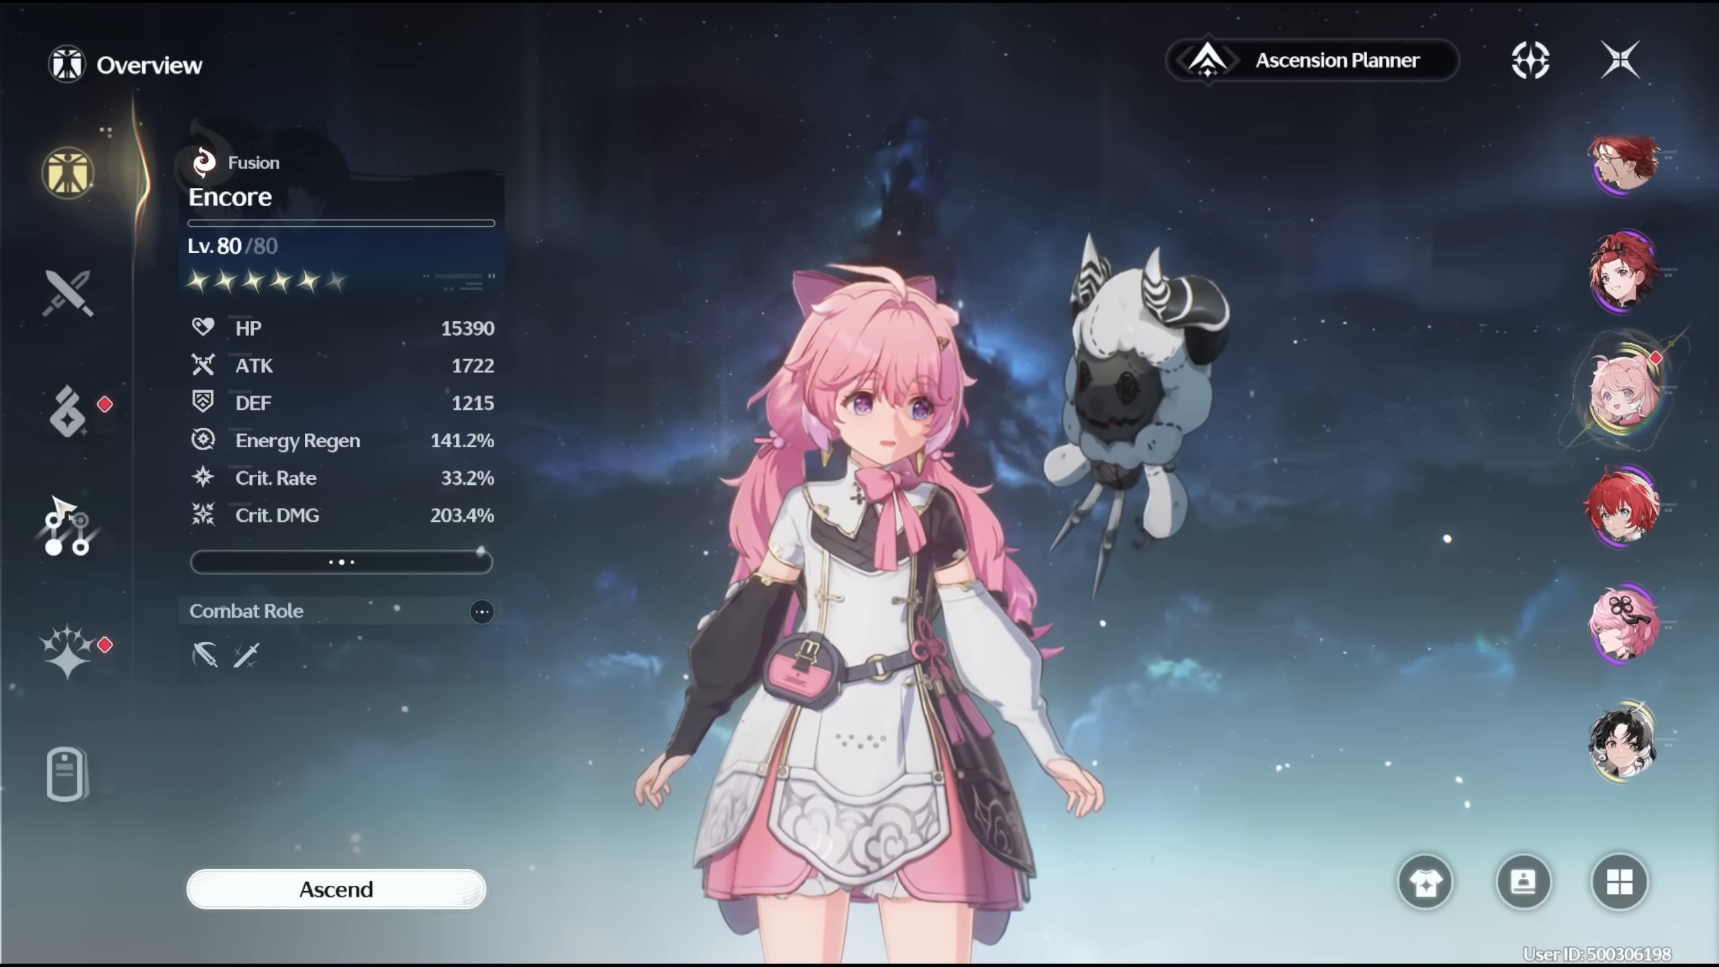
Step: Activate node VI, Woolies Save the World!, in Encore's Resonance Chain
{"action": "left_click", "coordinate": [67, 650]}
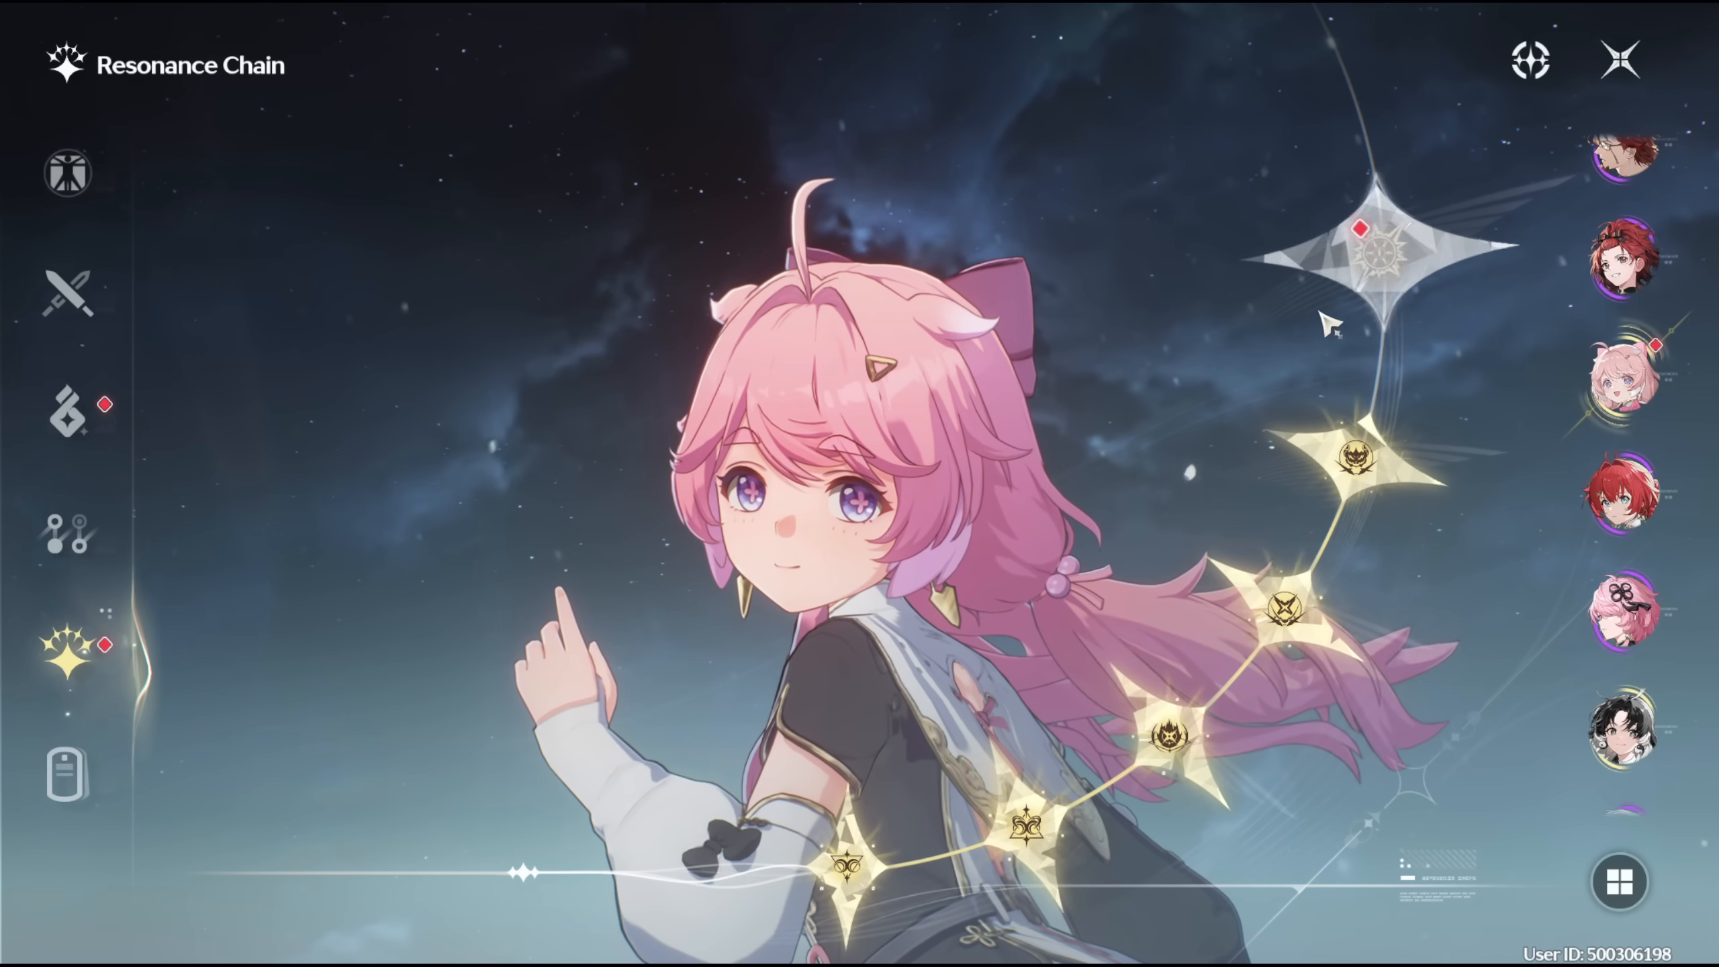
{"action": "left_click", "coordinate": [1373, 268]}
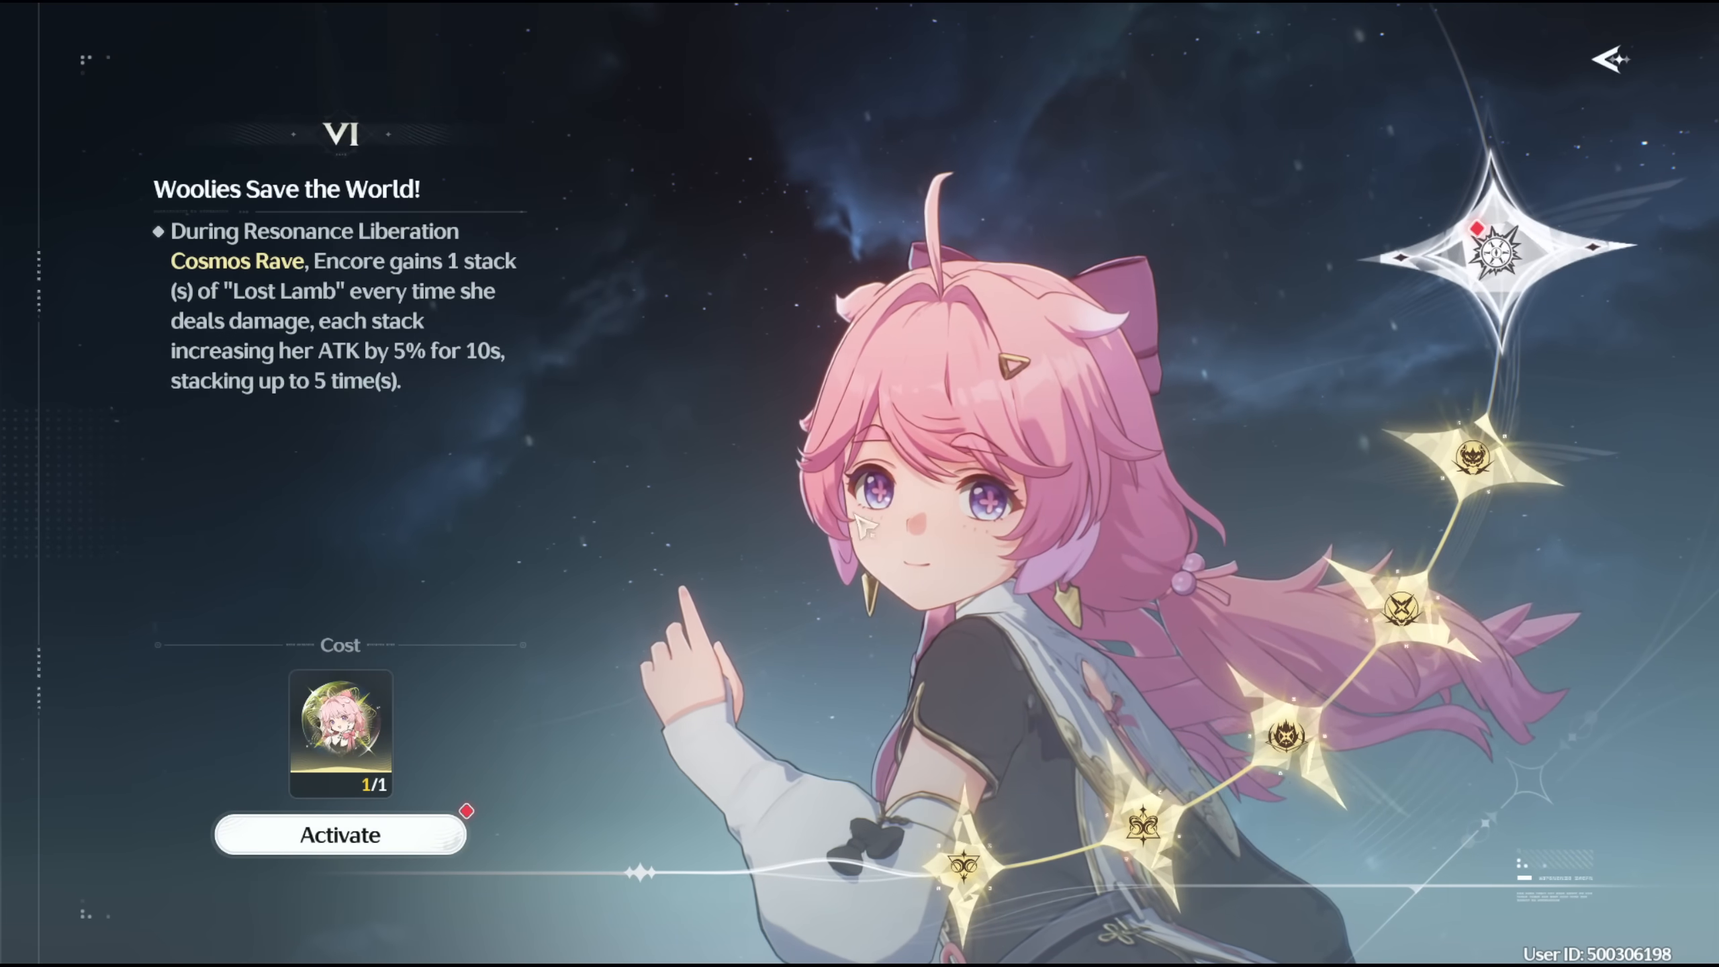
{"action": "left_click", "coordinate": [454, 831]}
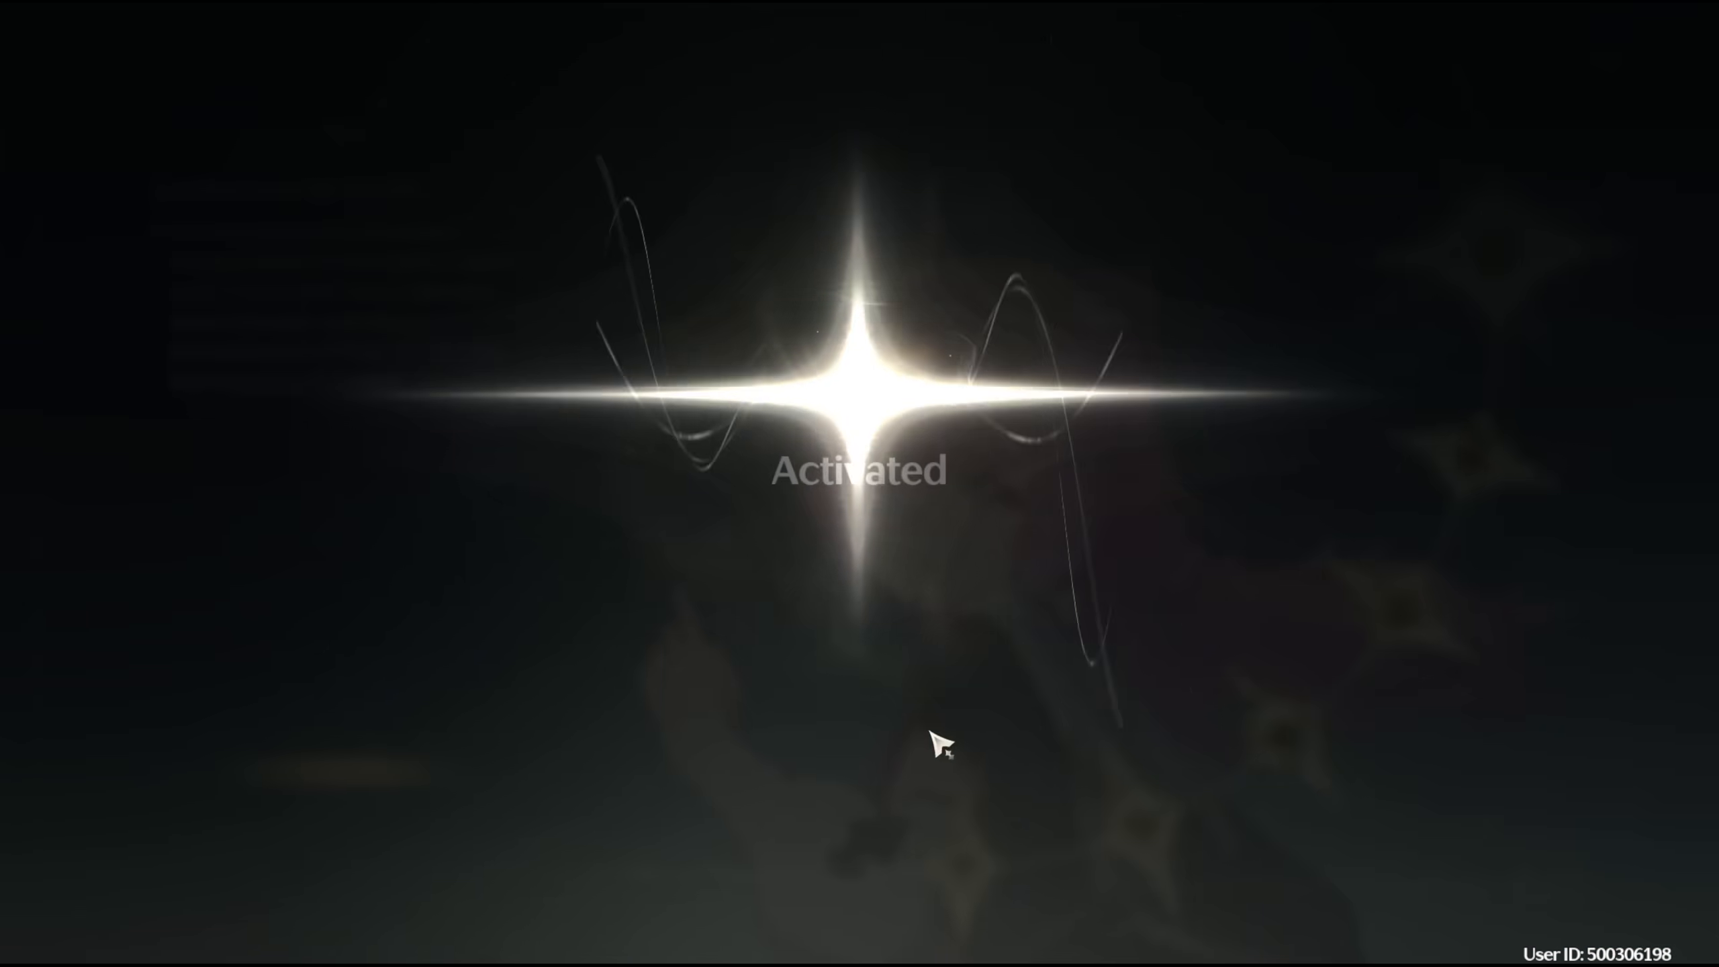